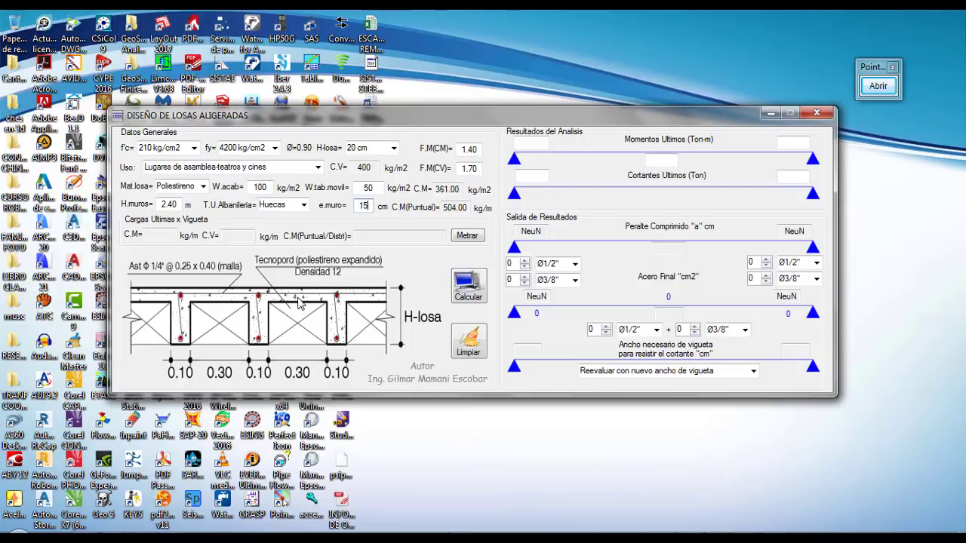
Calculate the ultimate loads per joist from the entered slab data
left_click(466, 236)
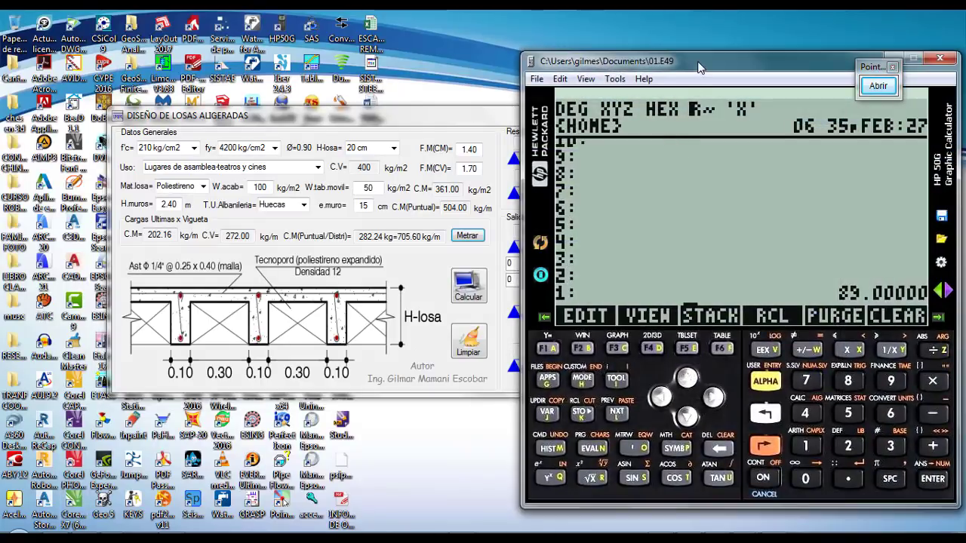
Check the ultimate dead load on the HP 50g calculator by multiplying 361 by 1.4 and by 0.4
key("BackSpace")
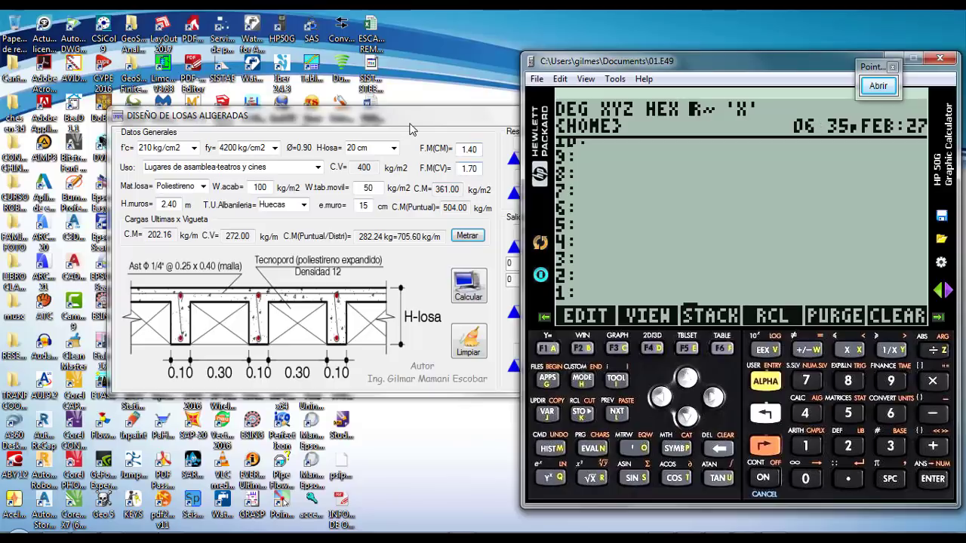
type("361")
key("Return")
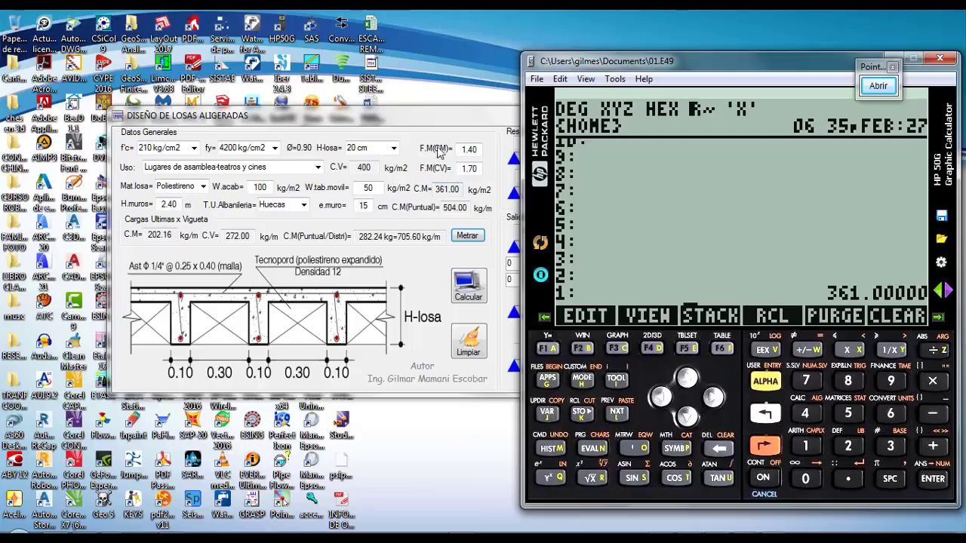
type("1.4")
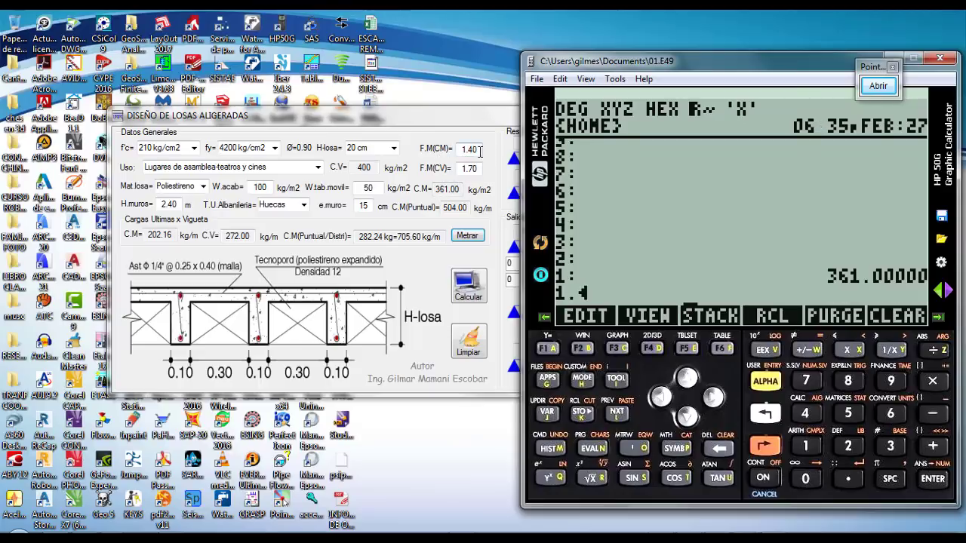
key("Return")
key("asterisk")
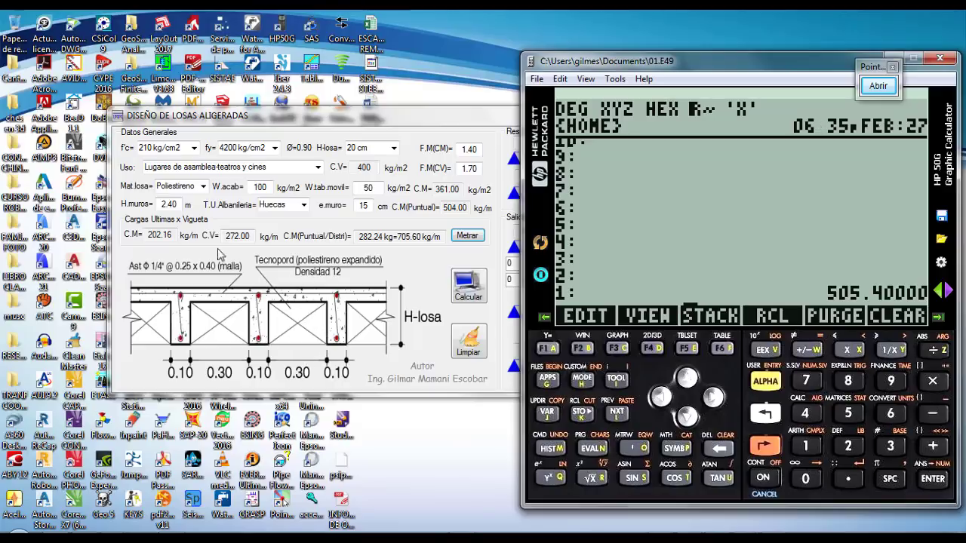
type("0.44")
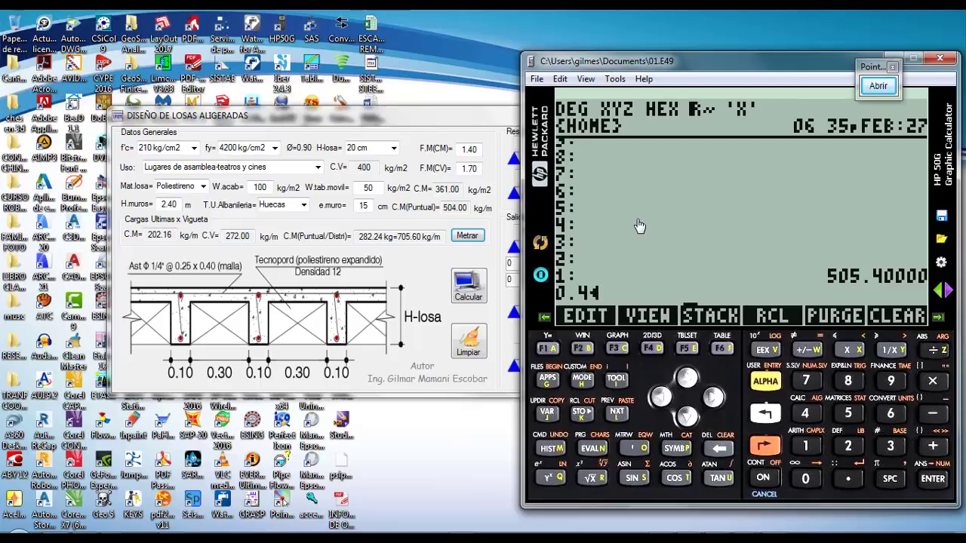
key("Return")
key("asterisk")
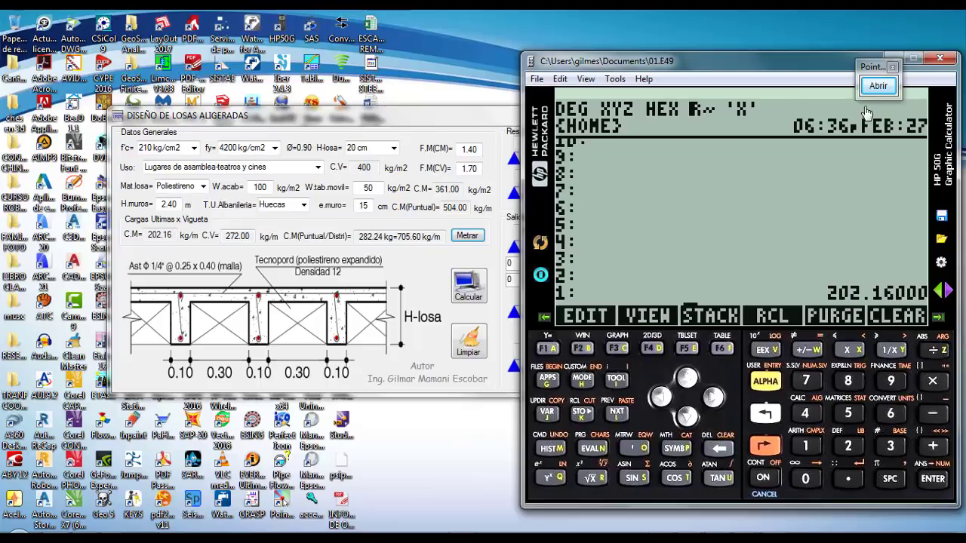
Draw a red freehand arrow from the calculator result to the ultimate C.M load, clear the markup and put the calculator away
left_click(878, 86)
left_click_drag(867, 66, 720, 65)
left_click(725, 232)
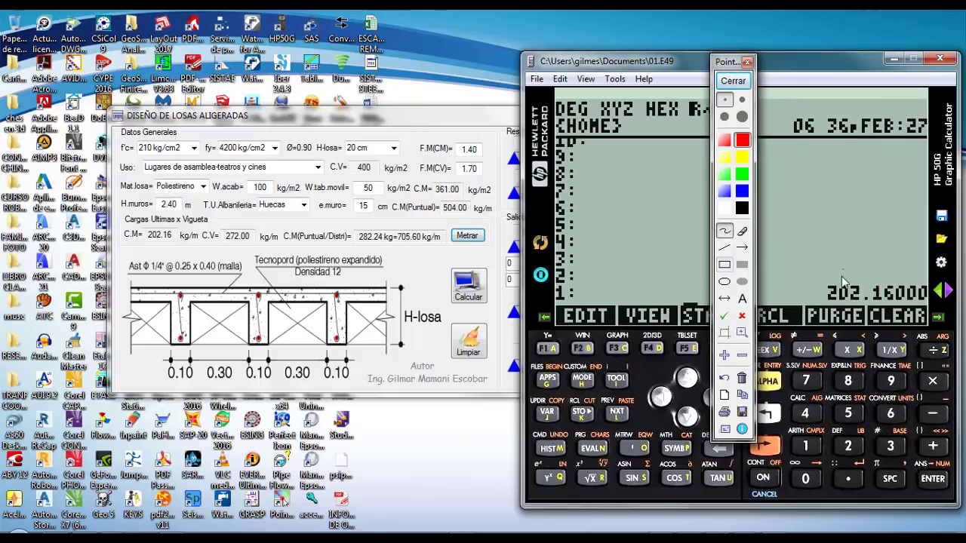
mouse_move(822, 281)
left_mouse_down()
mouse_move(641, 261)
mouse_move(286, 272)
mouse_move(203, 267)
mouse_move(171, 242)
left_mouse_up()
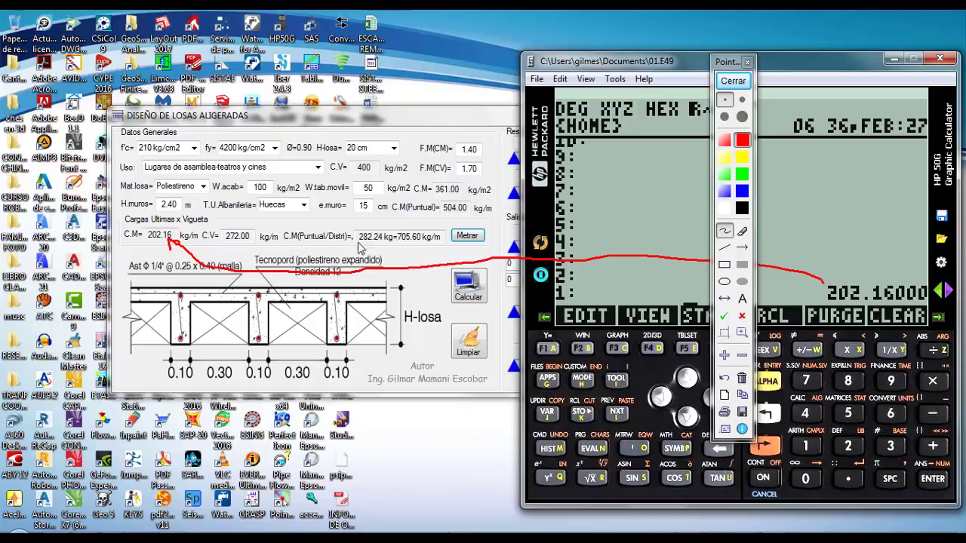
left_click(733, 81)
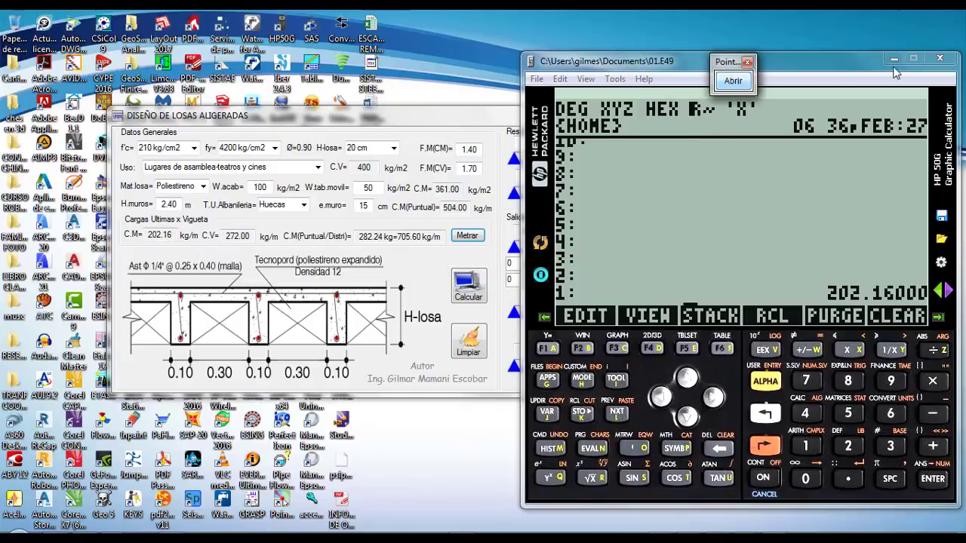
left_click(747, 63)
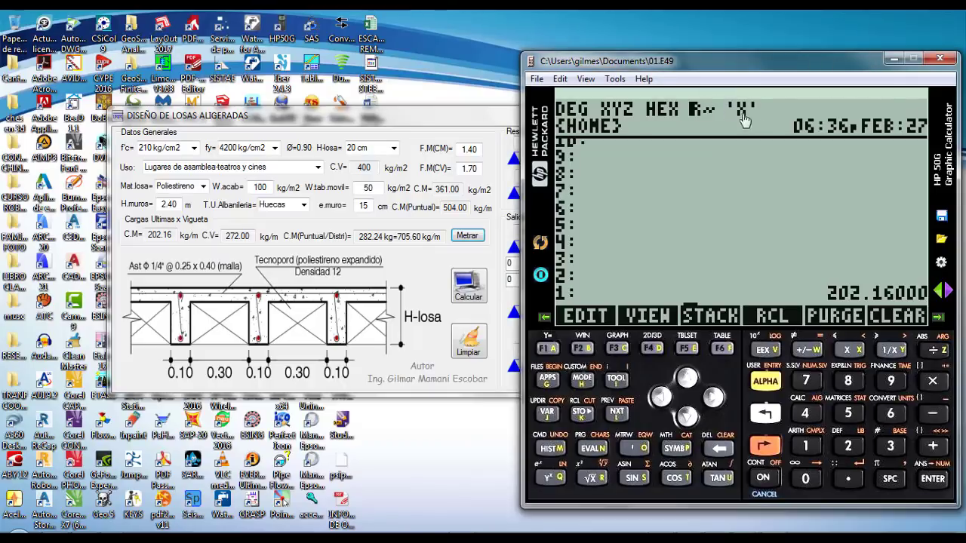
left_click(940, 60)
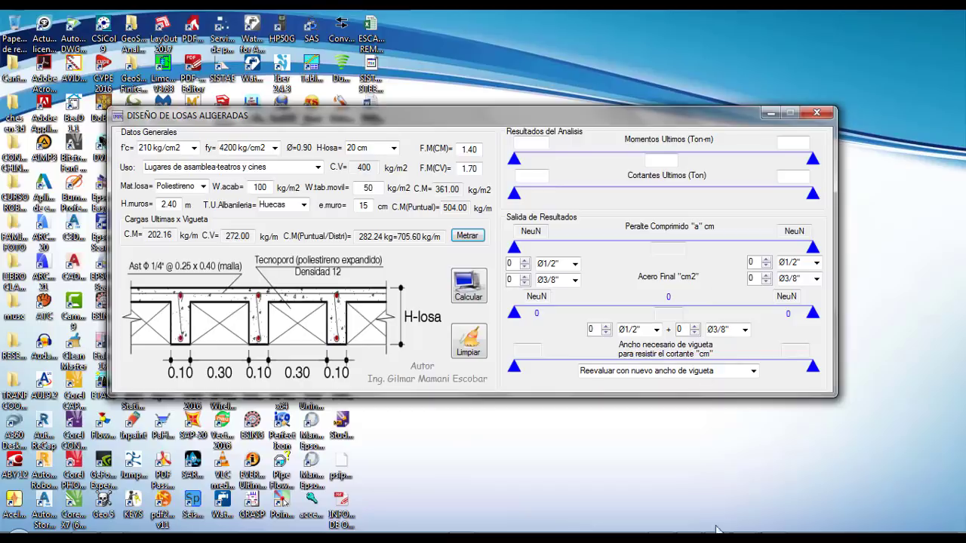
Switch to the AutoCAD drawing and examine the second and third level floor plan between axes A and B
left_click(466, 532)
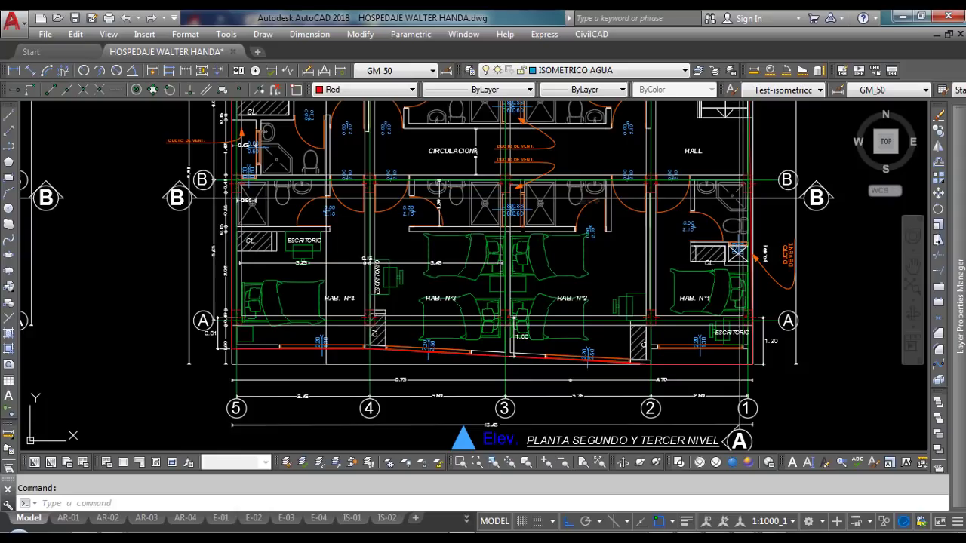
scroll(453, 333, "down", 5)
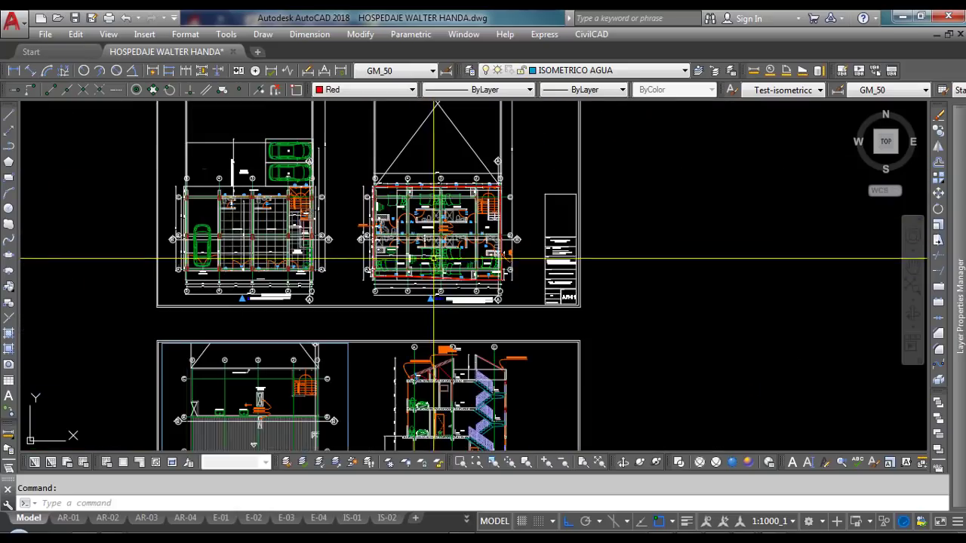
scroll(529, 249, "up", 3)
scroll(569, 219, "down", 3)
scroll(346, 227, "up", 1)
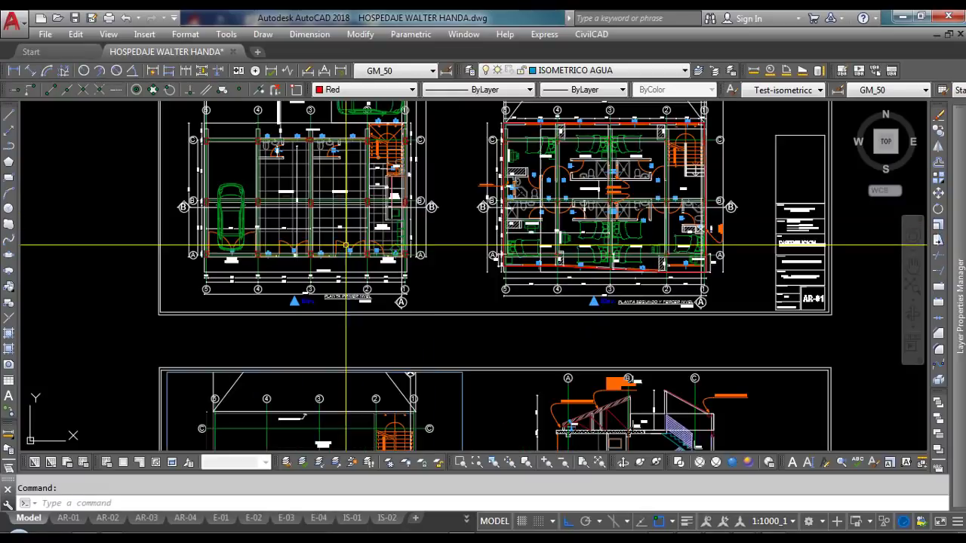
scroll(516, 244, "down", 1)
scroll(516, 244, "up", 6)
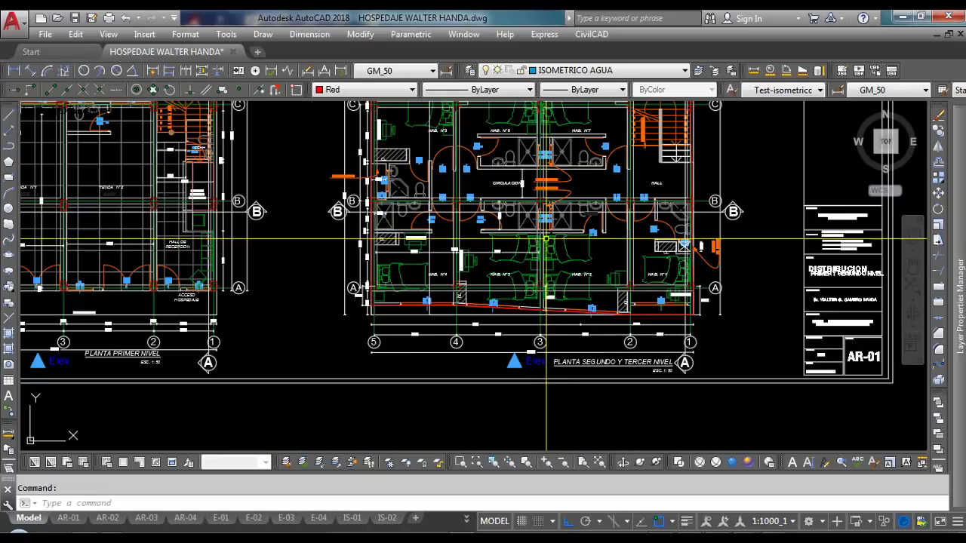
scroll(476, 262, "down", 2)
scroll(529, 241, "down", 2)
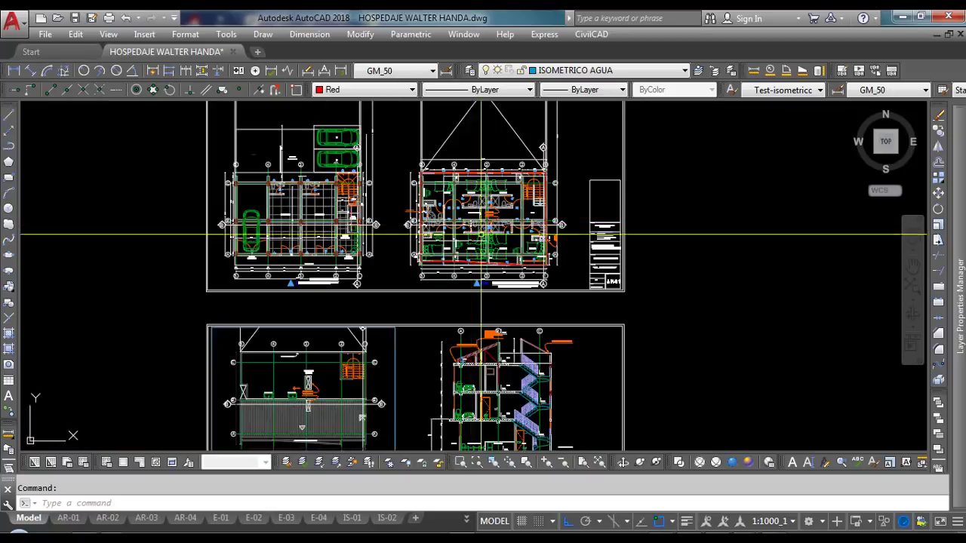
scroll(570, 238, "up", 2)
scroll(570, 237, "down", 2)
scroll(529, 249, "up", 3)
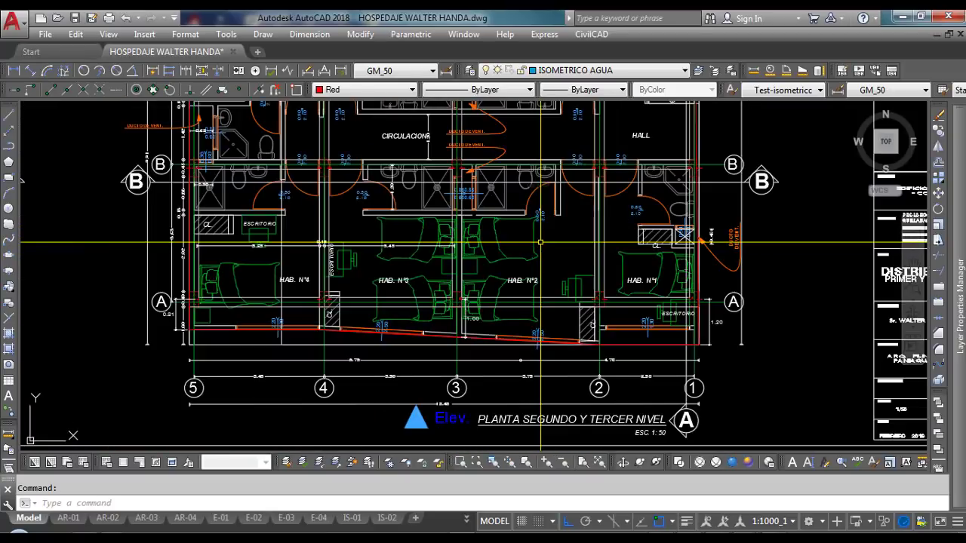
scroll(513, 244, "down", 1)
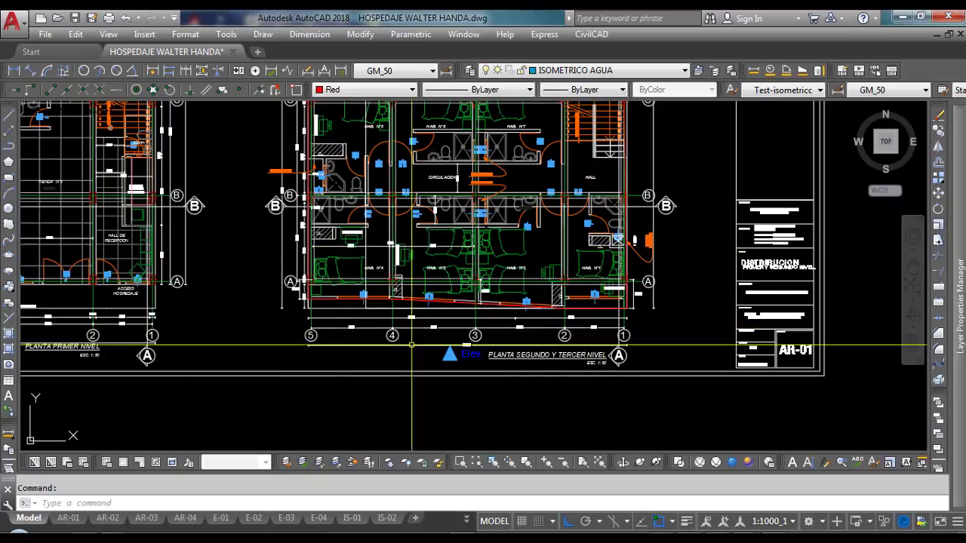
scroll(365, 328, "down", 3)
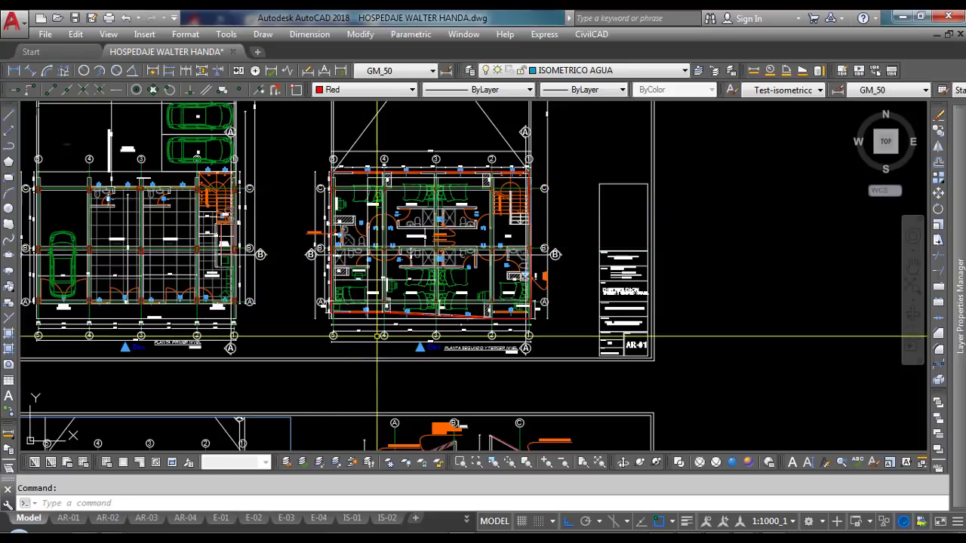
scroll(376, 337, "up", 6)
scroll(377, 337, "down", 4)
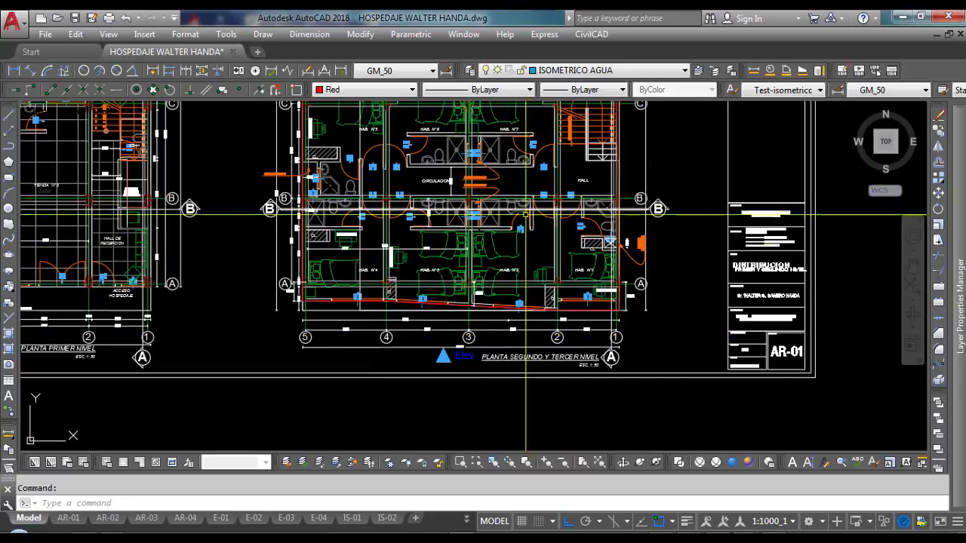
scroll(587, 233, "up", 4)
scroll(586, 233, "down", 2)
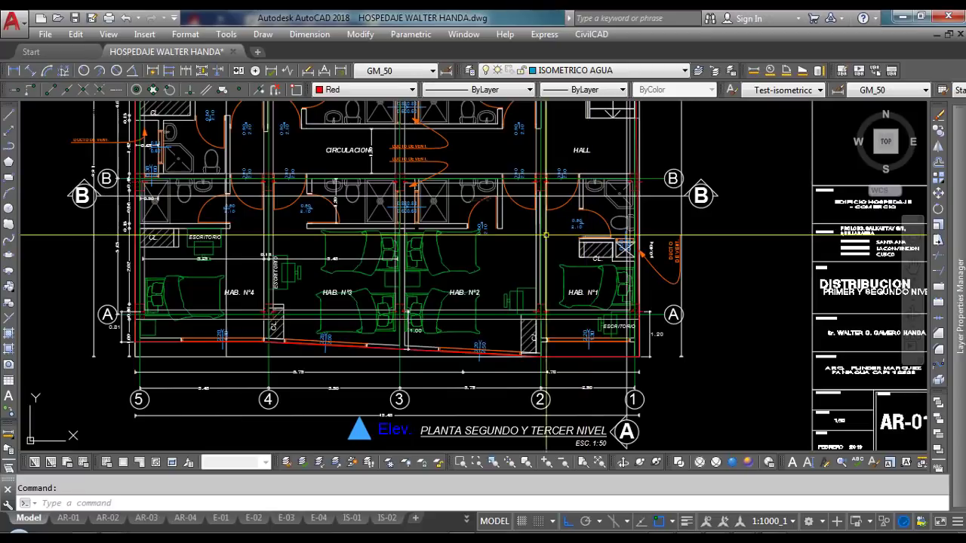
Mark the joist direction with red freehand arrows over rooms HAB. N°4, N°3 and N°2, and clear the markup
mouse_move(160, 232)
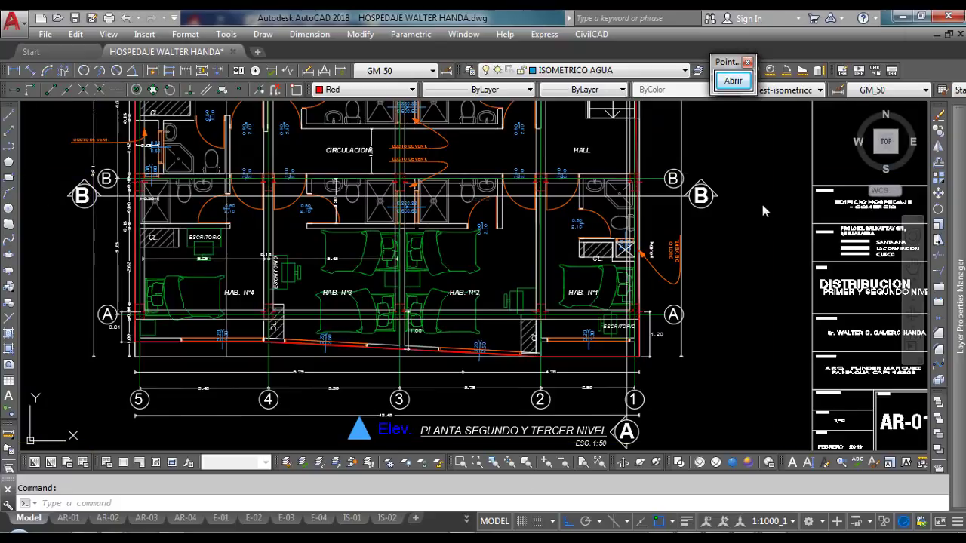
left_click(731, 93)
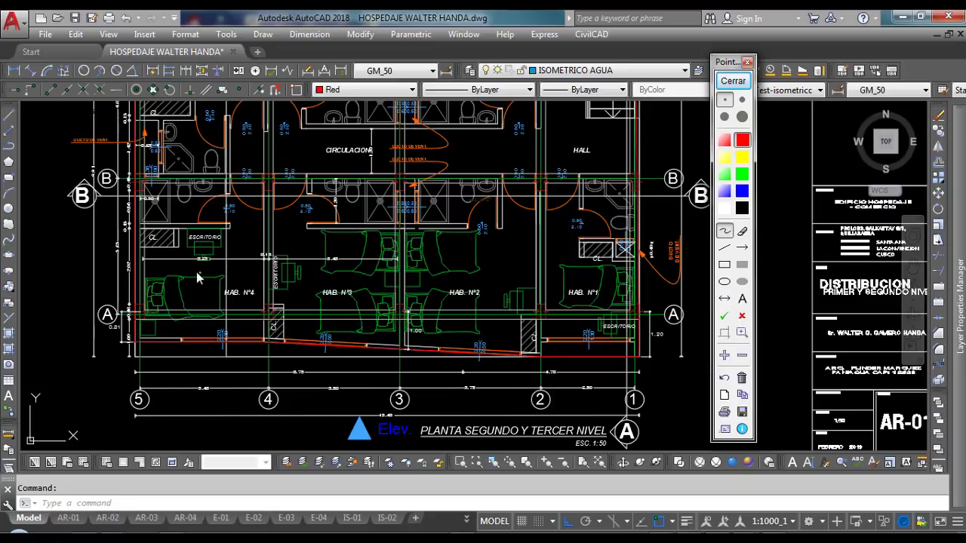
mouse_move(177, 275)
left_mouse_down()
mouse_move(223, 278)
mouse_move(210, 286)
mouse_move(173, 272)
mouse_move(202, 262)
left_mouse_up()
mouse_move(314, 271)
left_mouse_down()
mouse_move(351, 272)
mouse_move(332, 283)
mouse_move(312, 271)
mouse_move(336, 260)
left_mouse_up()
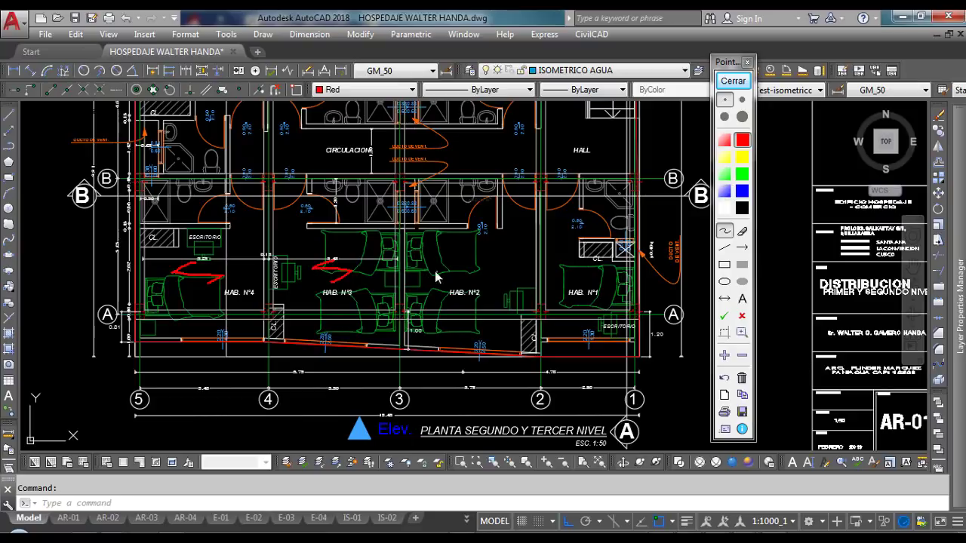
mouse_move(437, 273)
left_mouse_down()
mouse_move(497, 277)
mouse_move(460, 284)
left_mouse_up()
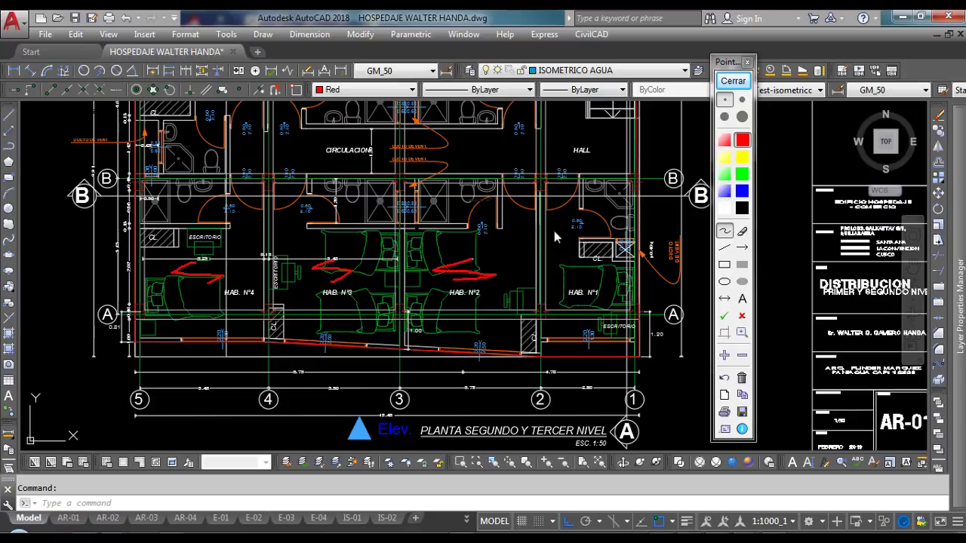
left_click(734, 81)
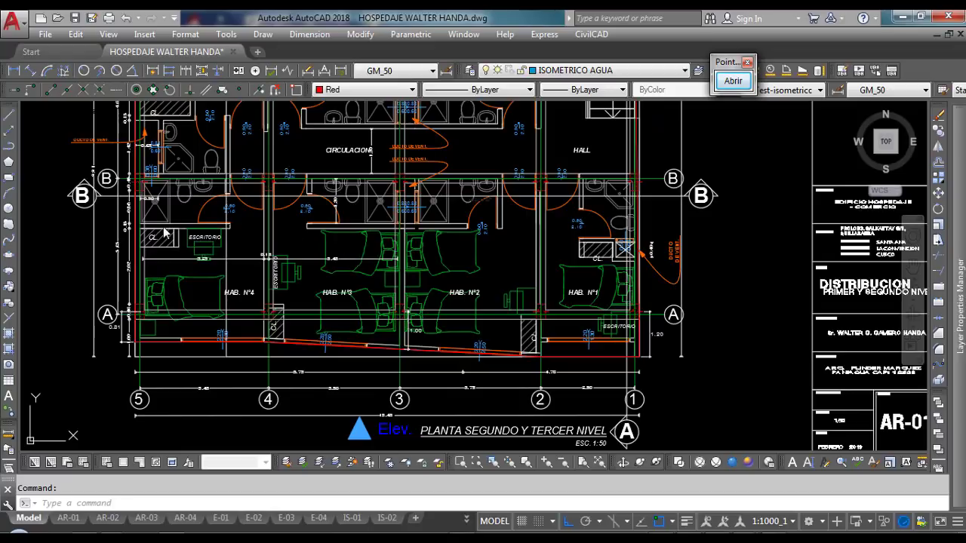
Outline a joist strip from axis 5 to axis 1 with a red rectangle, draw its centre line, and clear the markup
left_click(733, 81)
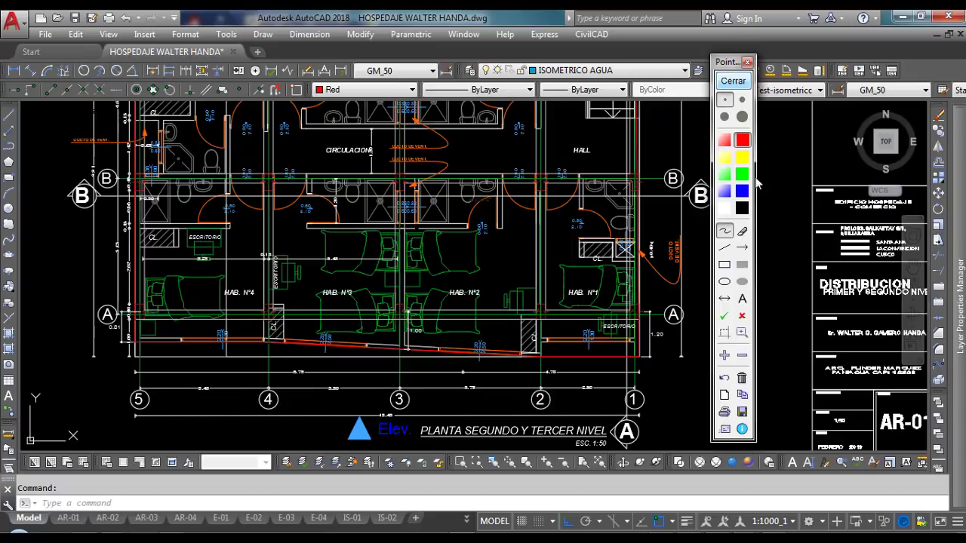
left_click(725, 264)
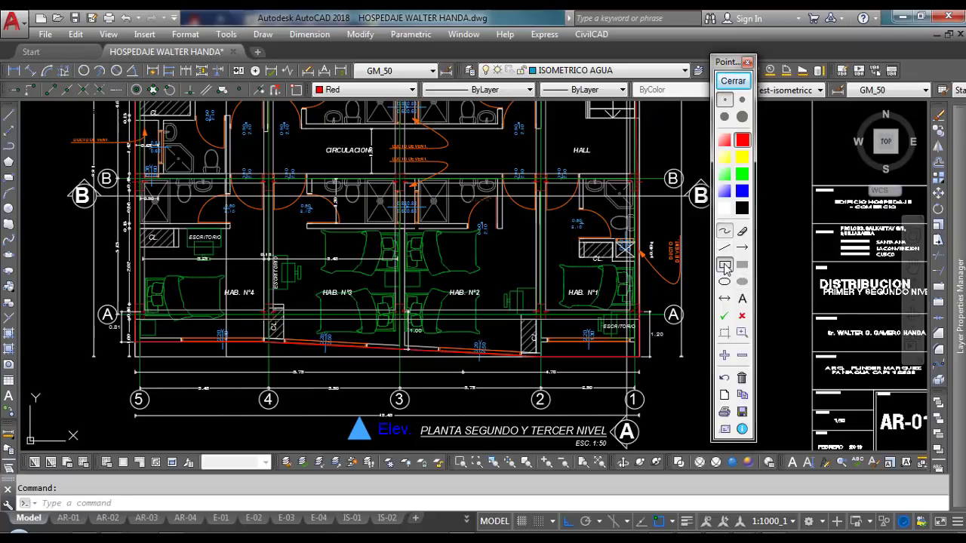
mouse_move(121, 211)
left_mouse_down()
mouse_move(515, 219)
mouse_move(666, 251)
left_mouse_up()
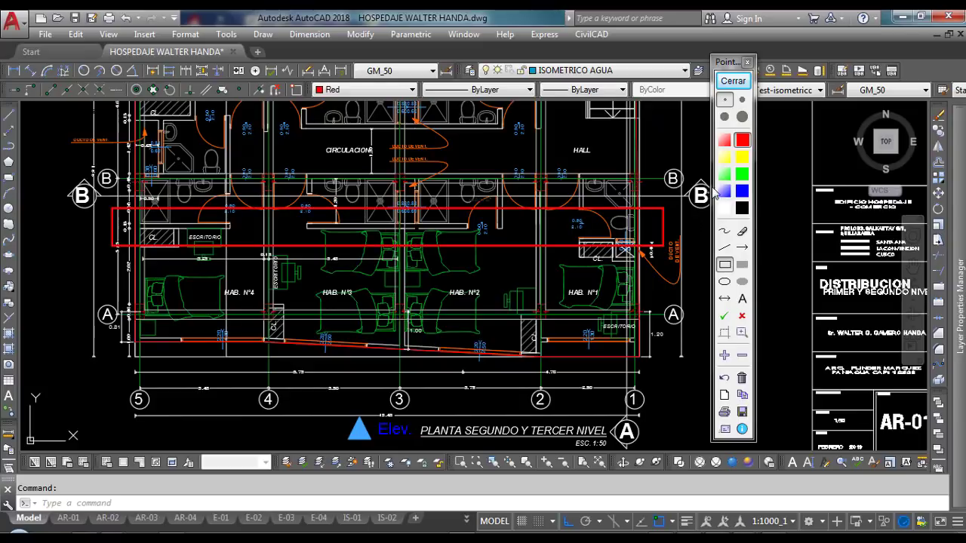
left_click(724, 247)
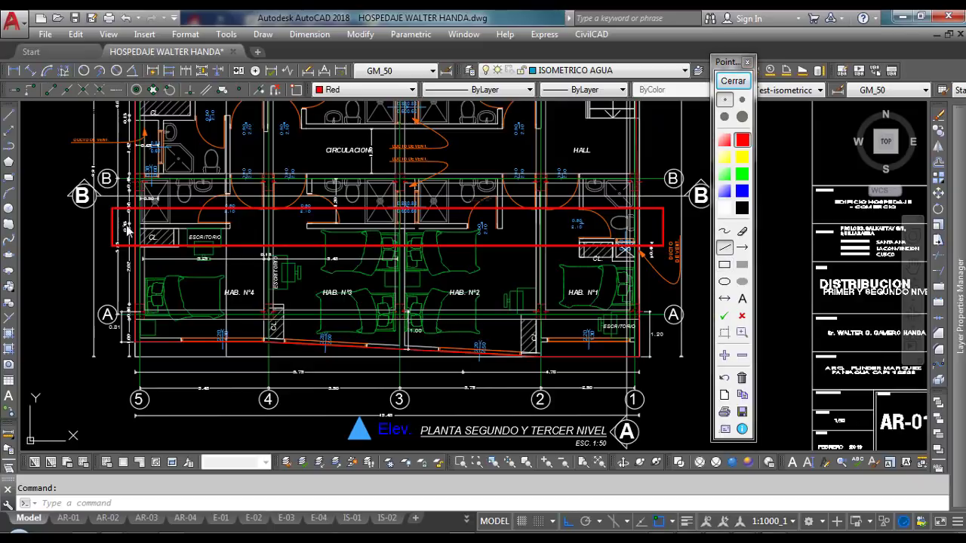
mouse_move(127, 226)
left_mouse_down()
mouse_move(535, 218)
mouse_move(653, 234)
left_mouse_up()
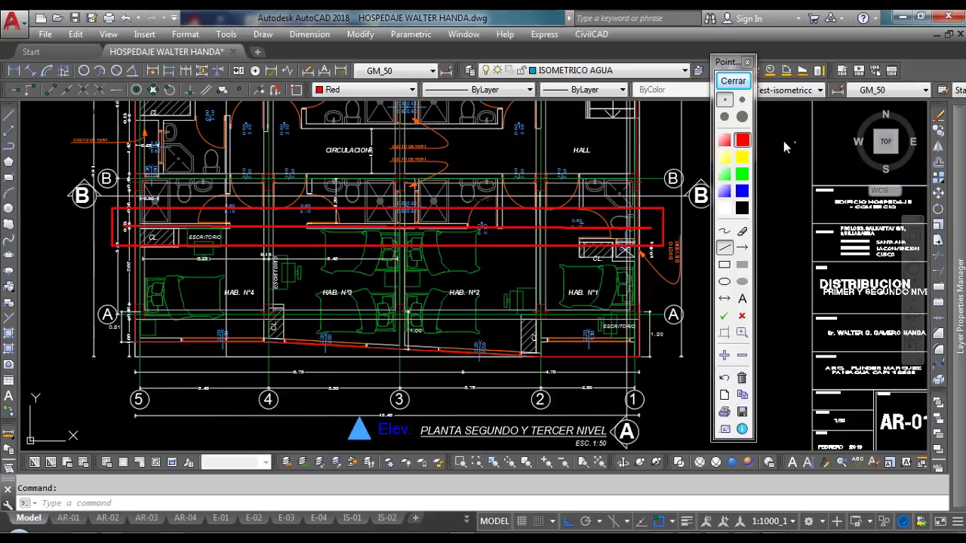
left_click(731, 81)
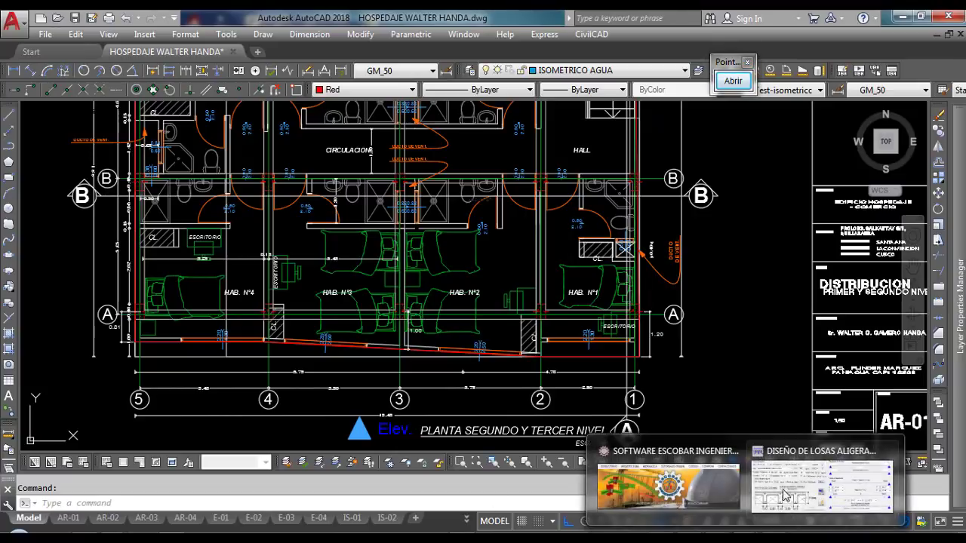
Switch to the DISEÑO DE LOSAS ALIGERADAS window and set the slab use to Hoteles-Cuartos
left_click(823, 483)
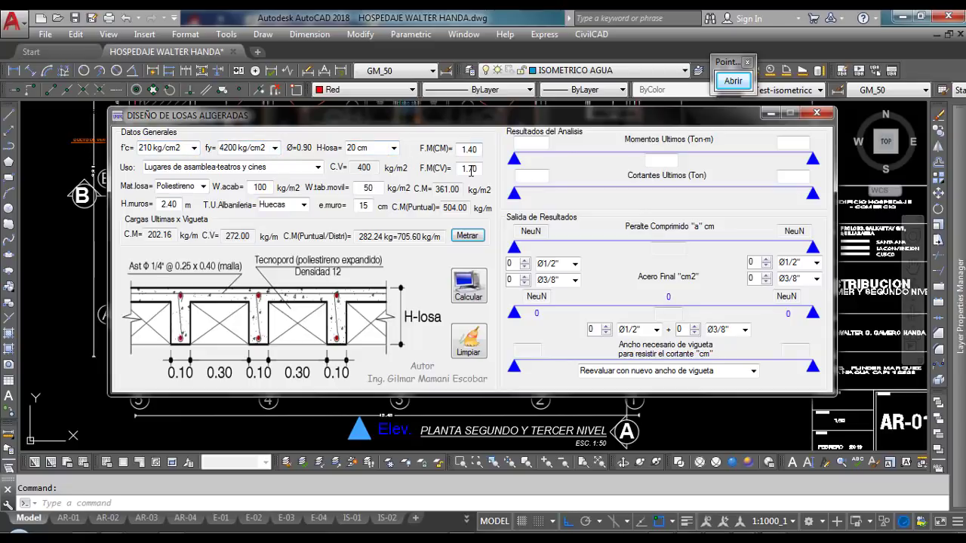
left_click(318, 167)
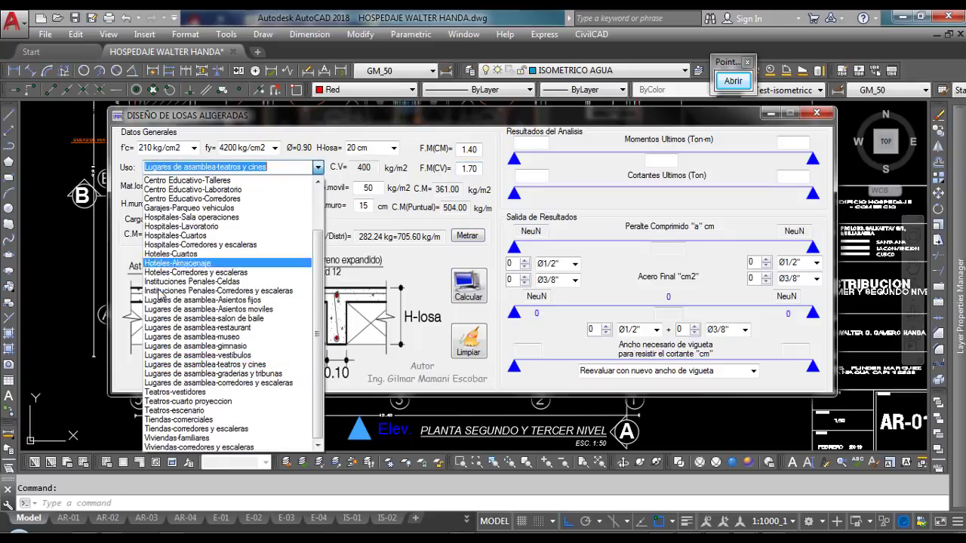
left_click(172, 255)
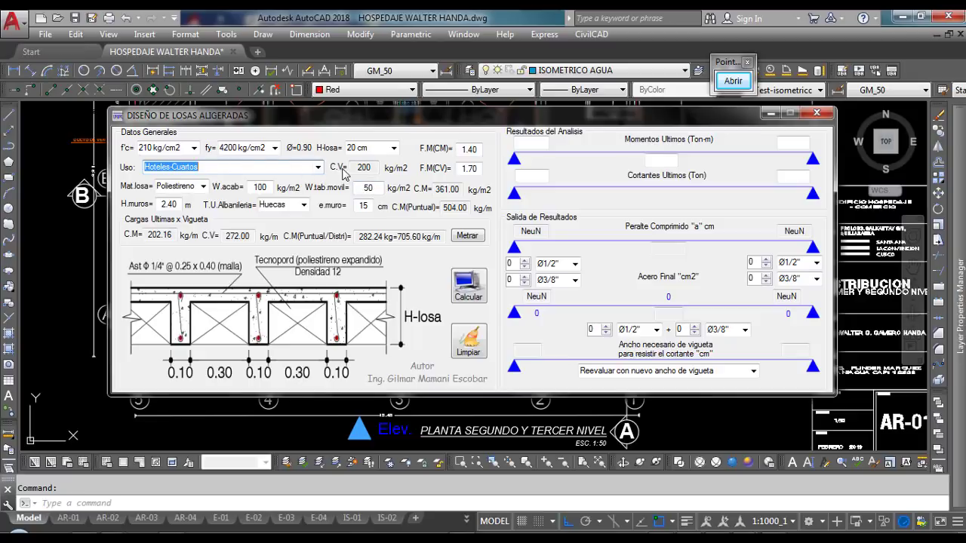
Keep Poliestireno as the slab fill material and set the movable partition load W.tab.movil to 0 kg/m2
left_click(203, 188)
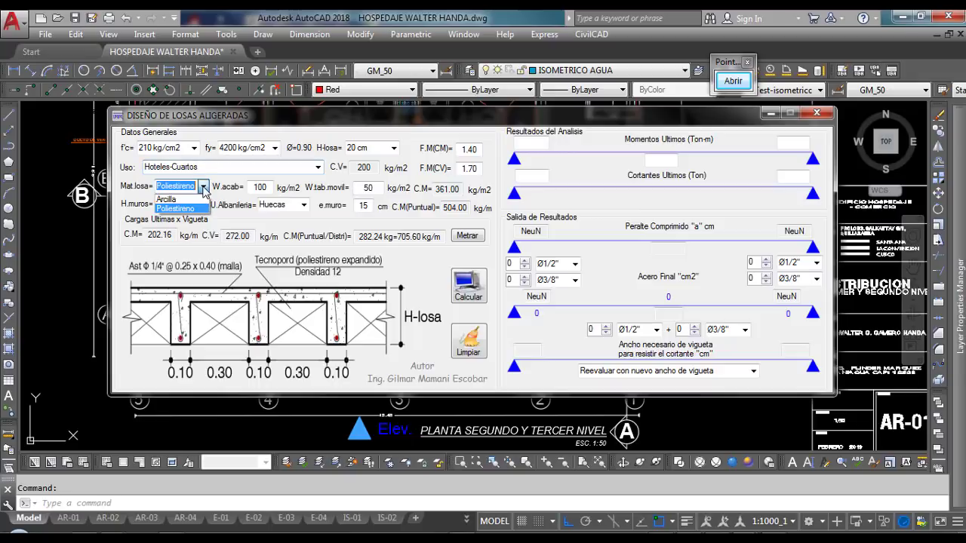
left_click(179, 213)
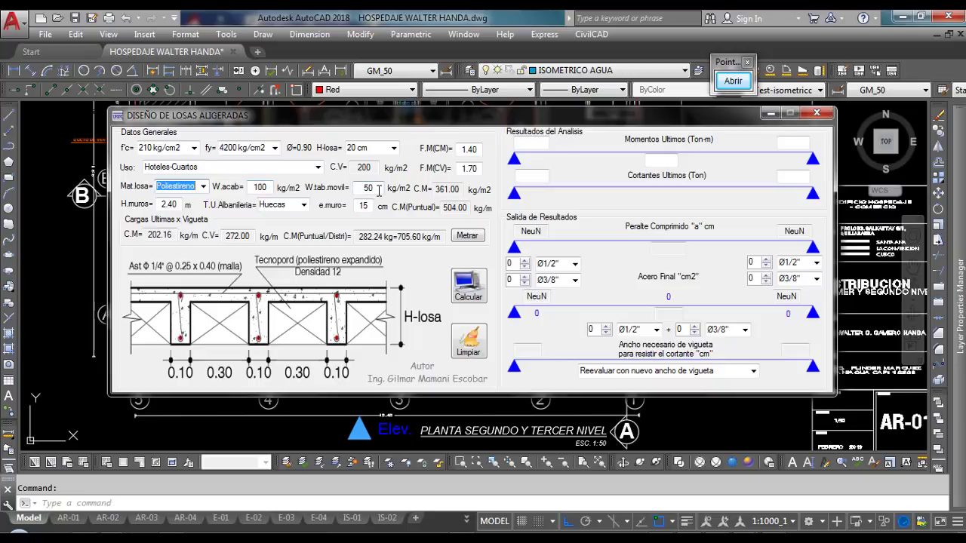
left_click_drag(379, 191, 354, 190)
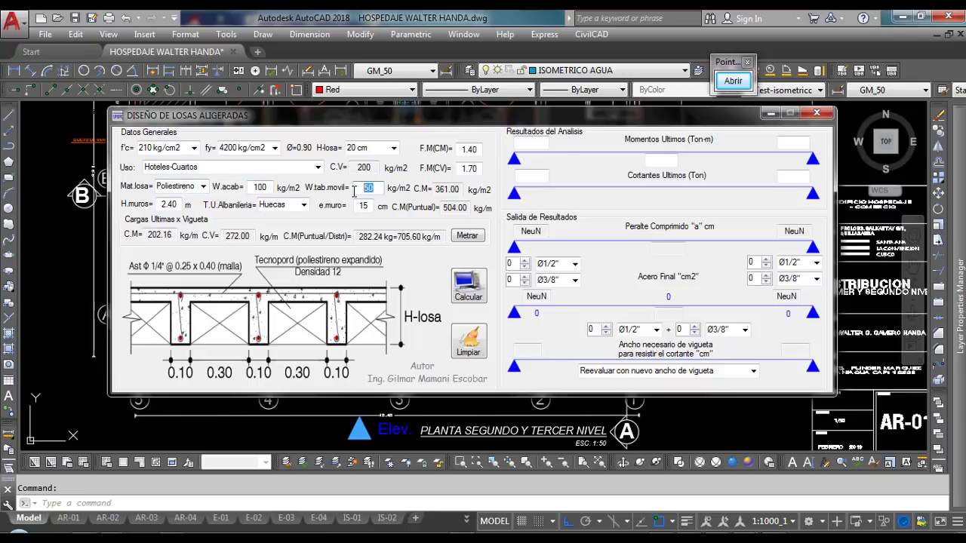
type("0")
Check the storey height in the AutoCAD building section, and set the slab program's H.muros to 2.60 m with Huecas masonry
left_click(95, 230)
scroll(455, 218, "down", 5)
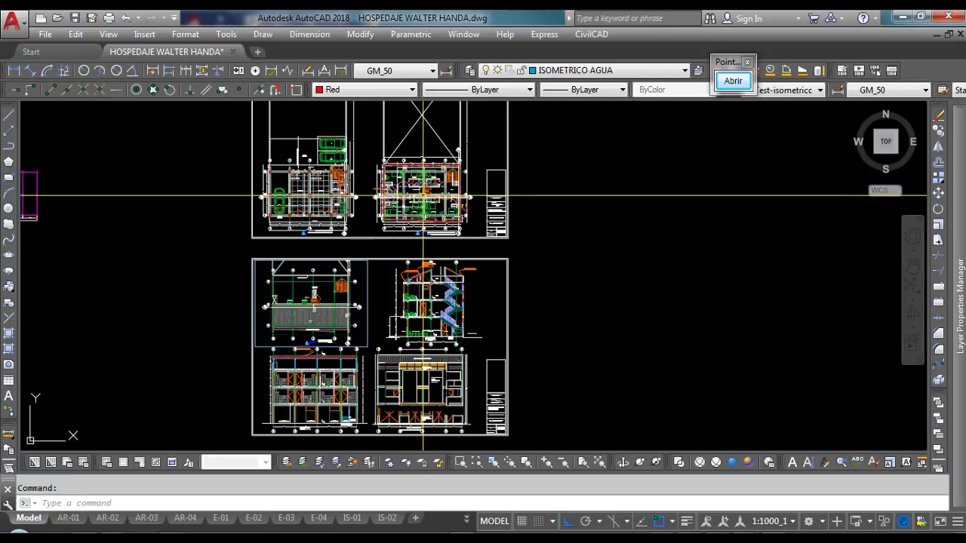
scroll(404, 265, "up", 6)
scroll(375, 323, "up", 2)
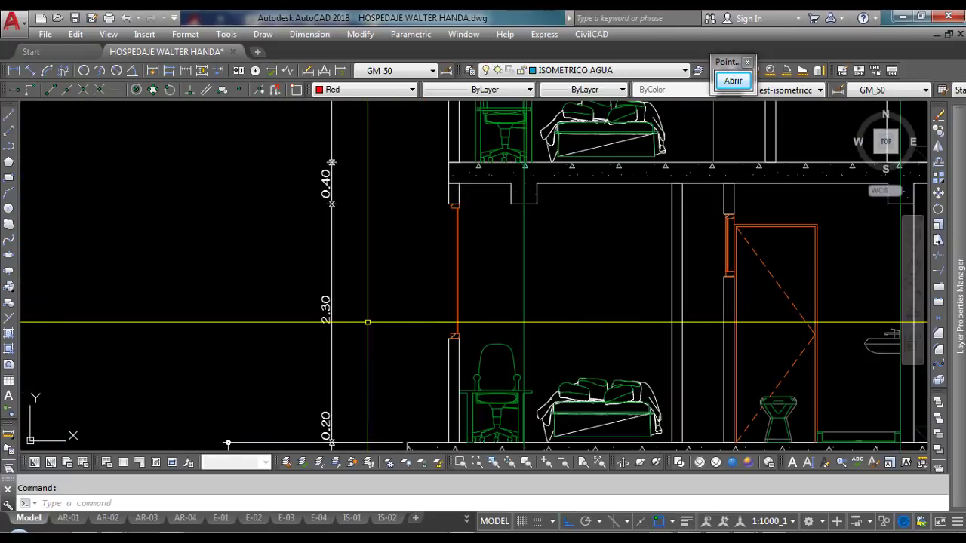
scroll(348, 290, "down", 2)
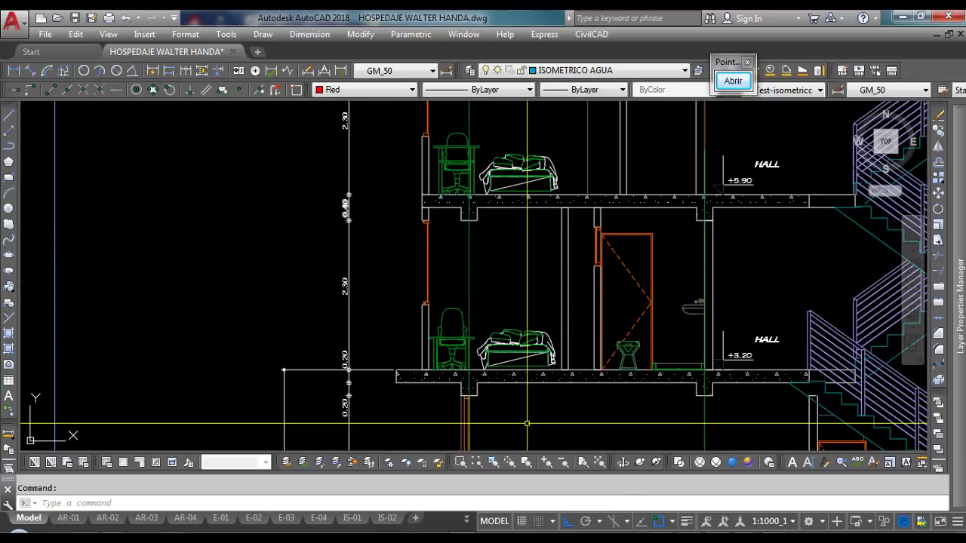
left_click(823, 483)
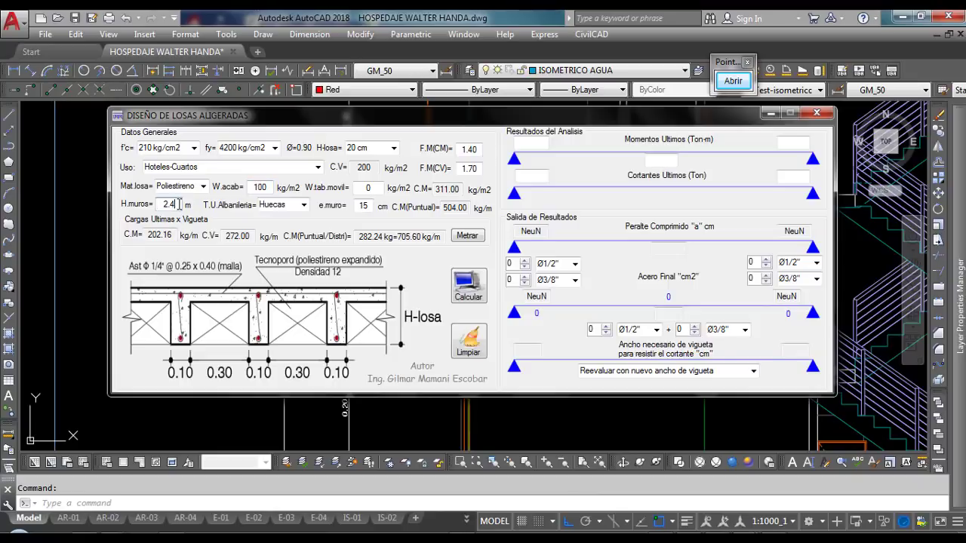
key("BackSpace")
type("60")
left_click(306, 207)
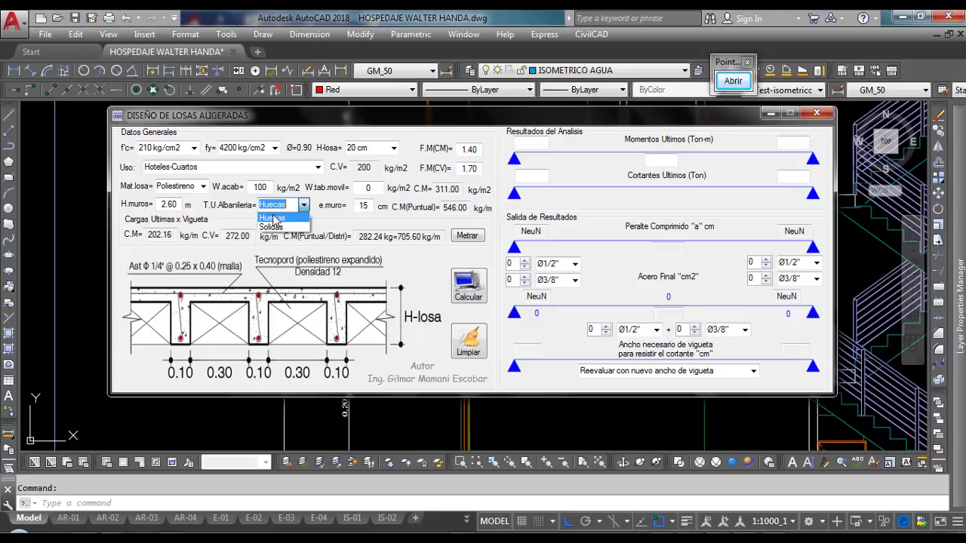
left_click(270, 226)
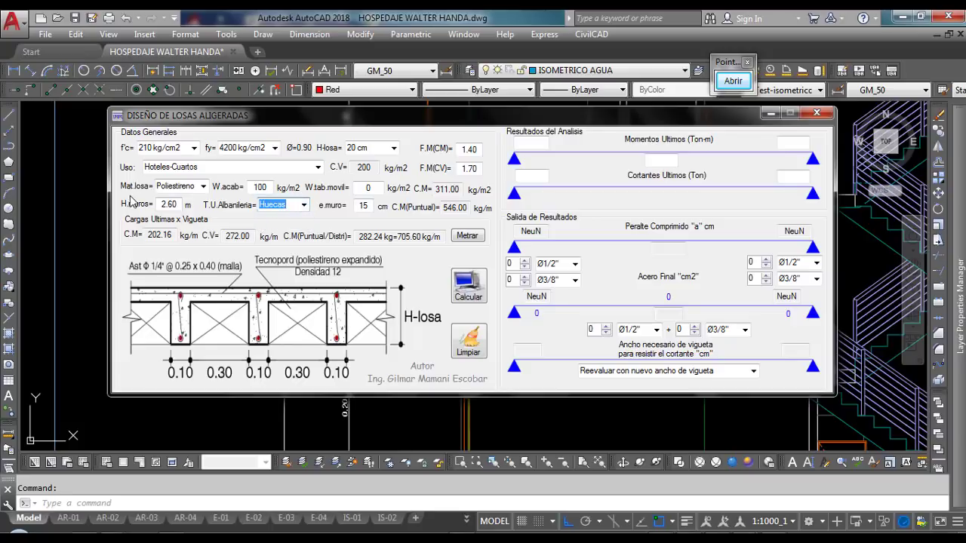
Switch to the AutoCAD drawing and examine the partition walls of HAB. N°4 and HAB. N°3 in the second and third level plan
left_click(98, 179)
scroll(339, 323, "down", 5)
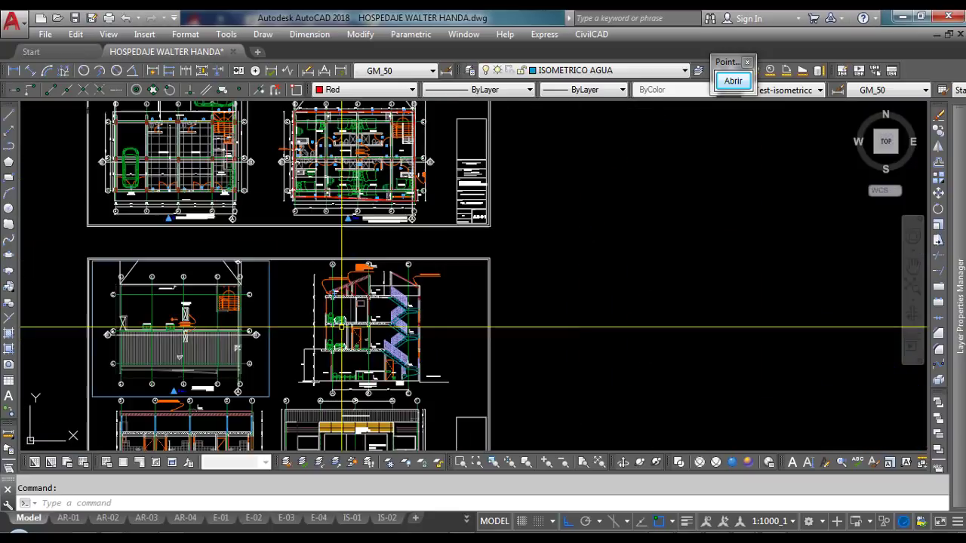
scroll(420, 305, "up", 4)
scroll(420, 304, "up", 4)
scroll(421, 305, "down", 4)
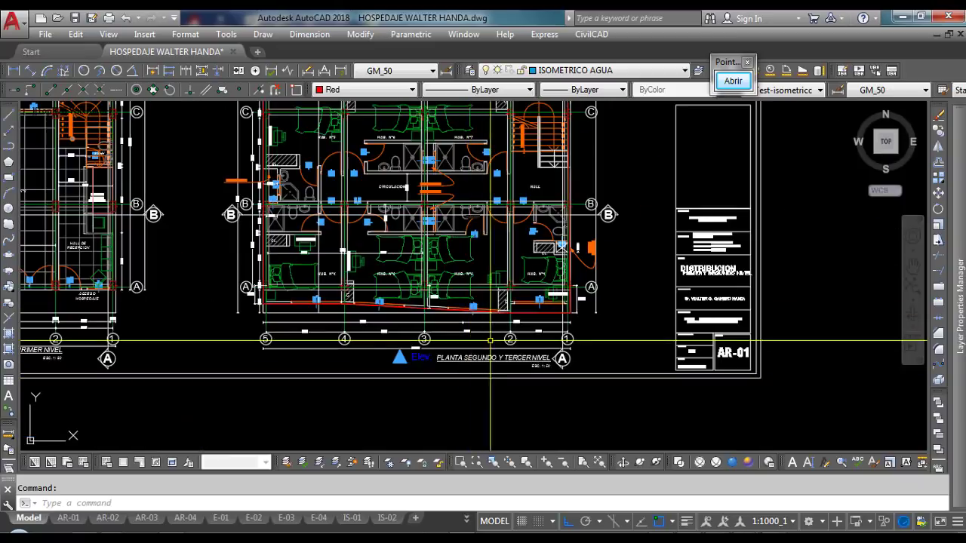
scroll(432, 271, "up", 4)
scroll(433, 270, "down", 4)
scroll(314, 256, "up", 4)
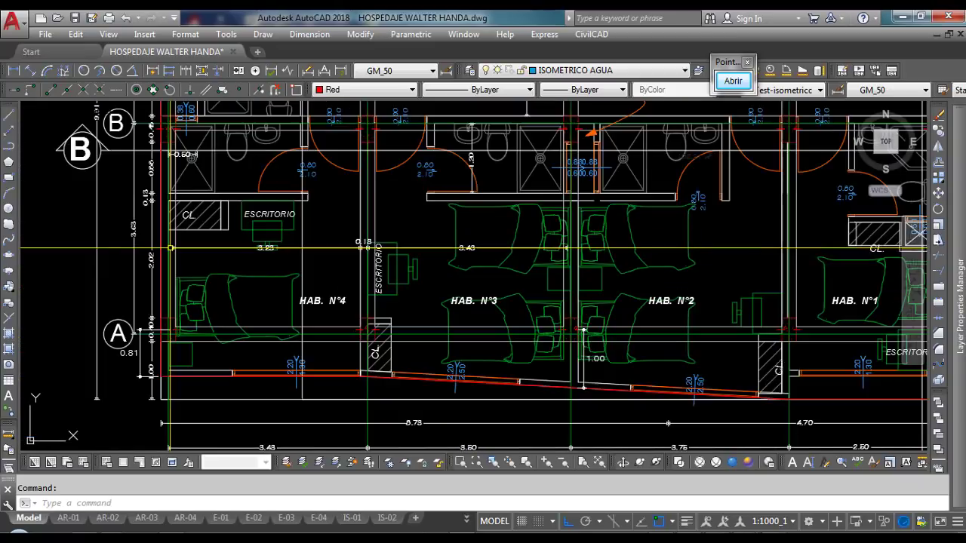
scroll(314, 257, "up", 4)
scroll(326, 242, "down", 3)
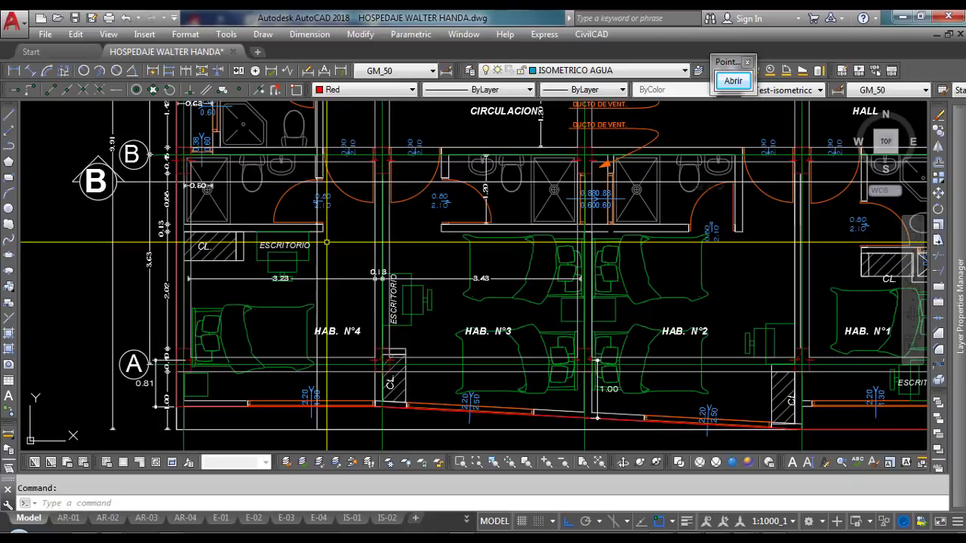
scroll(227, 147, "down", 3)
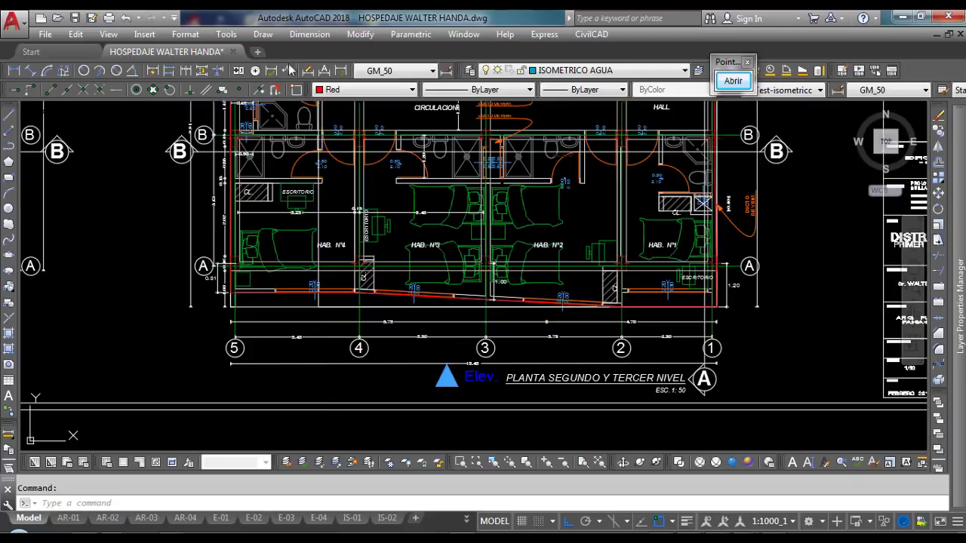
scroll(198, 174, "up", 3)
scroll(220, 198, "up", 4)
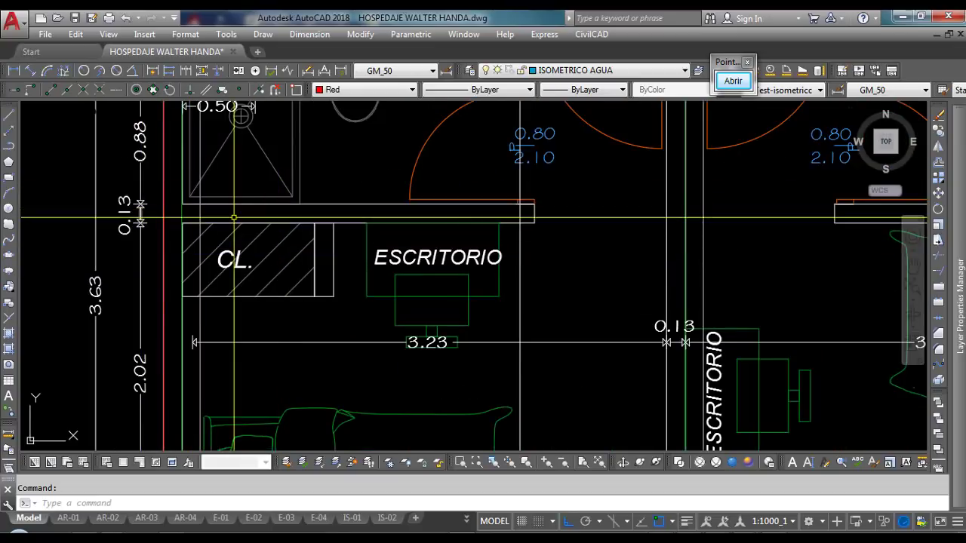
scroll(190, 210, "down", 2)
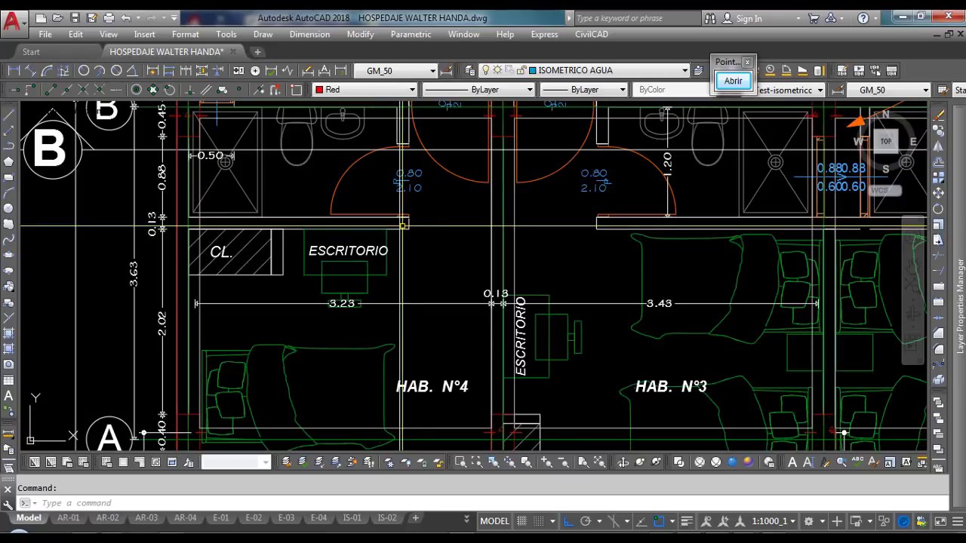
Switch to the lightweight slab design window, set the wall thickness e.muro to 15 cm and compute the ultimate loads per joist
mouse_move(743, 538)
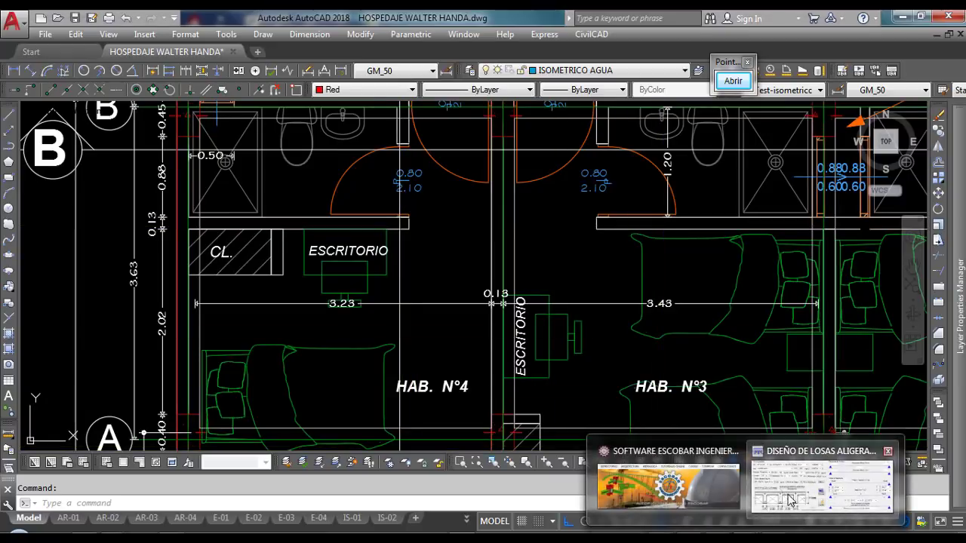
left_click(822, 491)
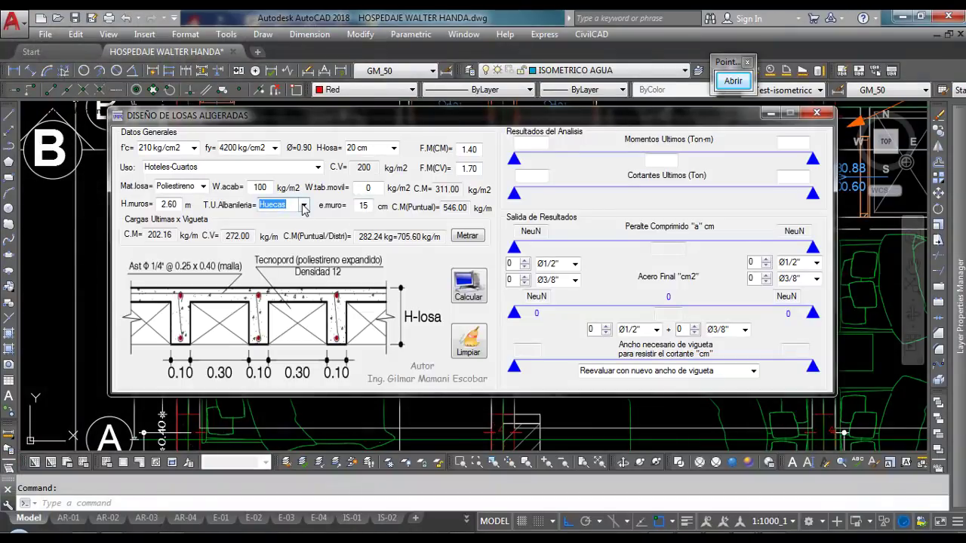
left_click(370, 205)
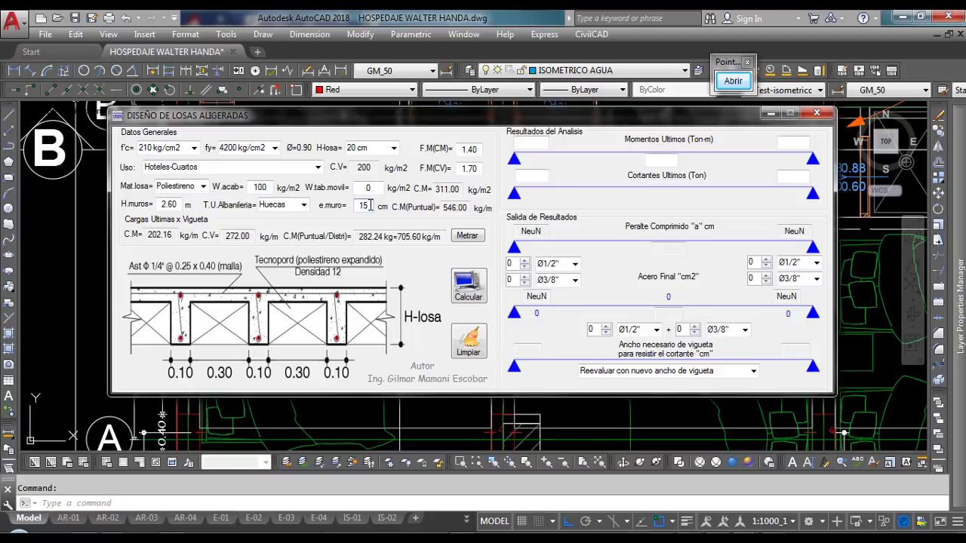
left_click_drag(370, 204, 351, 208)
type("15")
left_click(468, 236)
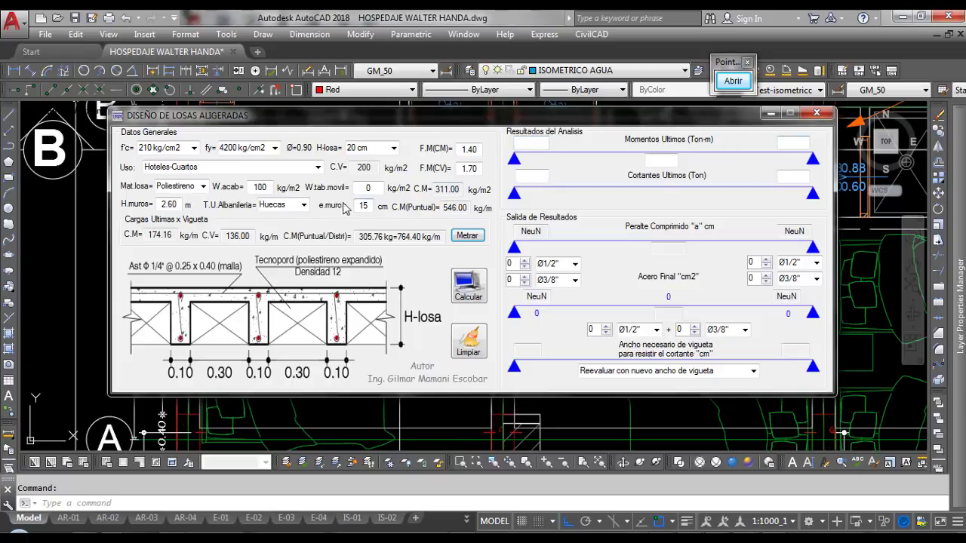
Switch back to the AutoCAD drawing and view the floor plan around HAB. N°4 and HAB. N°3
left_click(89, 213)
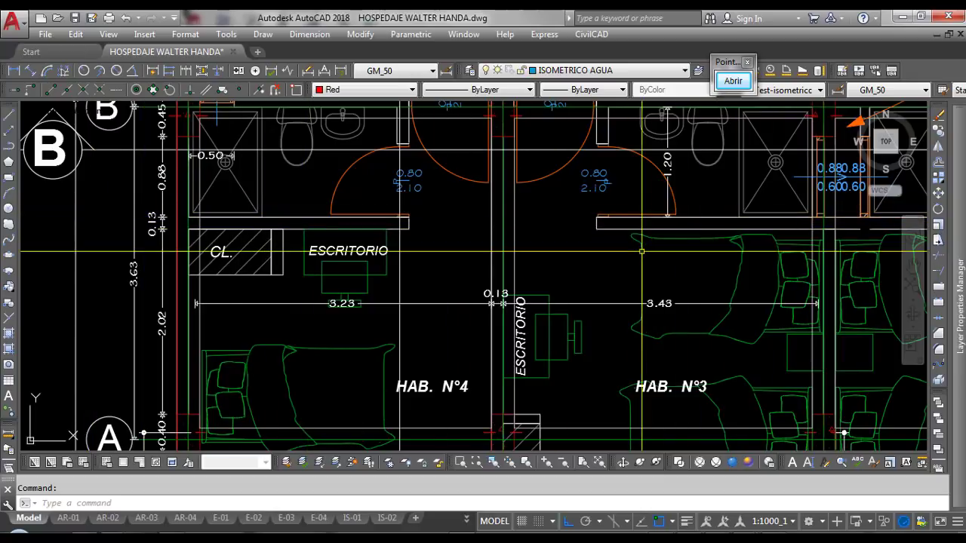
scroll(173, 237, "down", 4)
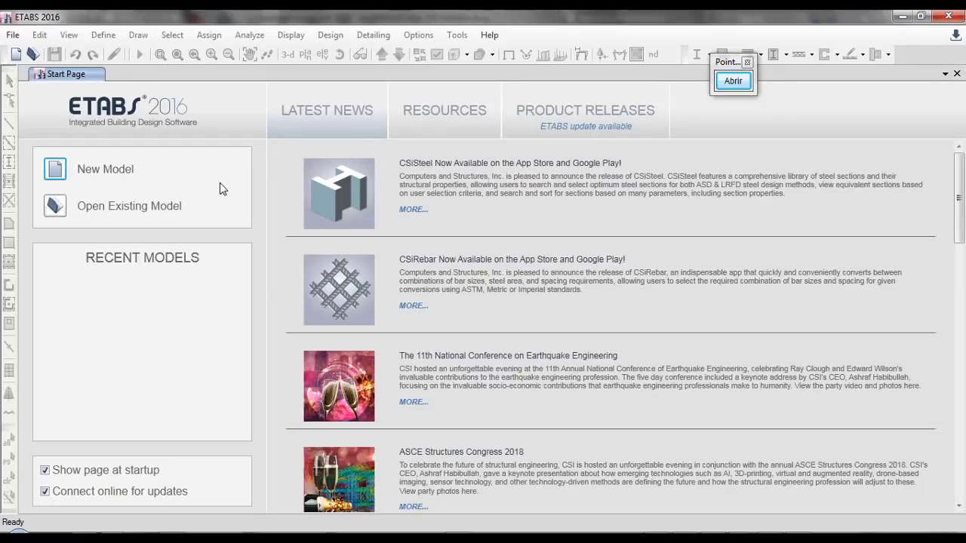
left_click(105, 176)
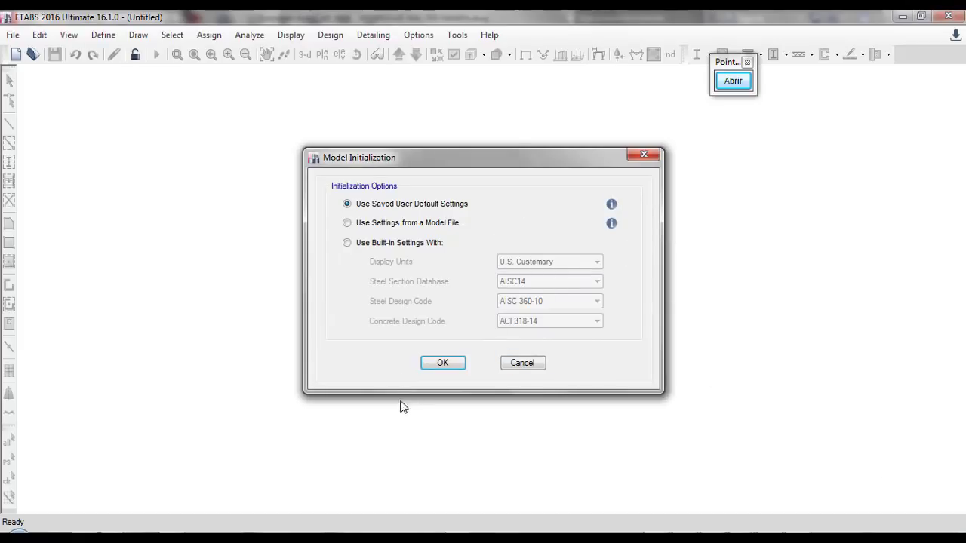
left_click(442, 363)
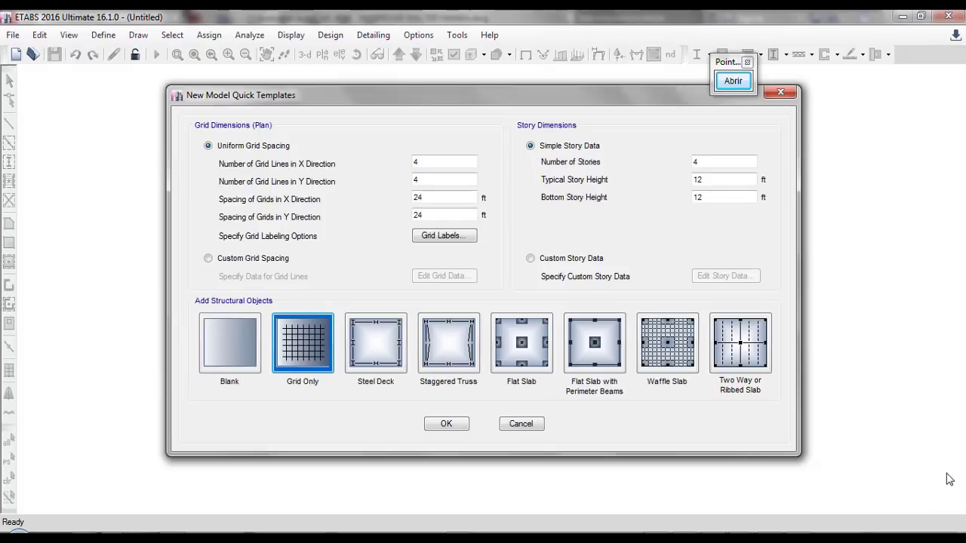
left_click(780, 92)
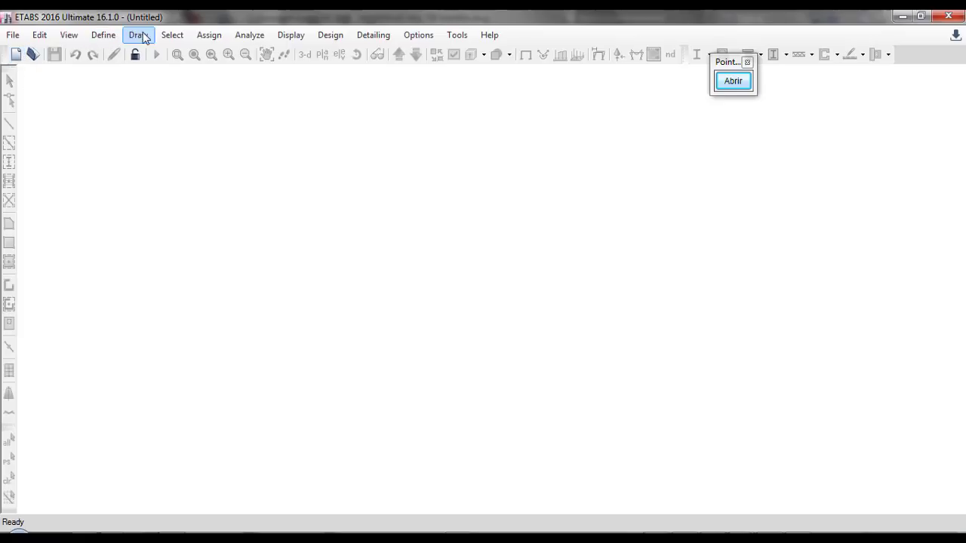
Try to set the grid system visibility in the empty ETABS model
left_click(104, 36)
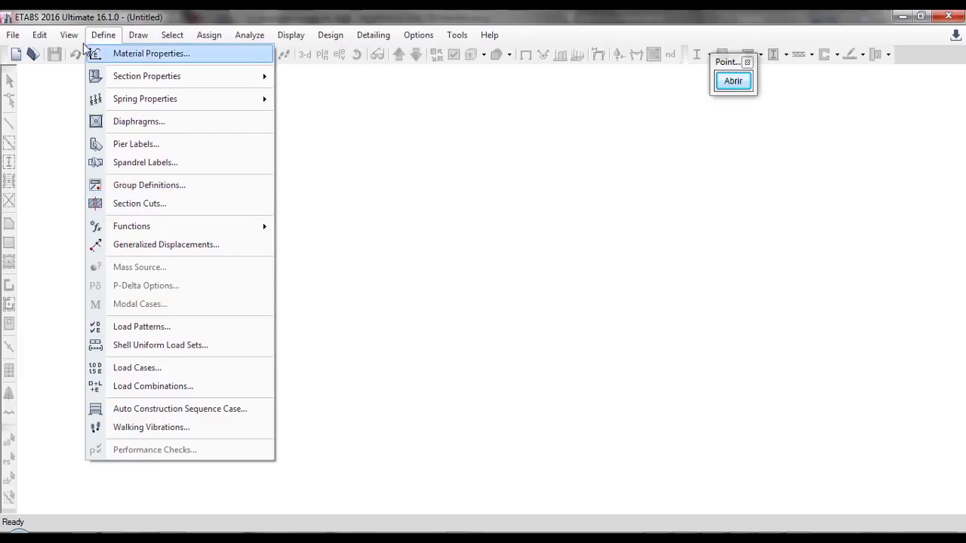
mouse_move(74, 37)
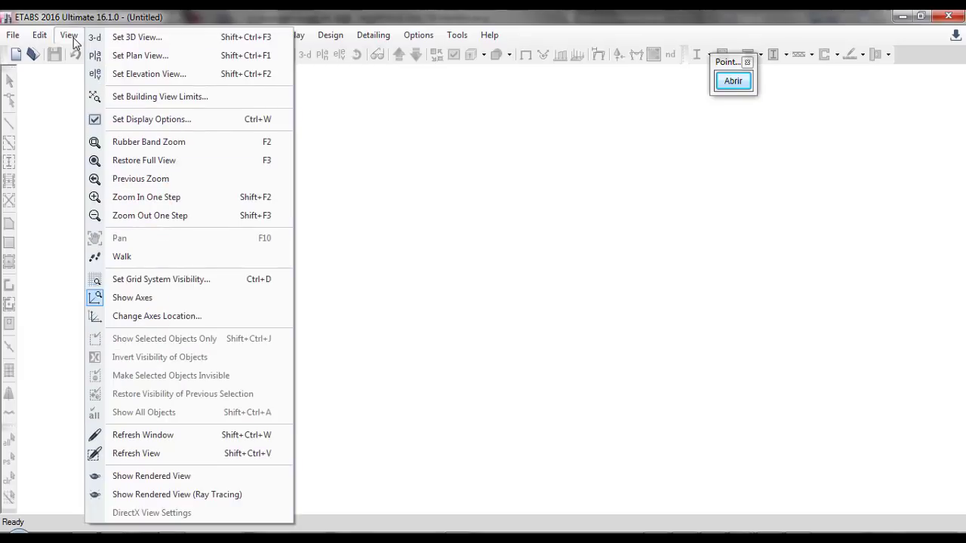
left_click(151, 279)
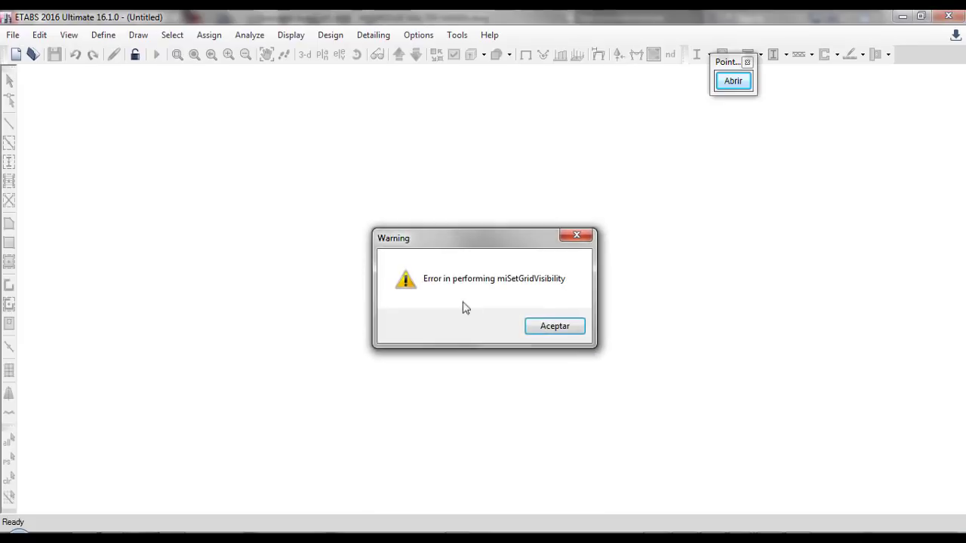
left_click(576, 237)
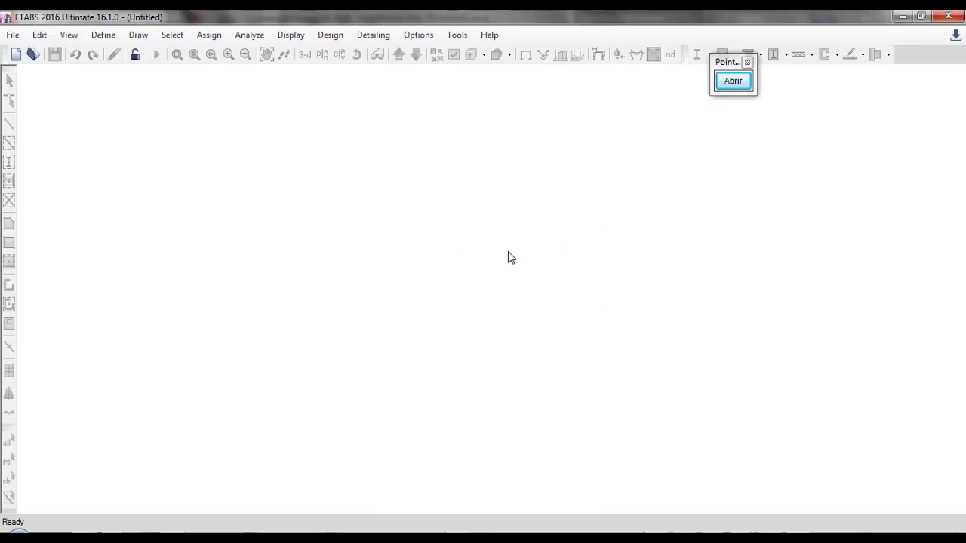
Initialize a new ETABS model with the saved user default settings
left_click(17, 54)
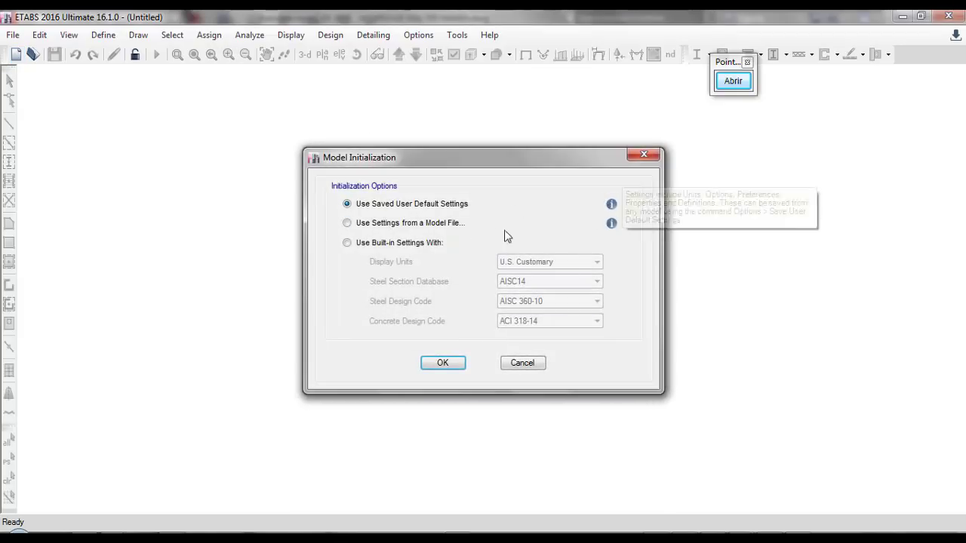
left_click(397, 225)
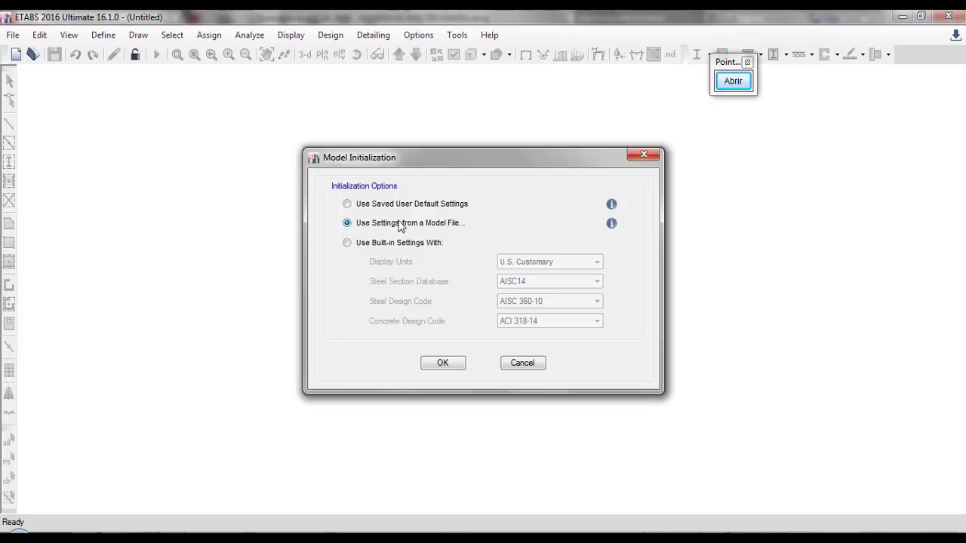
left_click(399, 205)
left_click(444, 363)
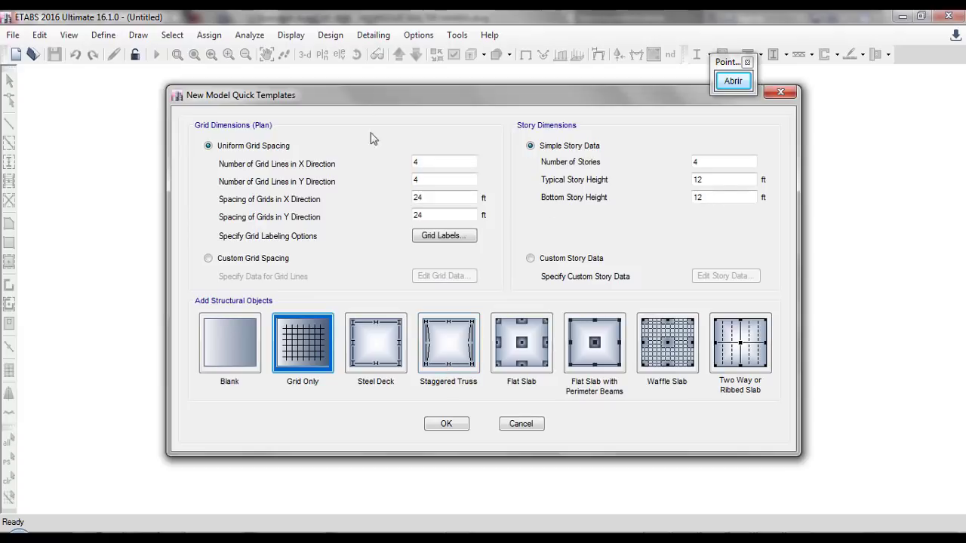
Create a grid-only model with 5 grid lines in X, 1 grid line in Y and 1 story
left_click(436, 163)
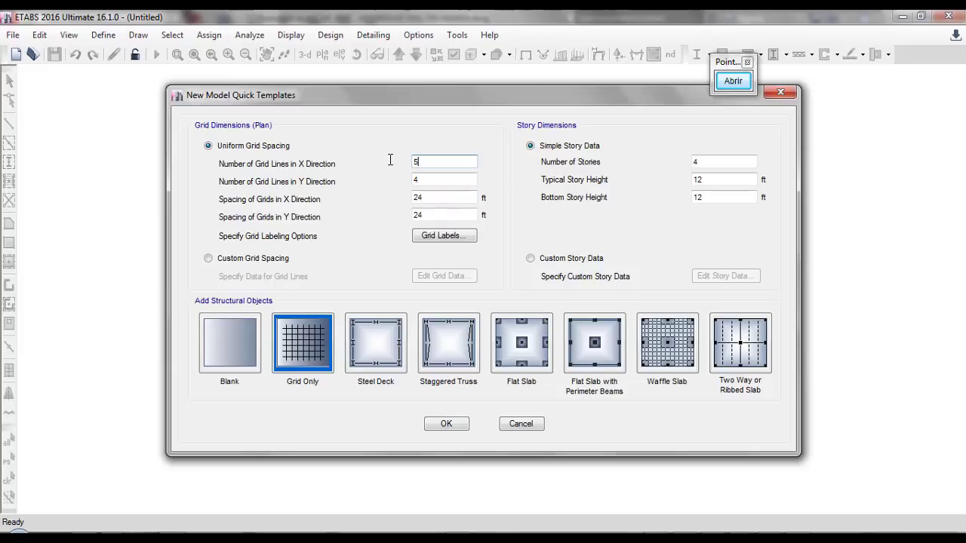
double_click(419, 179)
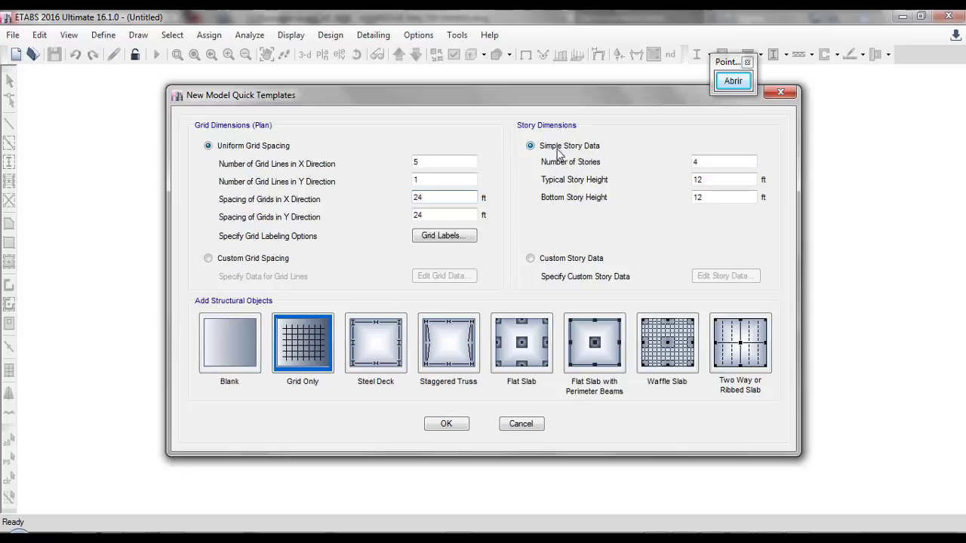
left_click(706, 161)
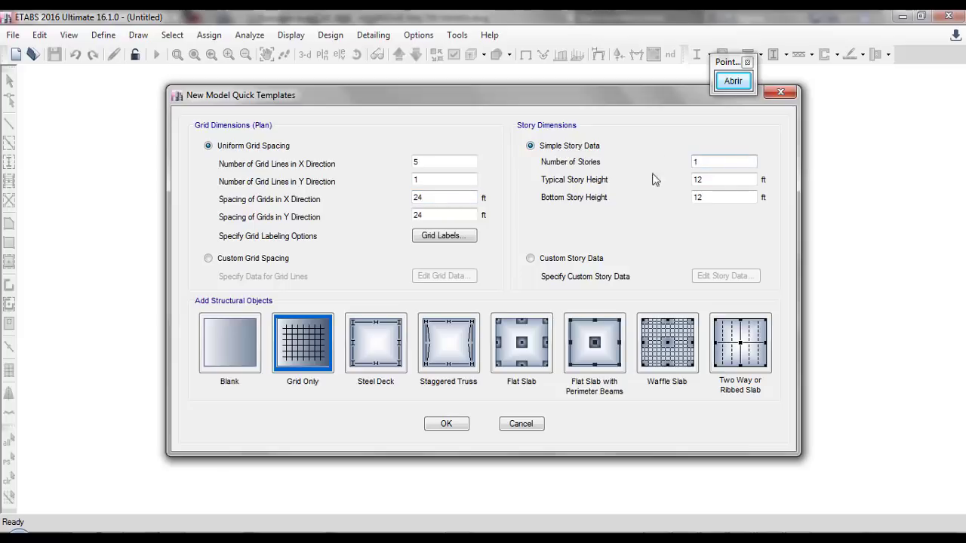
left_click(711, 182)
left_click(446, 424)
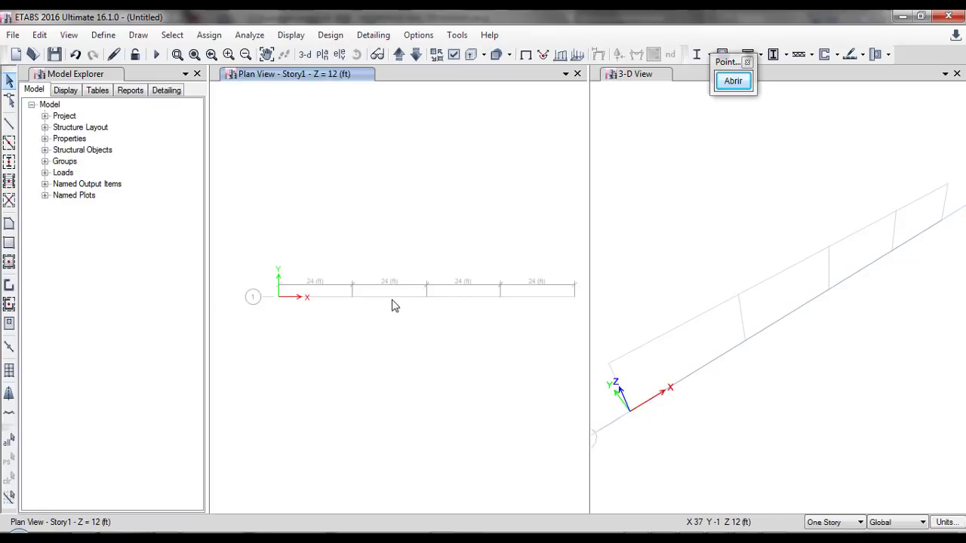
Set the model's consistent units to metres for length and kgf for force
left_click(945, 523)
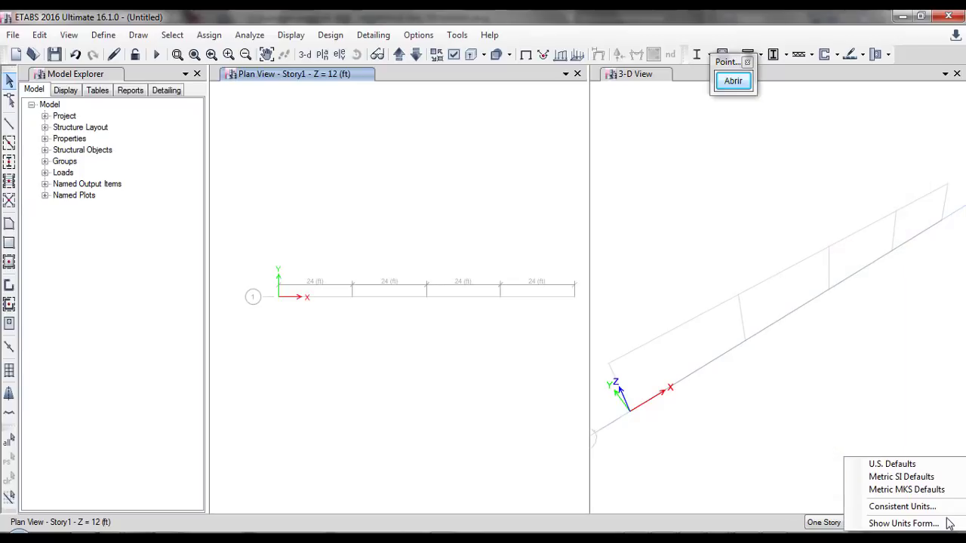
left_click(910, 507)
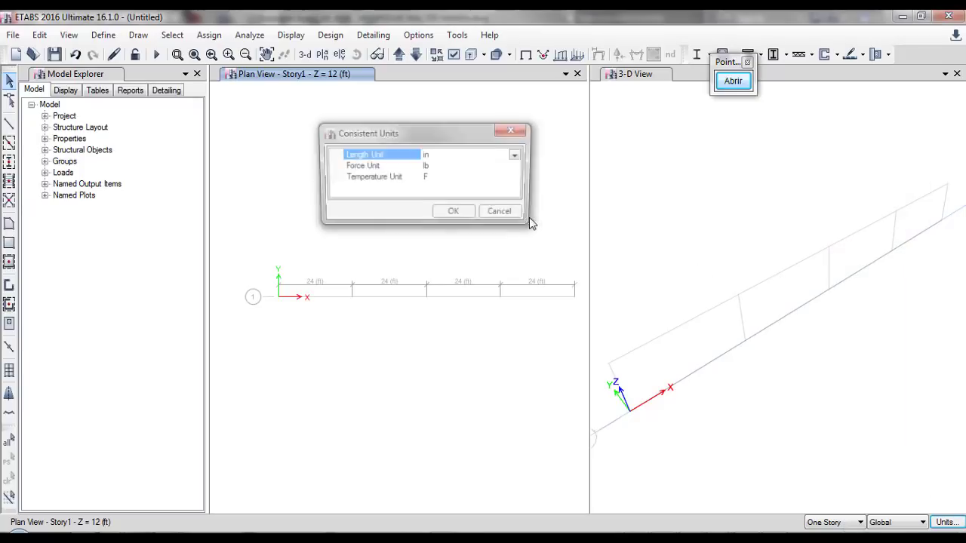
left_click(518, 156)
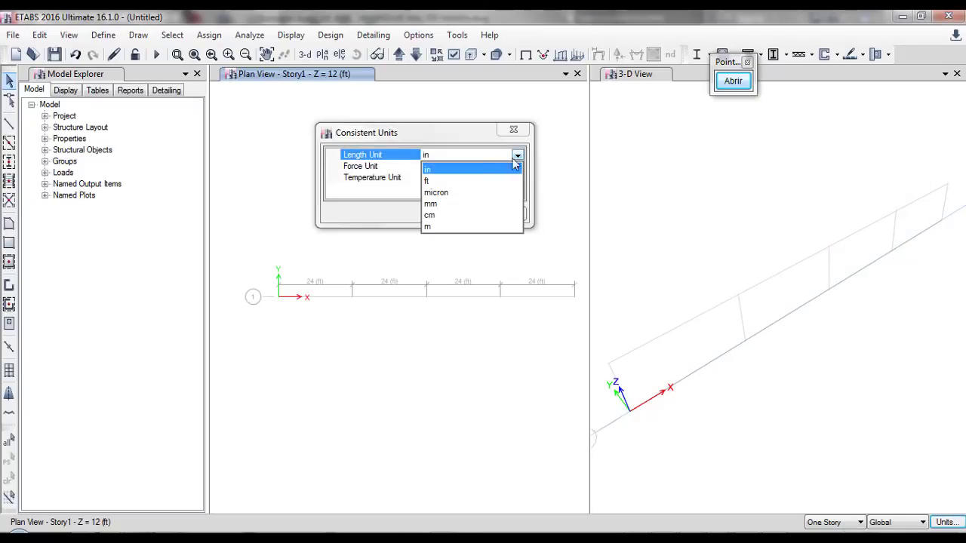
left_click(429, 227)
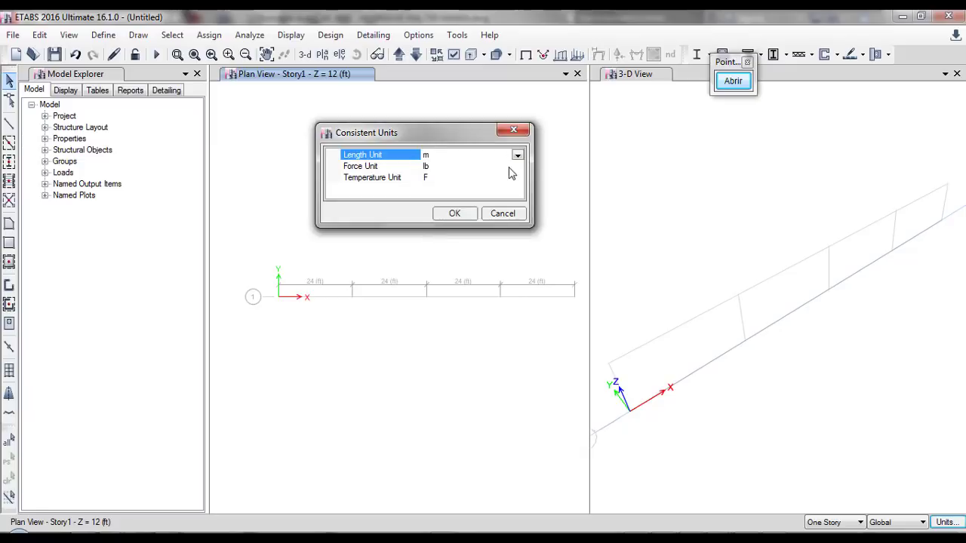
left_click(518, 166)
left_click(518, 167)
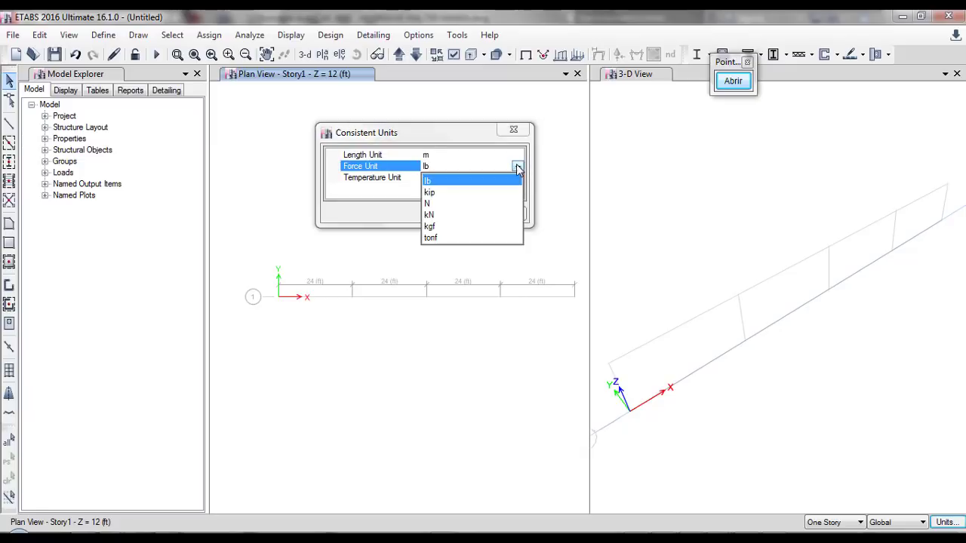
left_click(432, 225)
left_click(458, 215)
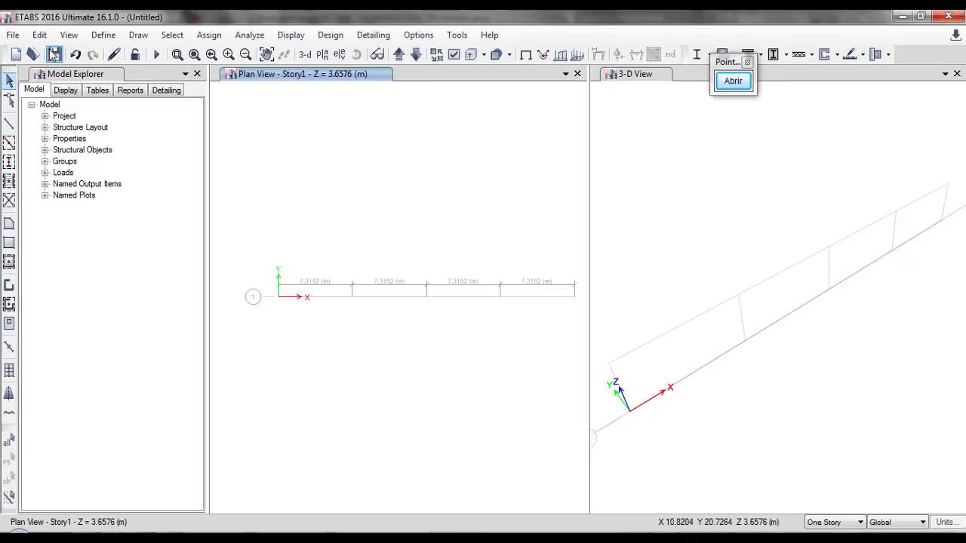
Start saving the model and create a new folder named vigueta on the desktop
left_click(54, 54)
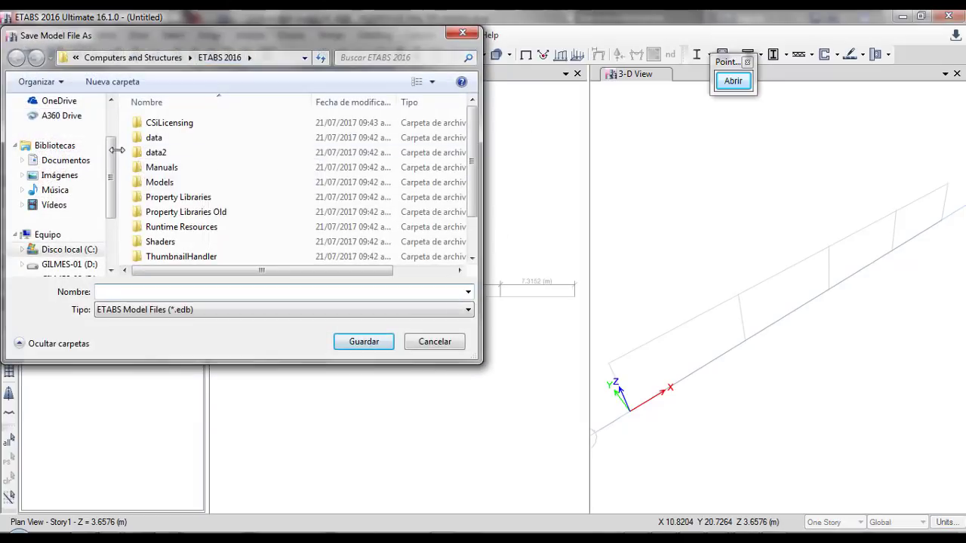
scroll(53, 151, "up", 2)
left_click(59, 136)
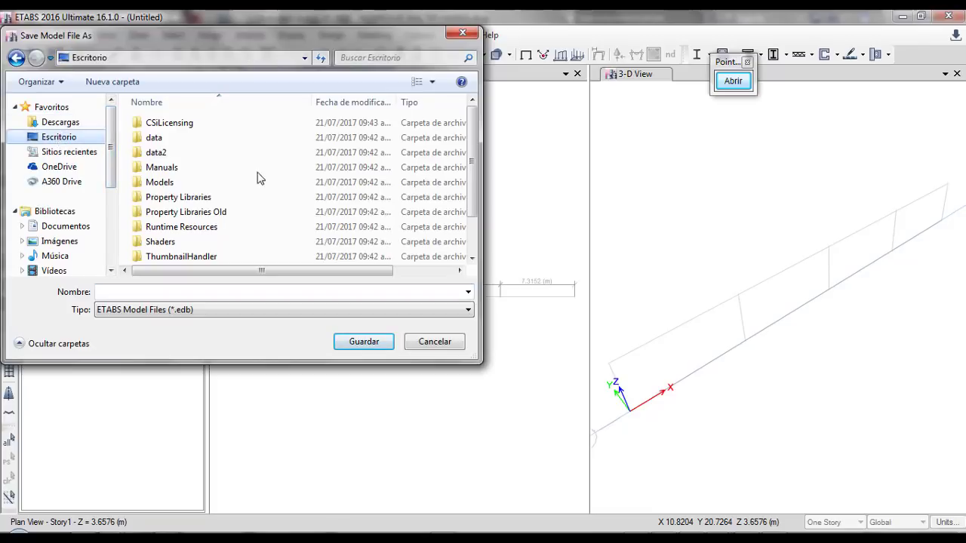
left_click(112, 81)
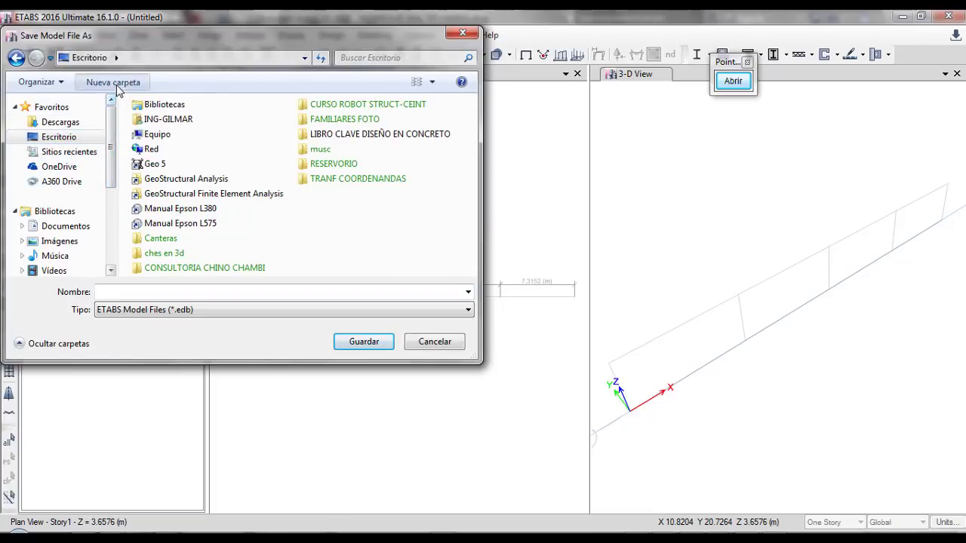
type("igueta")
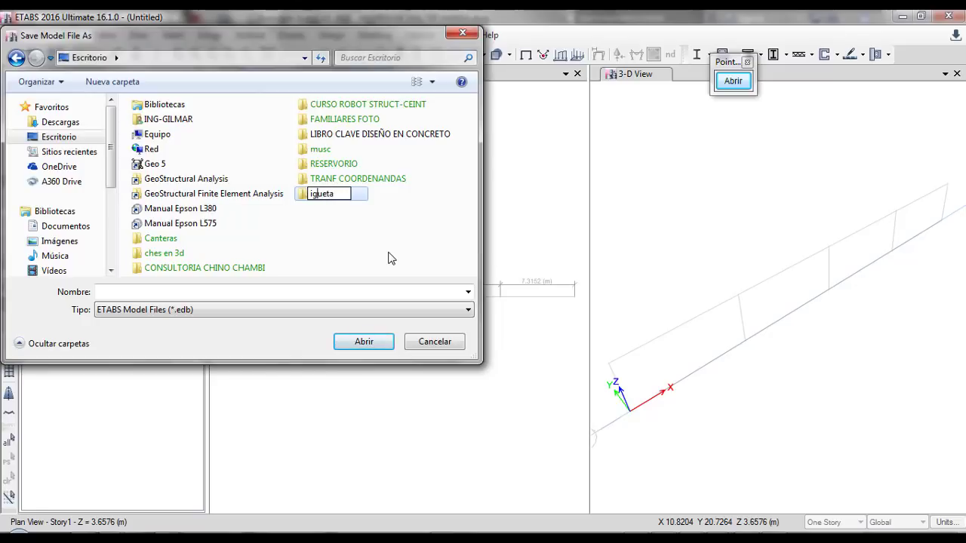
key("Home")
type("v")
key("Return")
Save the model as vigueta inside the vigueta folder and close the 3-D view
double_click(324, 194)
left_click(195, 292)
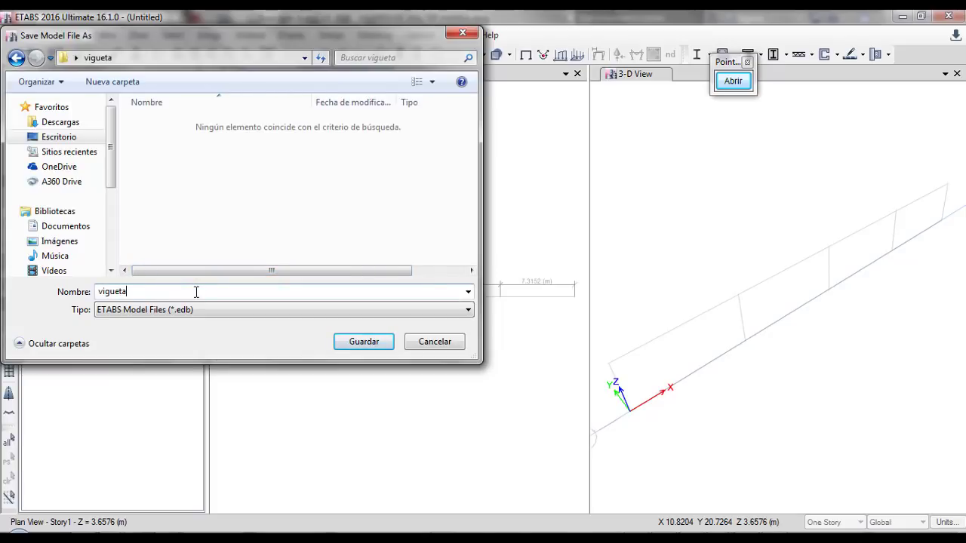
left_click(369, 343)
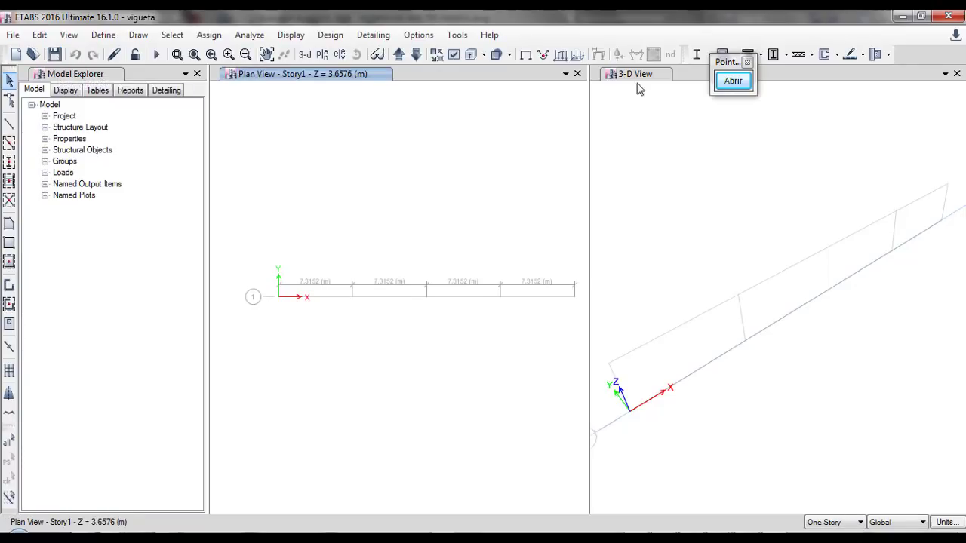
left_click(957, 74)
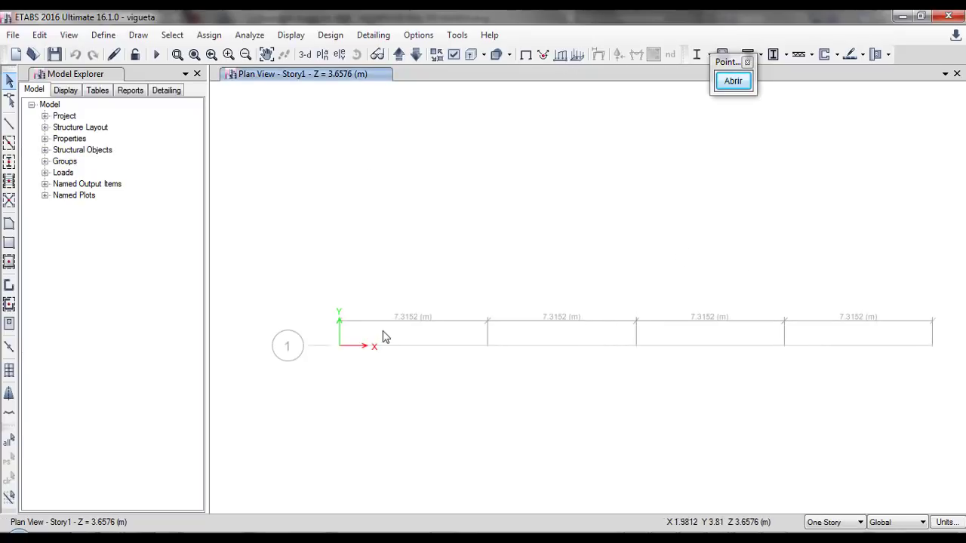
right_click(400, 200)
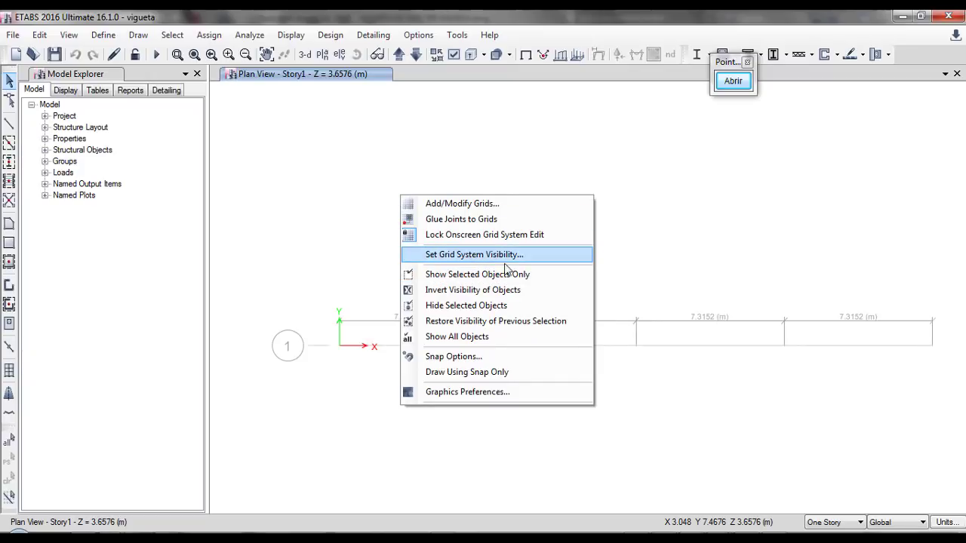
left_click(469, 257)
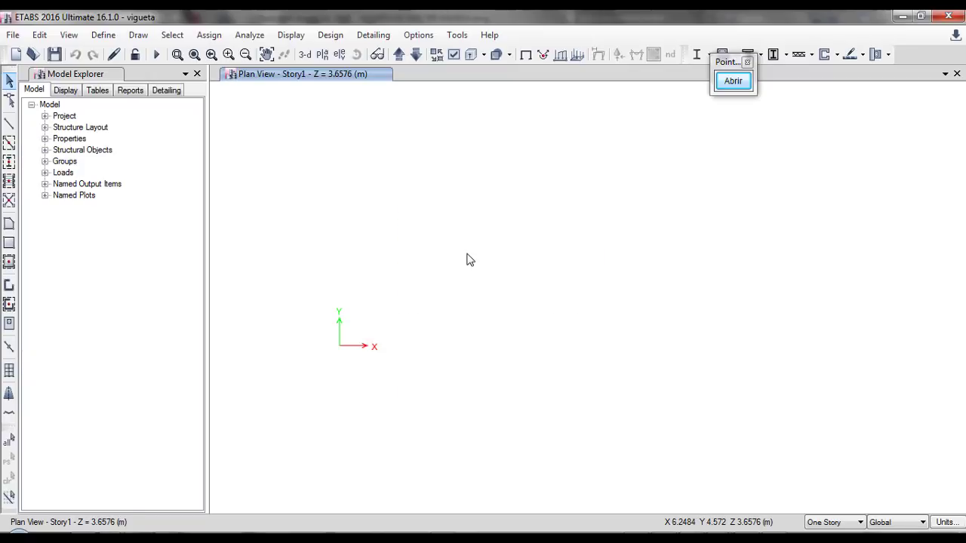
right_click(420, 230)
left_click(477, 286)
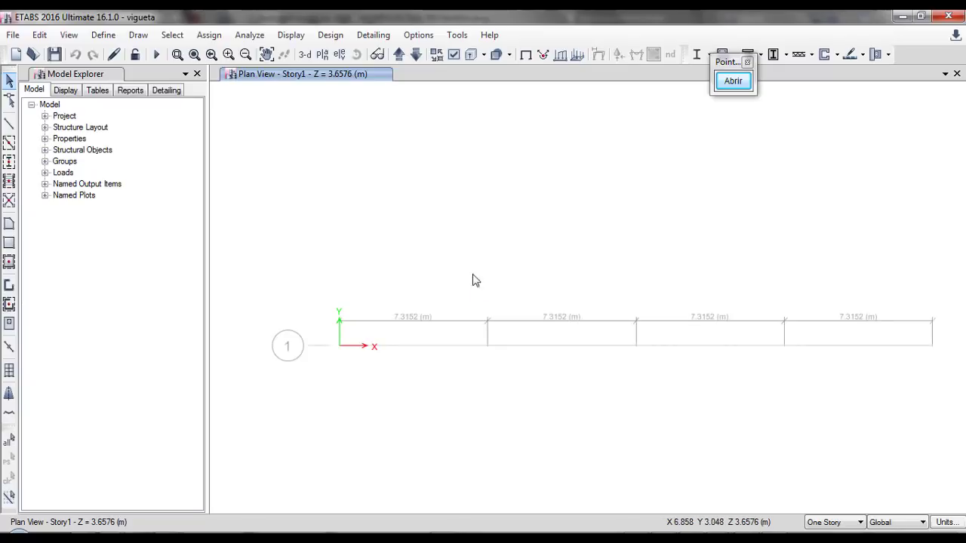
left_click(102, 36)
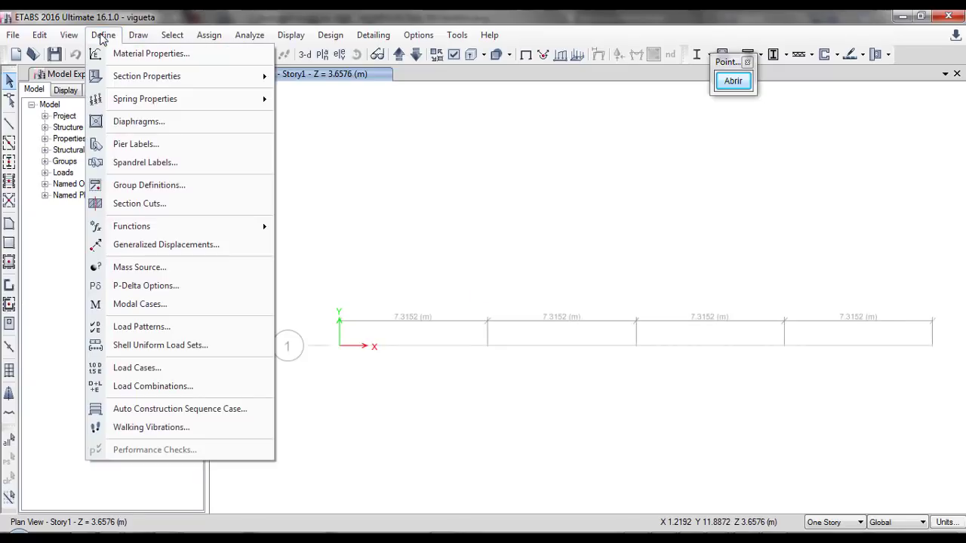
mouse_move(70, 39)
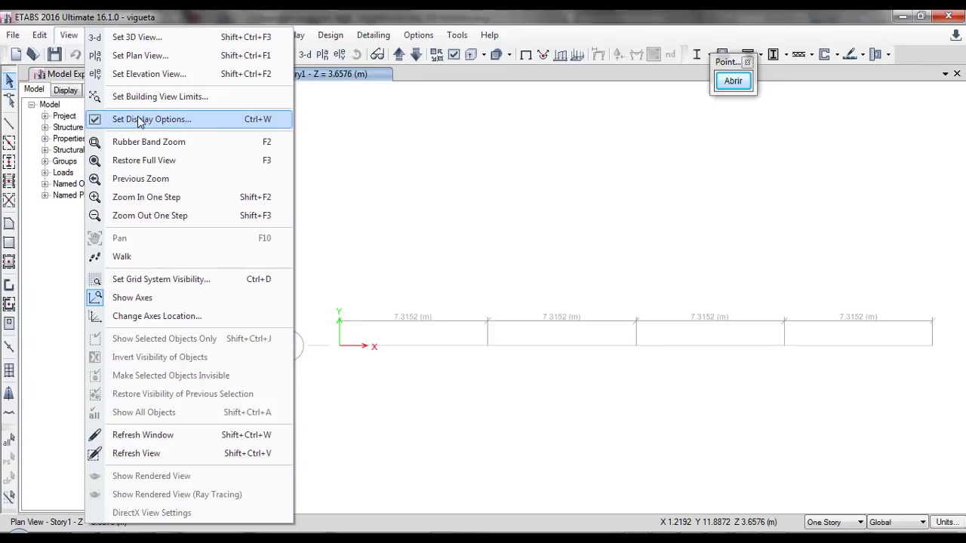
left_click(155, 18)
Open grid system G1 for modification and display its grid data as spacing
left_click(106, 35)
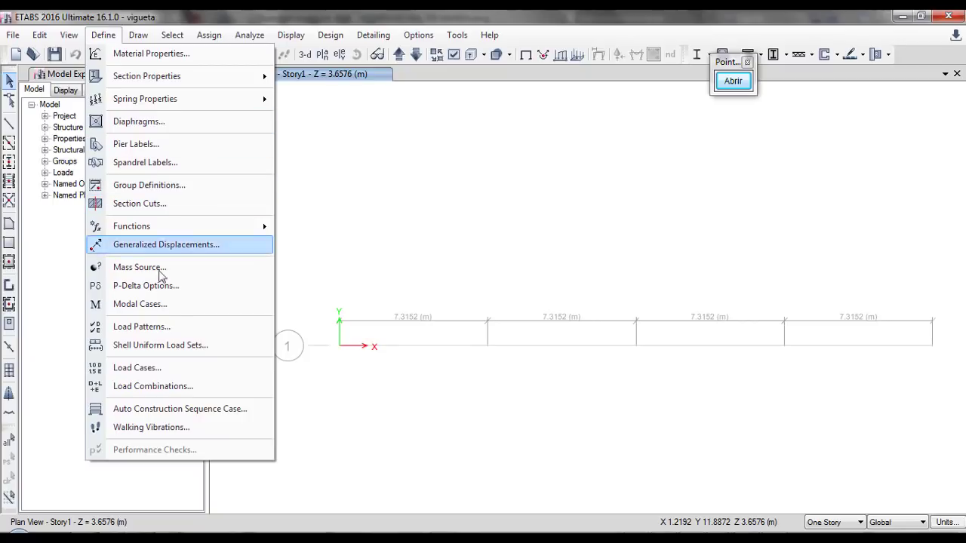
mouse_move(63, 30)
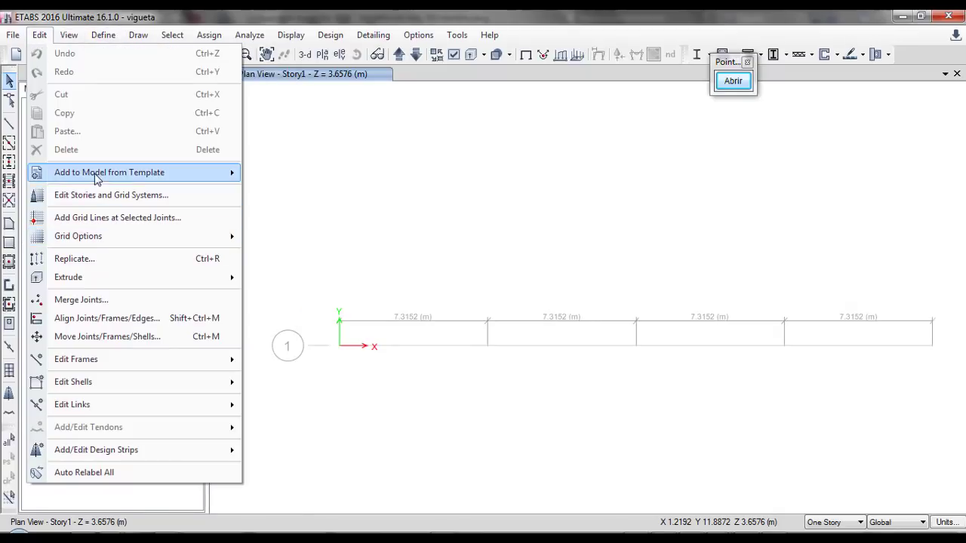
left_click(104, 196)
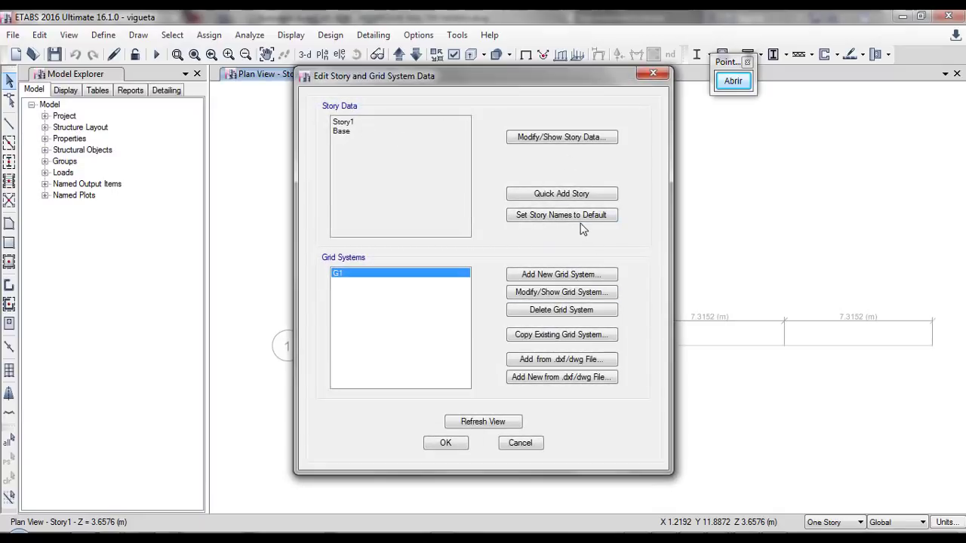
left_click(545, 140)
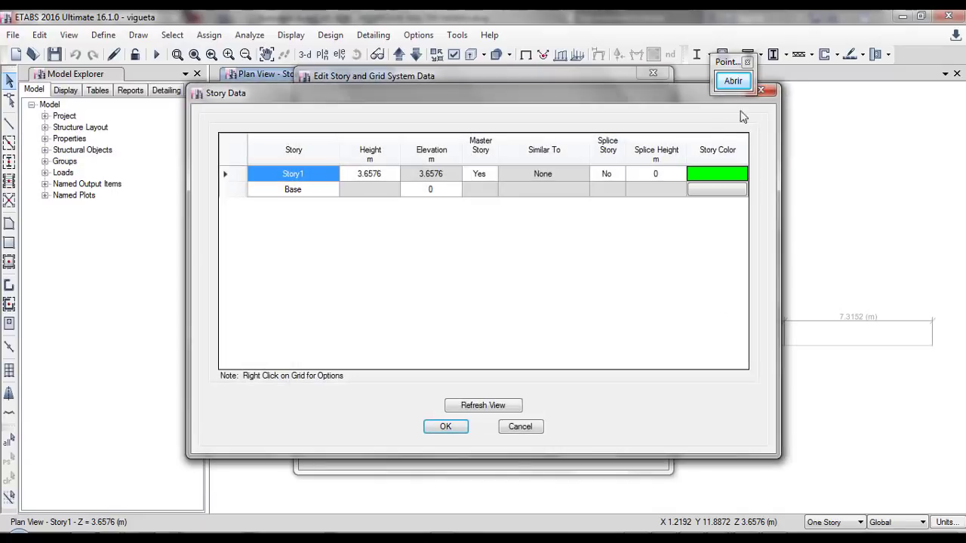
left_click(763, 91)
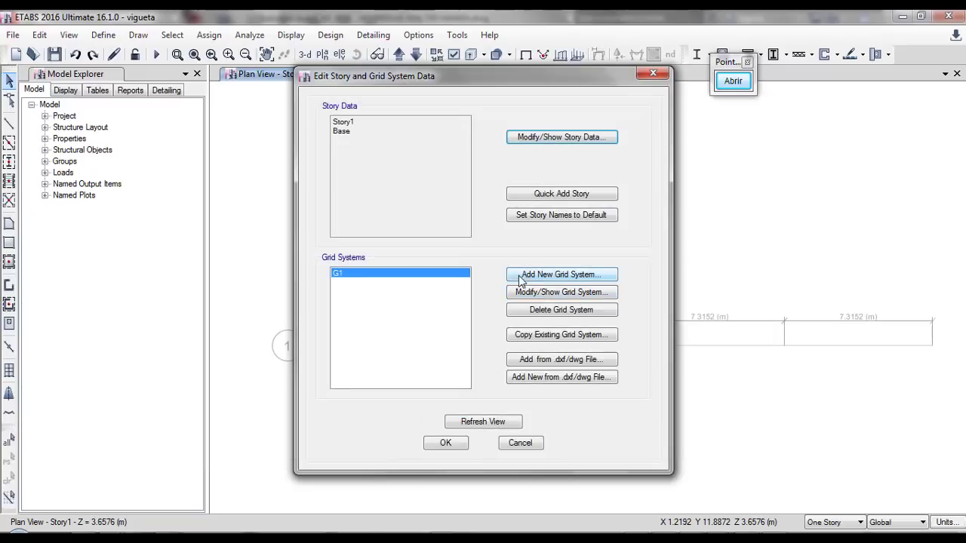
left_click(560, 295)
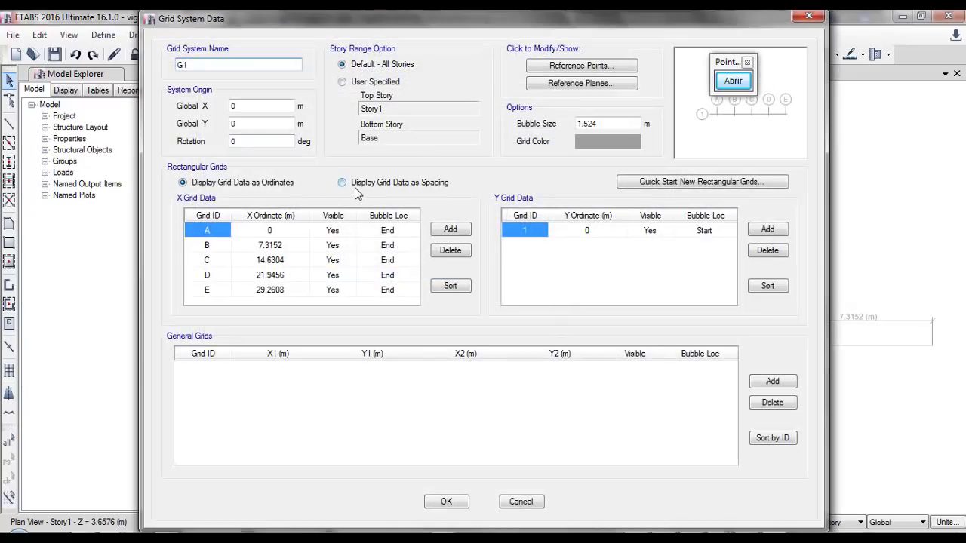
left_click(347, 184)
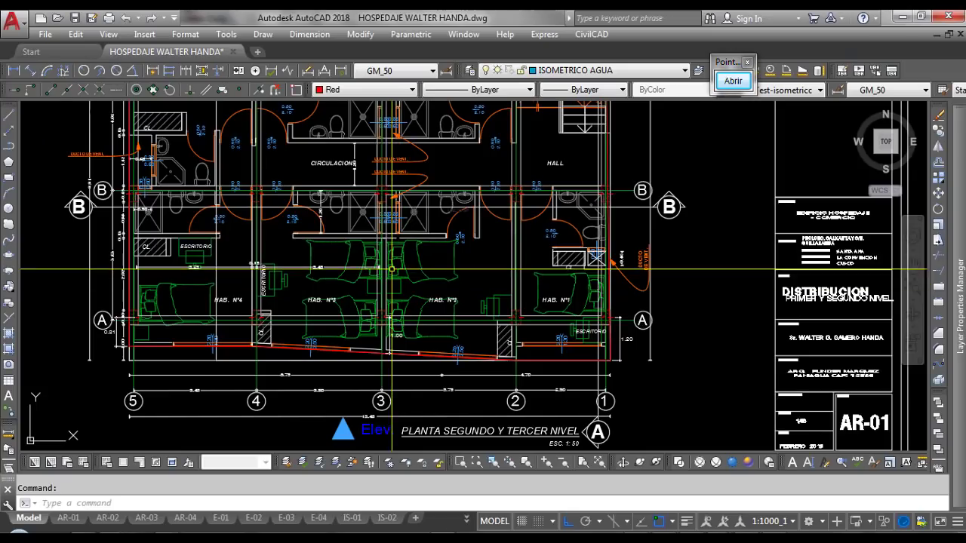
Check the distances between axes 5, 4 and 3 in the AutoCAD plan and set the X spacing of ETABS grids A to 3.43 m and B to 3.5 m
scroll(197, 381, "up", 3)
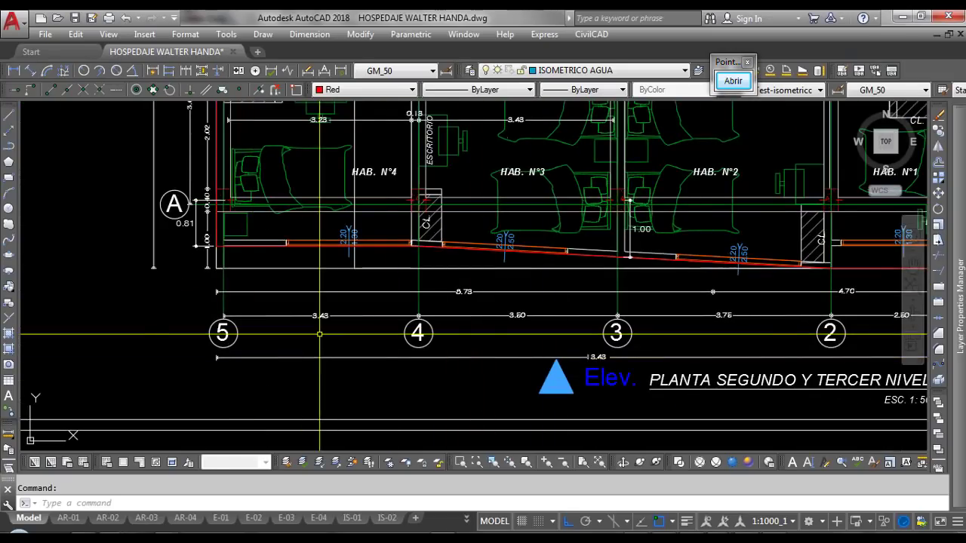
scroll(364, 317, "up", 3)
scroll(294, 320, "down", 2)
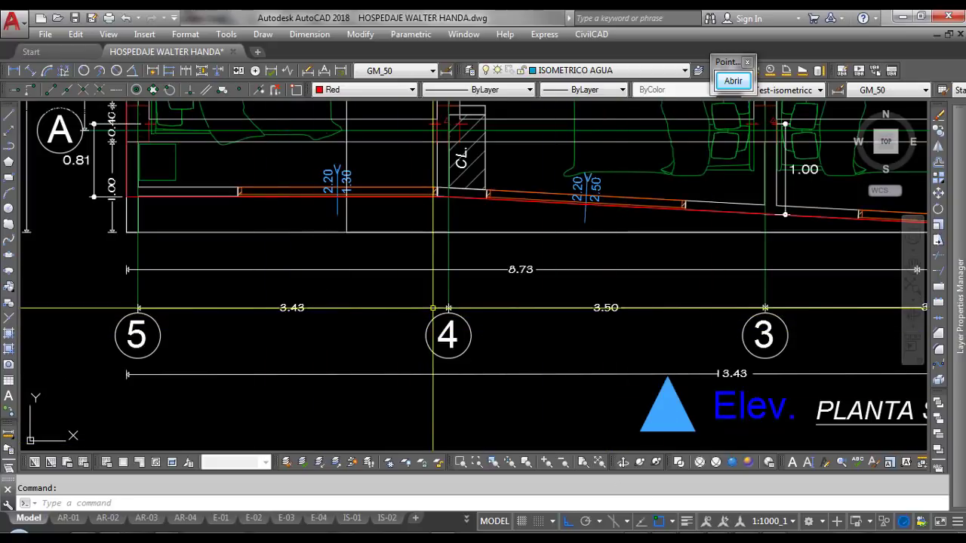
scroll(432, 308, "down", 2)
key("alt+Tab")
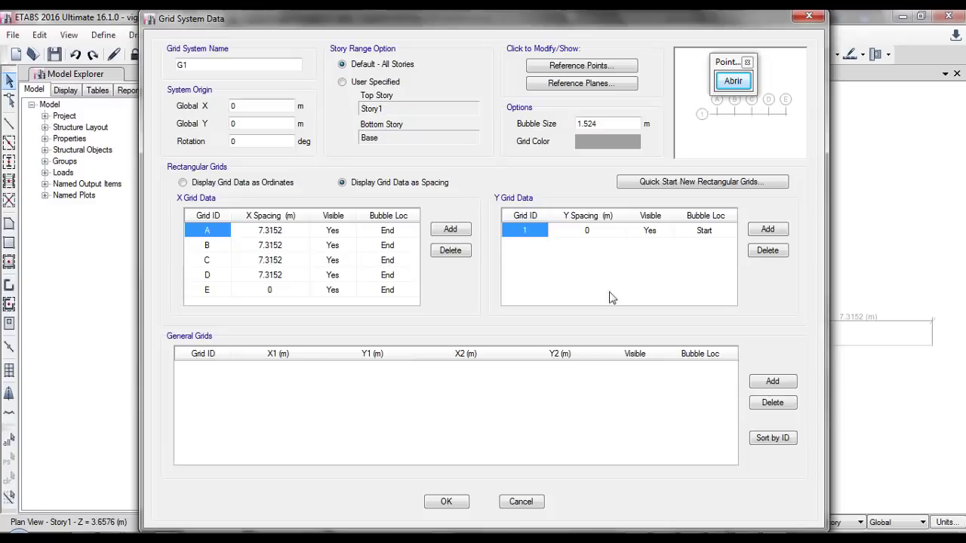
left_click(285, 236)
type("3.43")
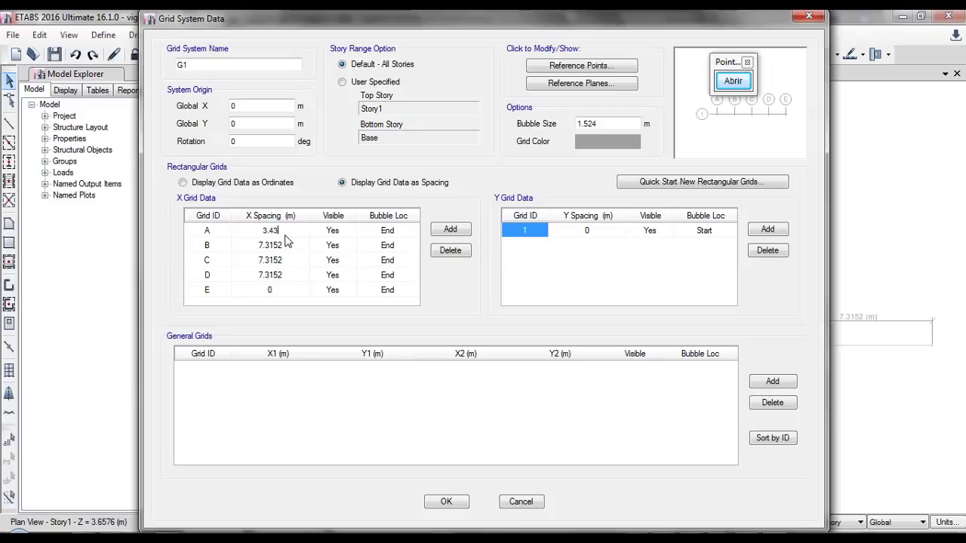
key("Return")
type("3.5")
key("Return")
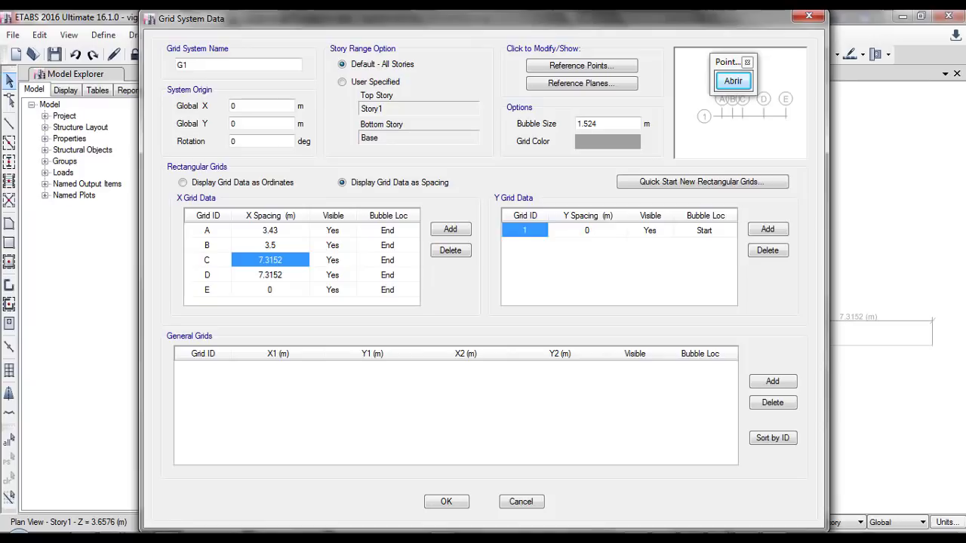
Check the distances between axes 3, 2 and 1 in the AutoCAD plan and set the X spacing of ETABS grids C to 3.75 m and D to 2.5 m
key("alt+Tab")
scroll(780, 299, "down", 2)
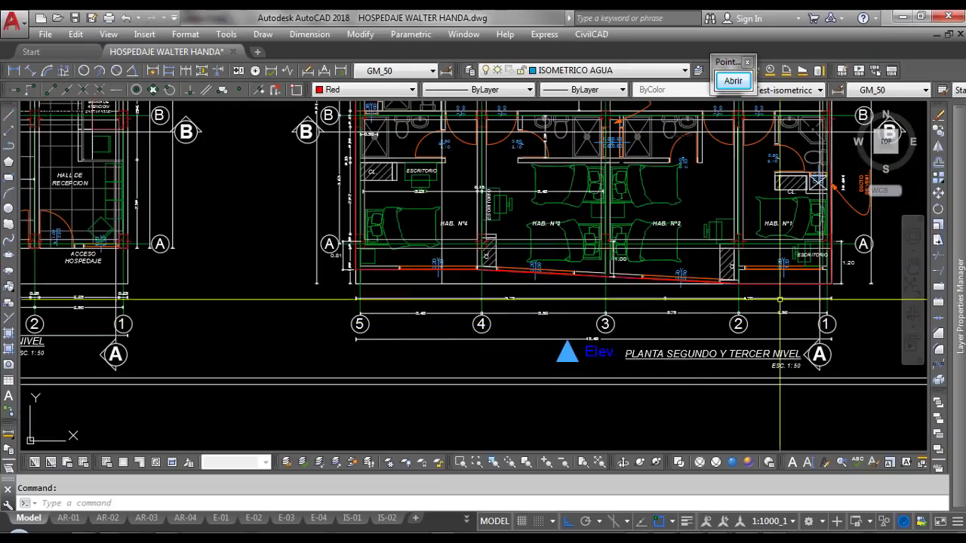
scroll(780, 299, "up", 6)
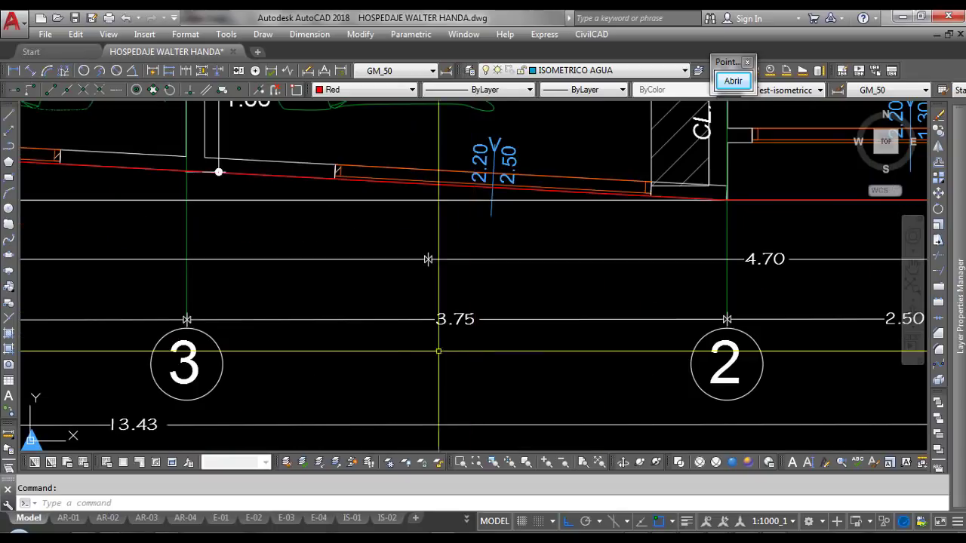
scroll(393, 352, "down", 2)
scroll(762, 351, "up", 2)
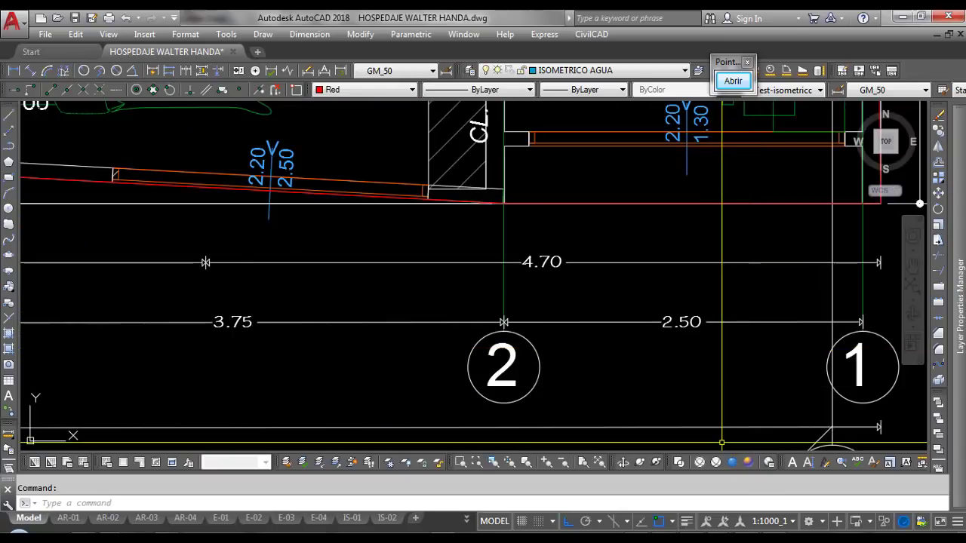
key("alt+Tab")
type("3.7")
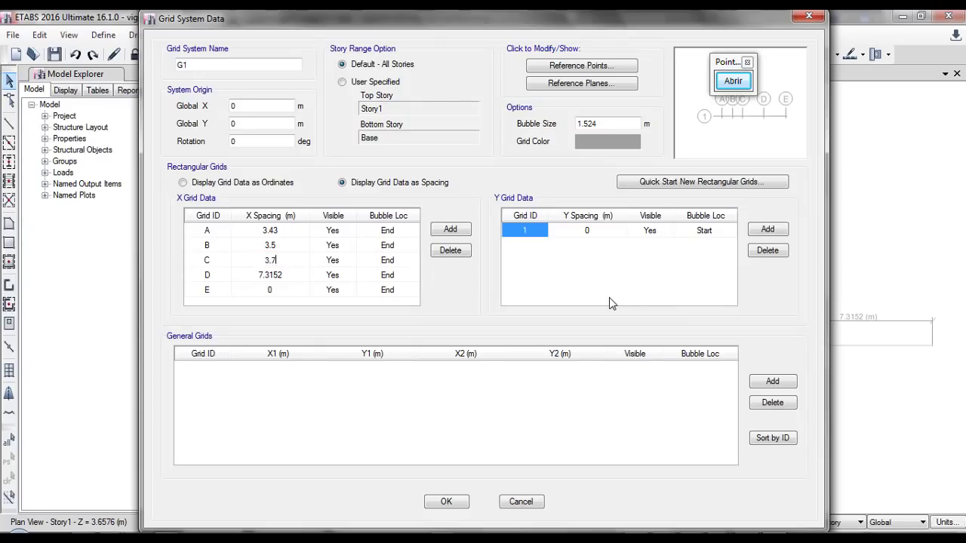
type("5")
key("Return")
type("2.5")
key("Return")
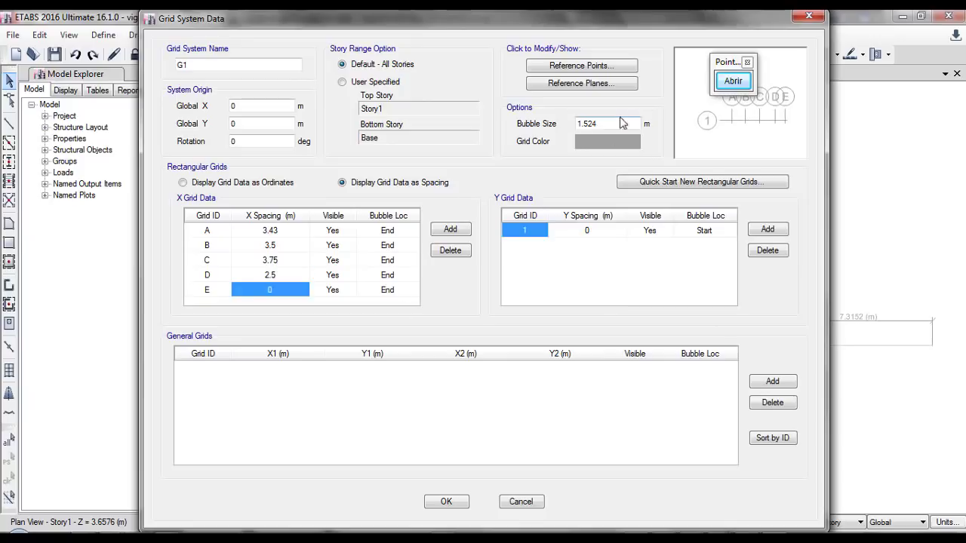
Set the grid bubble size to 0.5 m and accept the grid system changes
key("shift+Home")
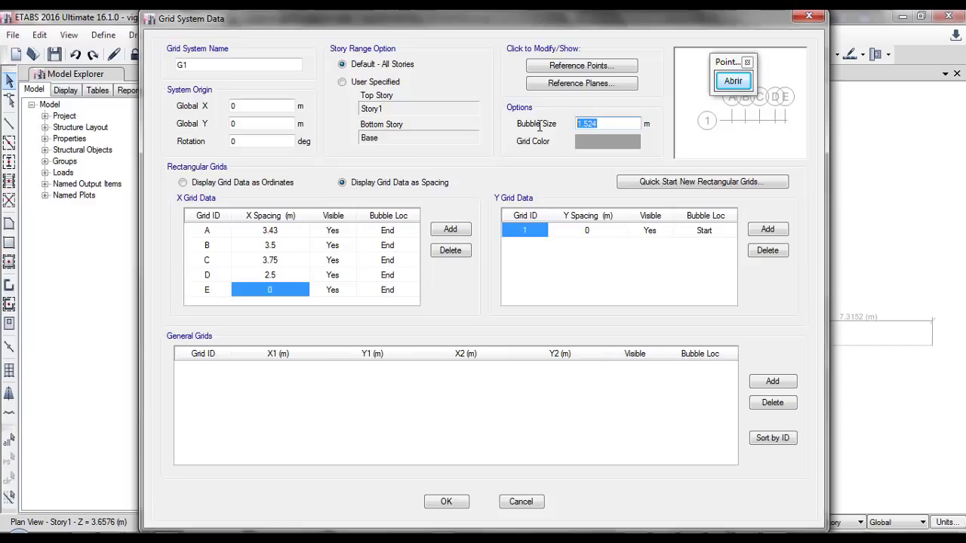
type("0.5")
left_click(447, 503)
left_click(451, 442)
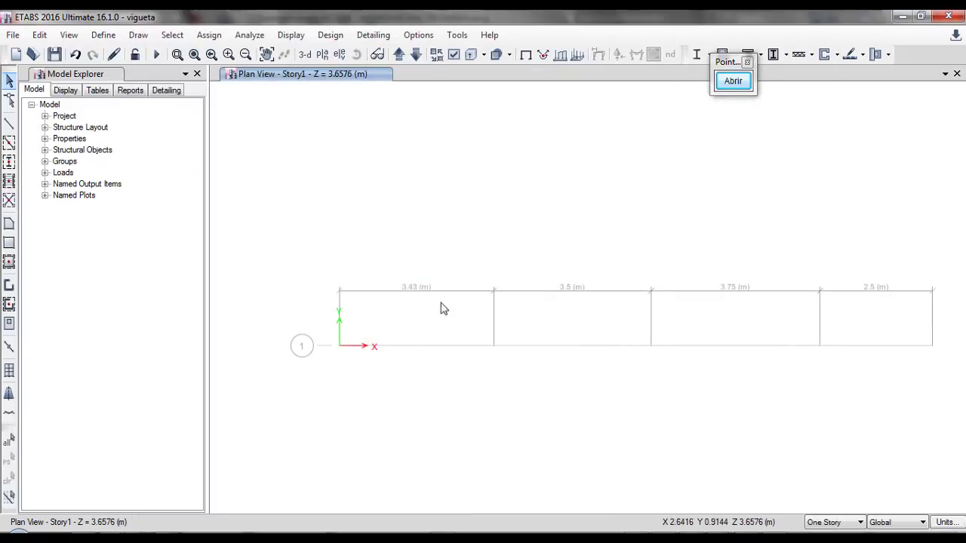
Switch the plan view from Story1 to the Base level
scroll(407, 300, "down", 3)
scroll(550, 291, "up", 3)
scroll(626, 261, "down", 3)
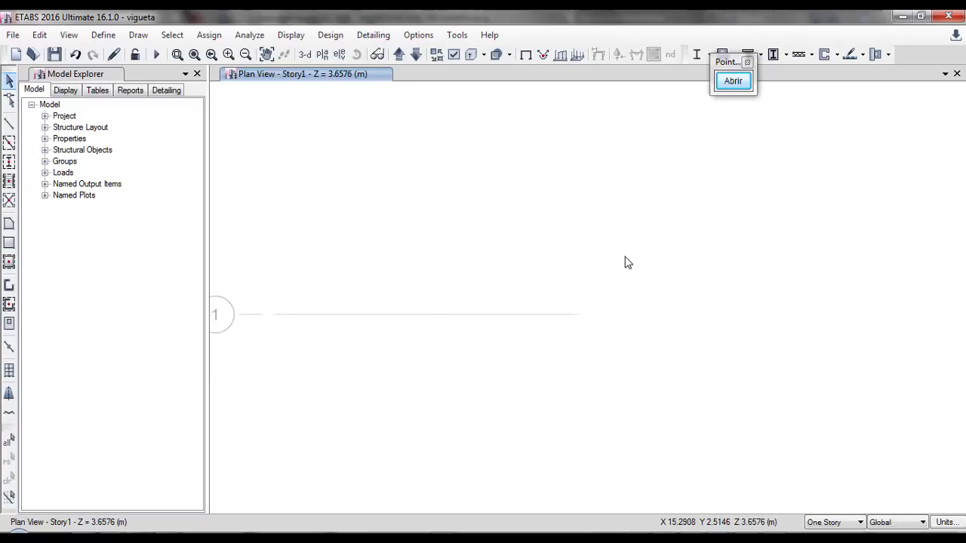
scroll(302, 319, "up", 5)
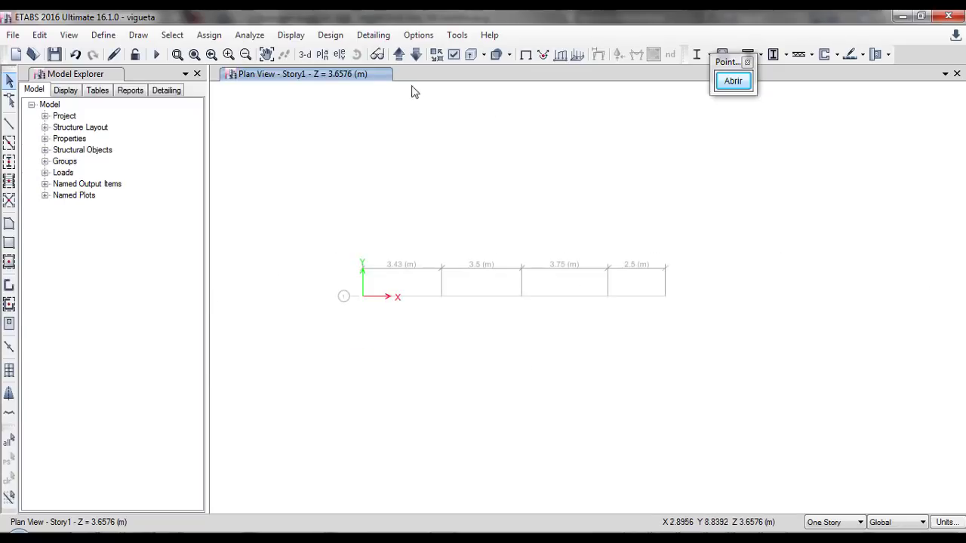
left_click(399, 55)
left_click(399, 54)
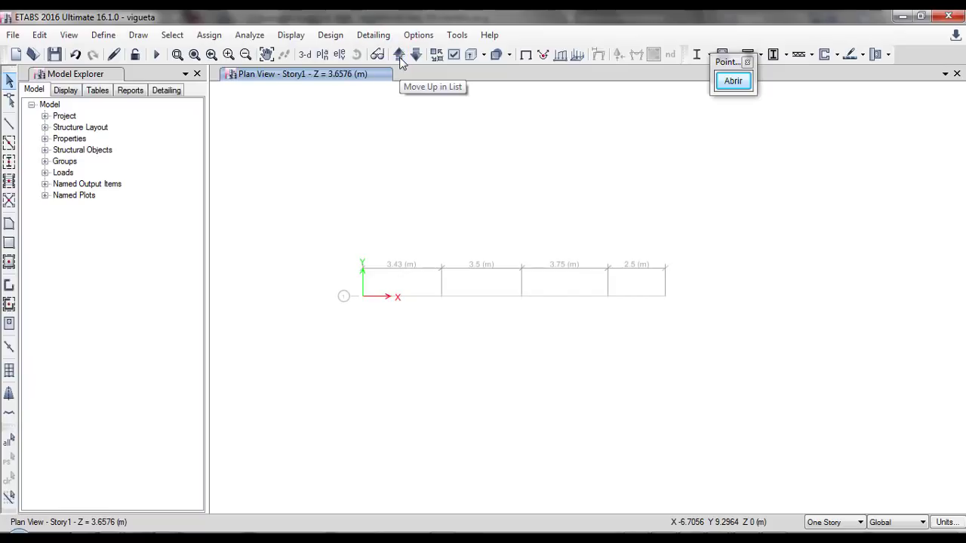
left_click(400, 55)
scroll(406, 254, "up", 2)
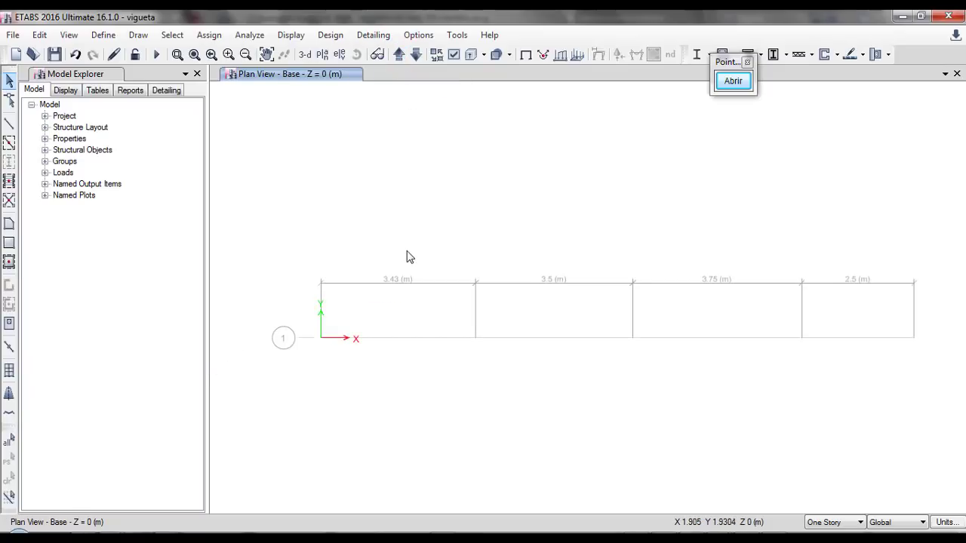
Hide the grid system in the plan view and show it again
right_click(406, 171)
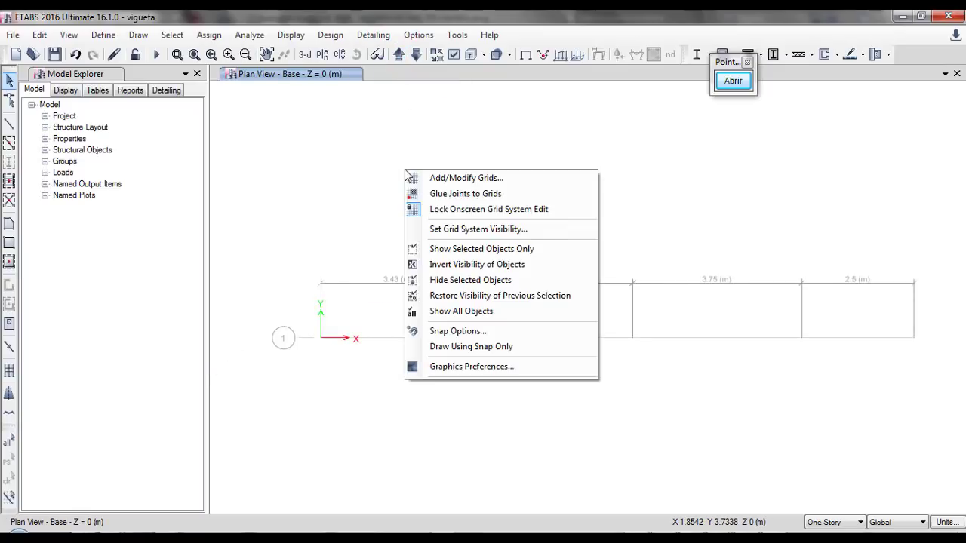
left_click(471, 230)
right_click(454, 218)
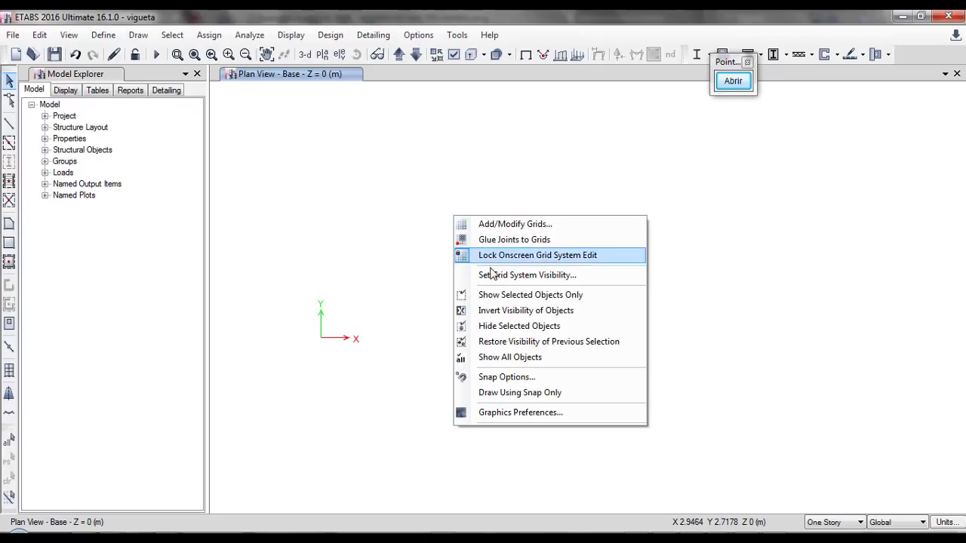
left_click(491, 278)
left_click(68, 35)
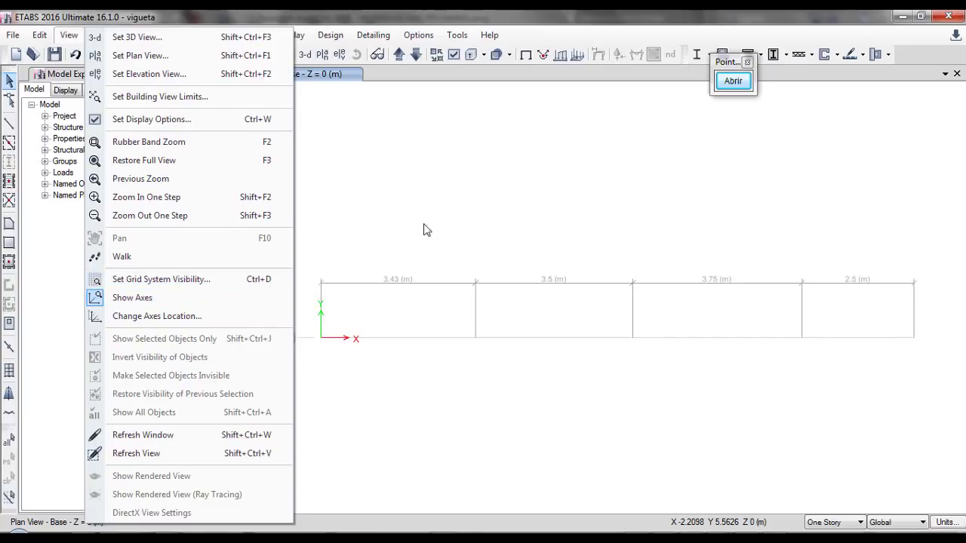
left_click(394, 332)
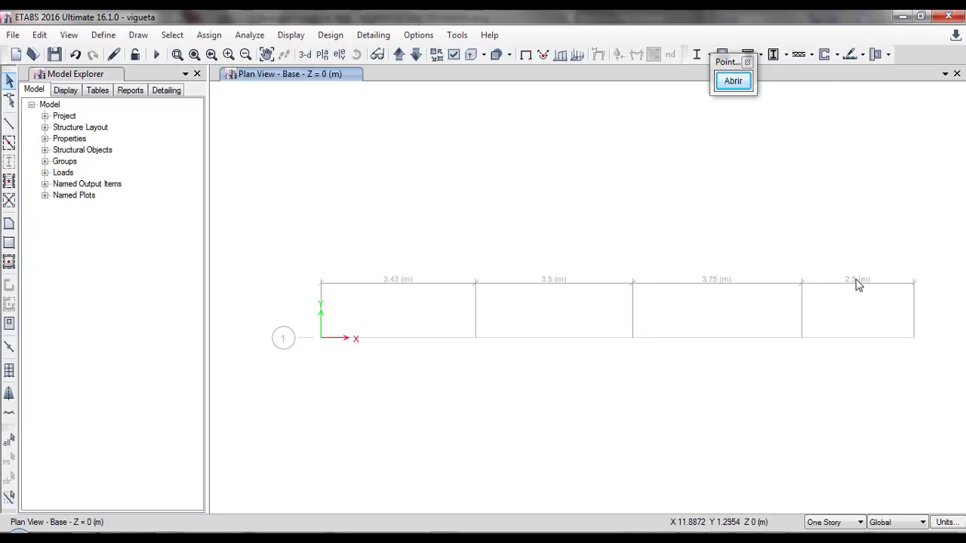
Delete all the deletable default frame sections from the frame properties list
left_click(102, 35)
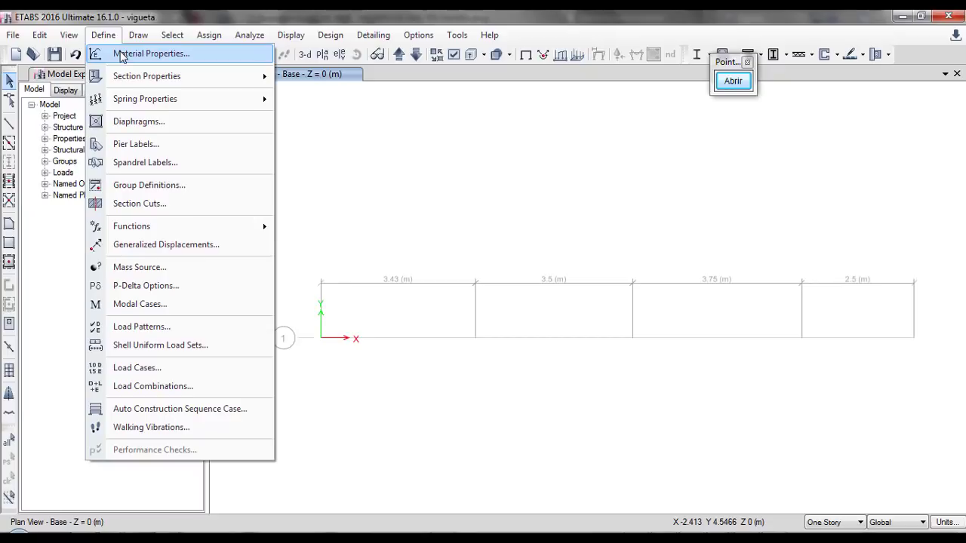
mouse_move(133, 80)
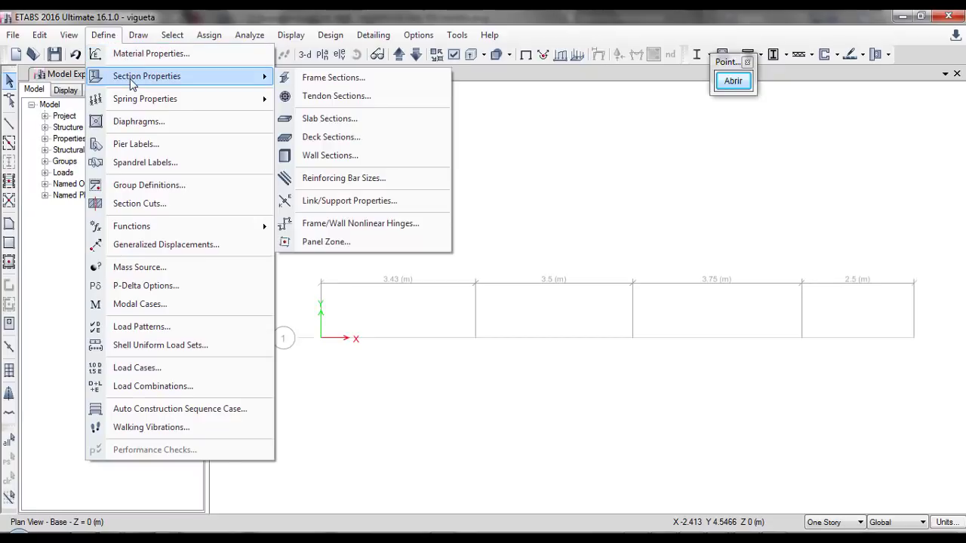
left_click(323, 79)
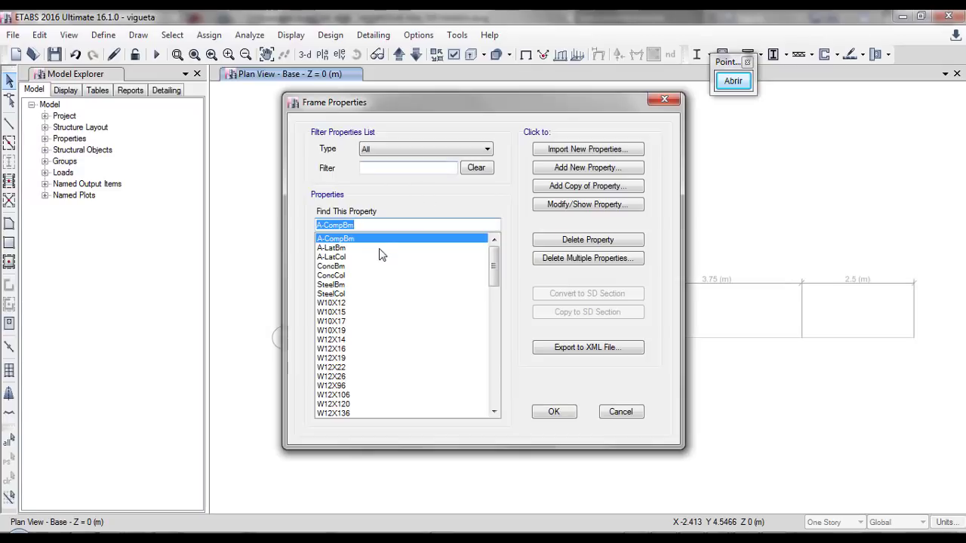
left_click(592, 259)
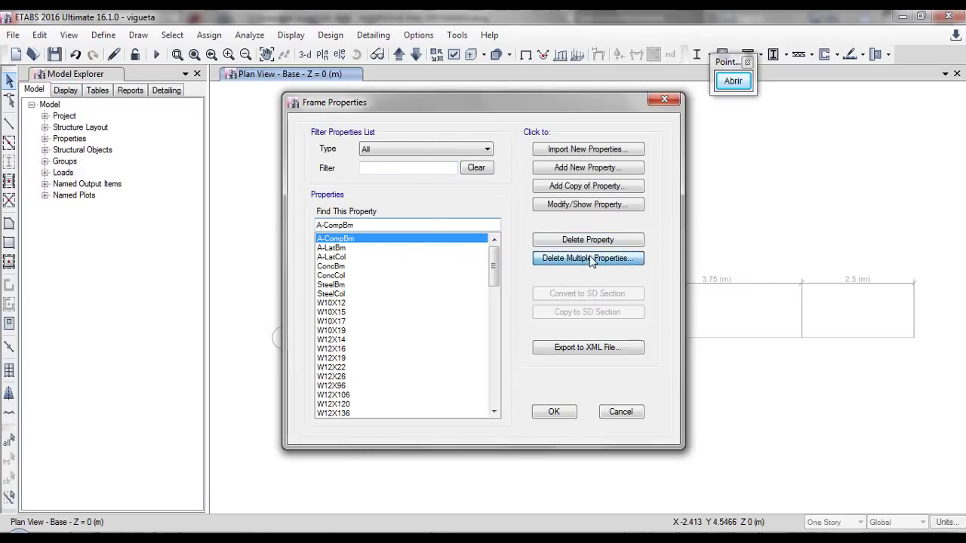
left_click_drag(461, 223, 441, 280)
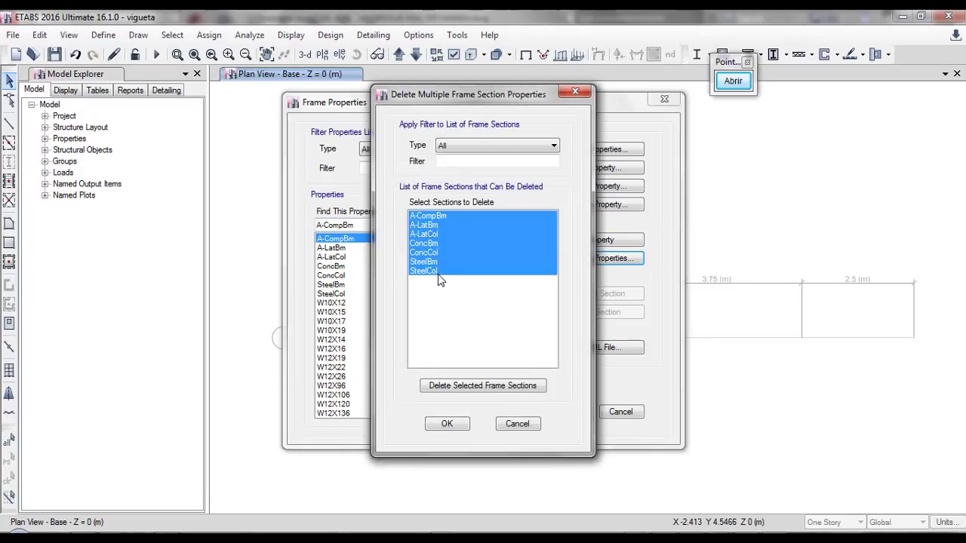
left_click(466, 398)
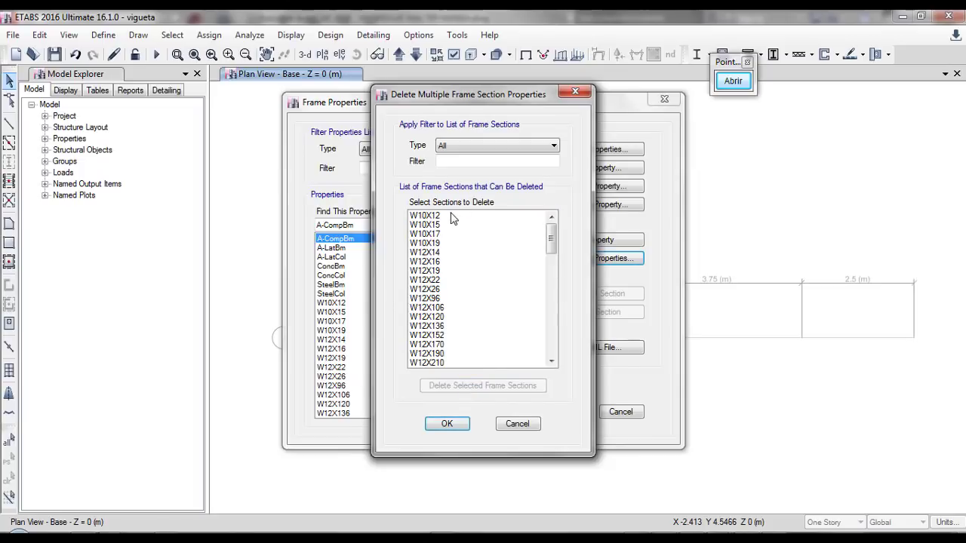
left_click_drag(453, 218, 469, 411)
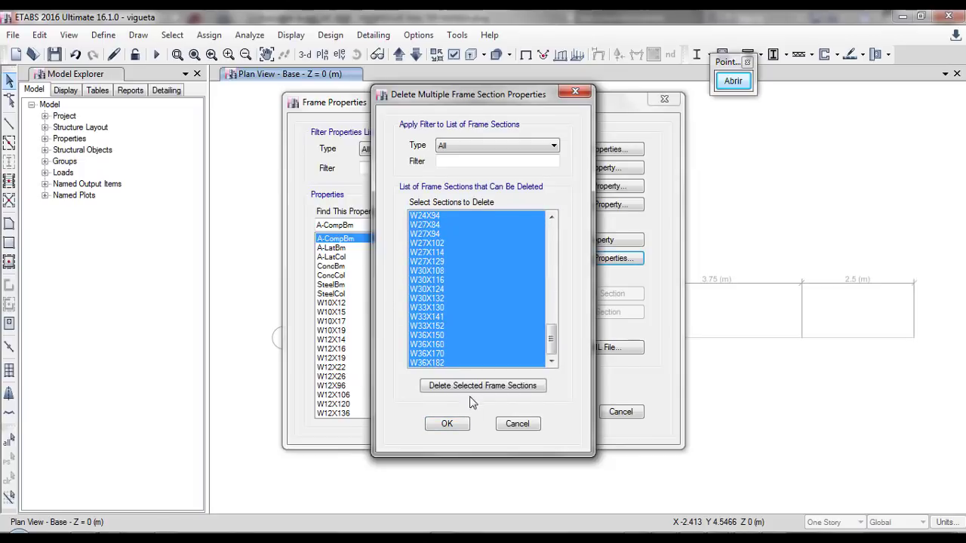
left_click(473, 388)
left_click(608, 326)
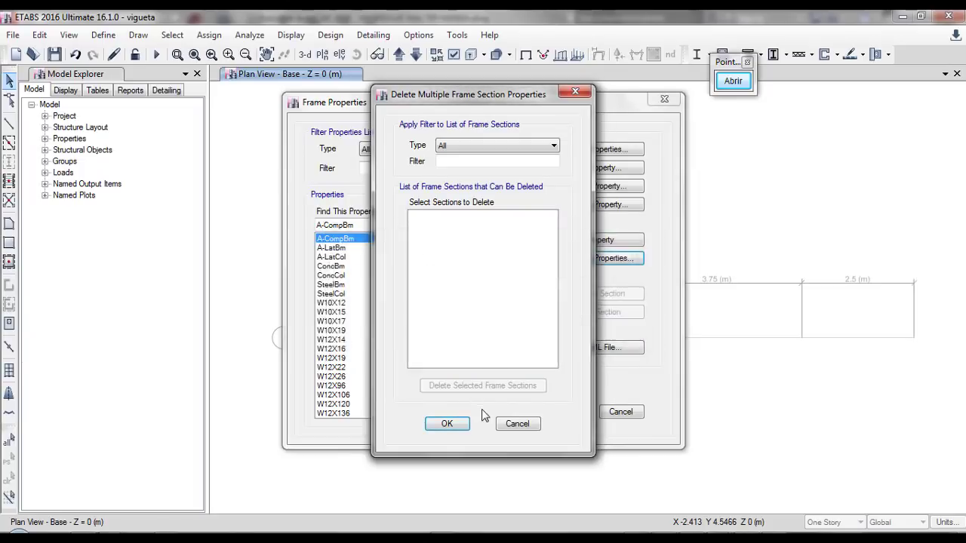
left_click(447, 423)
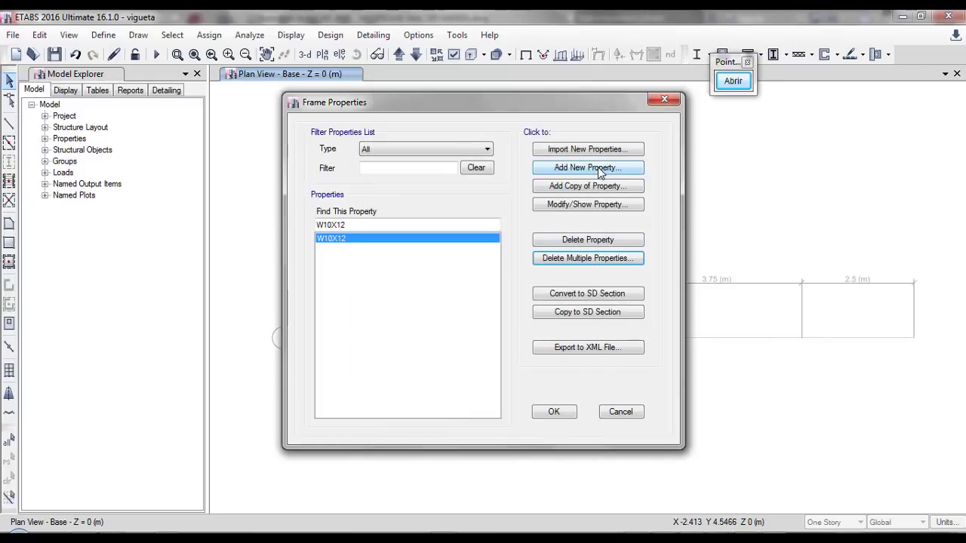
Add a new Concrete Tee frame section named Vigueta, keeping 4000Psi as its material
left_click(589, 168)
left_click(374, 246)
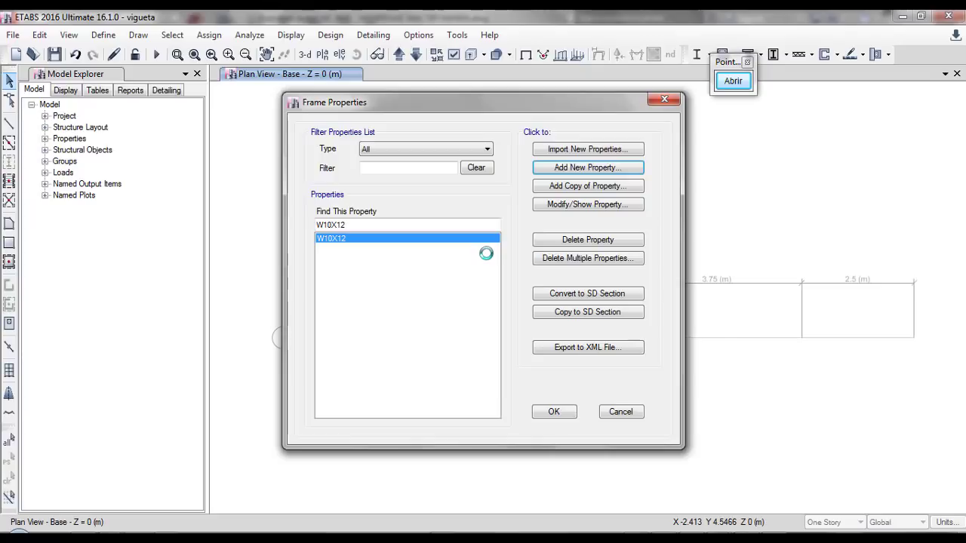
left_click(436, 133)
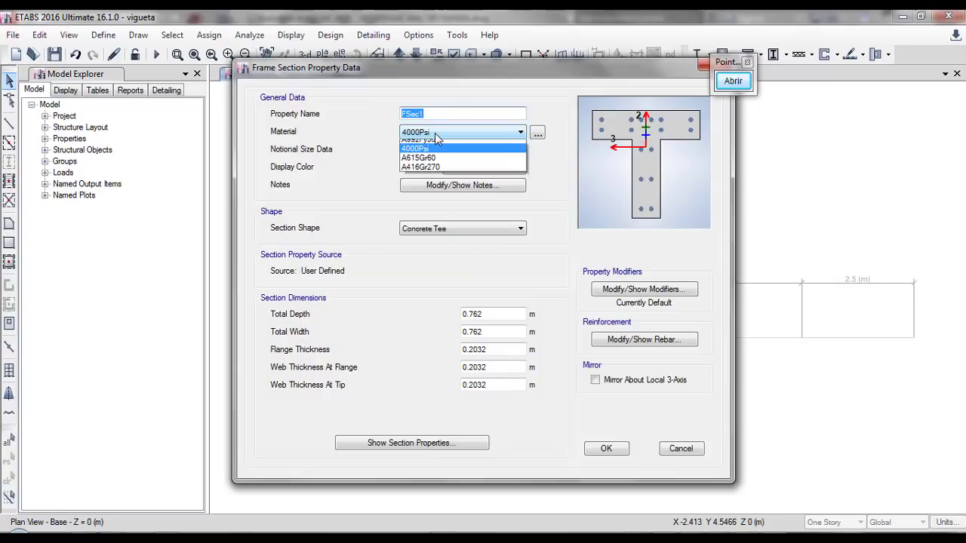
left_click(436, 133)
left_click(437, 116)
double_click(437, 116)
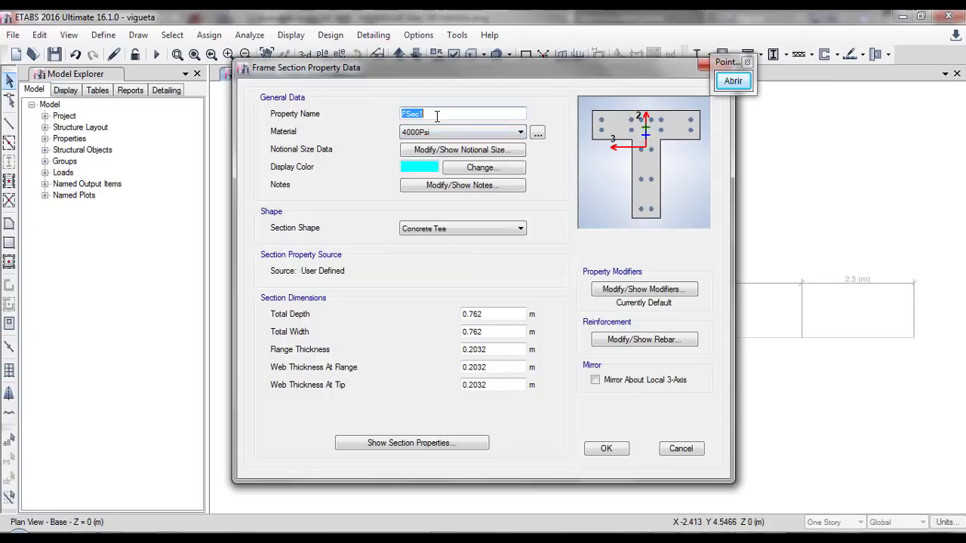
type("vigueta")
key("shift+Home")
type("Viguet")
Set the Vigueta section's total depth to 0.20 m and total width to 0.40 m
left_click(496, 315)
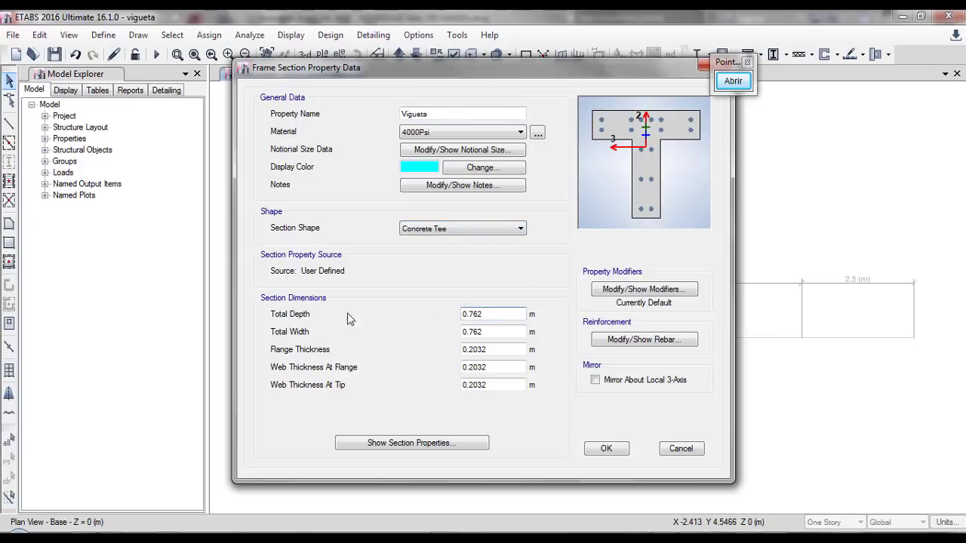
left_click_drag(486, 314, 450, 310)
type("0")
left_click(492, 332)
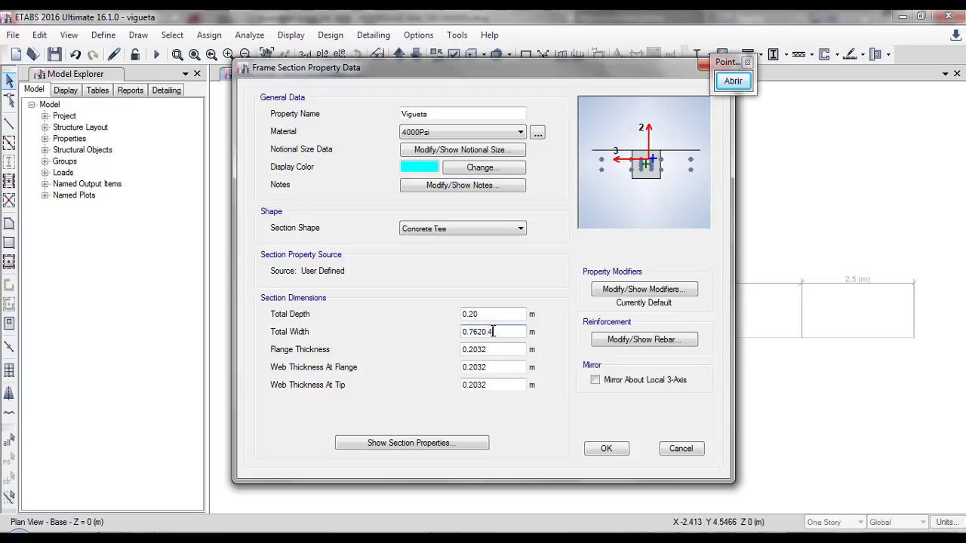
key("BackSpace")
key("BackSpace")
key("BackSpace")
key("BackSpace")
key("BackSpace")
key("BackSpace")
type("0.40")
Set the Vigueta flange thickness to 0.05 m and the web thickness to 0.10 m at both flange and tip
left_click(499, 351)
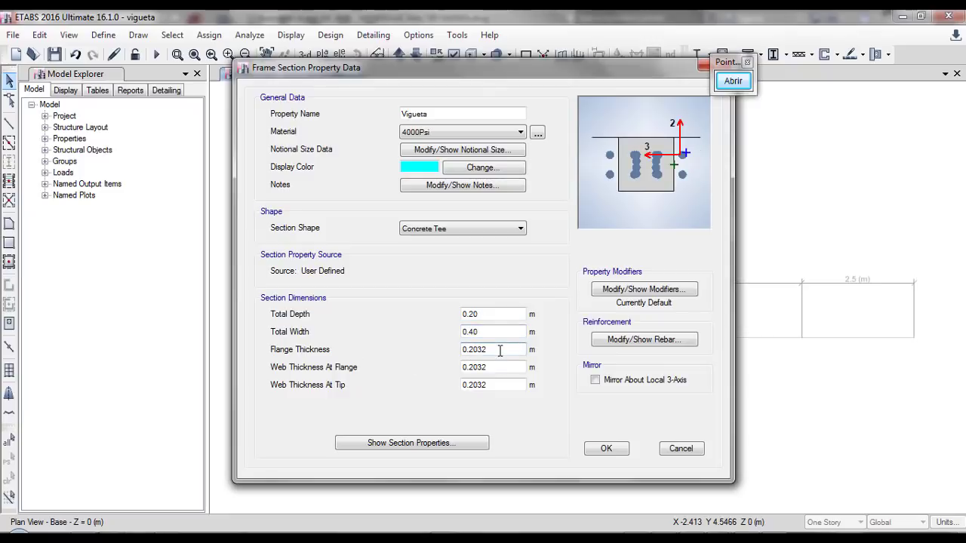
left_click_drag(500, 351, 458, 348)
type("0.")
left_click(487, 367)
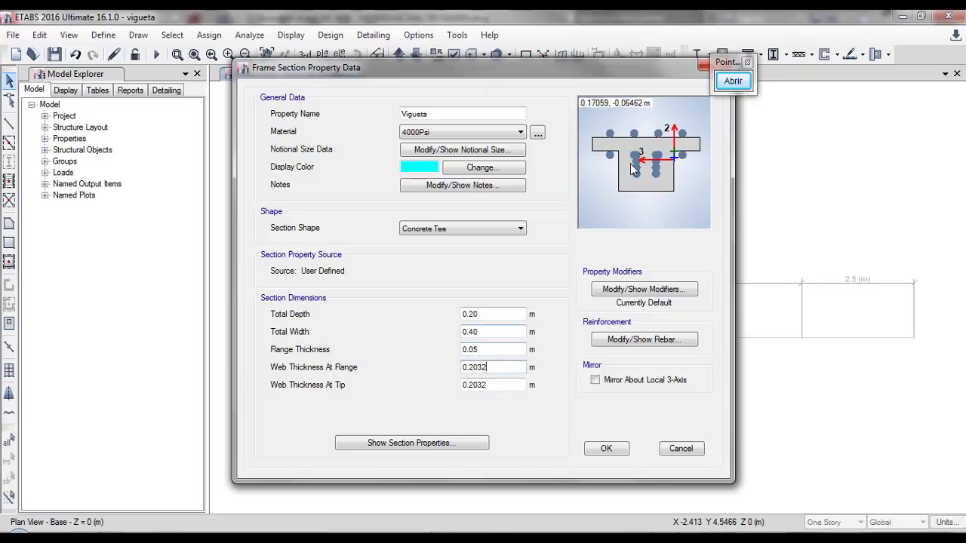
left_click_drag(493, 366, 458, 367)
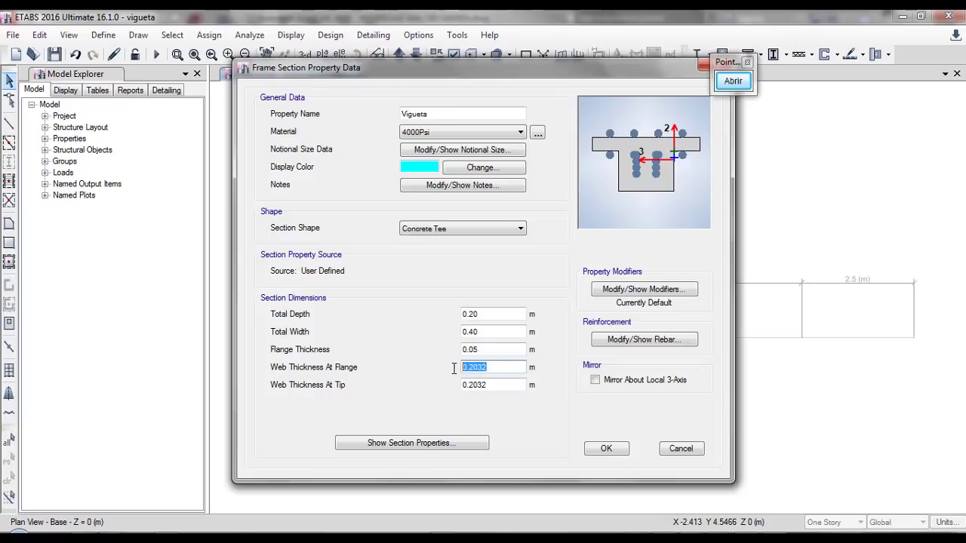
type("0")
left_click(491, 385)
left_click_drag(492, 385, 458, 386)
type("0")
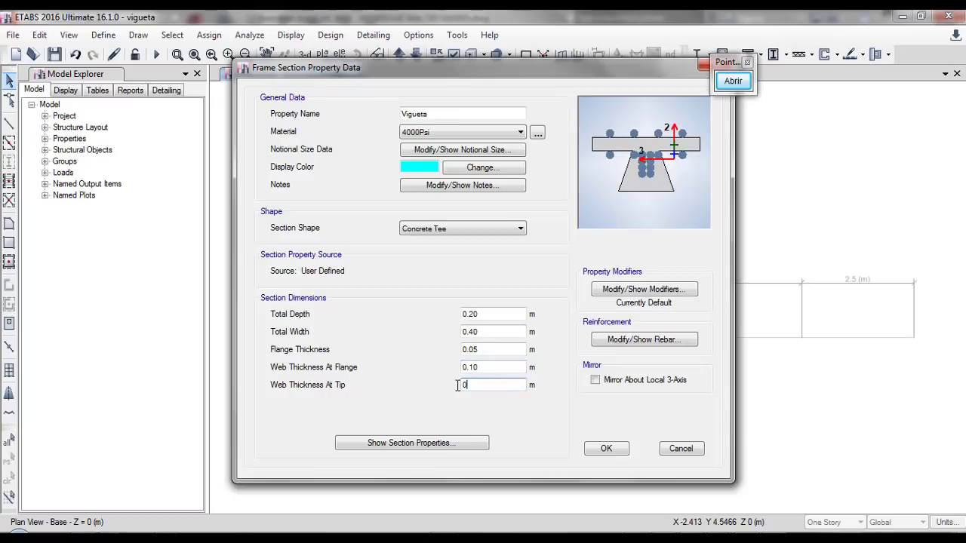
left_click(488, 368)
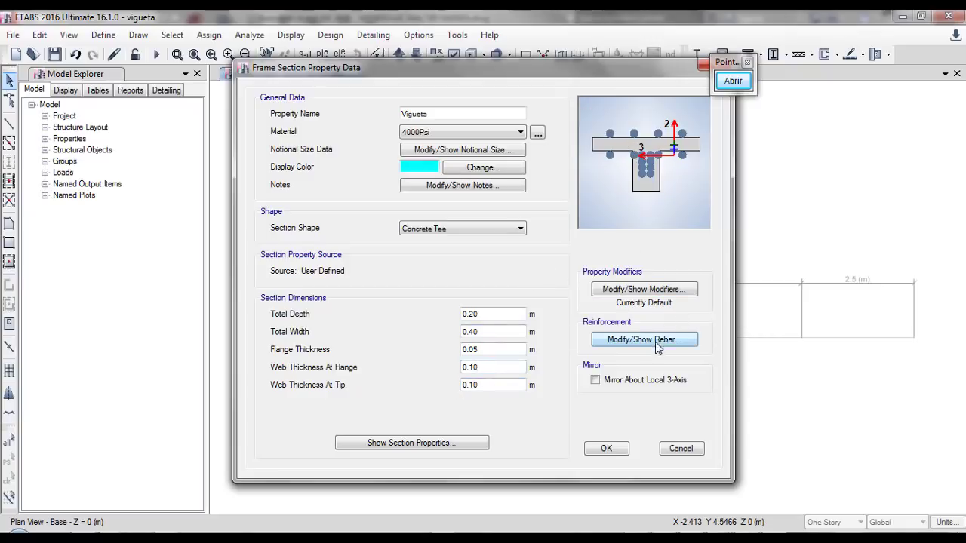
Set the Vigueta section's reinforcement design type to M3 Design Only (Beam), leaving its property modifiers at their defaults
left_click(648, 293)
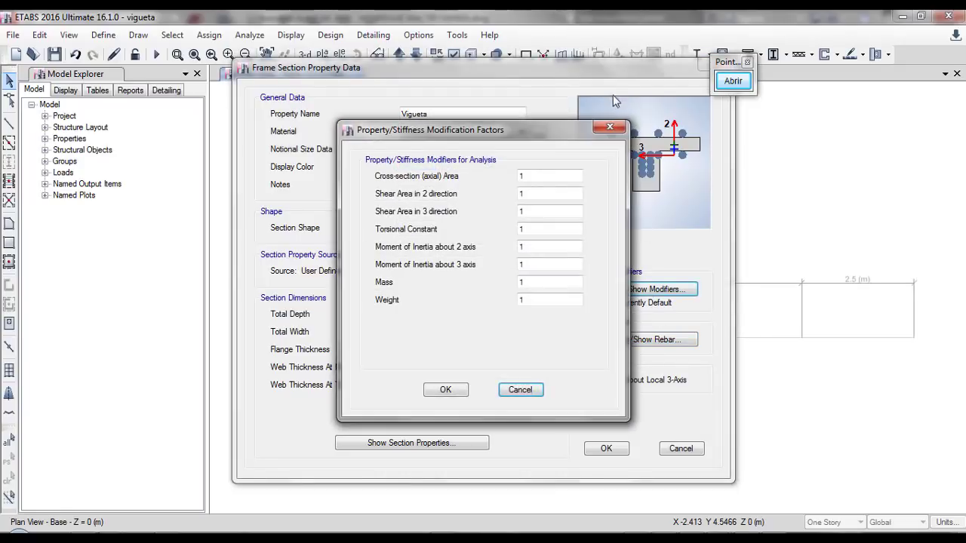
left_click(606, 129)
left_click(645, 335)
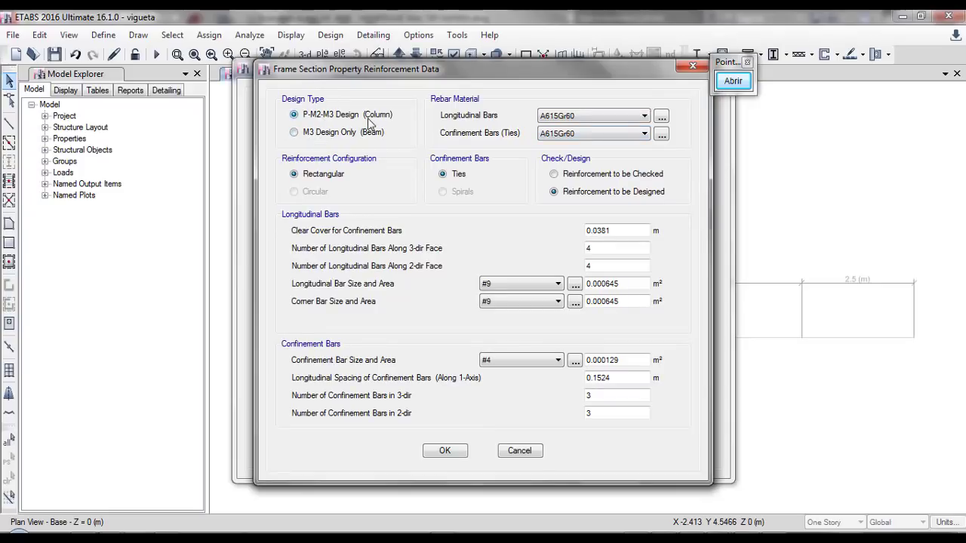
left_click(296, 133)
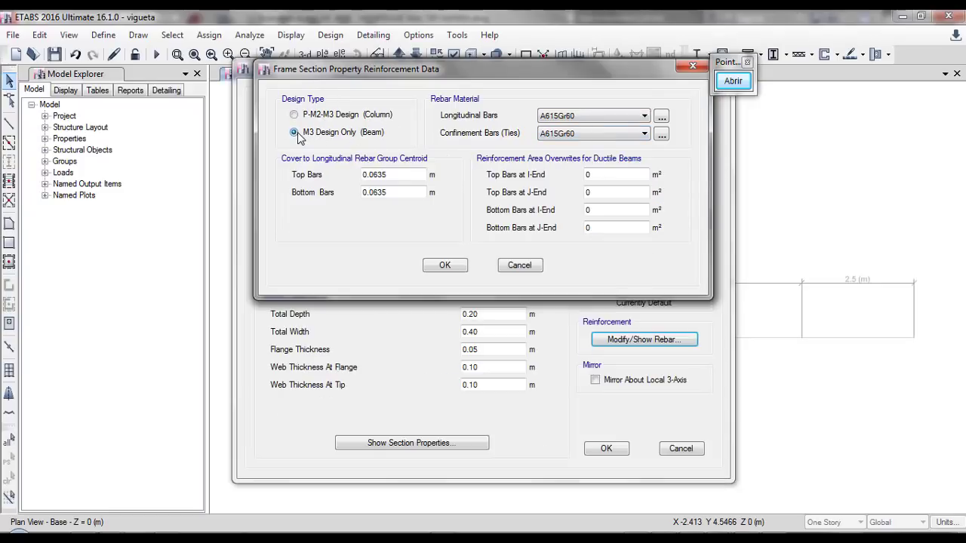
Set the Vigueta cover to the rebar centroid to 0.025 m for top and bottom bars, and accept the section definition
left_click_drag(395, 176, 298, 167)
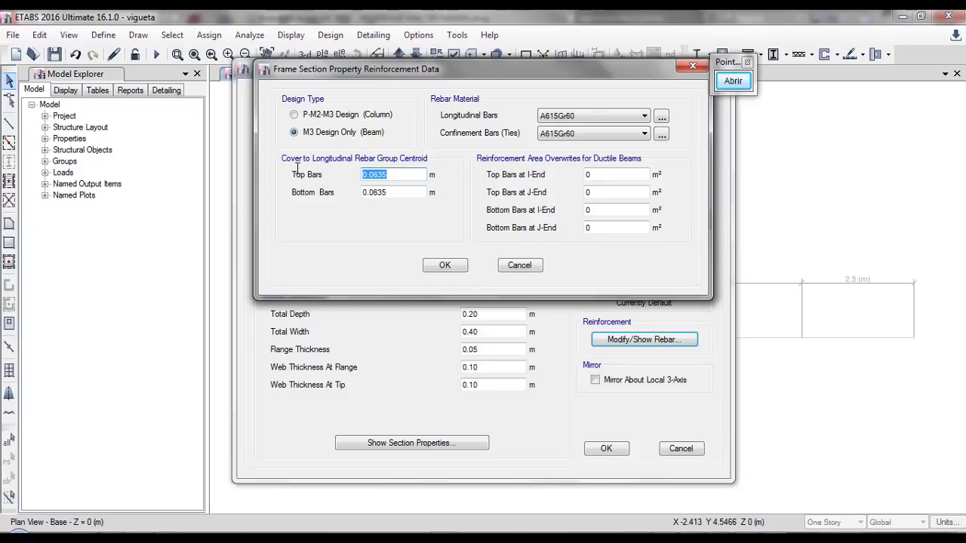
type("0.")
left_click_drag(385, 192, 337, 193)
type("0.")
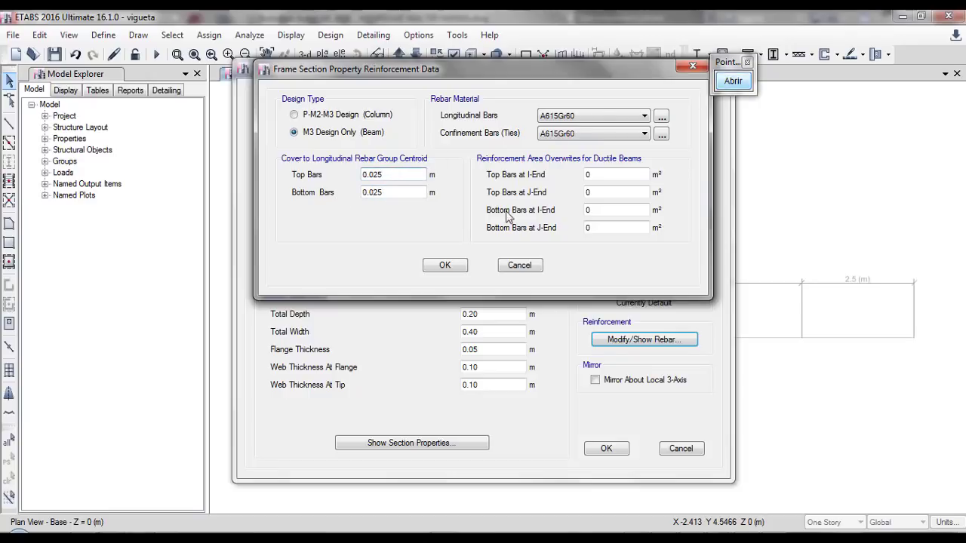
left_click(455, 267)
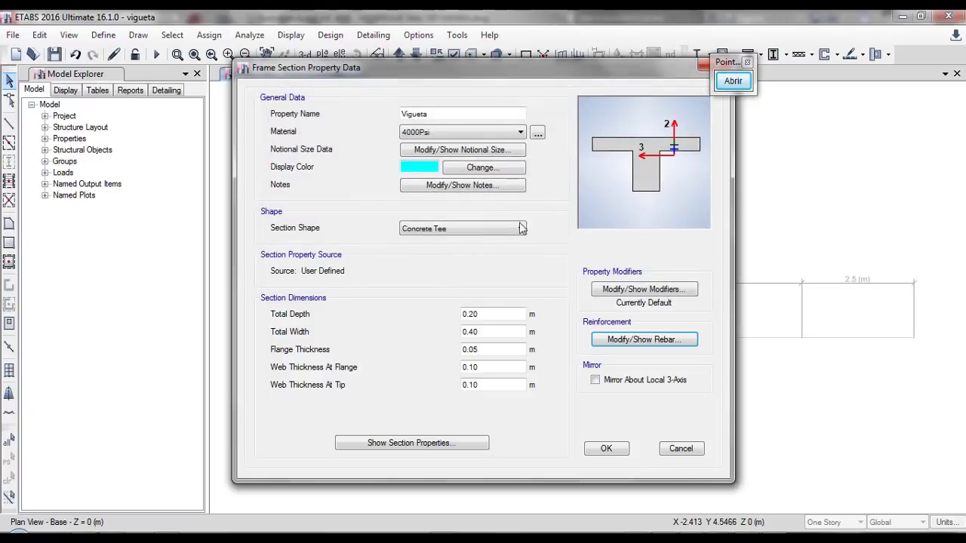
left_click(601, 450)
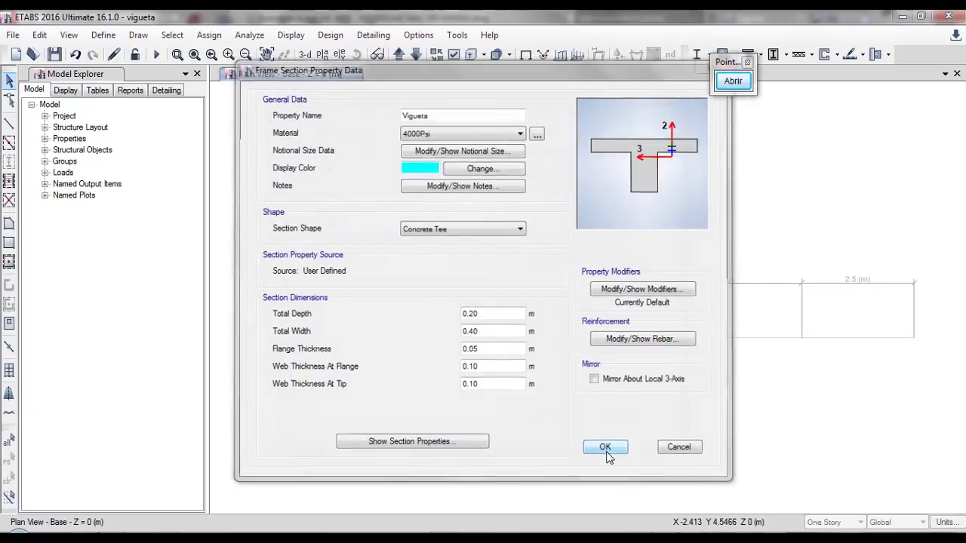
left_click(554, 411)
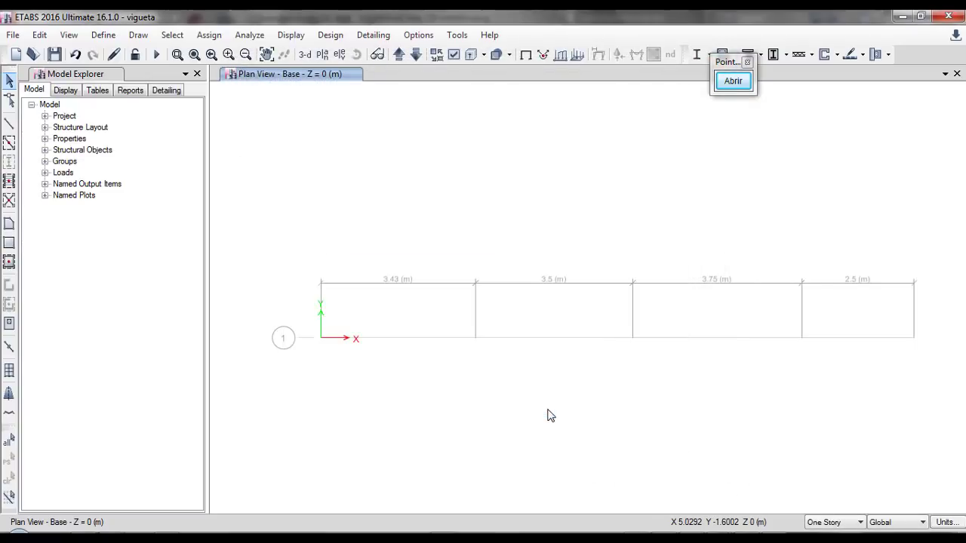
Draw four consecutive Vigueta frame spans along grid line 1 at the base, from grid A through B, C and D to E
left_click(10, 123)
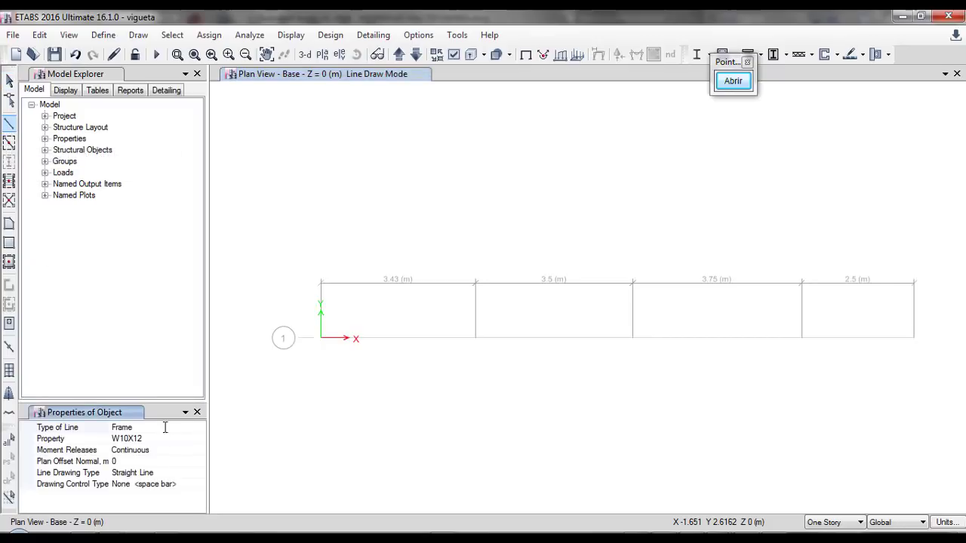
left_click(192, 439)
left_click(198, 441)
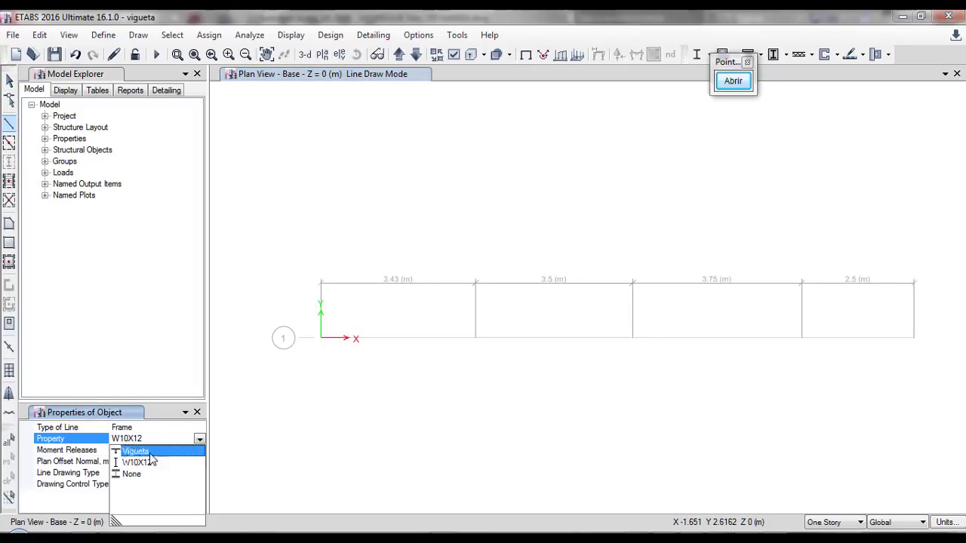
left_click(140, 451)
left_click(321, 337)
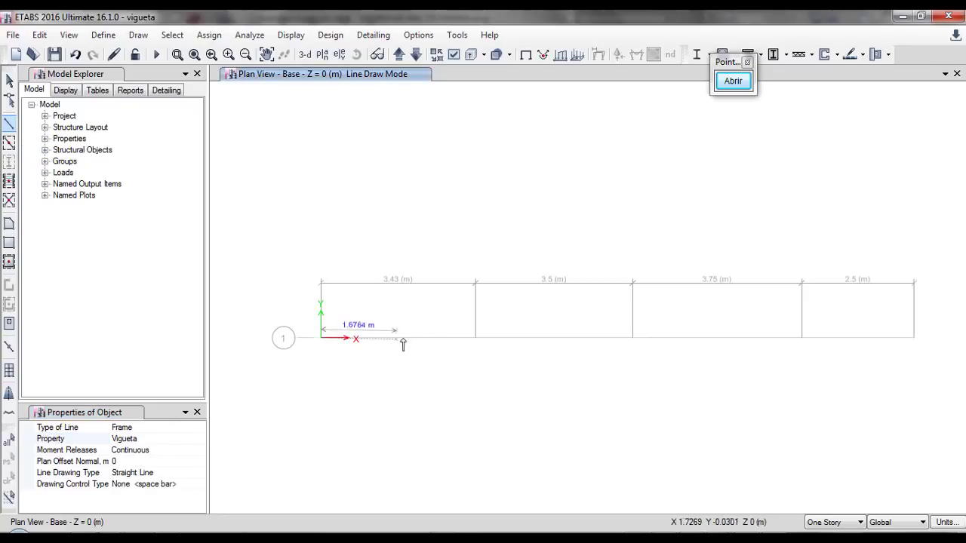
left_click(475, 338)
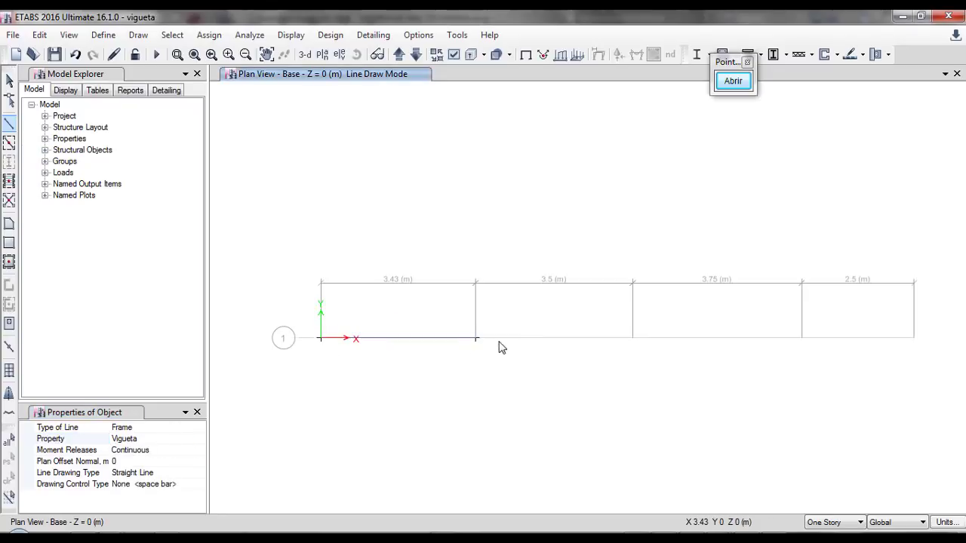
left_click(632, 338)
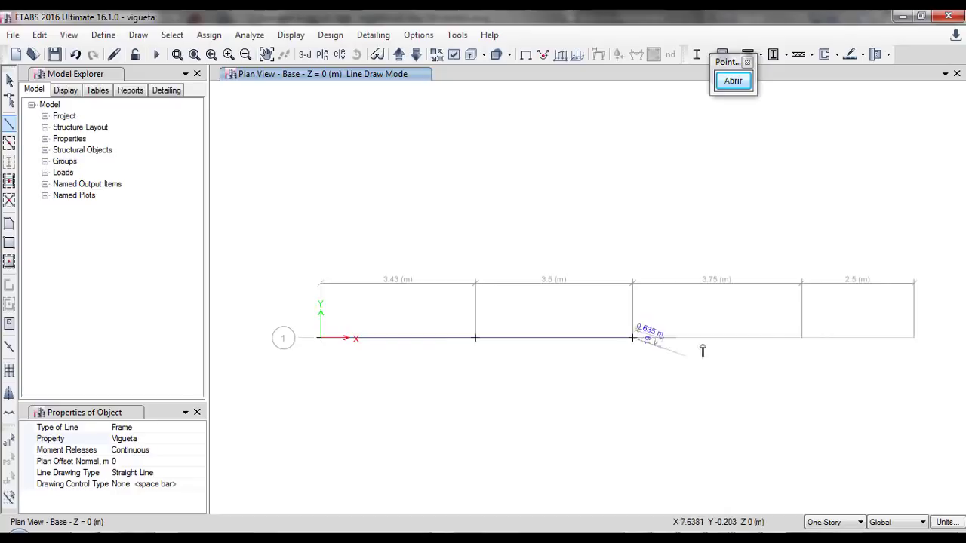
left_click(802, 339)
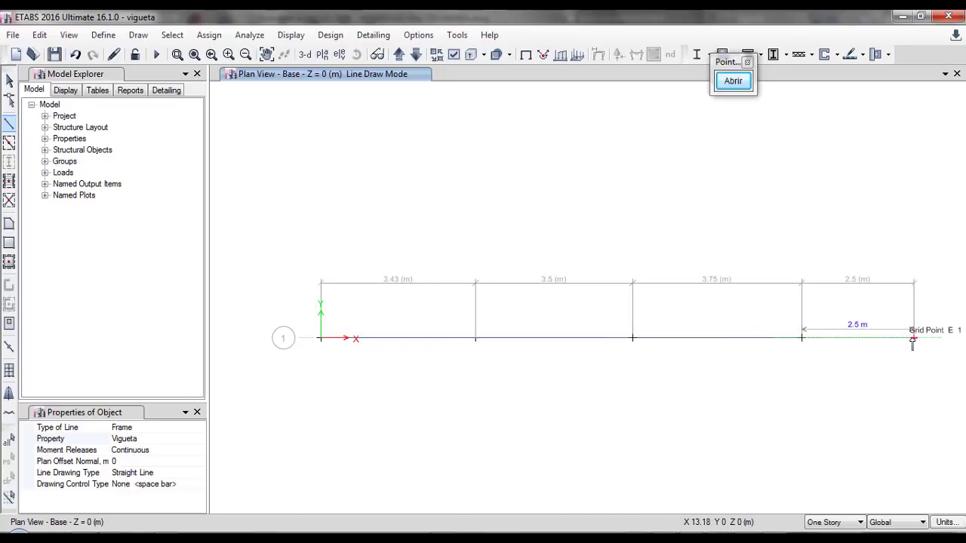
left_click(913, 338)
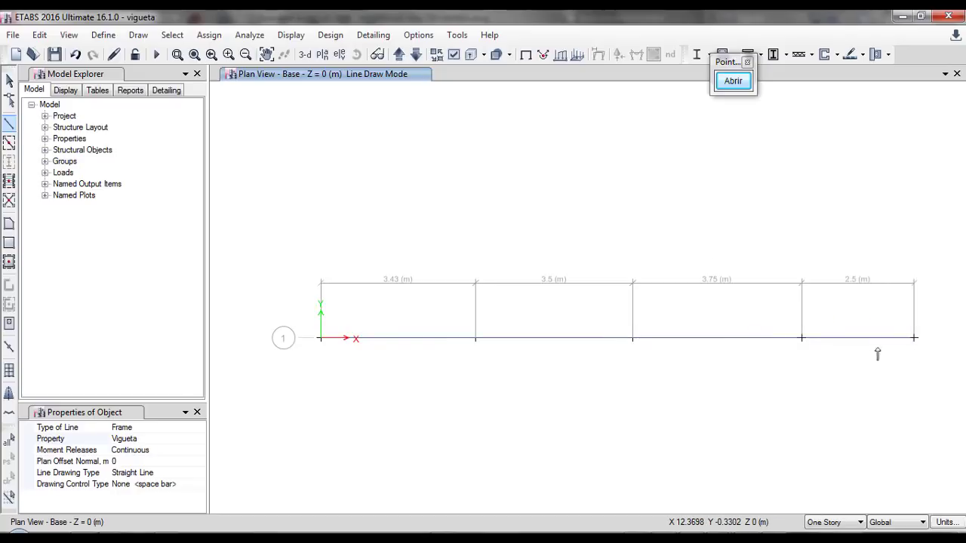
key("Escape")
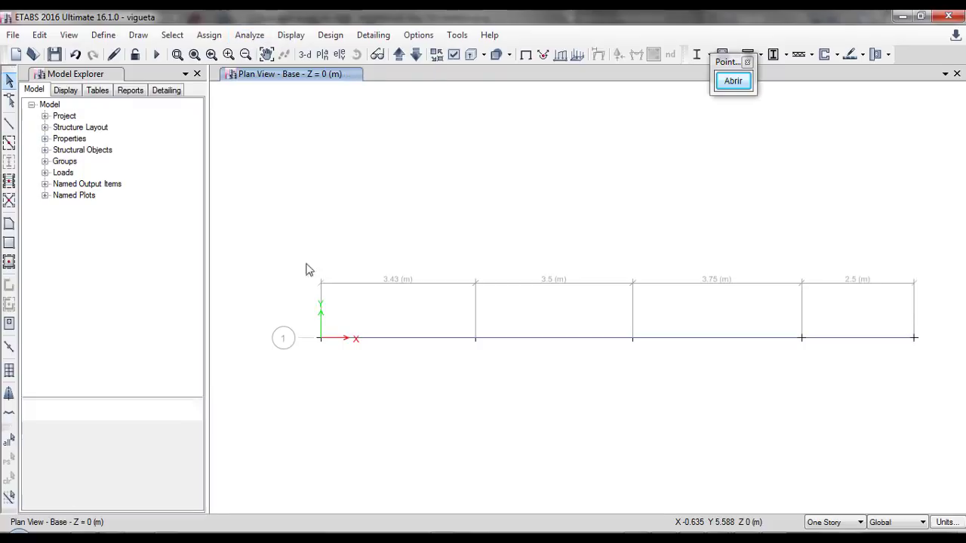
Select the whole joist and assign pinned restraints, fixing translation in X, Y and Z, to its five joints
left_click_drag(296, 312, 950, 364)
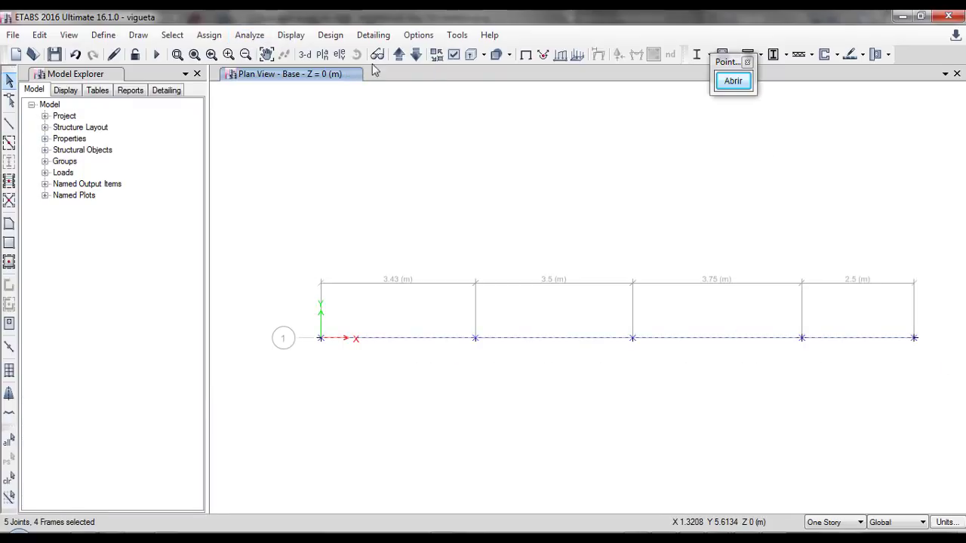
left_click(209, 35)
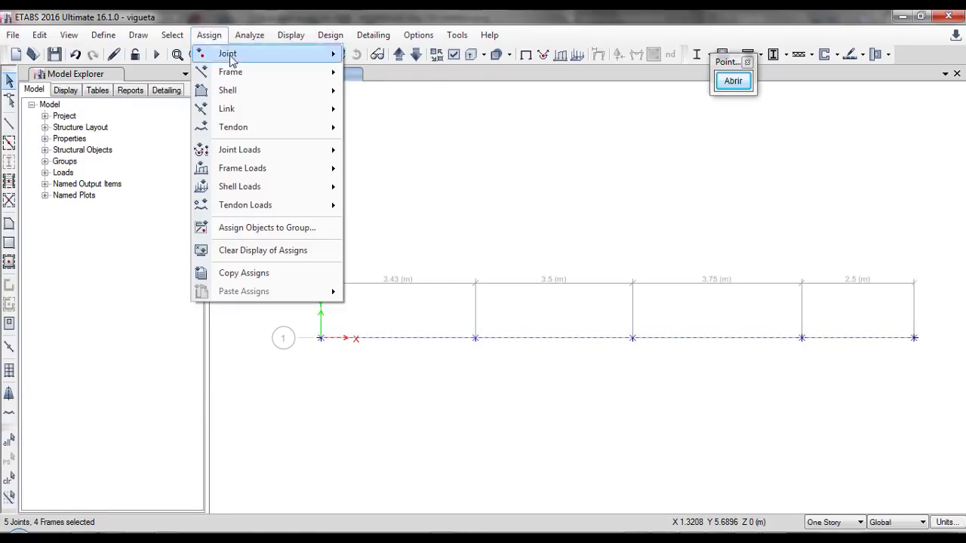
mouse_move(230, 58)
left_click(386, 56)
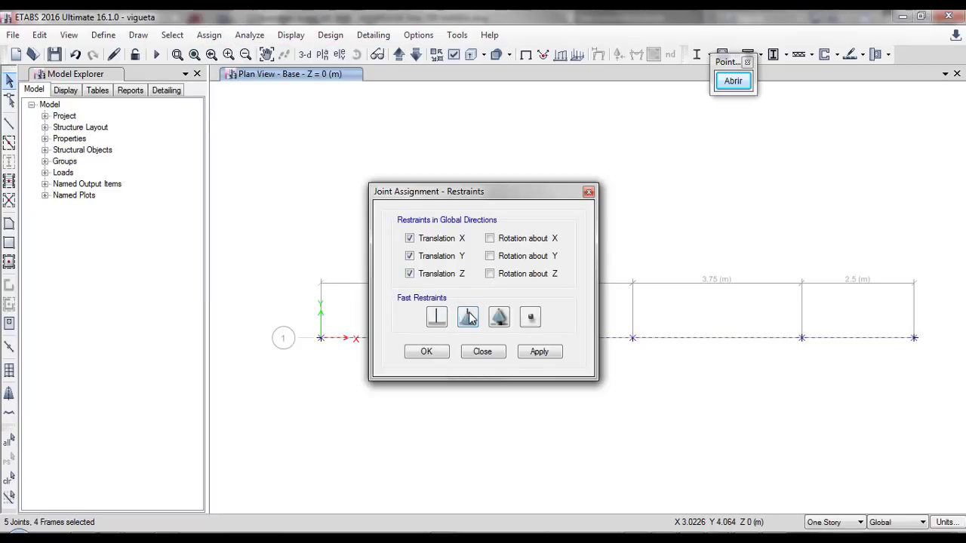
left_click(427, 354)
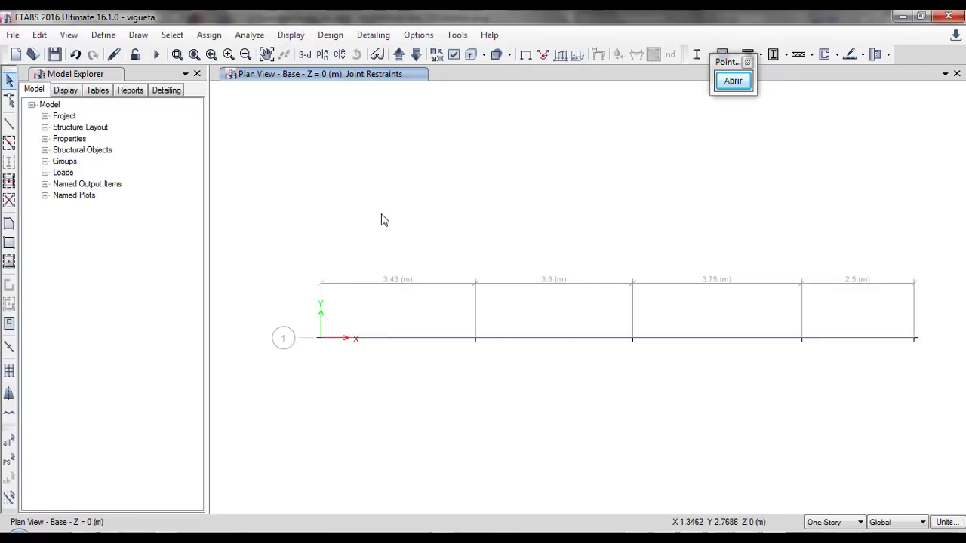
Examine the joist supports in the 3-D view and in the elevation view of grid line 1
scroll(381, 220, "down", 3)
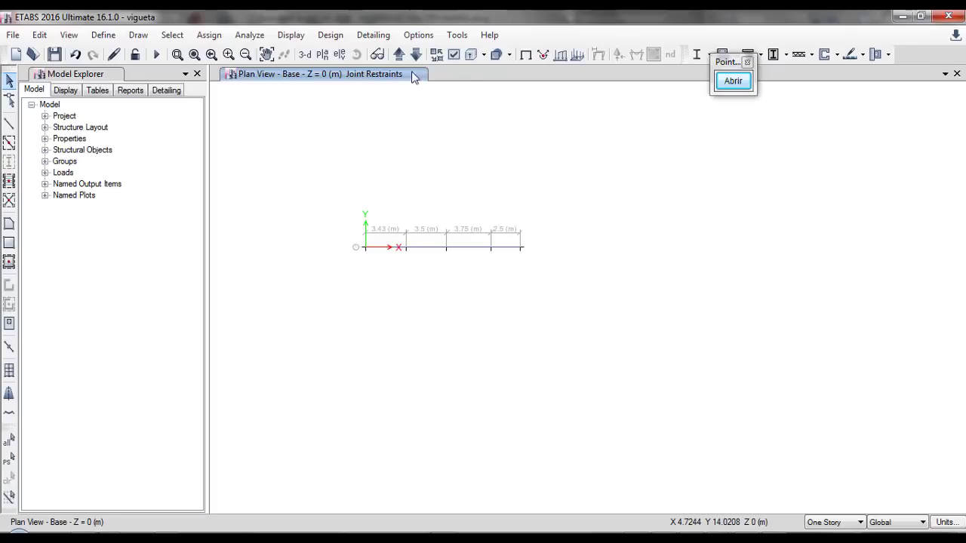
left_click(305, 54)
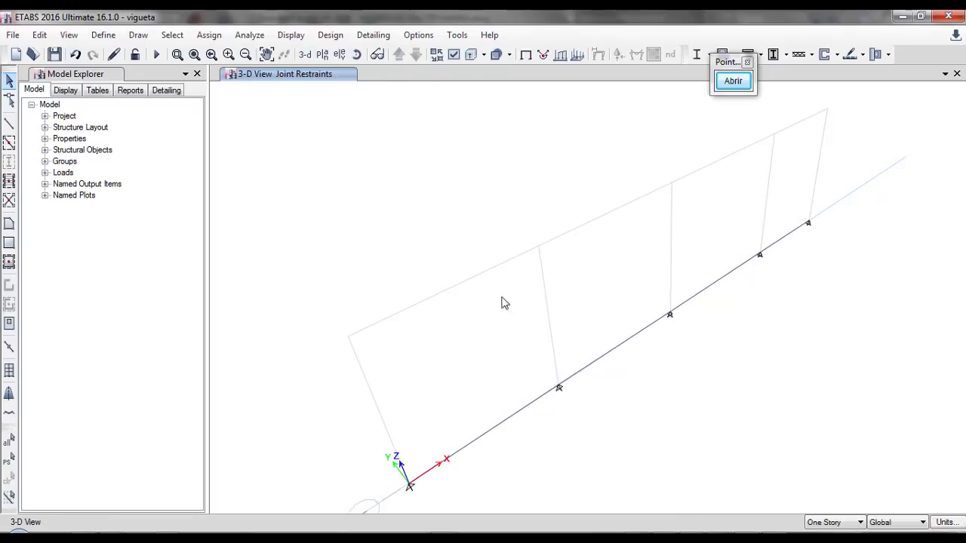
scroll(430, 263, "down", 2)
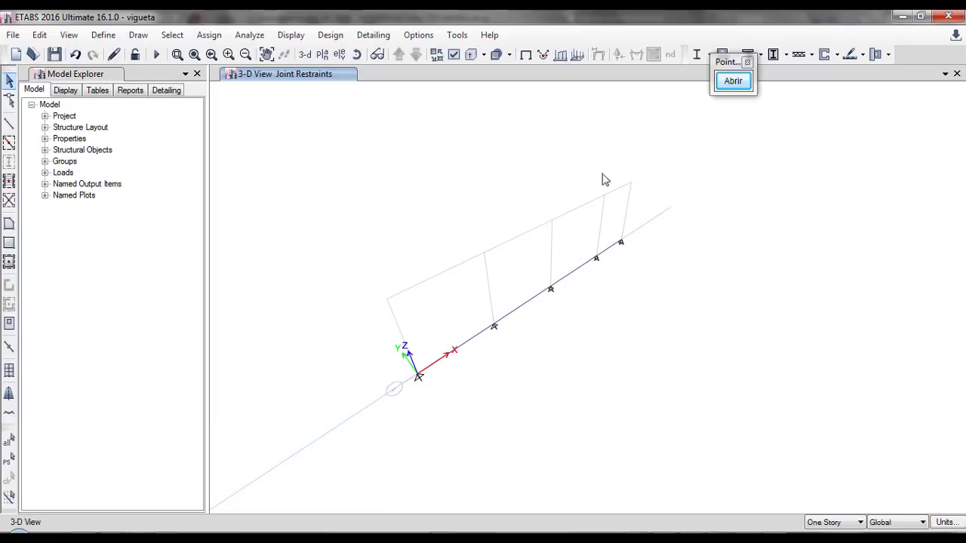
left_click(340, 55)
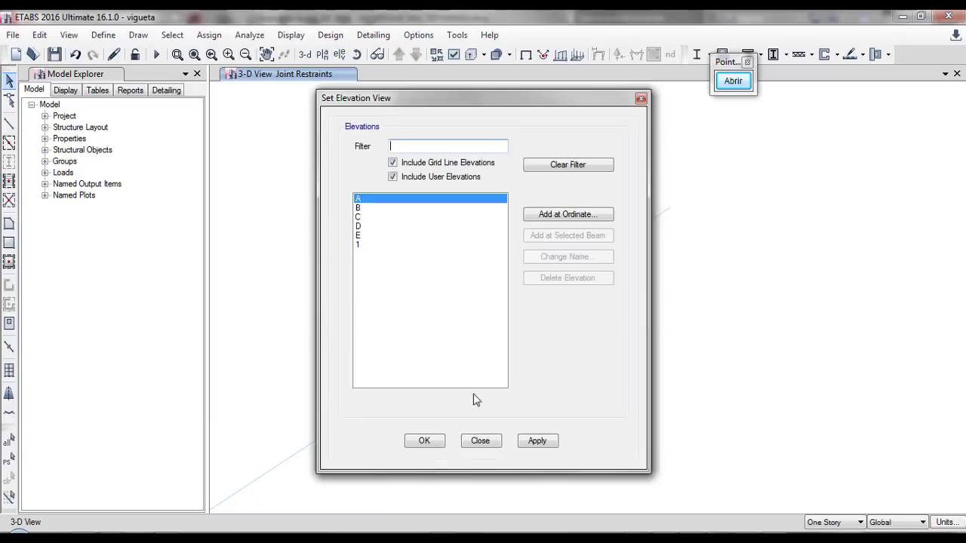
left_click(429, 443)
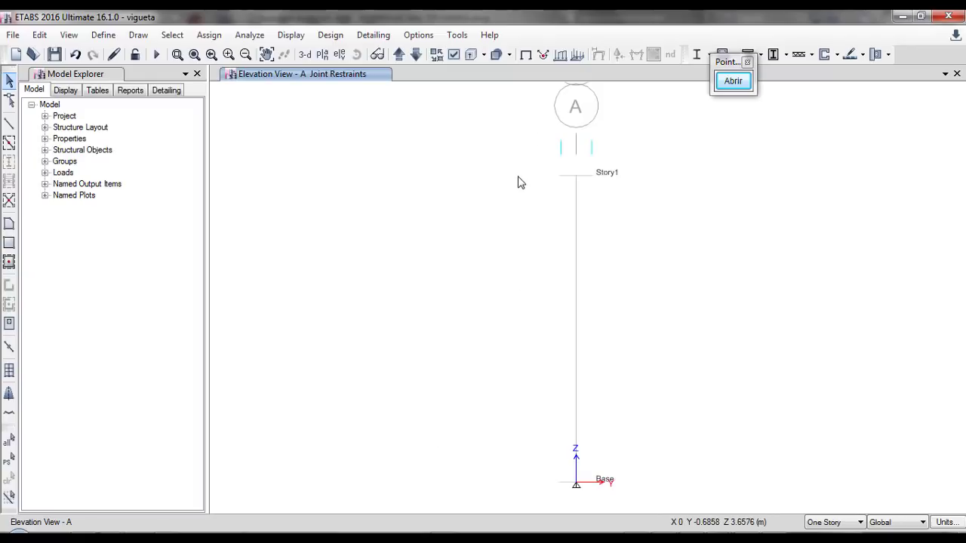
left_click(400, 55)
left_click(400, 56)
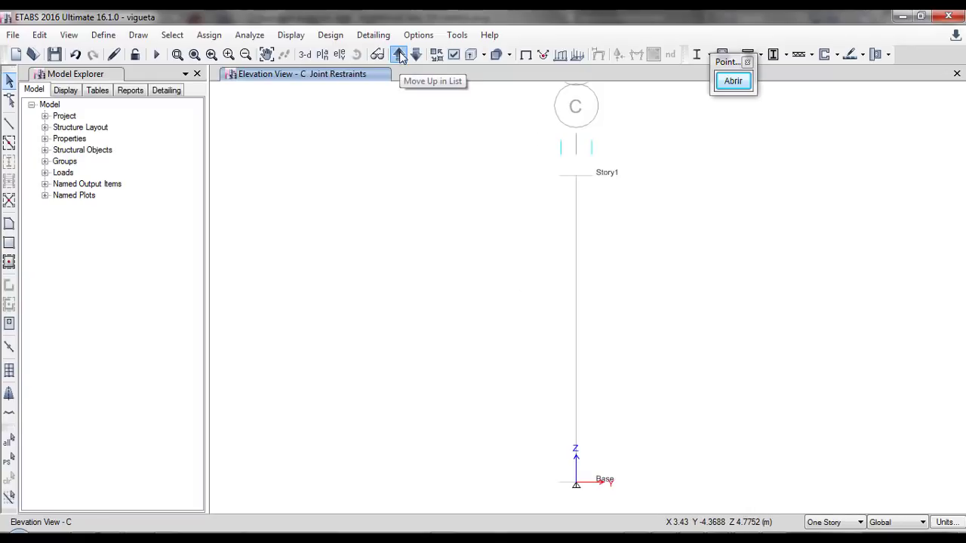
left_click(399, 56)
left_click(400, 55)
left_click(399, 55)
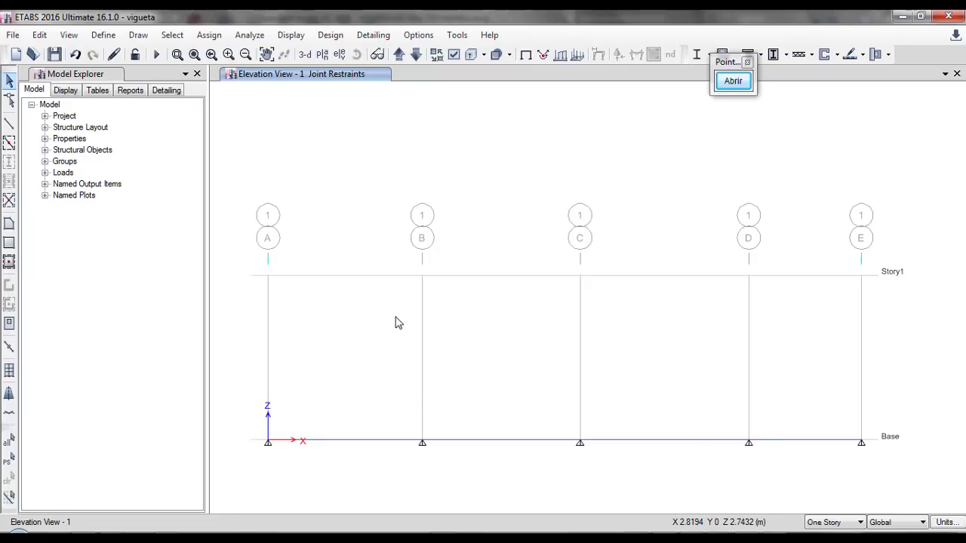
Rename the Dead load pattern as CM and set its self weight multiplier to 0
left_click(103, 35)
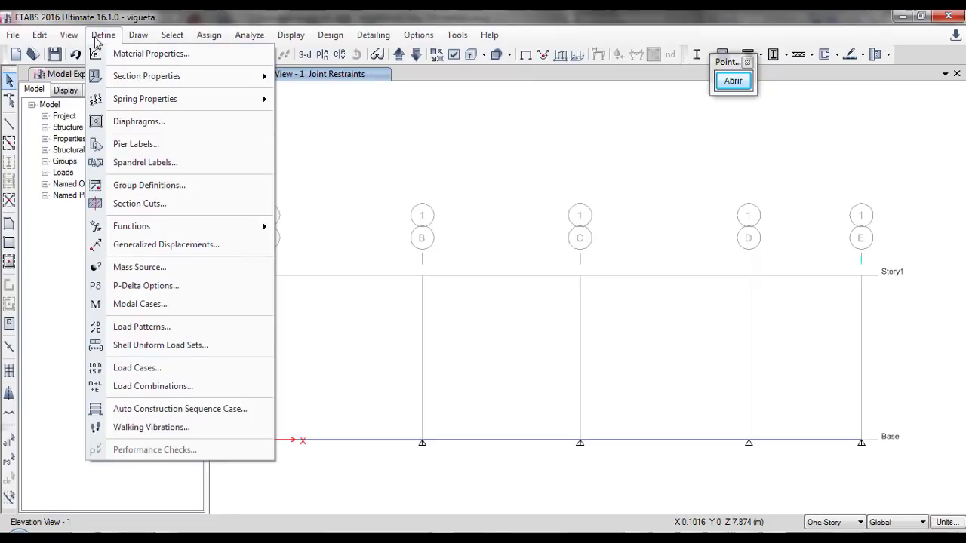
left_click(143, 327)
double_click(261, 243)
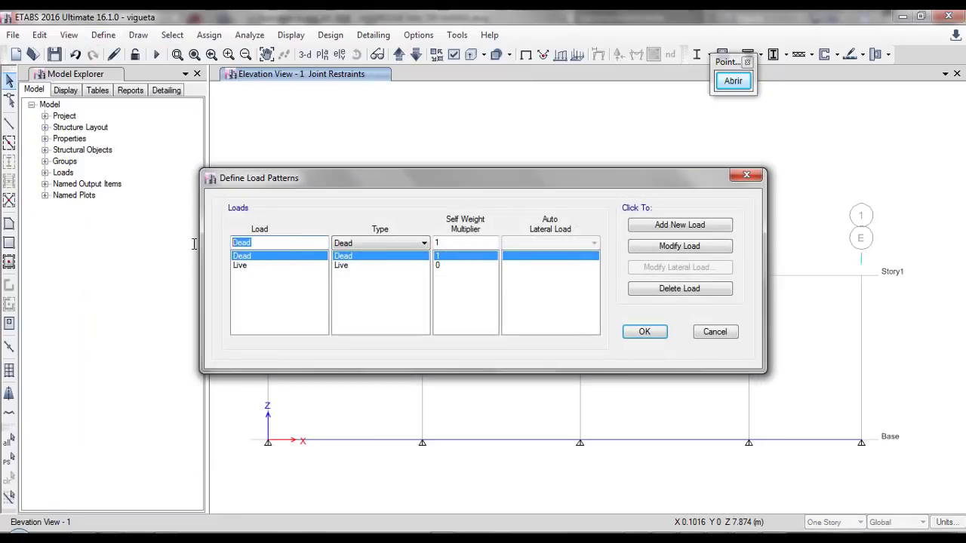
type("cm")
double_click(471, 243)
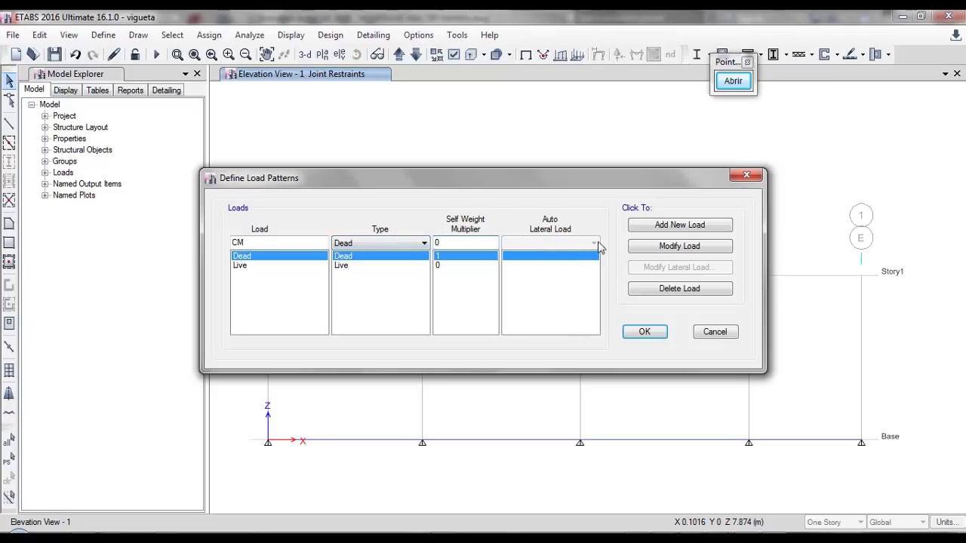
left_click(664, 249)
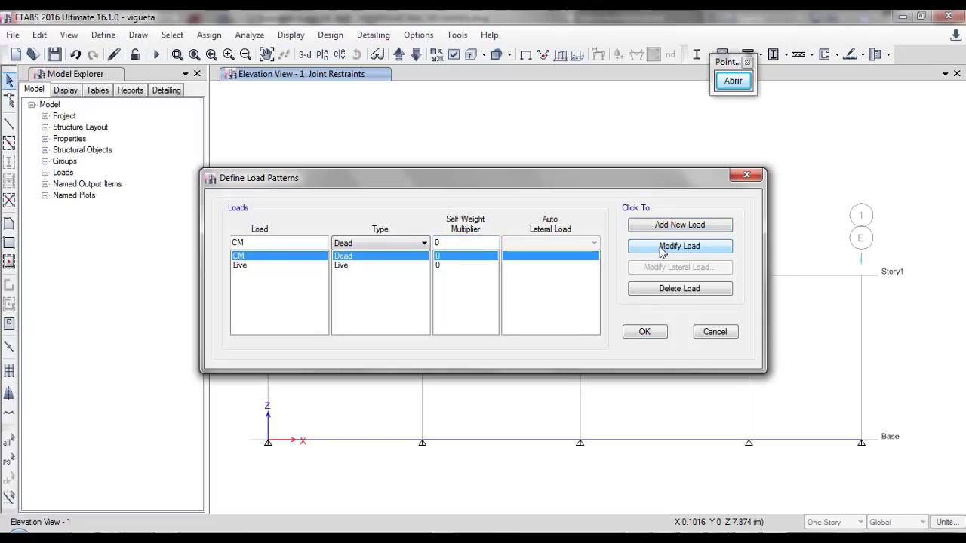
Rename the Live load pattern as CV and add another Live pattern named CV1 with self weight multiplier 0
left_click(257, 244)
left_click(249, 265)
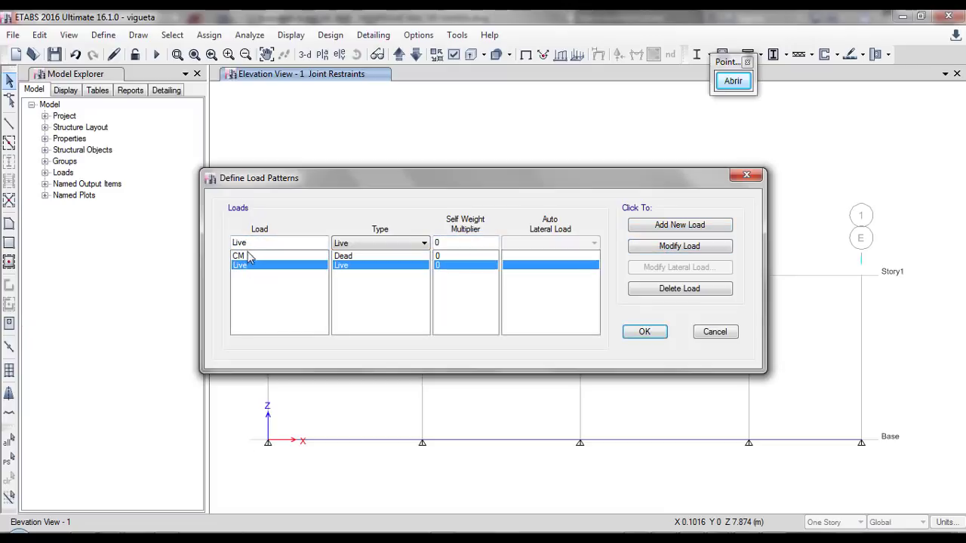
double_click(251, 241)
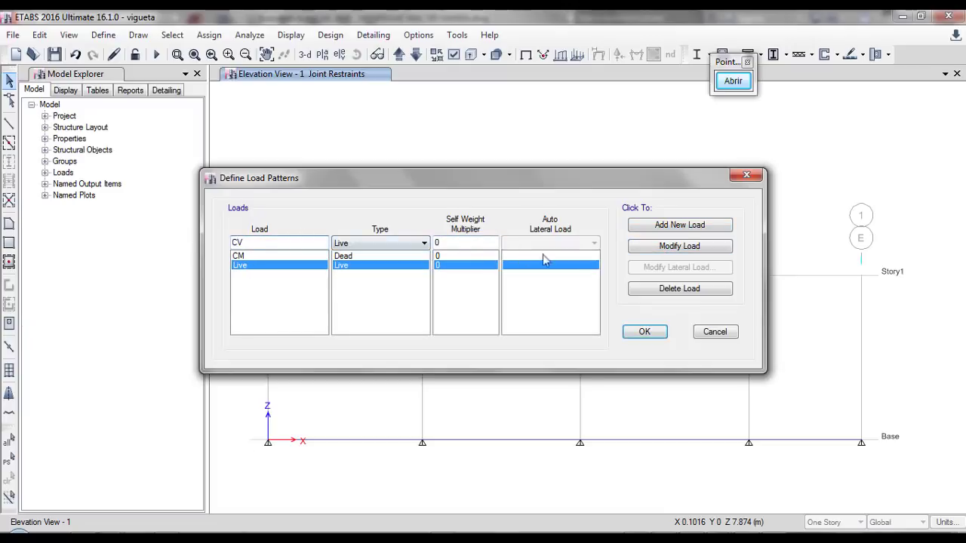
left_click(663, 255)
left_click(245, 242)
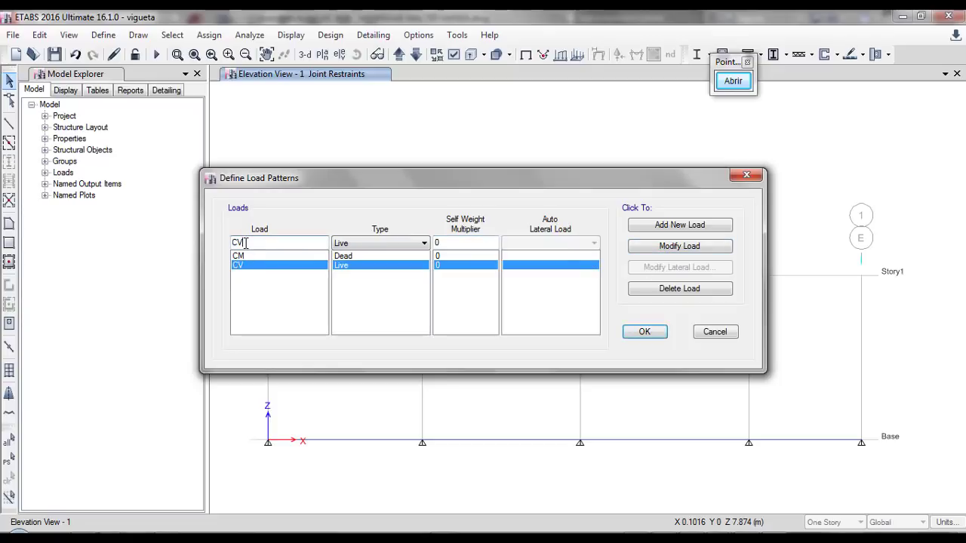
left_click(674, 226)
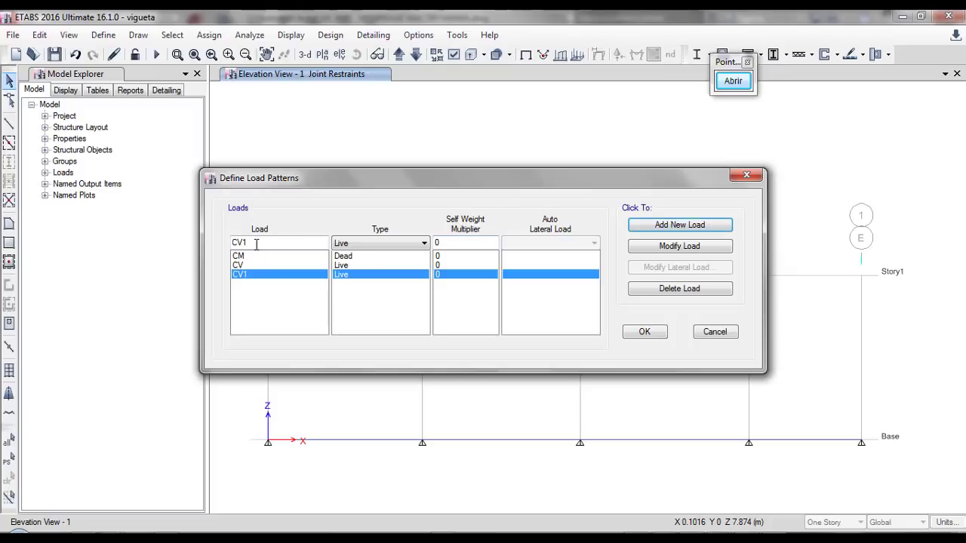
Add a Live load pattern named CV2 with self weight multiplier 0 and accept the load patterns
left_click(678, 226)
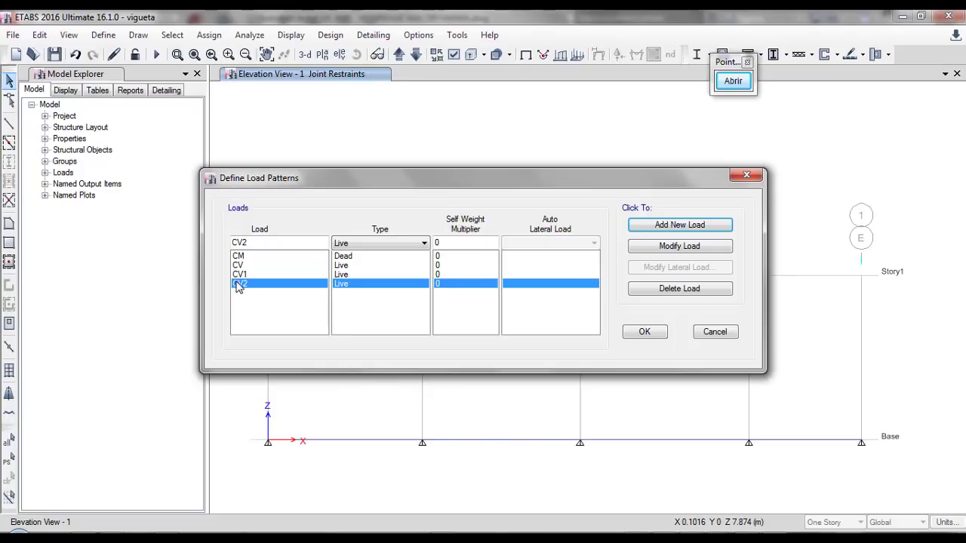
left_click(646, 333)
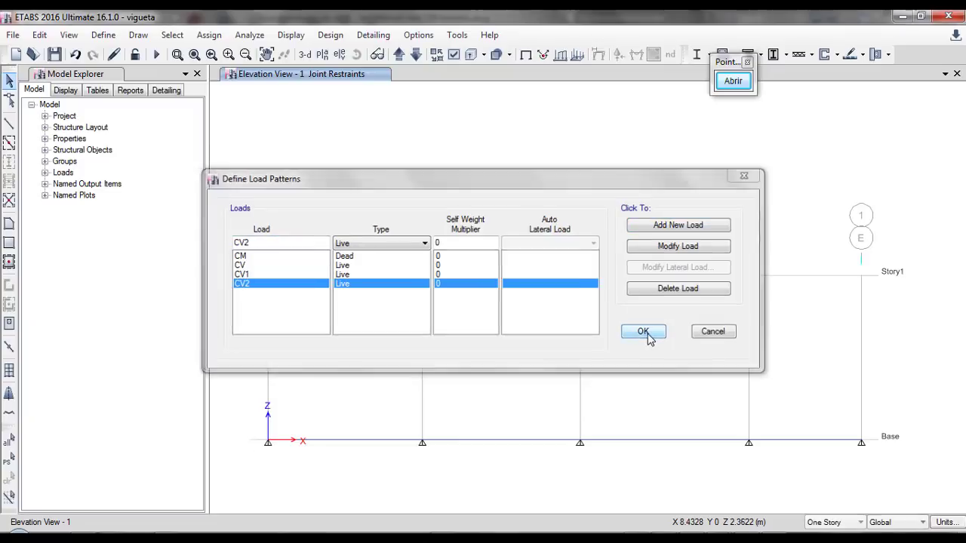
Define the first load combination as a linear addition of Dead and Live, each with scale factor 1
left_click(104, 36)
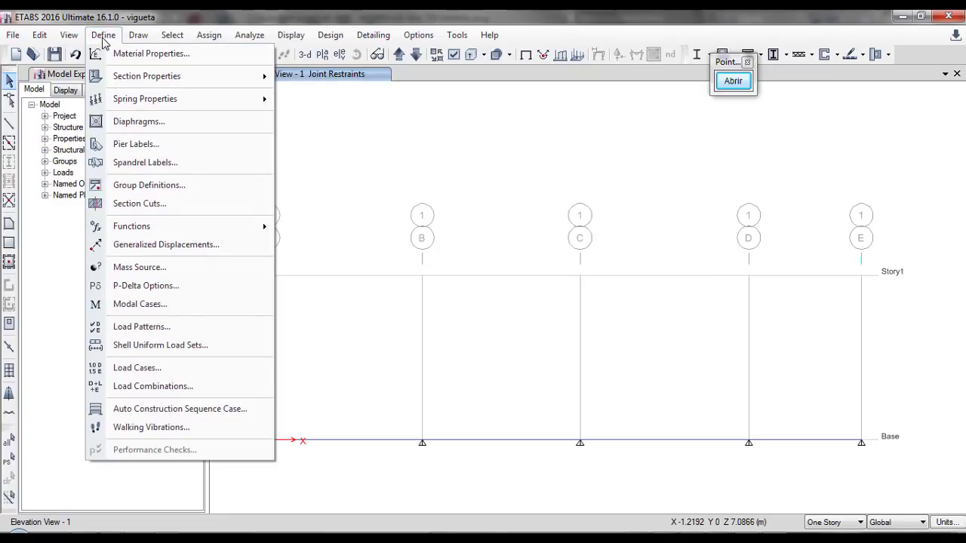
left_click(140, 387)
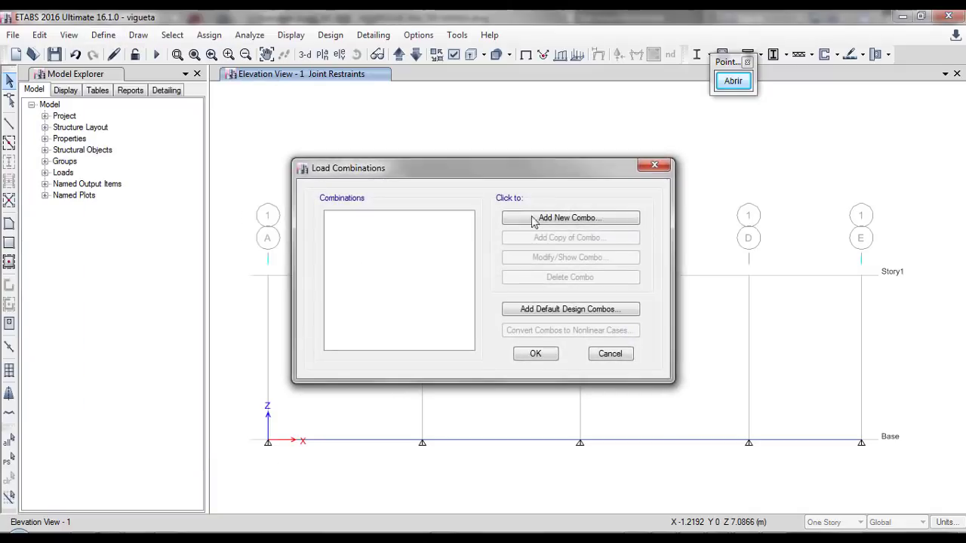
left_click(566, 221)
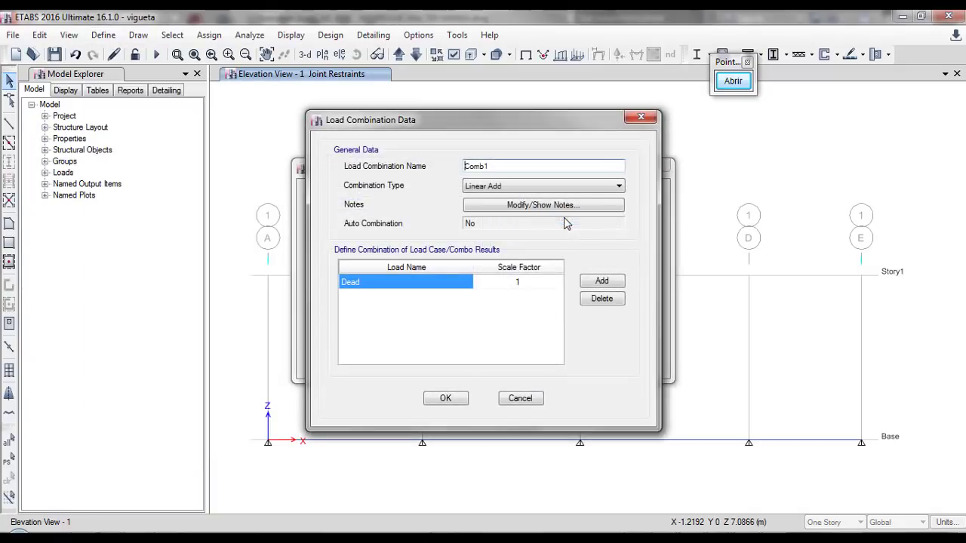
left_click(420, 289)
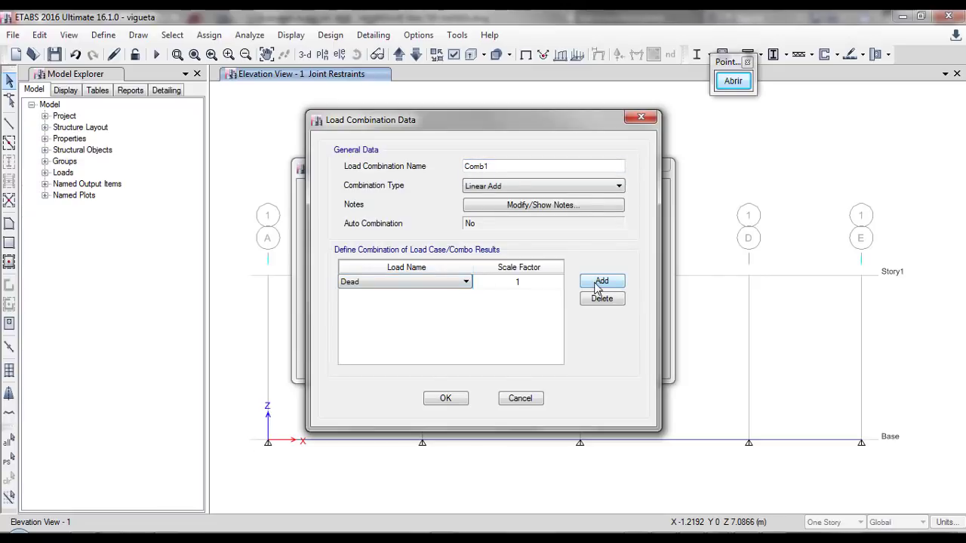
left_click(598, 287)
left_click(423, 299)
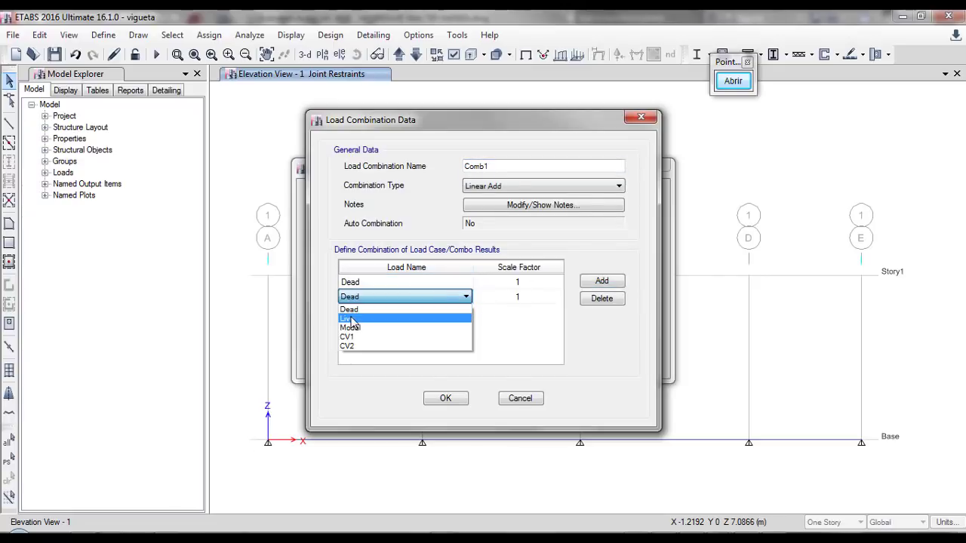
left_click(352, 318)
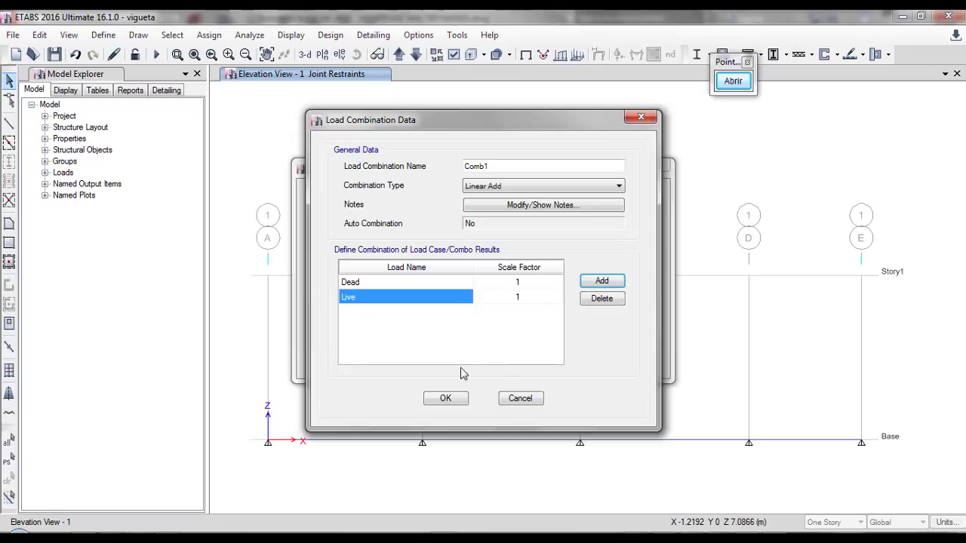
left_click(445, 399)
Define a second load combination as a linear addition of Dead and CV1, each with scale factor 1
left_click(543, 218)
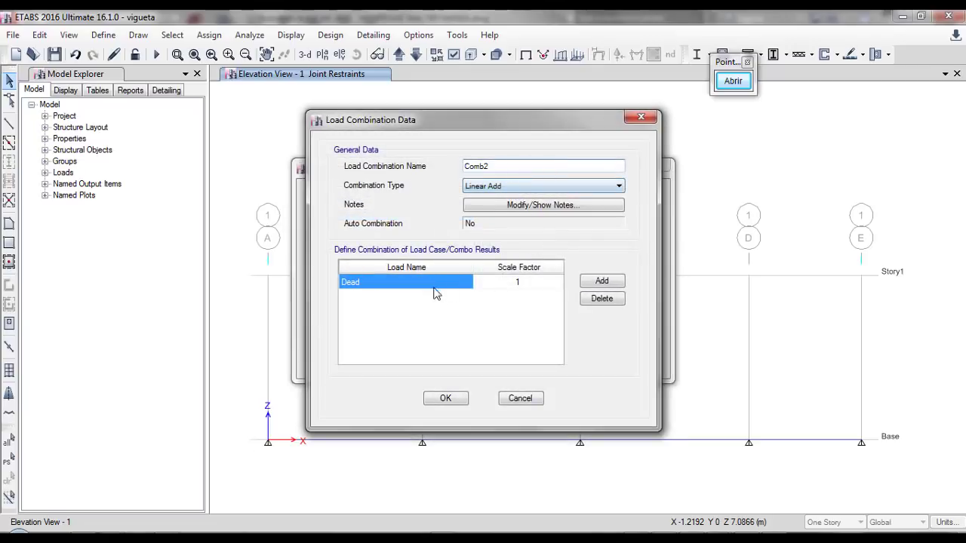
left_click(601, 281)
left_click(387, 298)
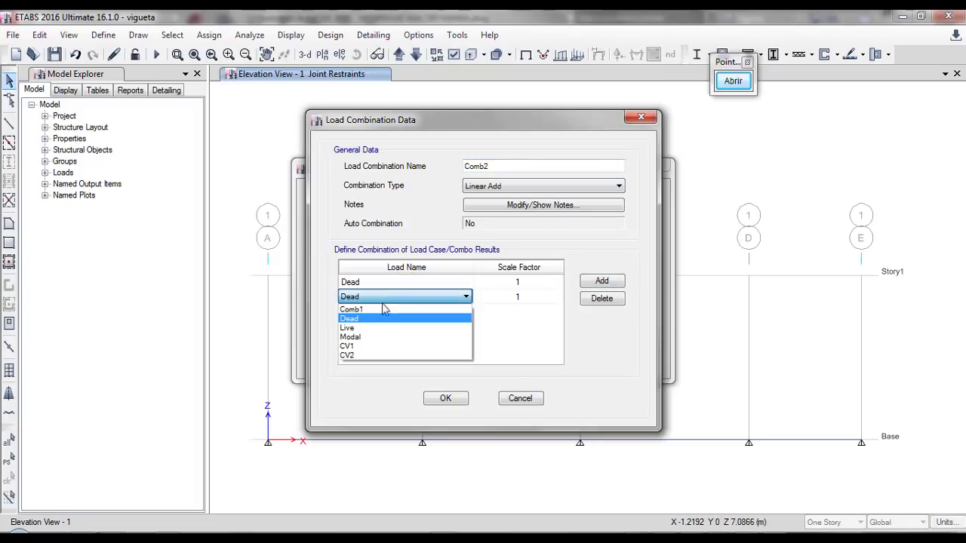
left_click(356, 346)
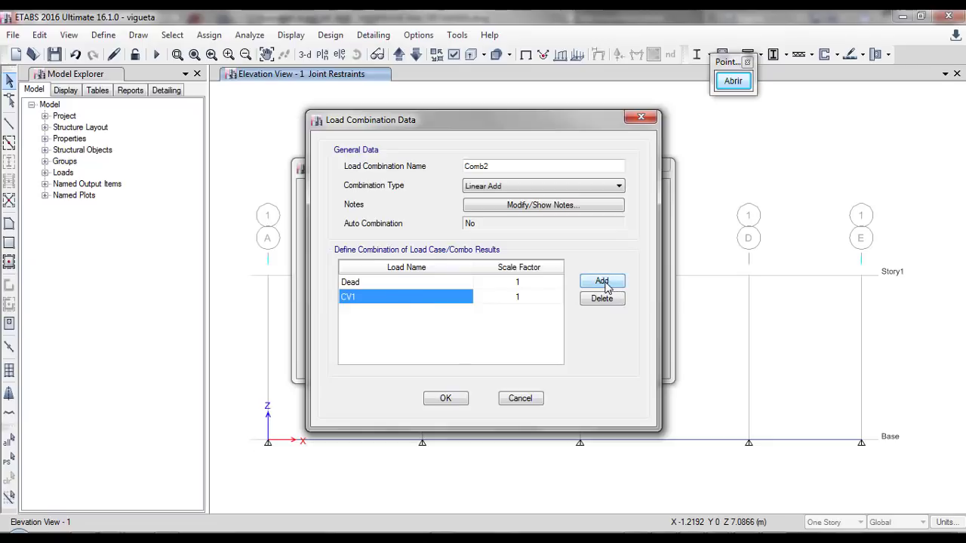
left_click(446, 398)
Define a third load combination as a linear addition of Dead and CV2, each with scale factor 1
left_click(536, 224)
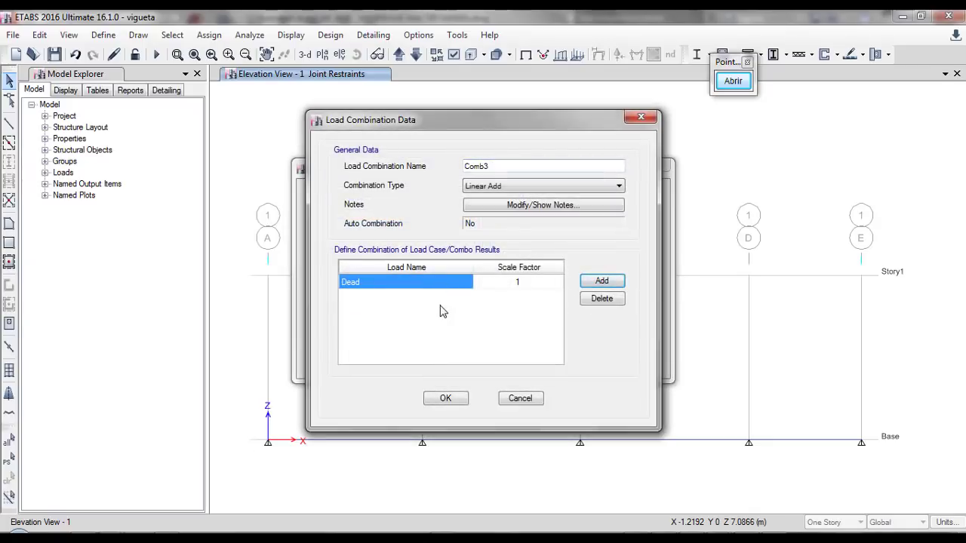
left_click(602, 281)
left_click(457, 298)
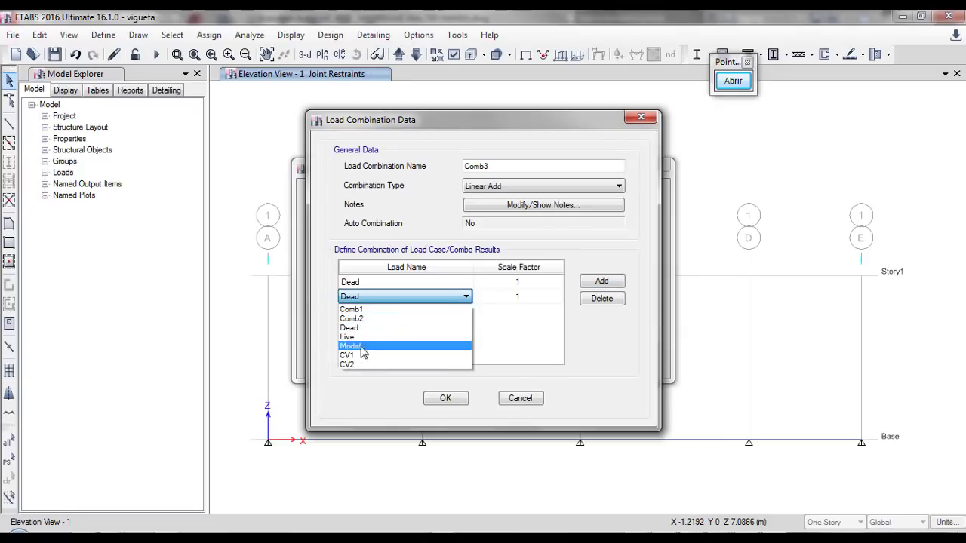
left_click(354, 370)
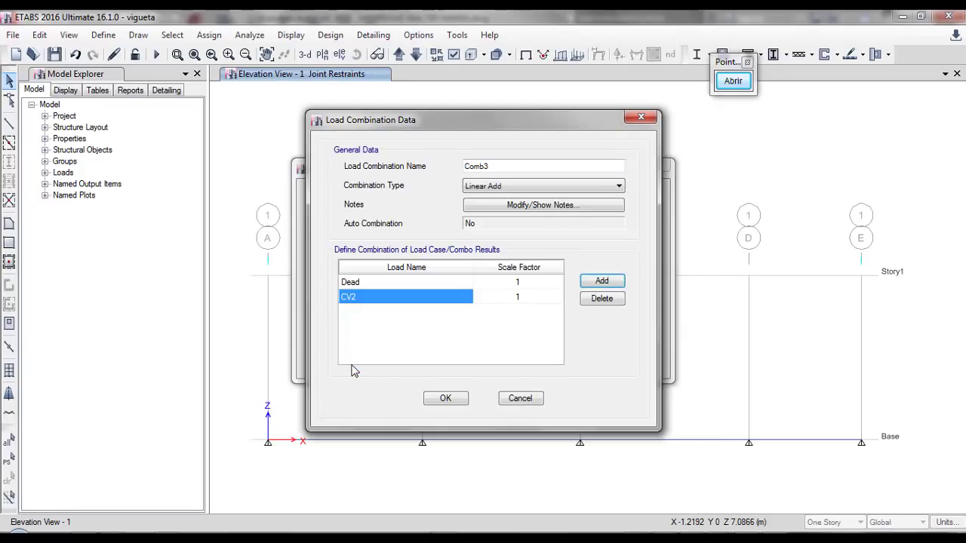
left_click(447, 397)
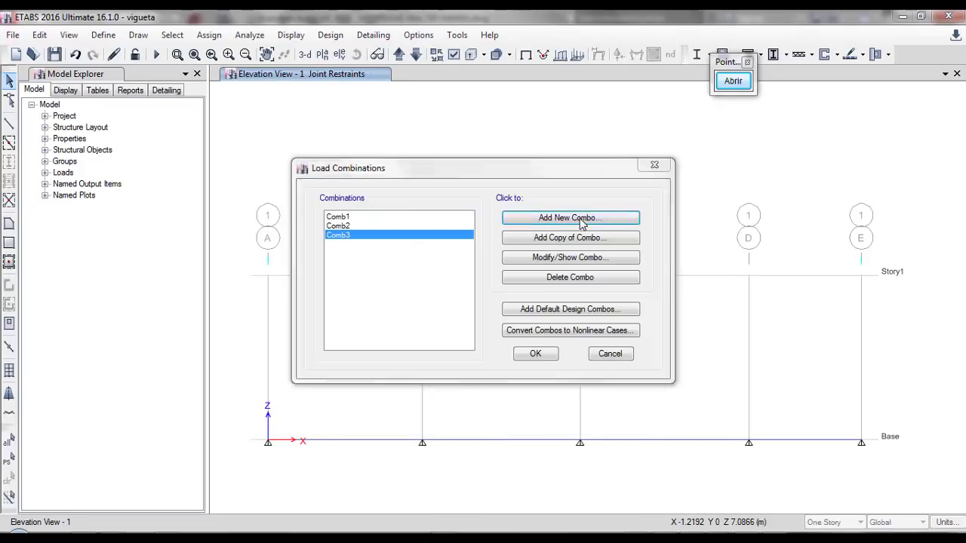
Start a new load combination named ENV and set its combination type to Envelope
left_click(570, 218)
type("E")
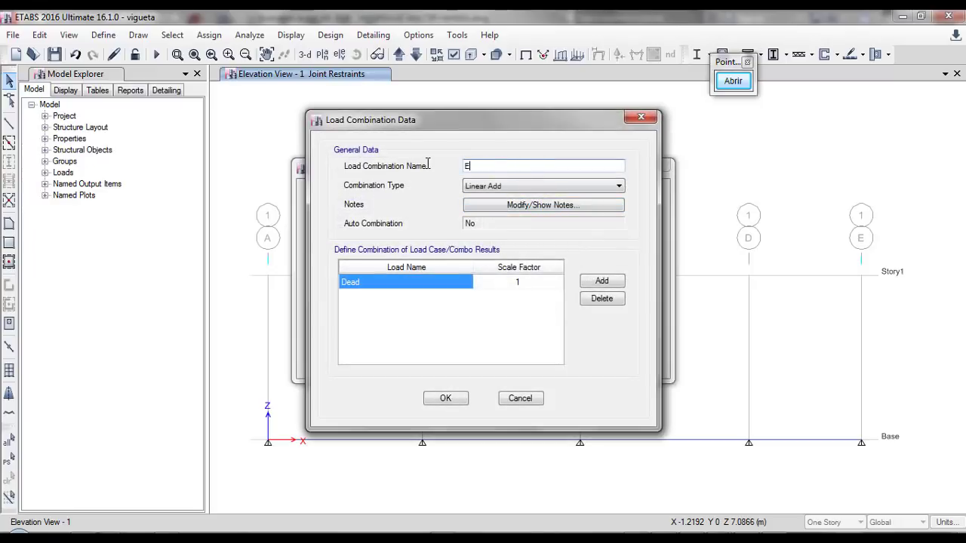
type("NV")
left_click(526, 189)
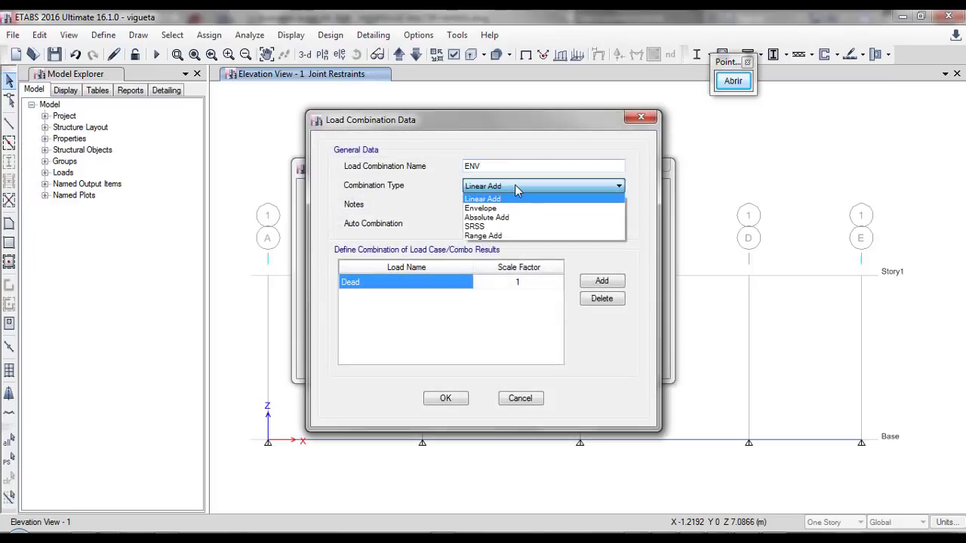
left_click(495, 211)
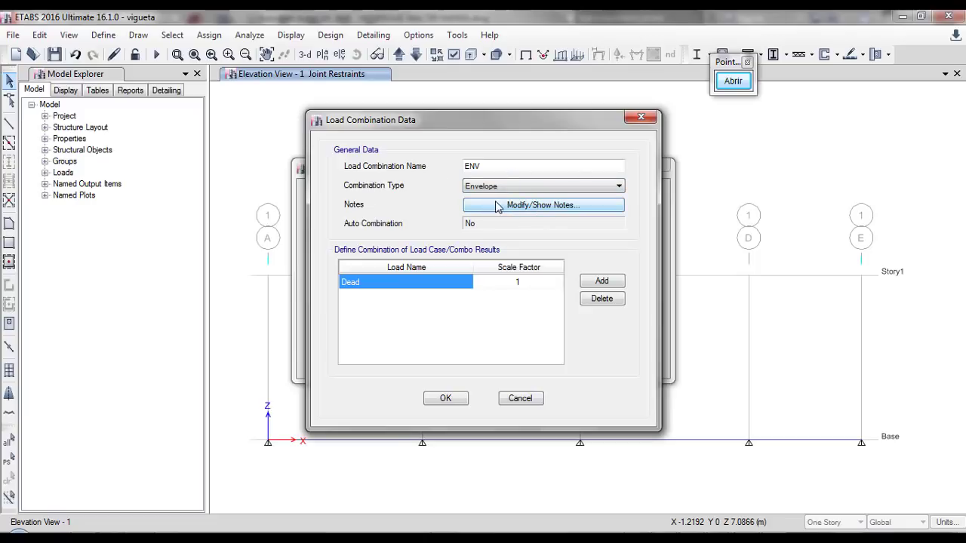
Fill the ENV envelope with Comb1, Comb2 and Comb3, each with scale factor 1, and accept the load combinations
left_click(410, 283)
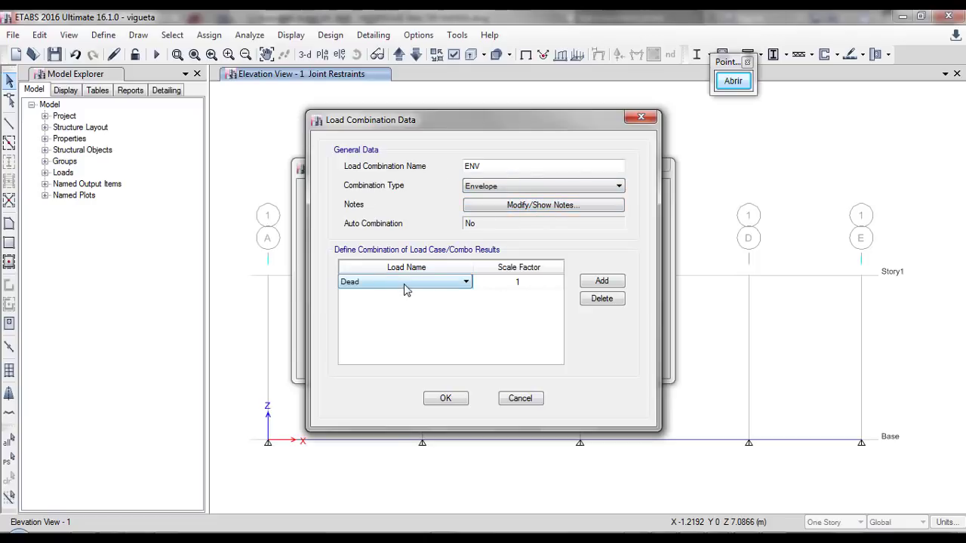
left_click(405, 285)
left_click(371, 302)
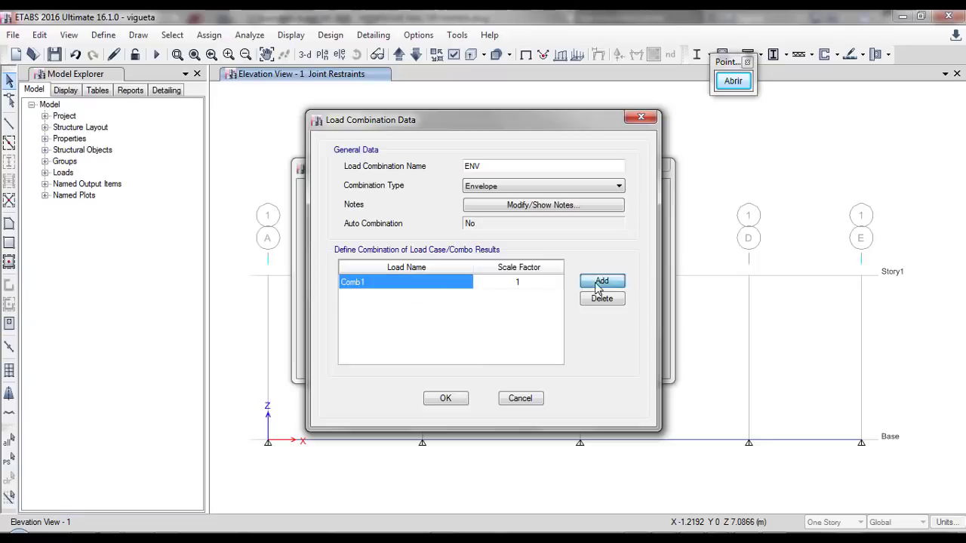
left_click(600, 281)
left_click(395, 297)
left_click(368, 323)
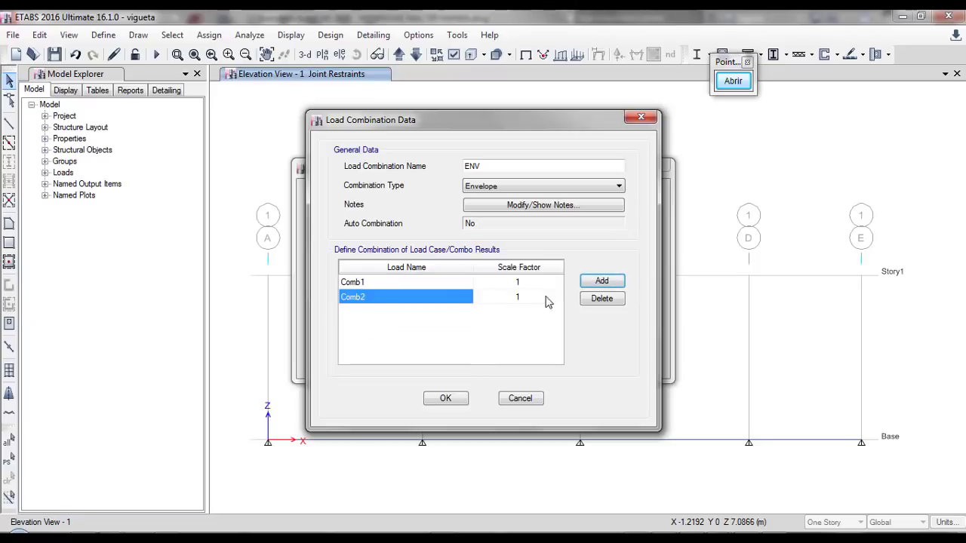
left_click(602, 281)
left_click(403, 311)
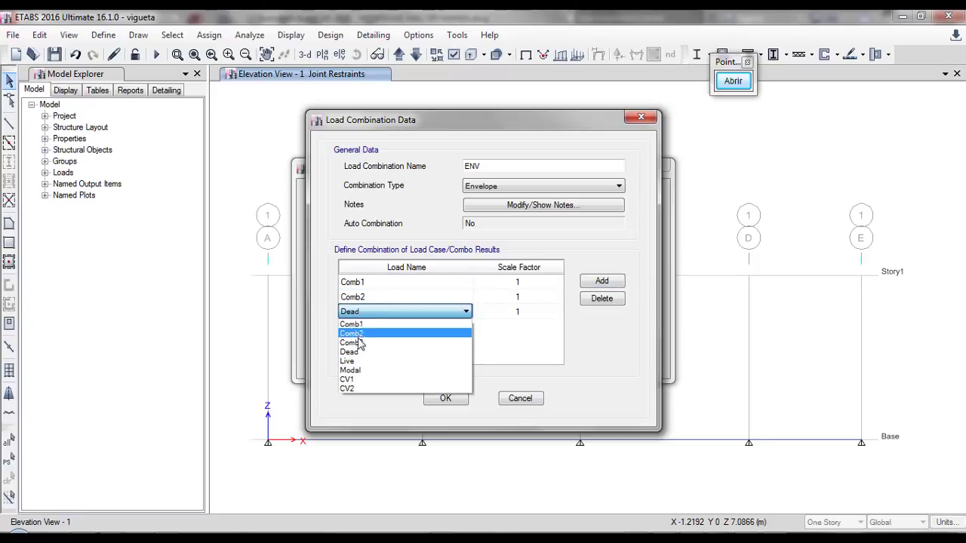
left_click(361, 343)
left_click(441, 398)
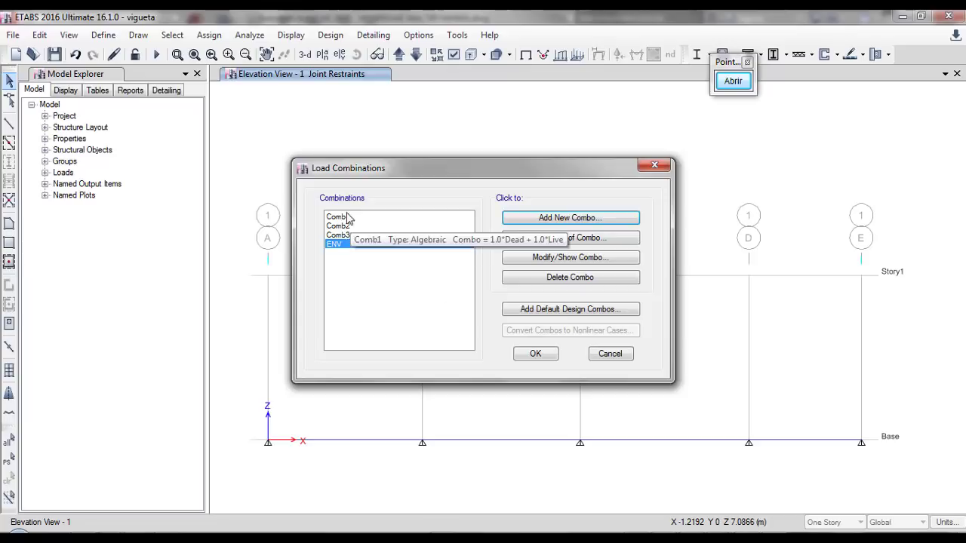
left_click(535, 354)
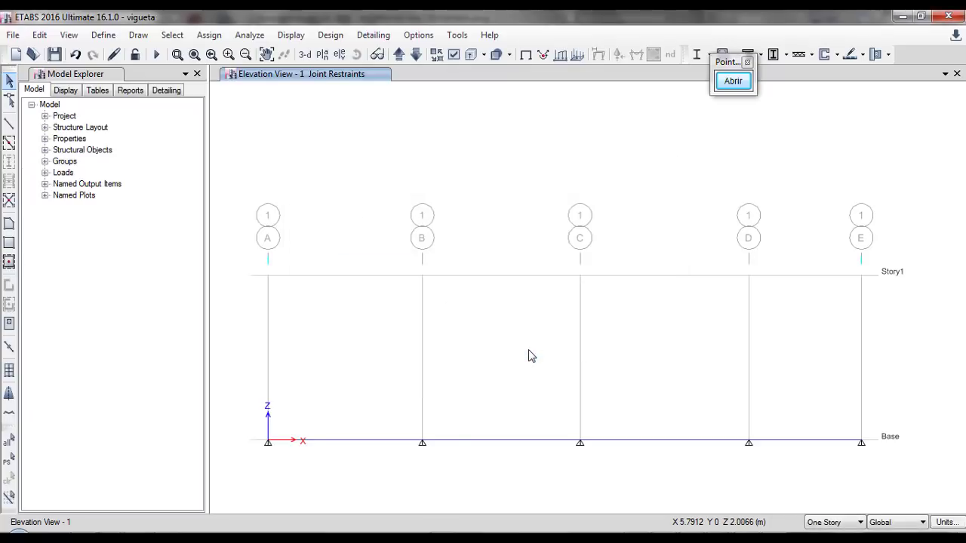
Assign all four joist spans a uniform CM gravity load of 174.16 kgf/m, read from the Diseño de Losas Aligeradas calculator
left_click_drag(730, 67, 899, 92)
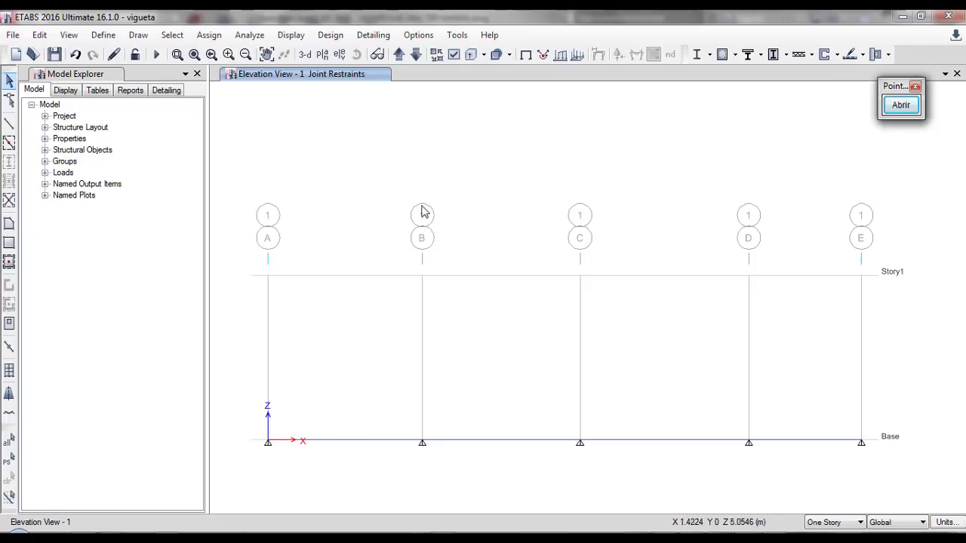
left_click_drag(355, 438, 513, 442)
left_click_drag(773, 458, 805, 392)
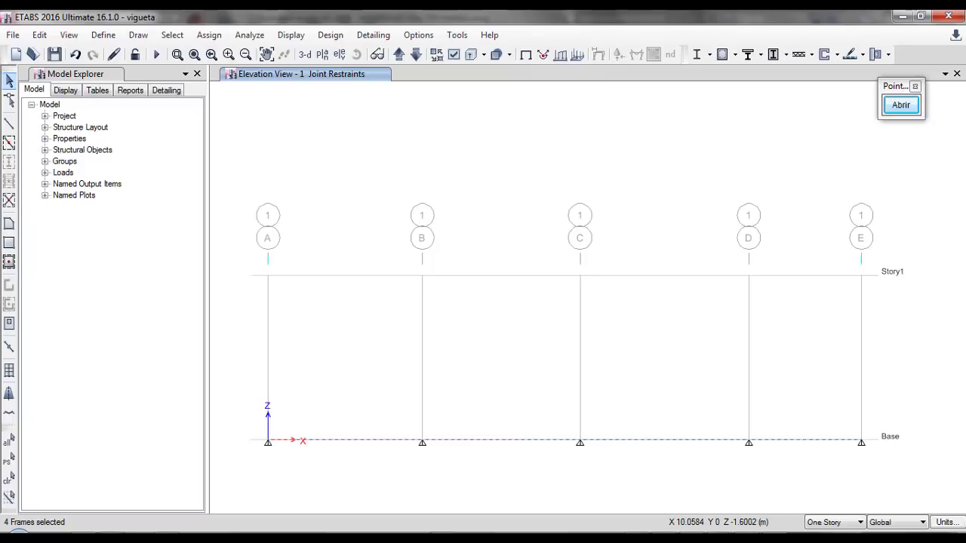
left_click(759, 521)
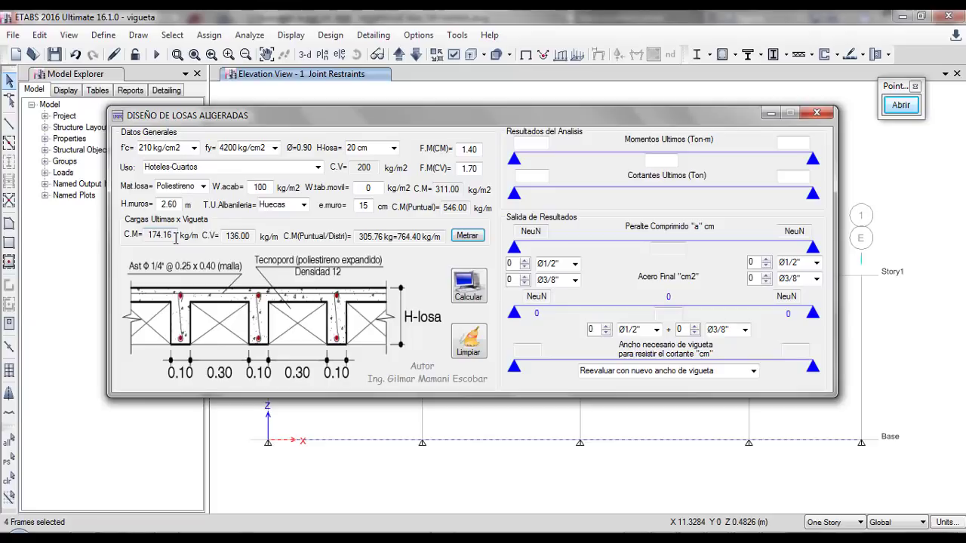
left_click(674, 97)
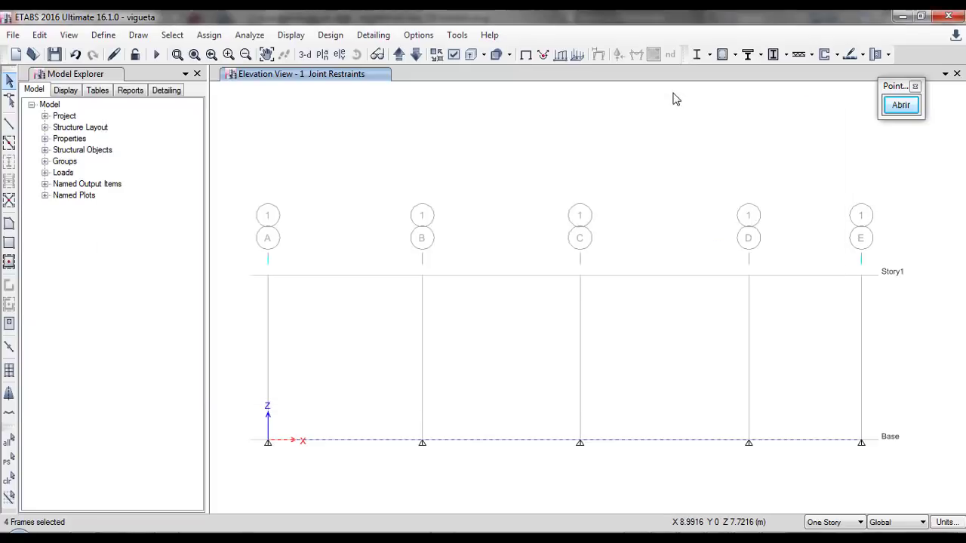
left_click(209, 35)
mouse_move(239, 177)
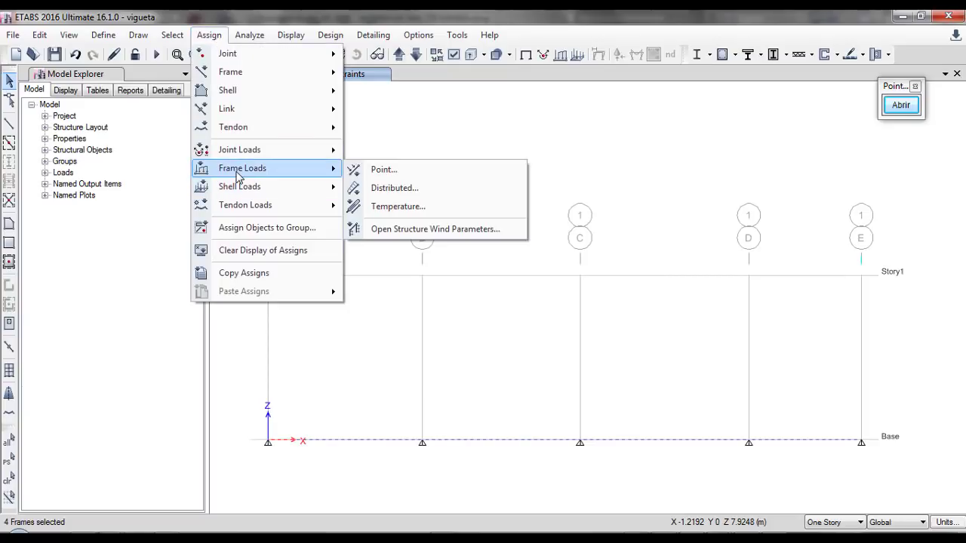
left_click(385, 188)
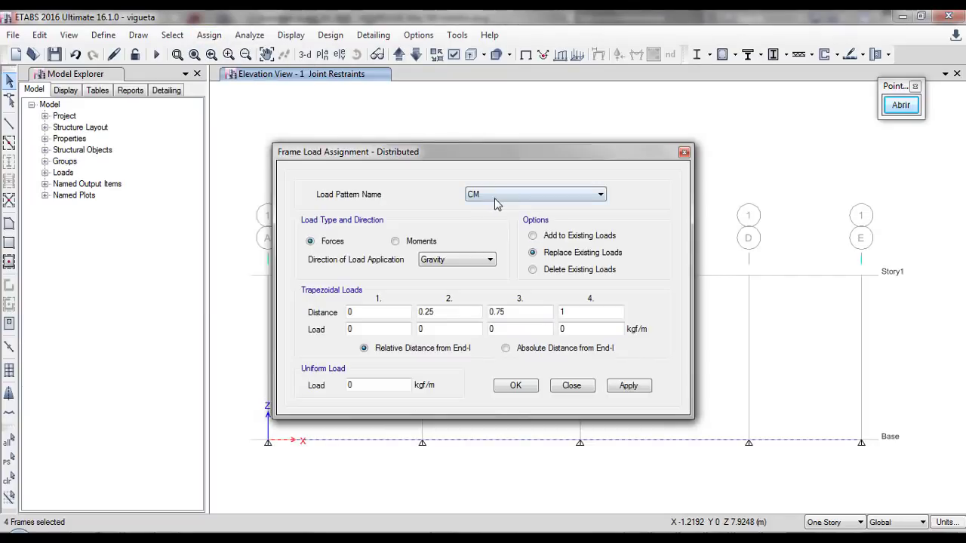
left_click(496, 198)
left_click(487, 209)
left_click_drag(381, 384, 316, 388)
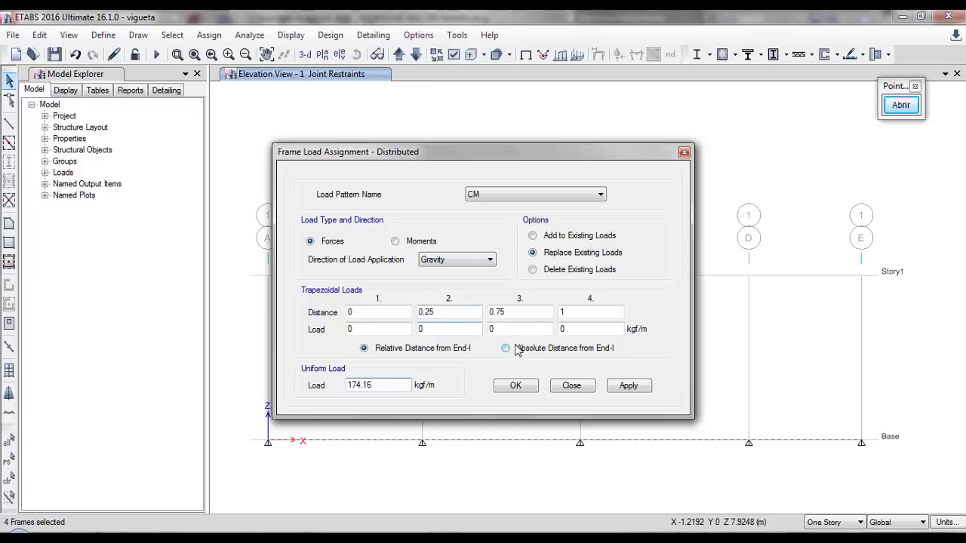
left_click(516, 386)
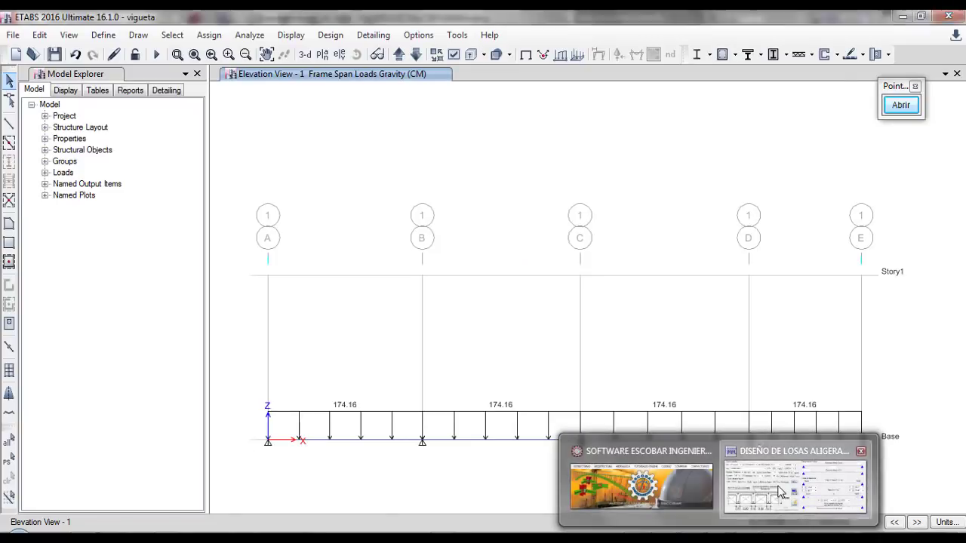
Assign all four joist spans a uniform CV gravity load of 136 kgf/m, read from the Diseño de Losas Aligeradas calculator
left_click(800, 483)
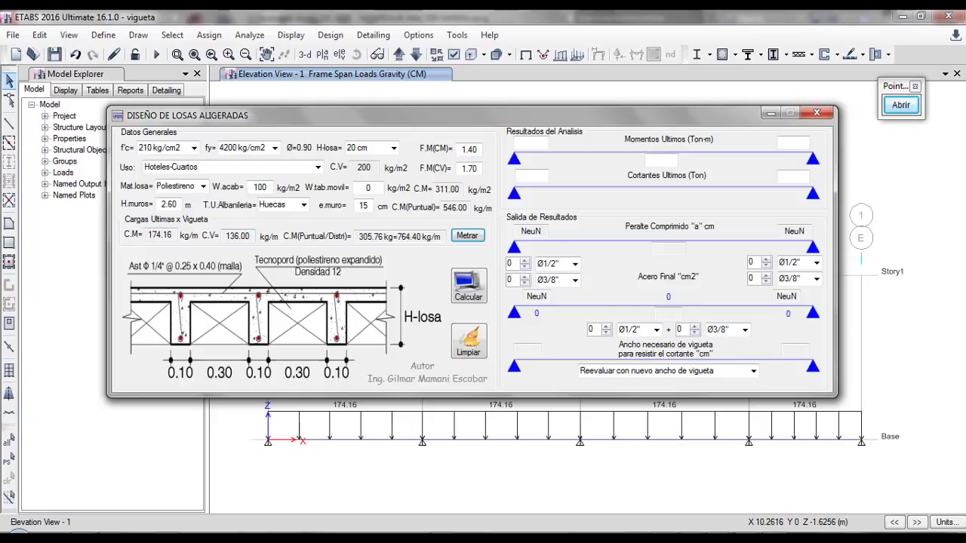
left_click(634, 420)
left_click_drag(376, 462, 346, 412)
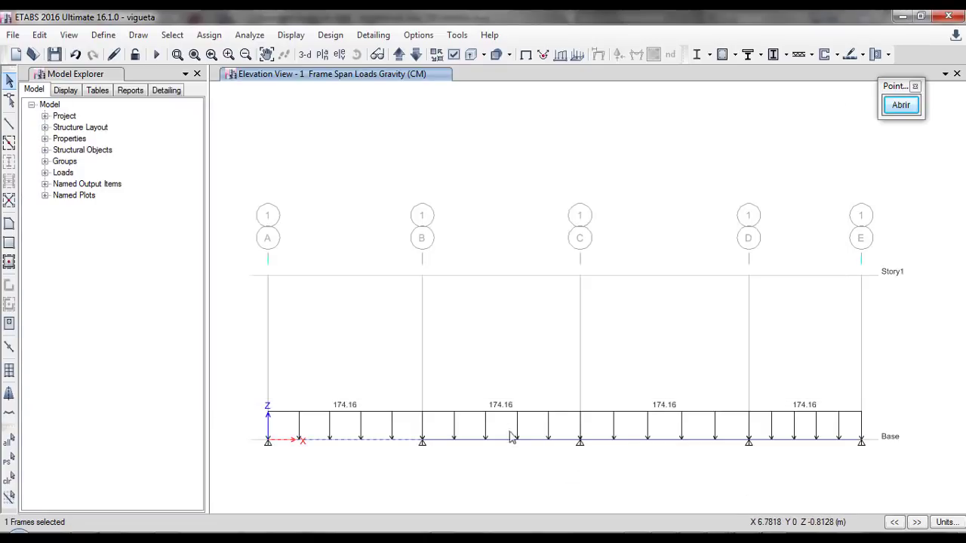
left_click(511, 439)
left_click(664, 439)
left_click(785, 439)
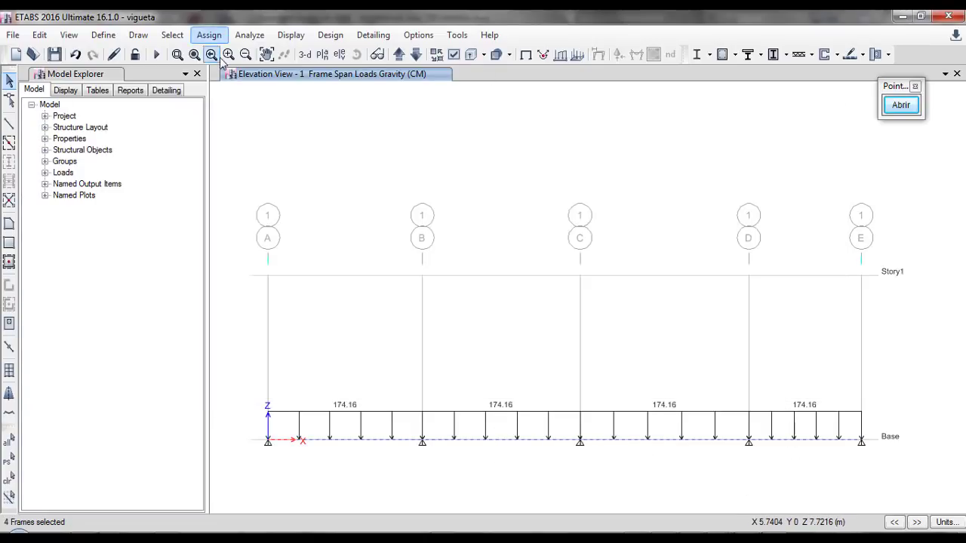
left_click(209, 34)
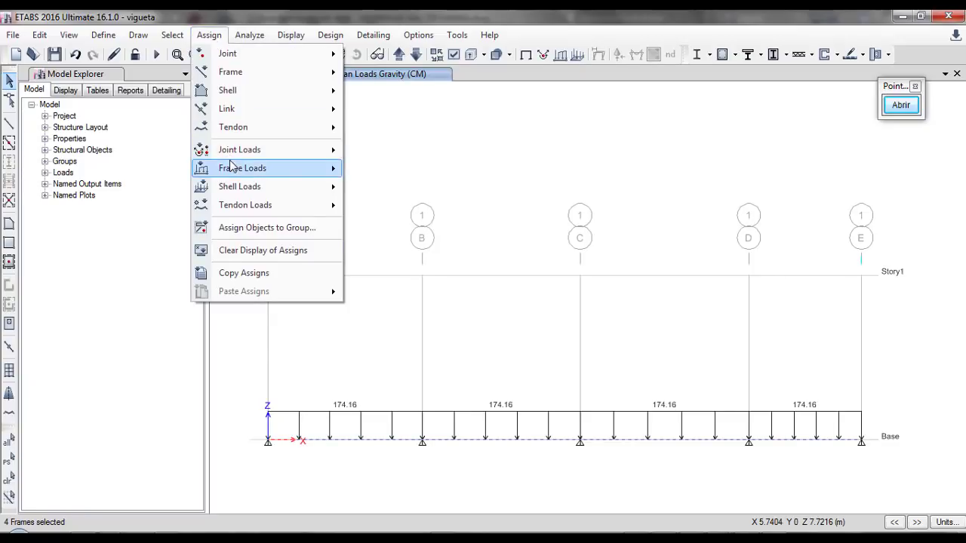
mouse_move(230, 166)
left_click(368, 189)
left_click(506, 194)
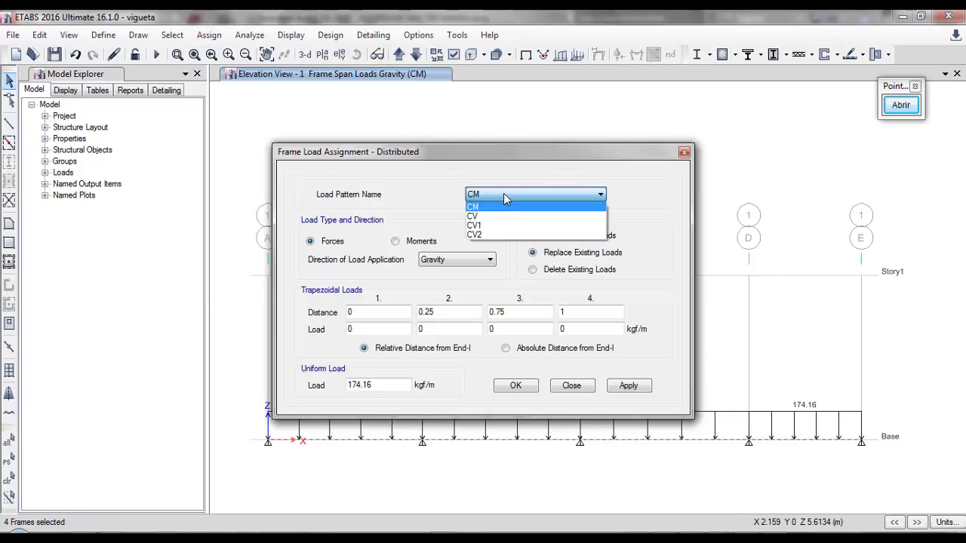
left_click(498, 216)
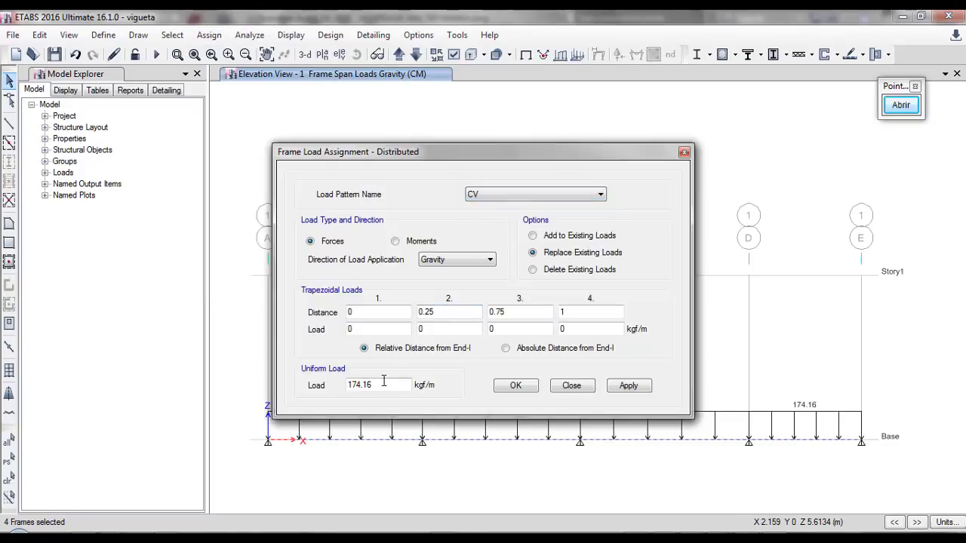
left_click_drag(384, 381, 316, 387)
type("136")
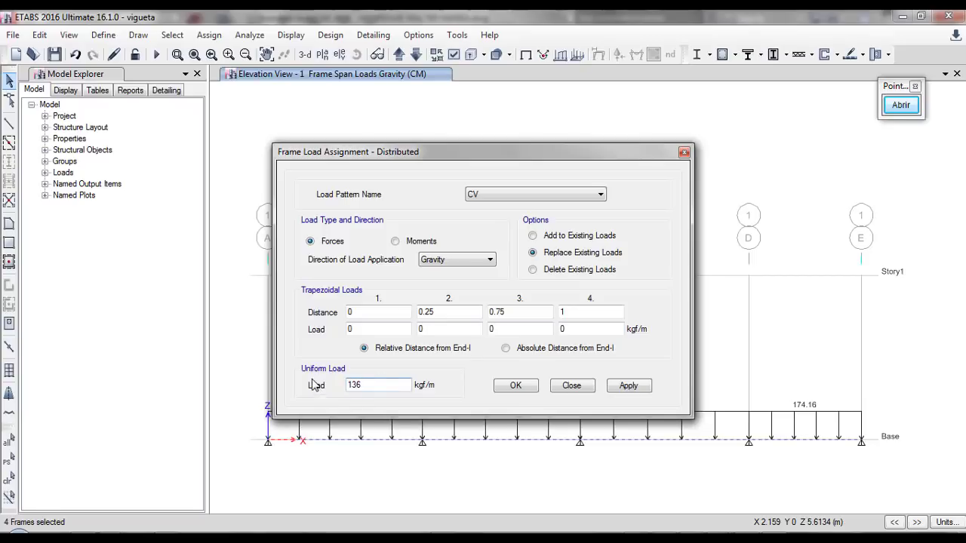
left_click(516, 386)
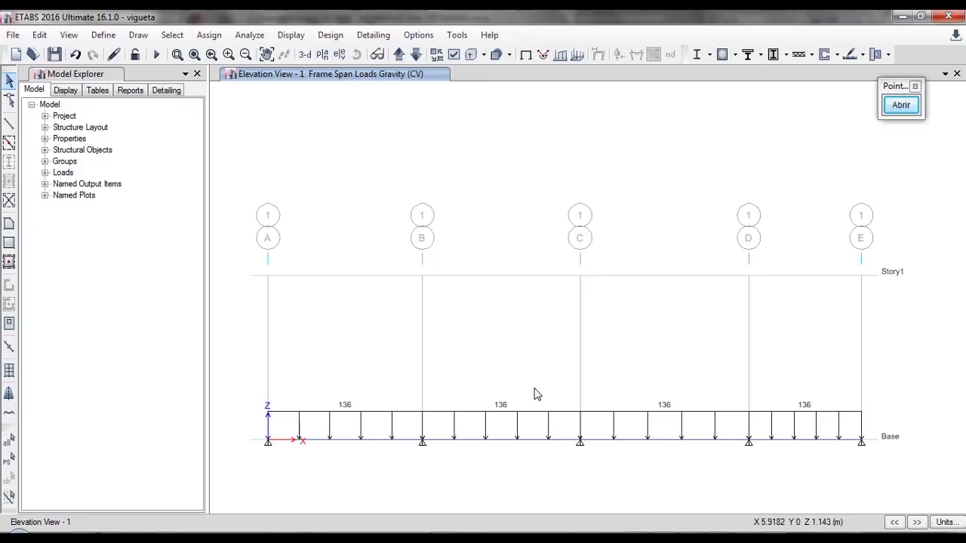
Assign a uniform CV1 gravity load of 136 kgf/m to the alternate joist spans A-B and C-D
left_click_drag(358, 468, 325, 375)
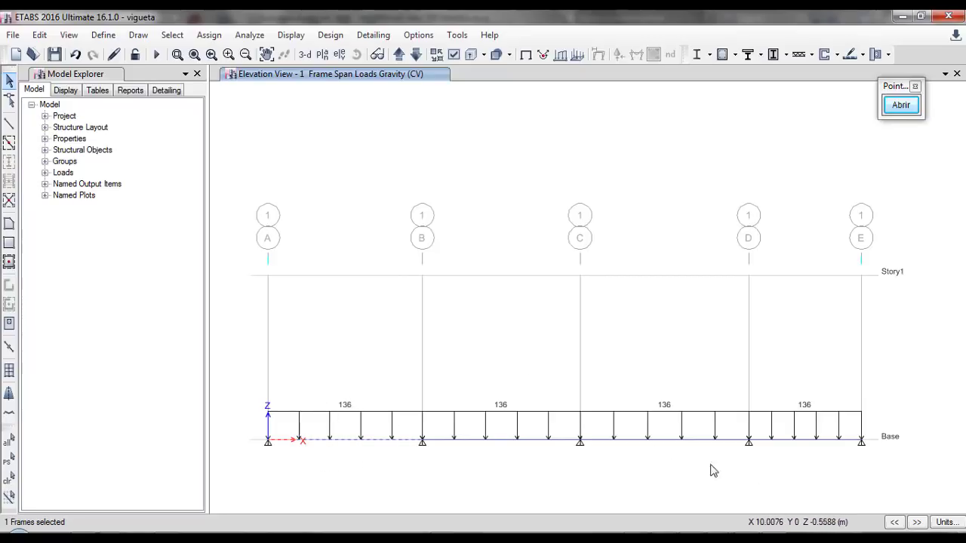
left_click_drag(674, 456, 645, 396)
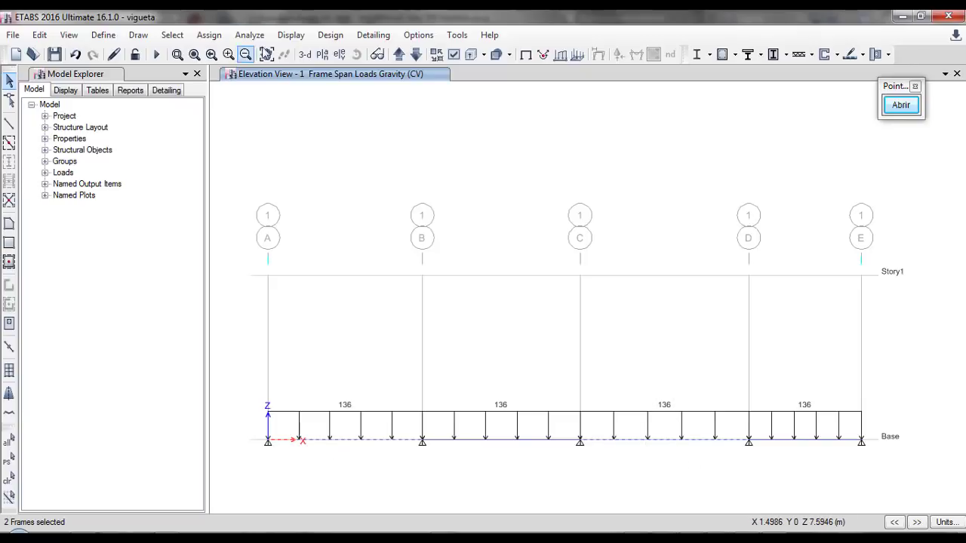
left_click(210, 35)
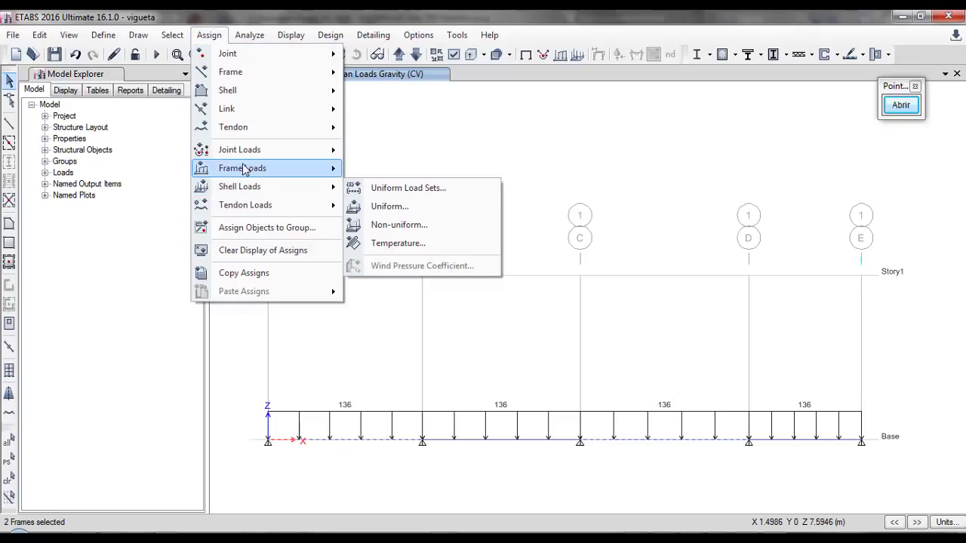
mouse_move(238, 173)
left_click(394, 189)
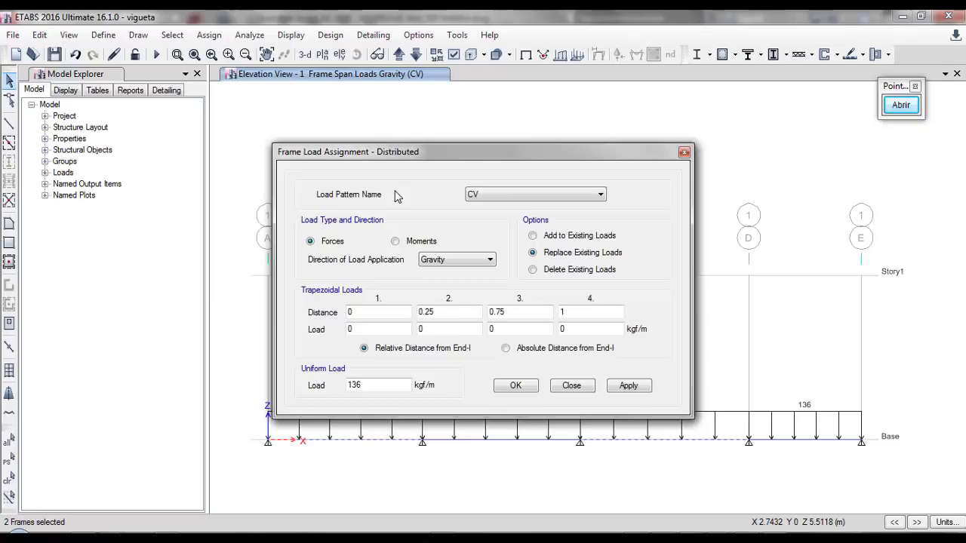
left_click(502, 196)
left_click(481, 225)
left_click(514, 388)
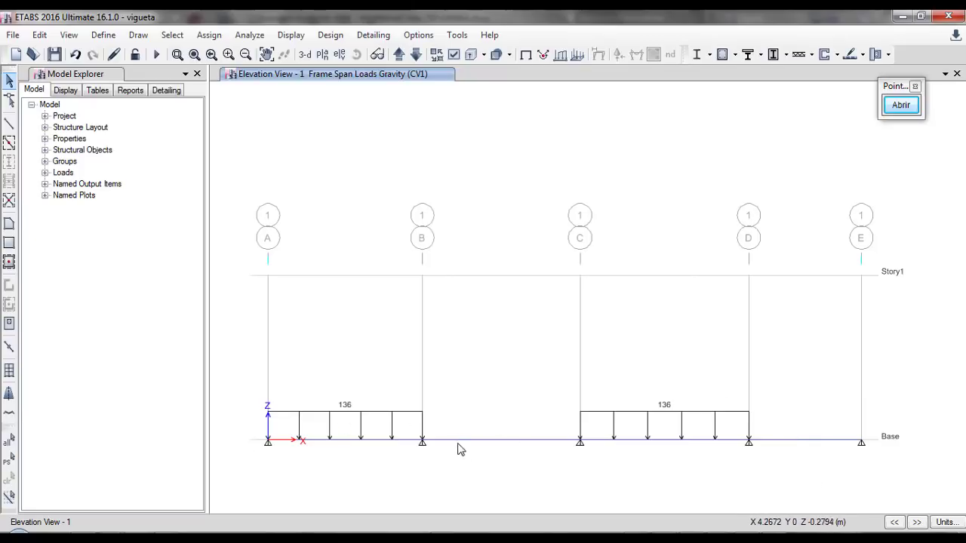
Assign a uniform CV2 gravity load of 136 kgf/m to the alternate joist spans B-C and D-E
left_click_drag(512, 456, 481, 416)
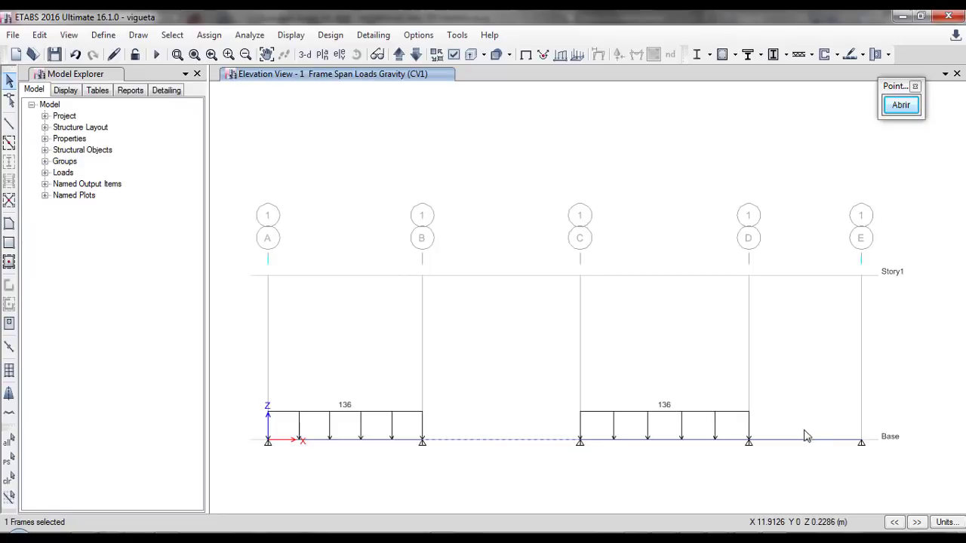
left_click_drag(796, 453, 781, 419)
left_click(210, 35)
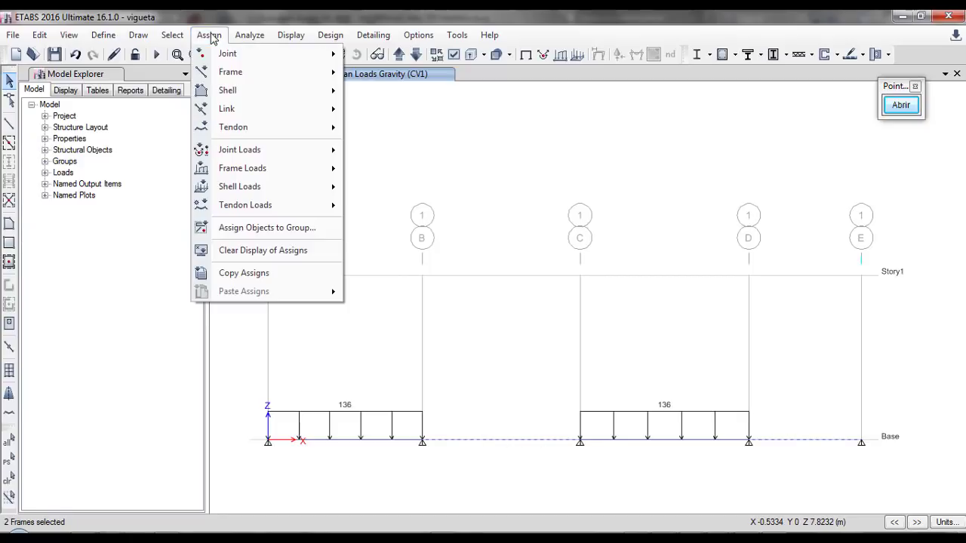
mouse_move(238, 169)
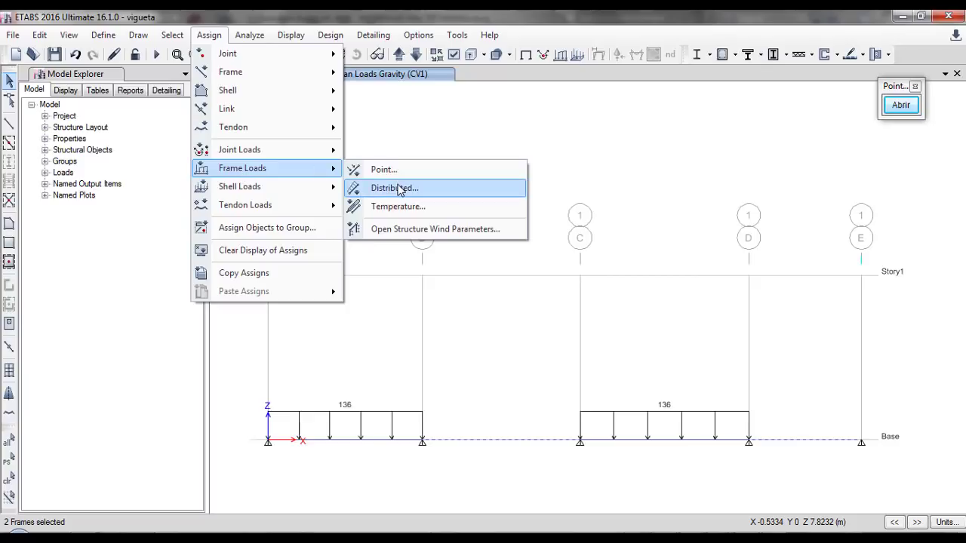
left_click(400, 188)
left_click(546, 198)
left_click(489, 240)
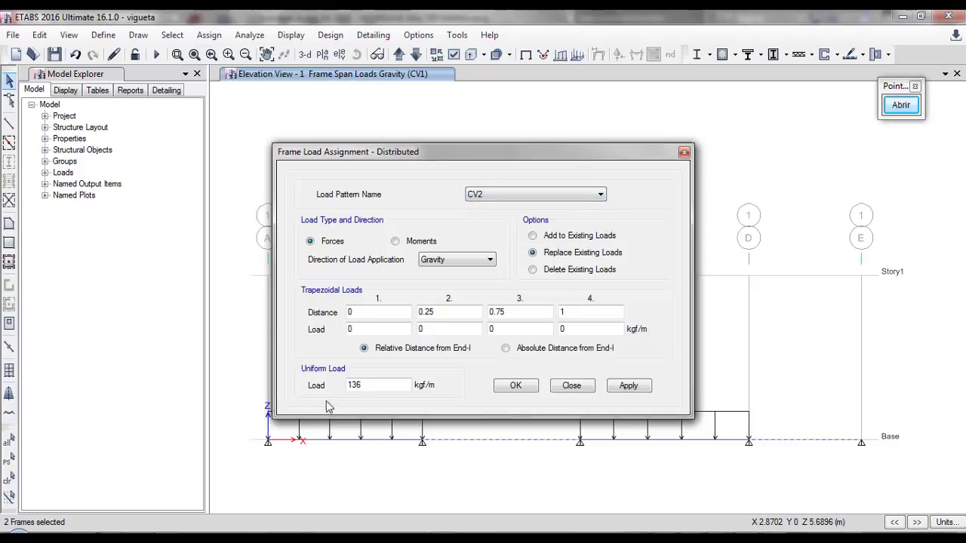
left_click(516, 386)
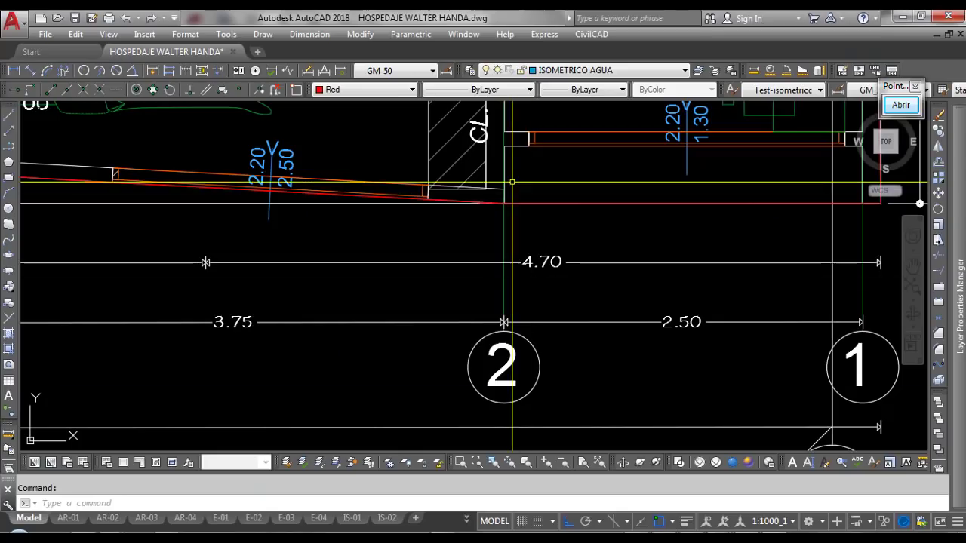
In the AutoCAD floor plan of the second and third levels, examine the bathroom wall of HAB. N°4 and the spacing between axes 5 and 4
scroll(522, 262, "down", 3)
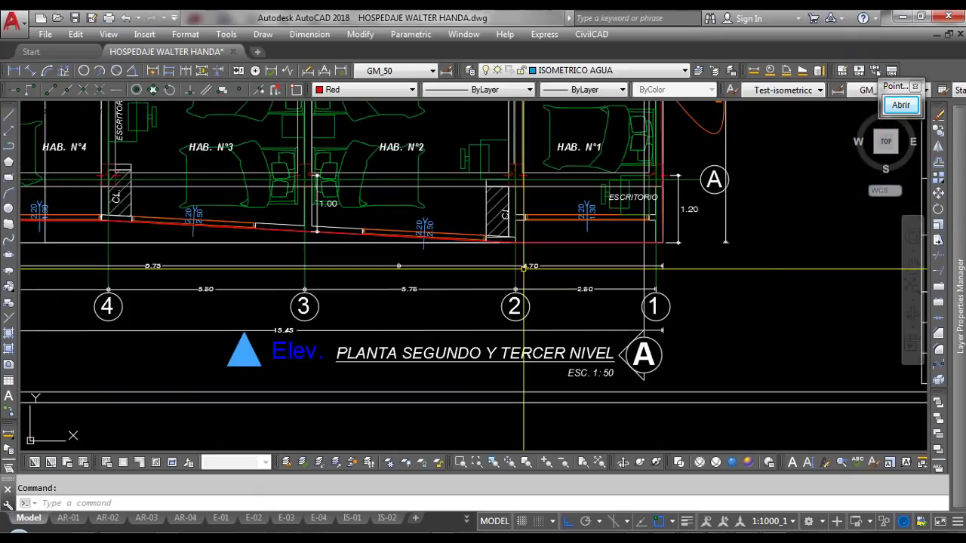
scroll(529, 248, "down", 4)
scroll(529, 249, "up", 7)
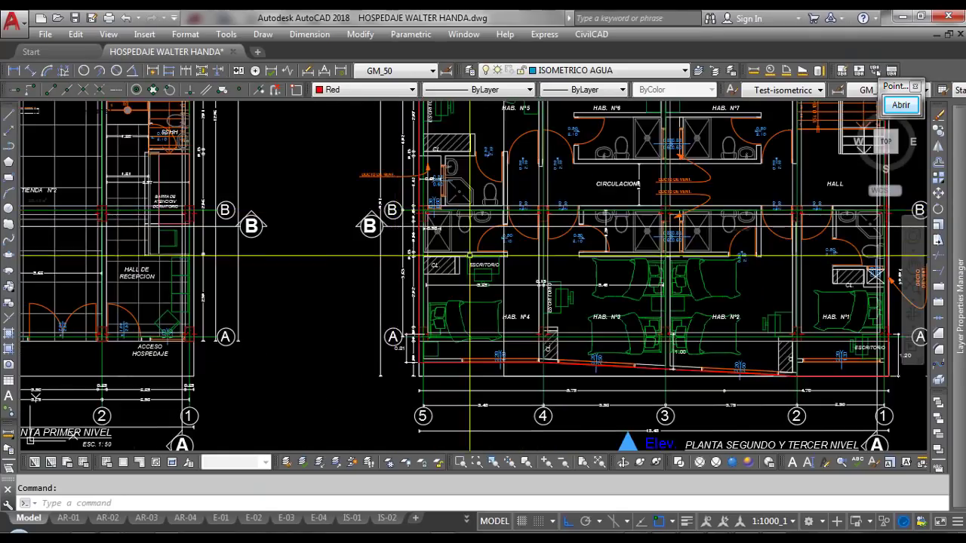
scroll(529, 248, "up", 2)
scroll(531, 250, "down", 2)
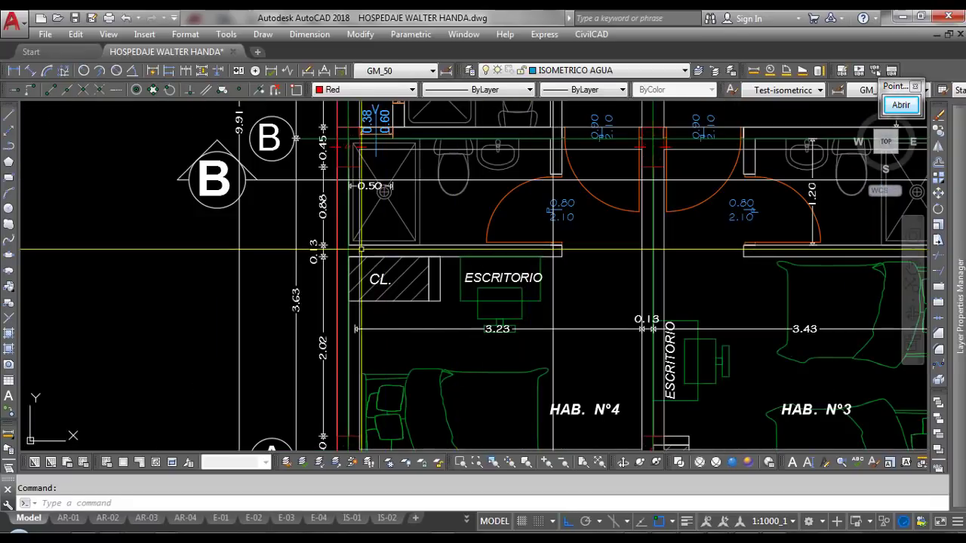
scroll(476, 241, "down", 4)
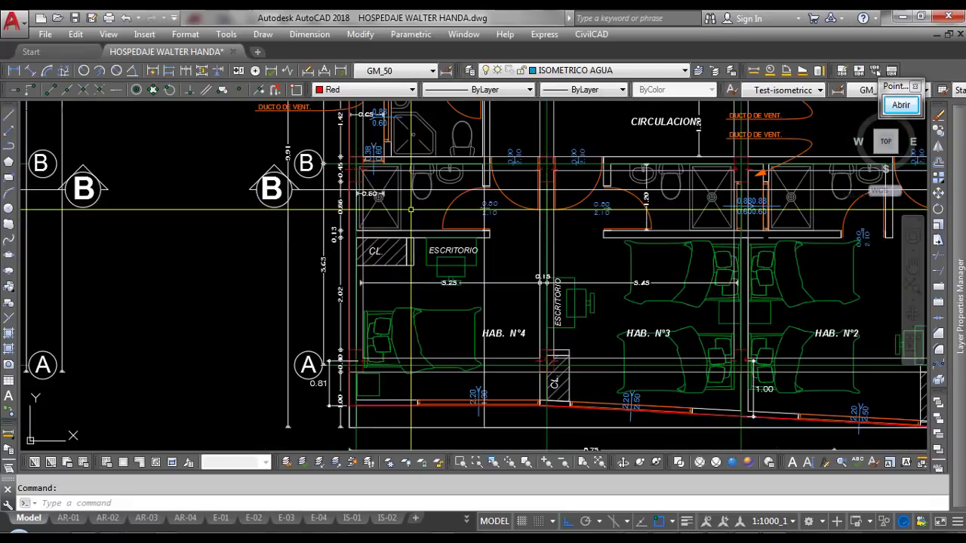
scroll(452, 385, "up", 4)
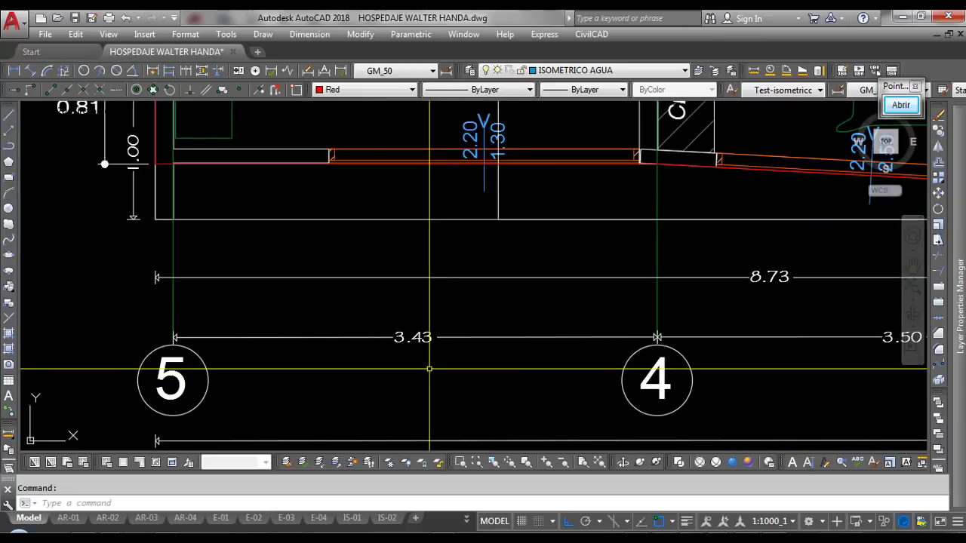
scroll(454, 378, "down", 4)
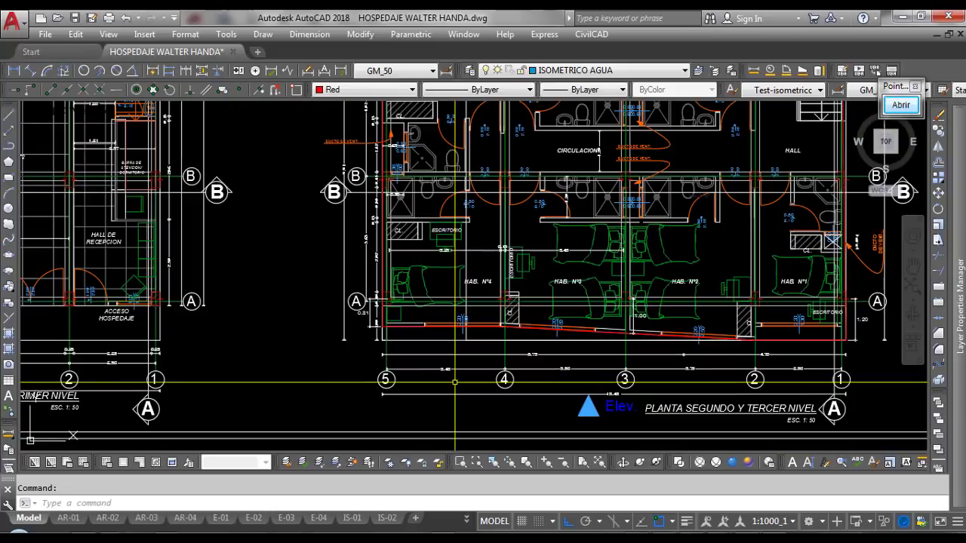
scroll(478, 176, "up", 5)
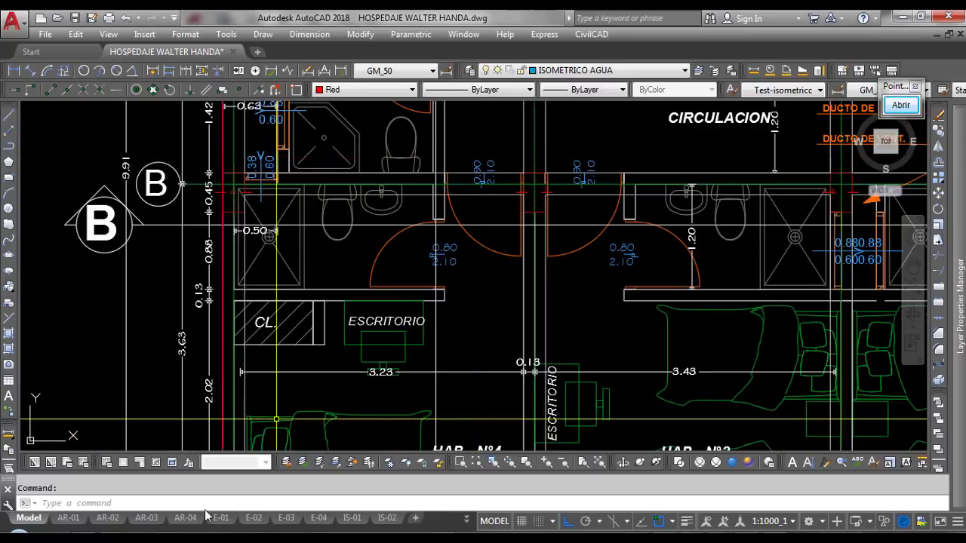
In the HP 50G calculator, clear the previous entry, subtract 0.9 from 3.43 to get the wall's distance along the span, and close it
left_click(70, 530)
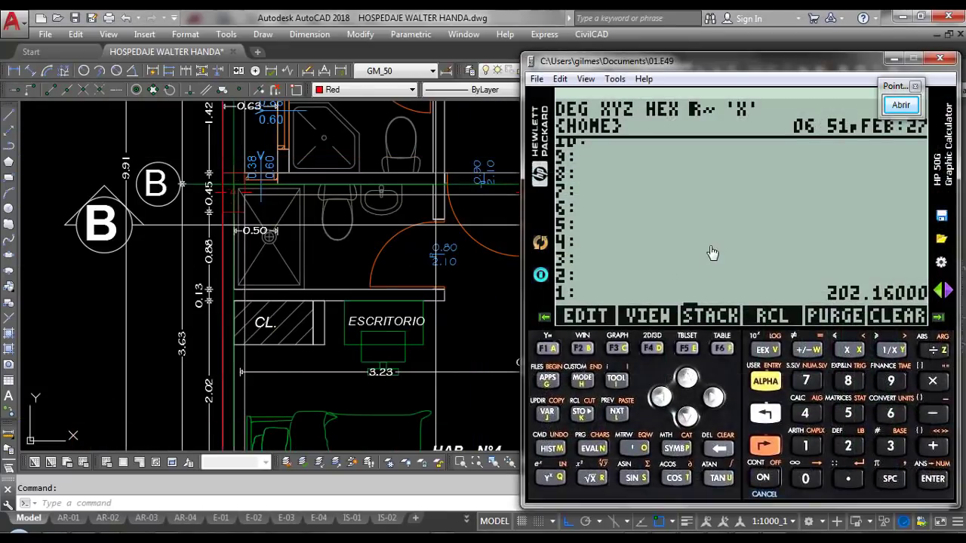
key("BackSpace")
type("3.434")
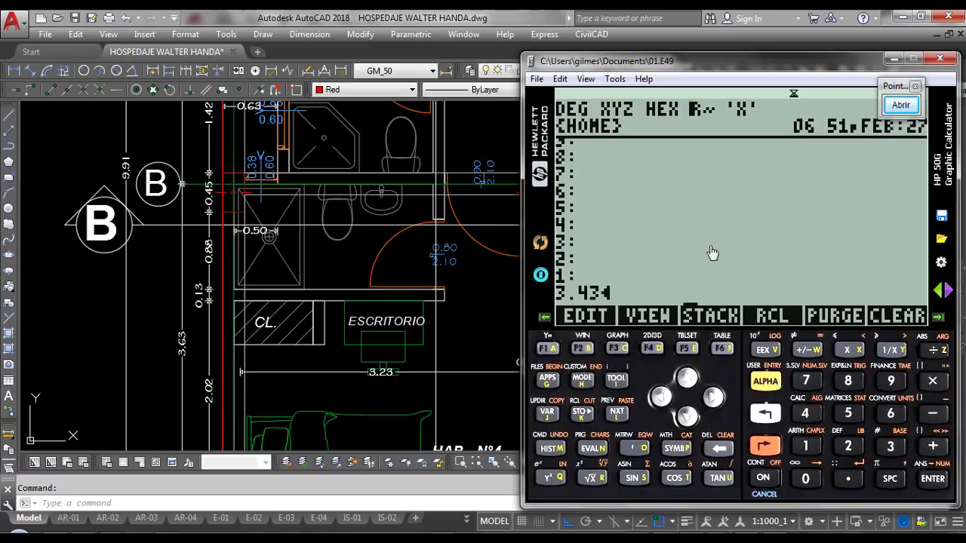
key("Return")
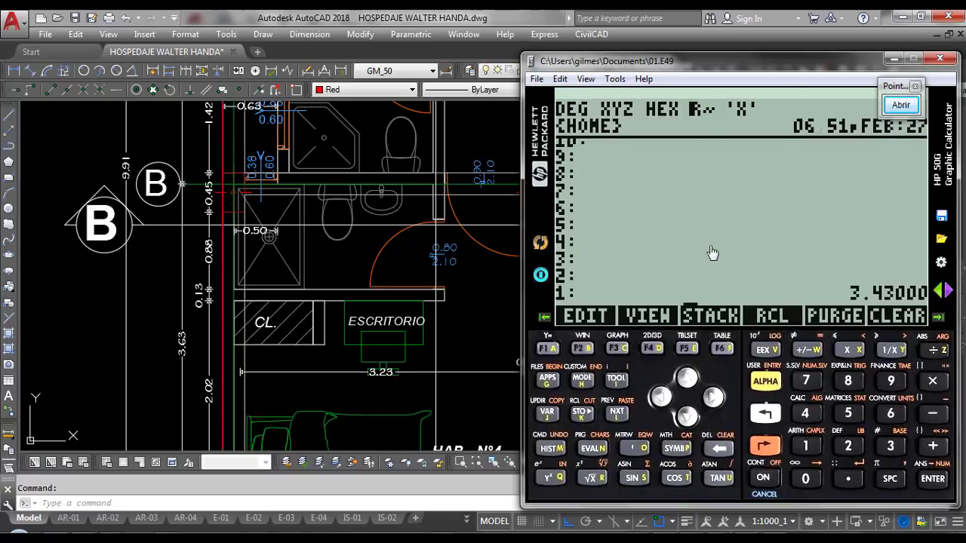
type("0.9")
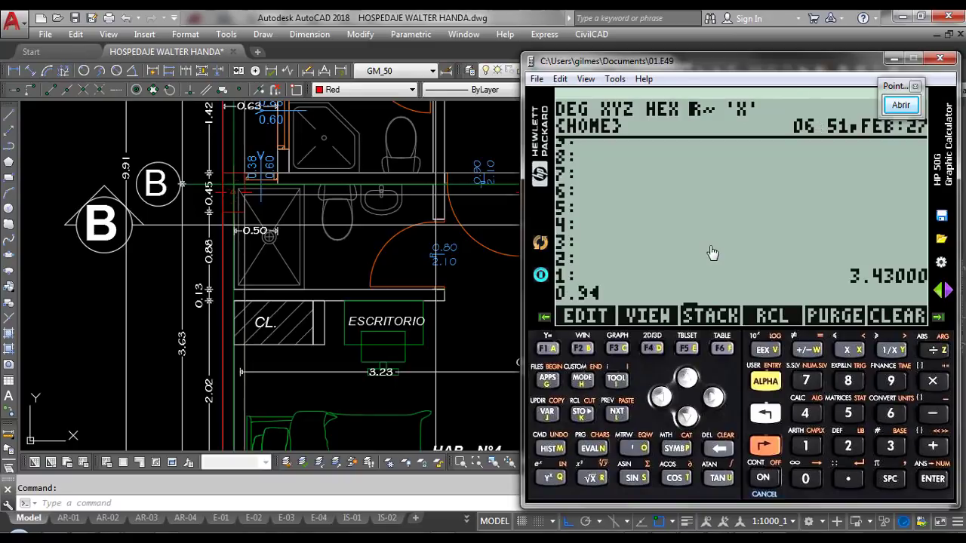
key("Return")
key("minus")
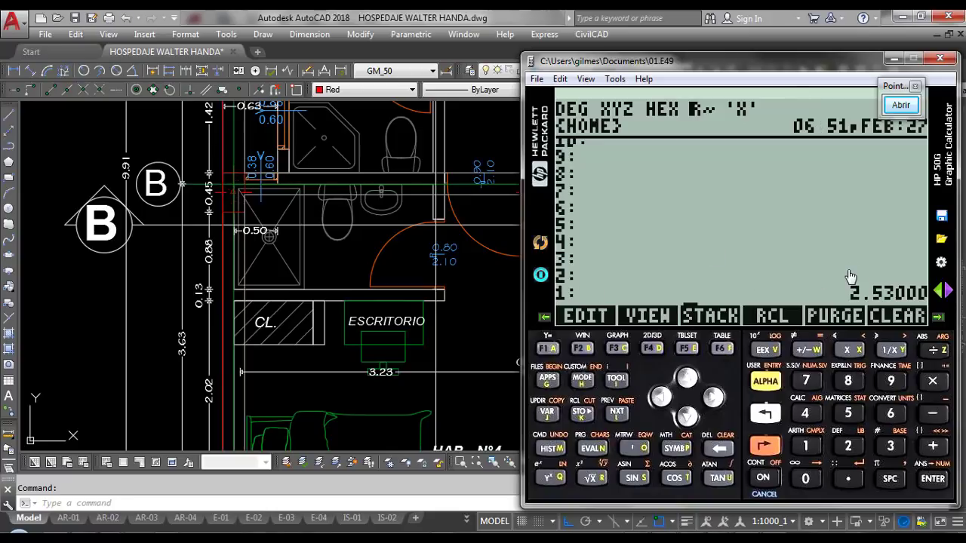
left_click(939, 60)
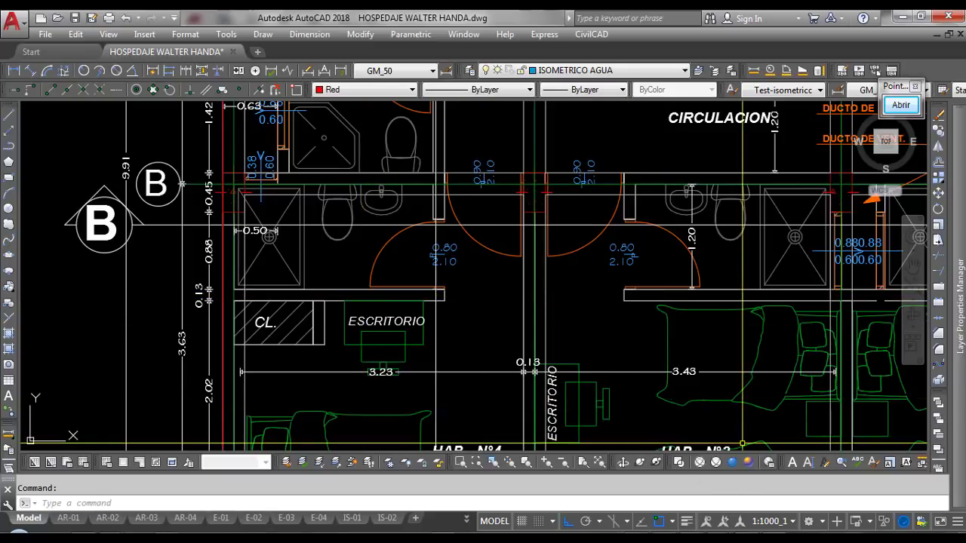
After checking the wall load in the slab calculator, set up span A-B's distributed load in ETABS with pattern CM, zero uniform load and absolute distances
left_click(811, 484)
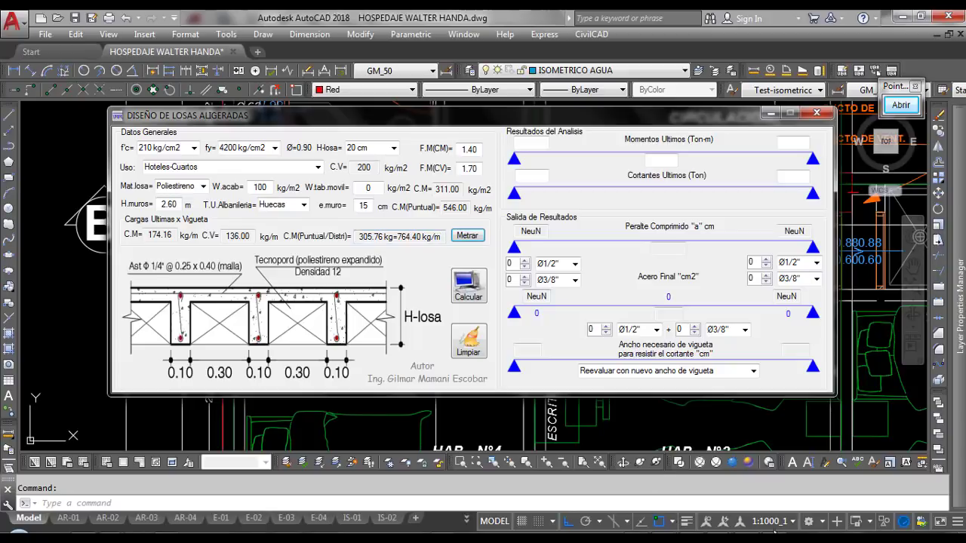
key("alt+Tab")
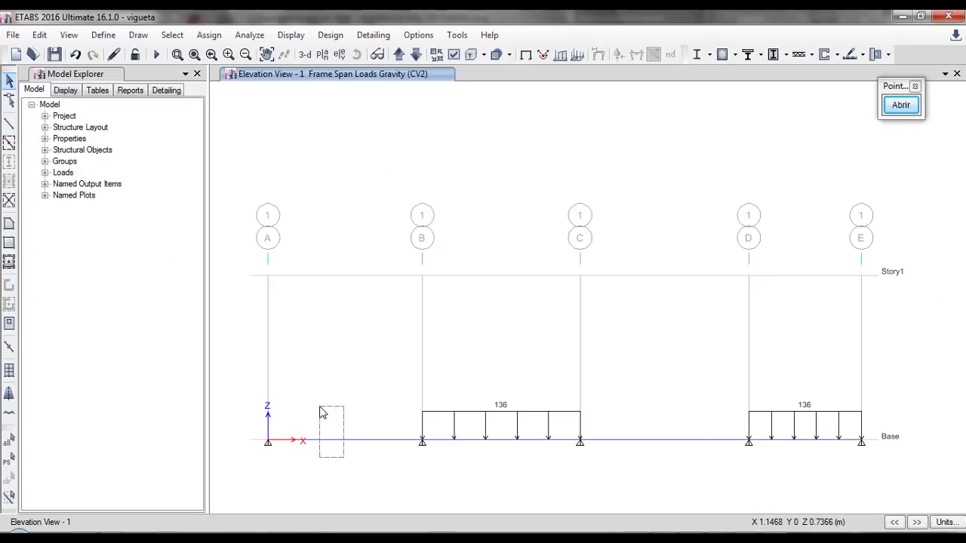
left_click(215, 34)
mouse_move(240, 169)
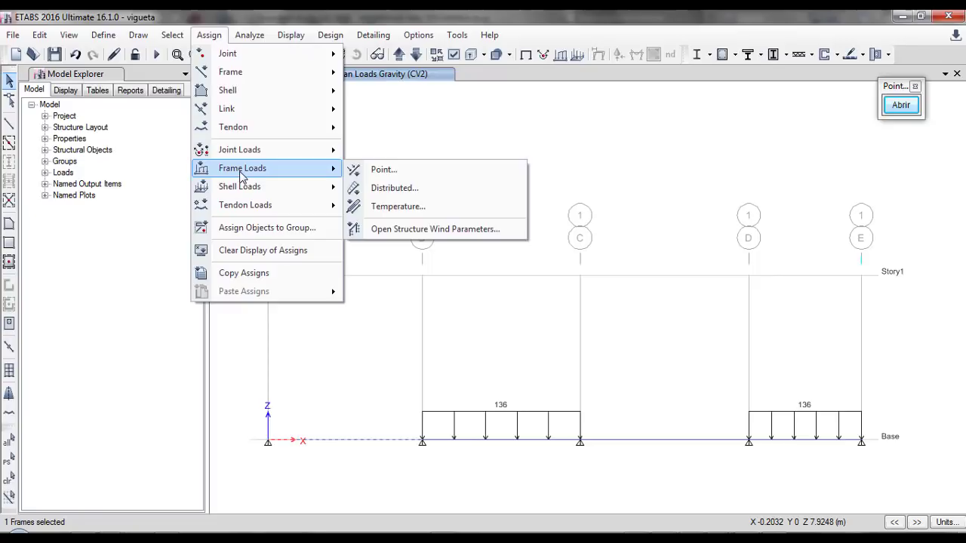
left_click(392, 189)
left_click(487, 194)
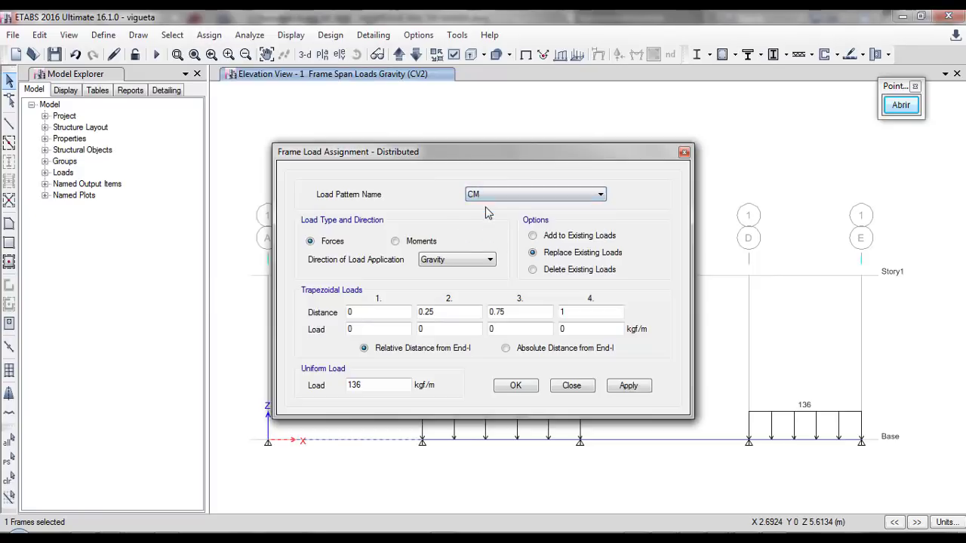
left_click(487, 211)
left_click_drag(410, 386, 338, 385)
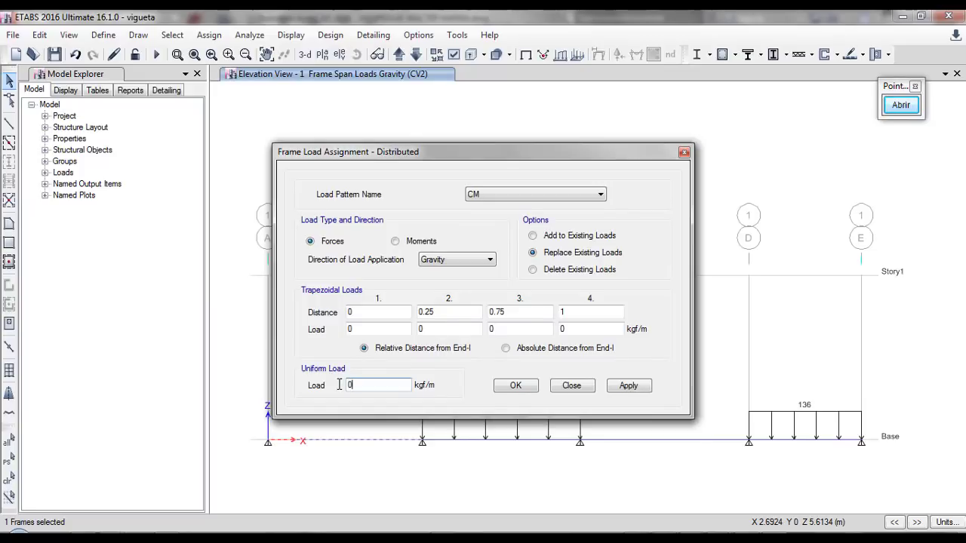
left_click(513, 356)
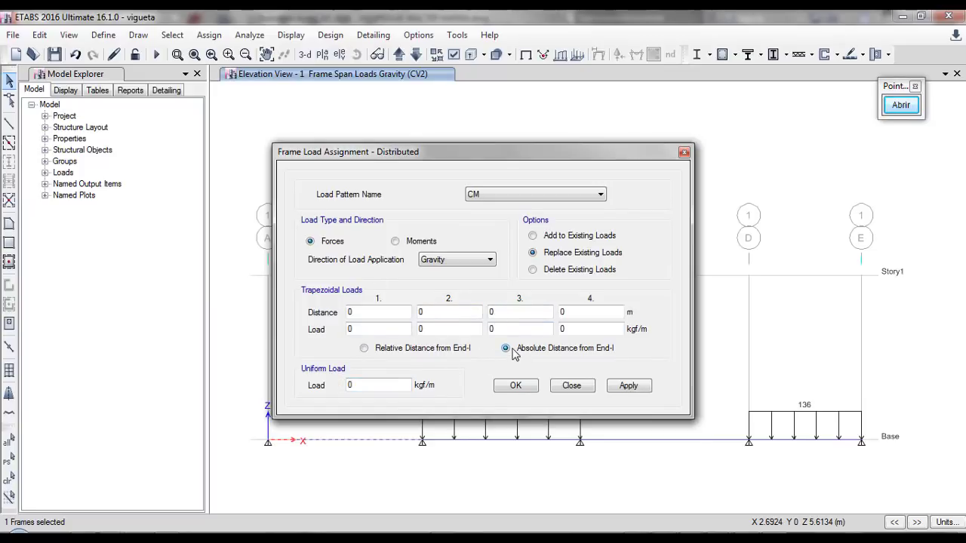
Try to assign the partition wall load of 764.4 kgf/m on span A-B from 0 to 2.5 m, rechecking its value in the slab calculator
double_click(440, 313)
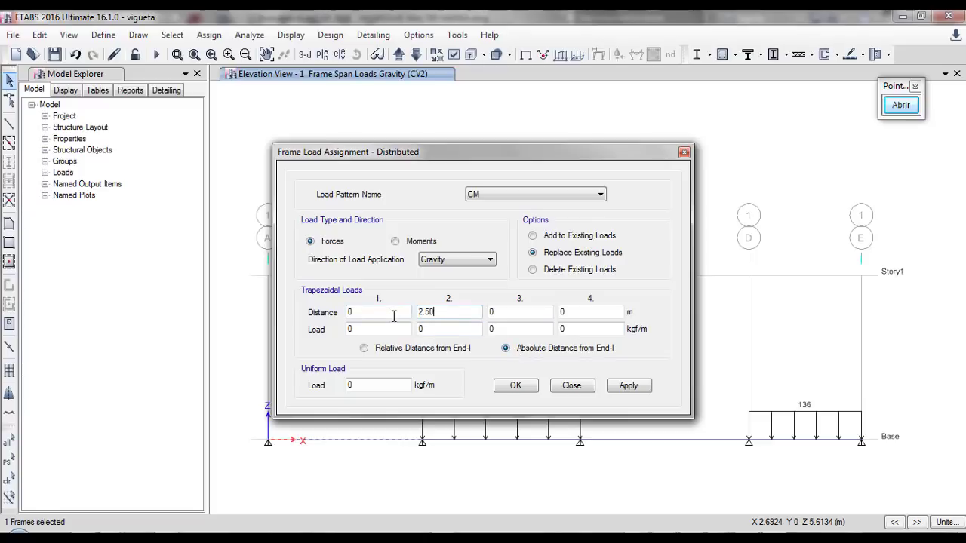
type("2.50")
key("Tab")
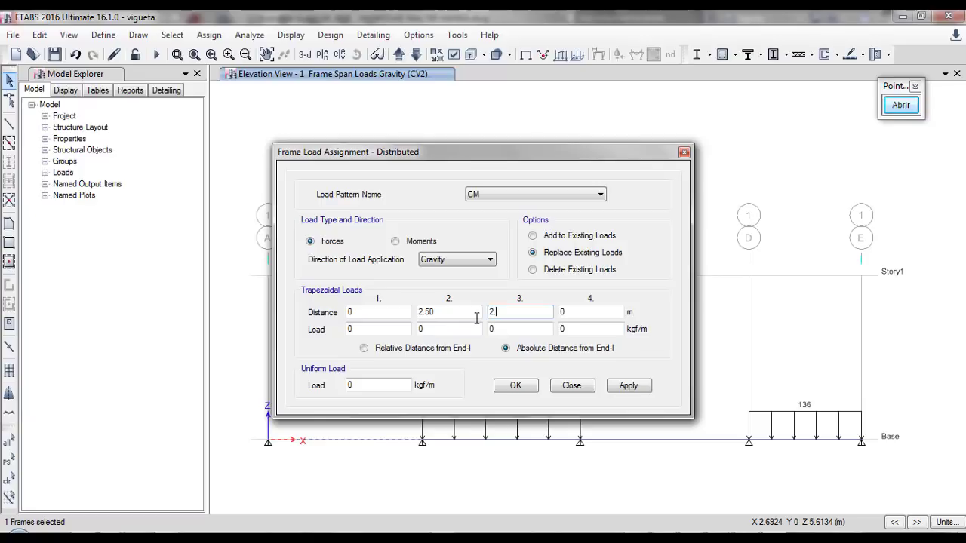
type("2.50")
double_click(350, 329)
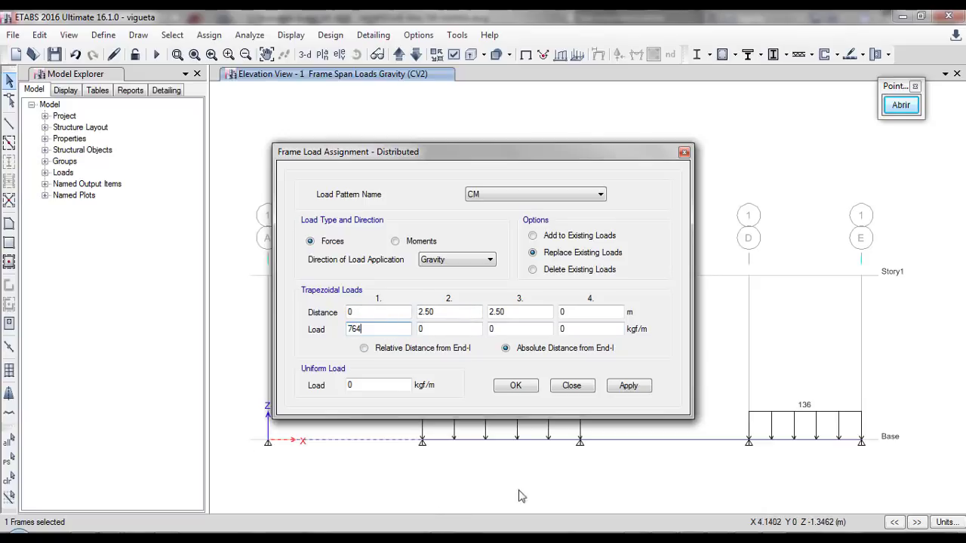
left_click(780, 510)
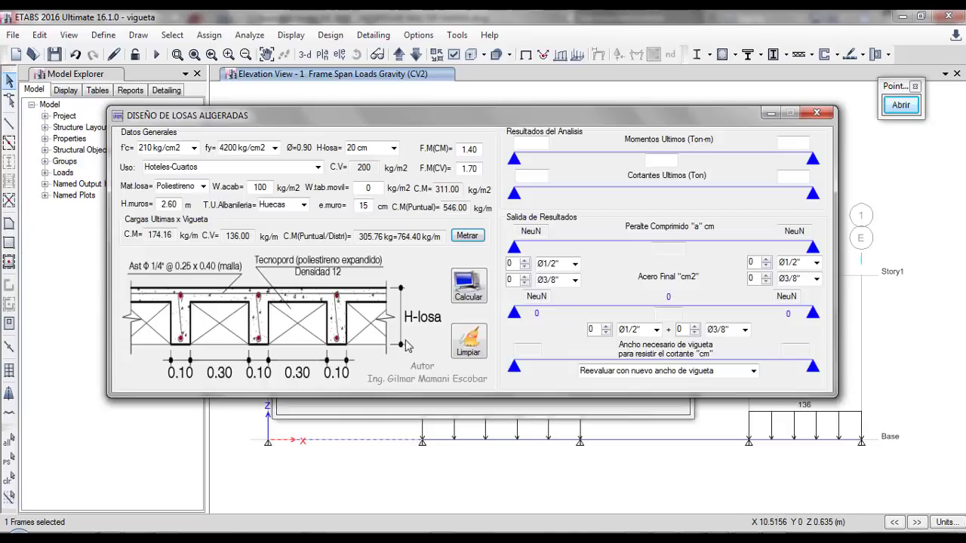
left_click(771, 112)
left_click(368, 330)
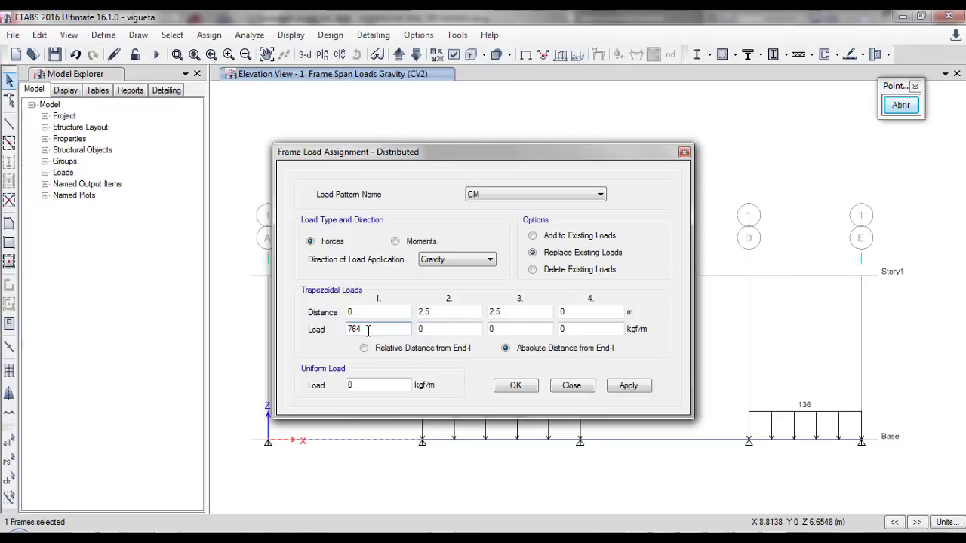
key("Tab")
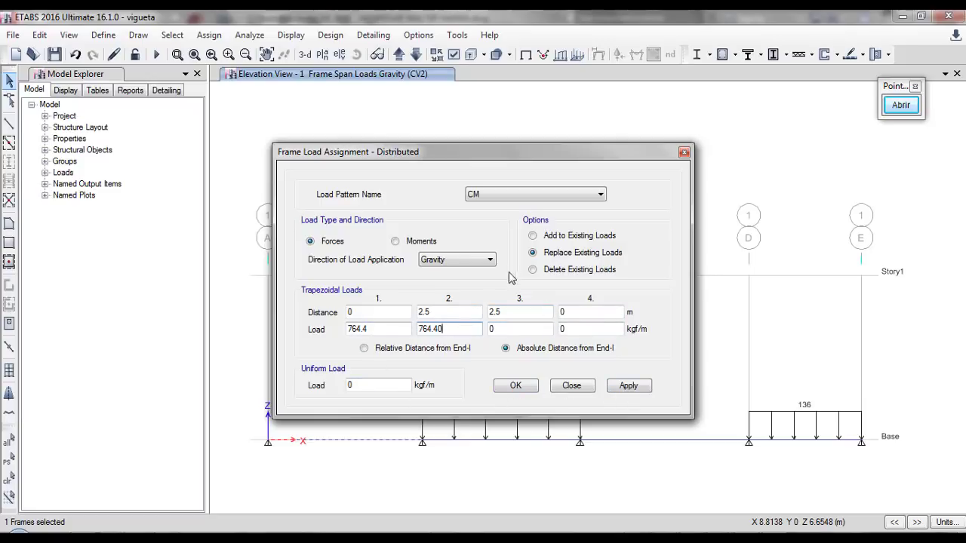
left_click(516, 386)
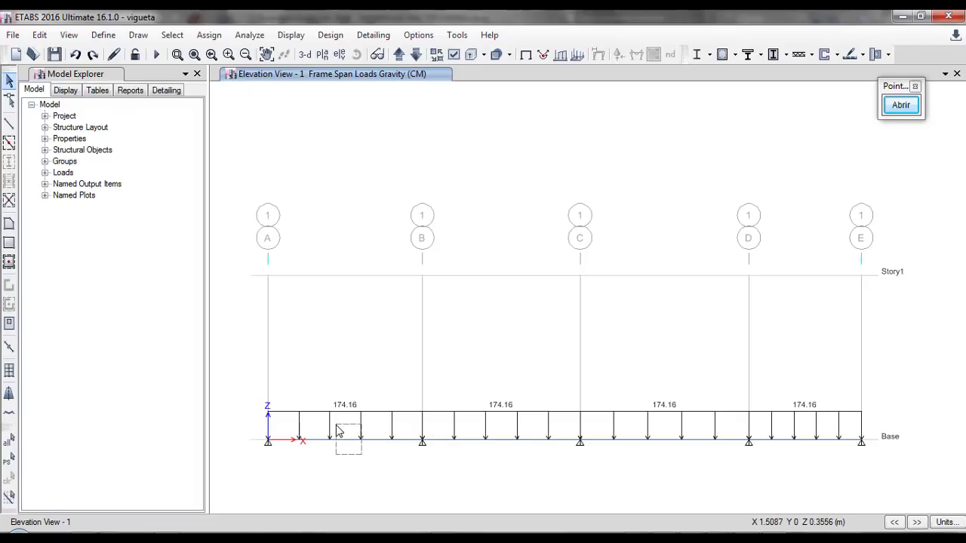
Add a CM gravity load of 764.4 kgf/m from 0 to 2.5 m to span A-B's existing loads, with distances 2 and 3 at 2.5 m
left_click_drag(337, 430, 334, 431)
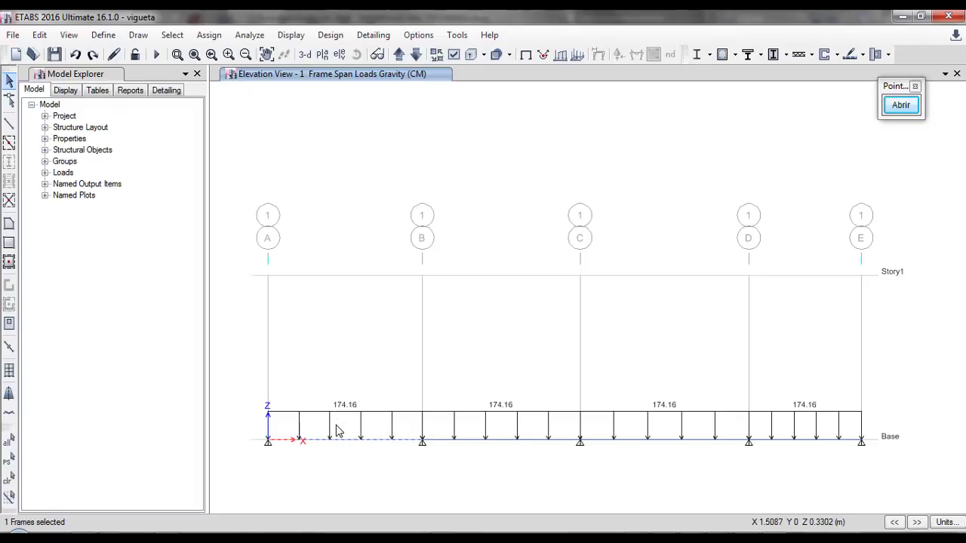
left_click(212, 35)
mouse_move(244, 172)
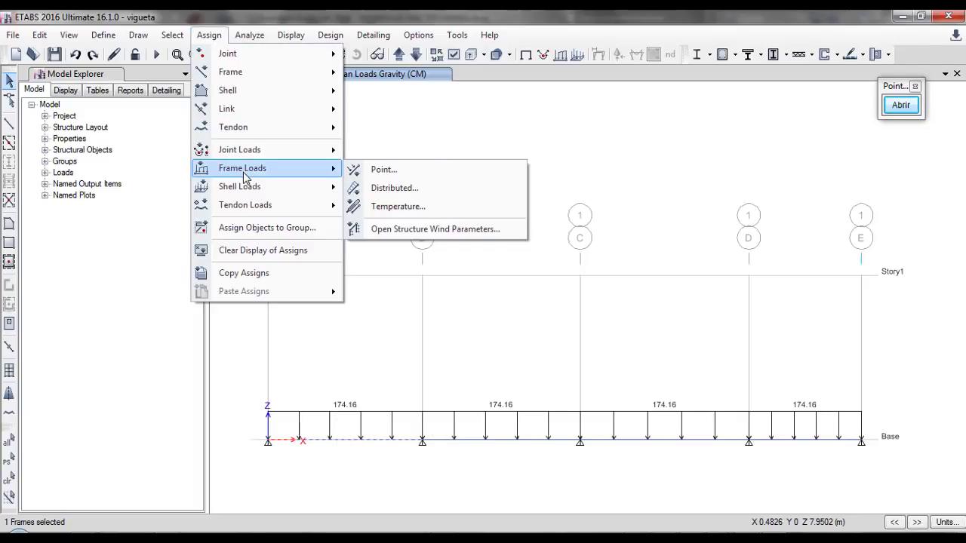
left_click(411, 189)
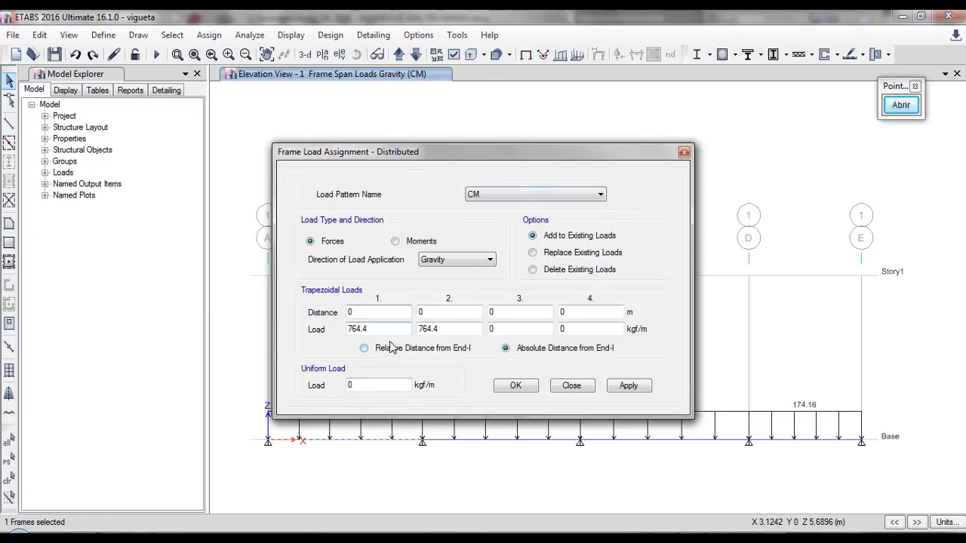
left_click(450, 312)
type("2")
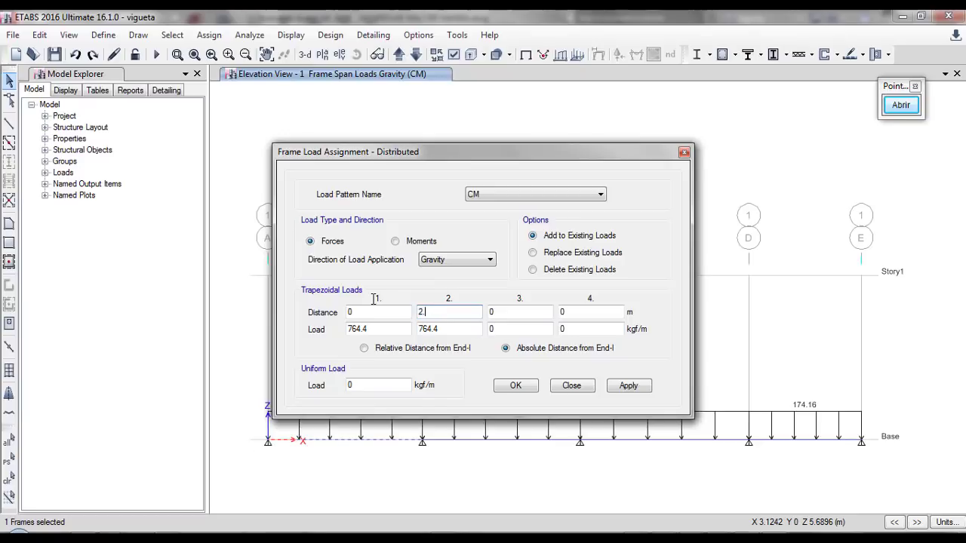
type(".5")
key("Tab")
type("2.5")
left_click(515, 386)
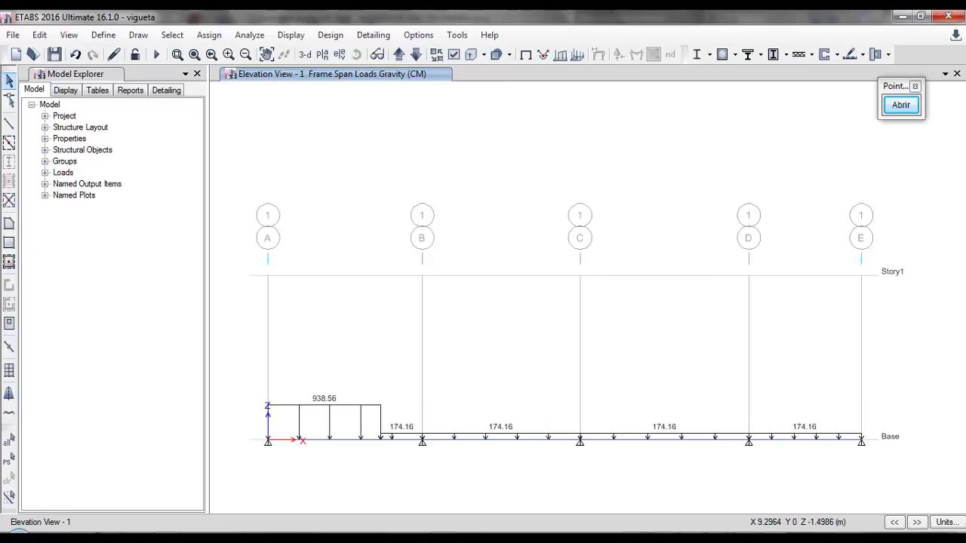
In the AutoCAD floor plan, examine the bathroom wall and door opening of HAB. N°3 and the spacing between axes 4 and 3
key("alt+Tab")
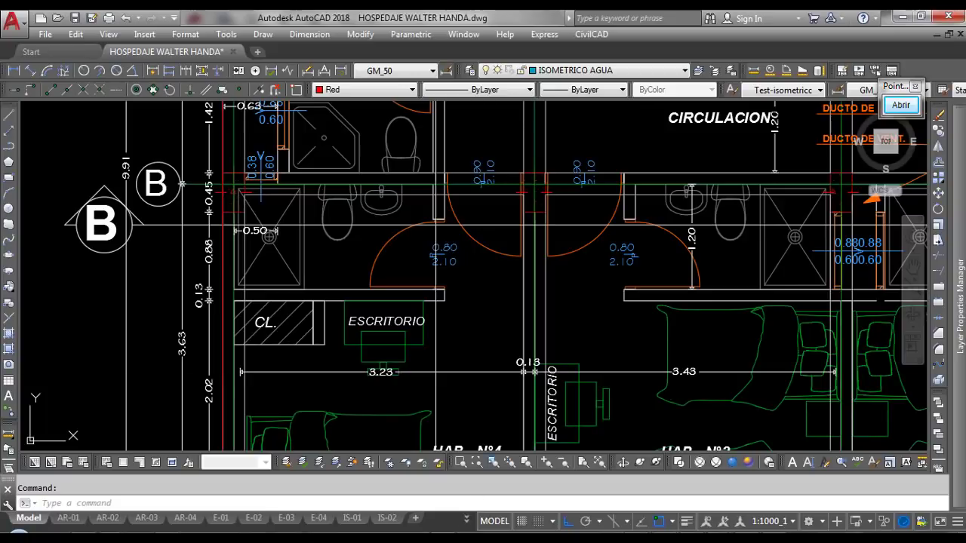
scroll(285, 279, "down", 3)
scroll(585, 286, "up", 5)
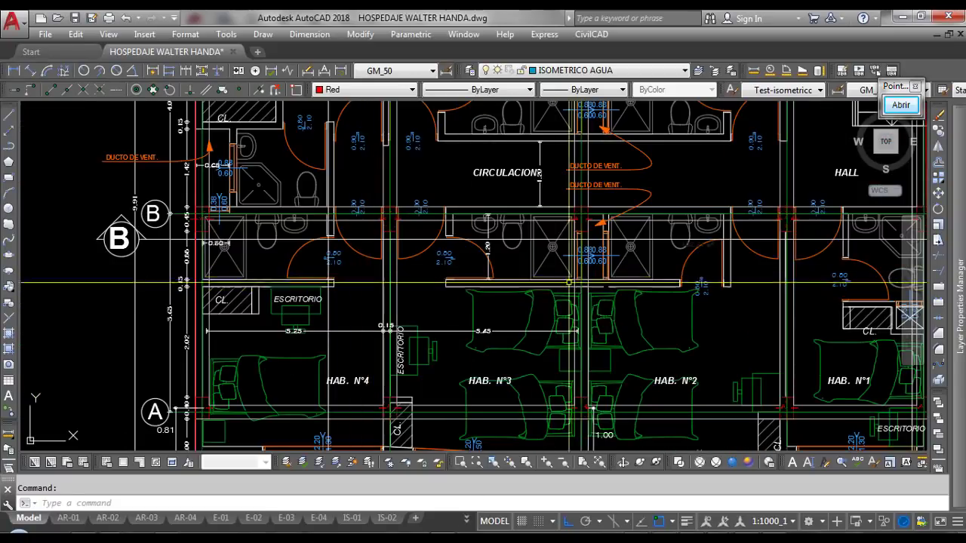
scroll(585, 286, "down", 5)
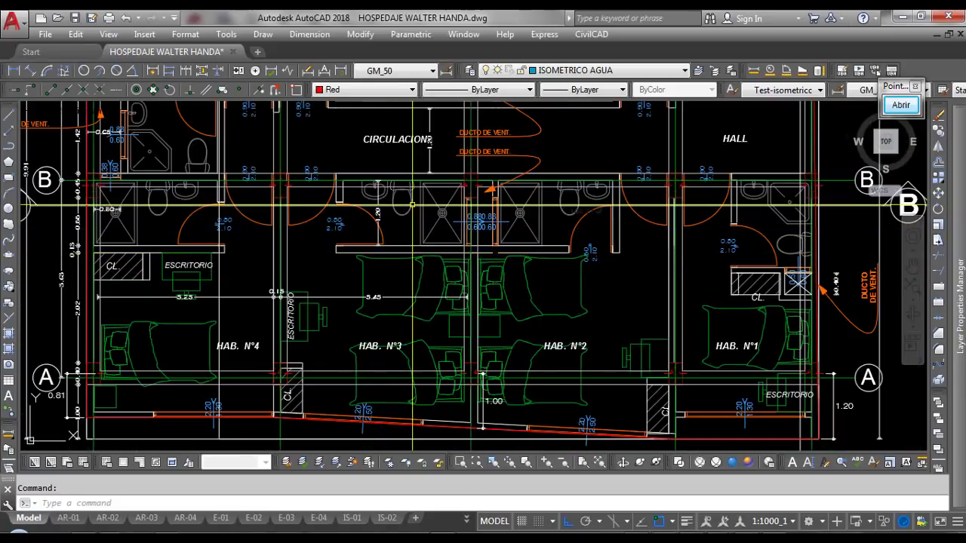
scroll(388, 319, "down", 2)
scroll(375, 235, "up", 2)
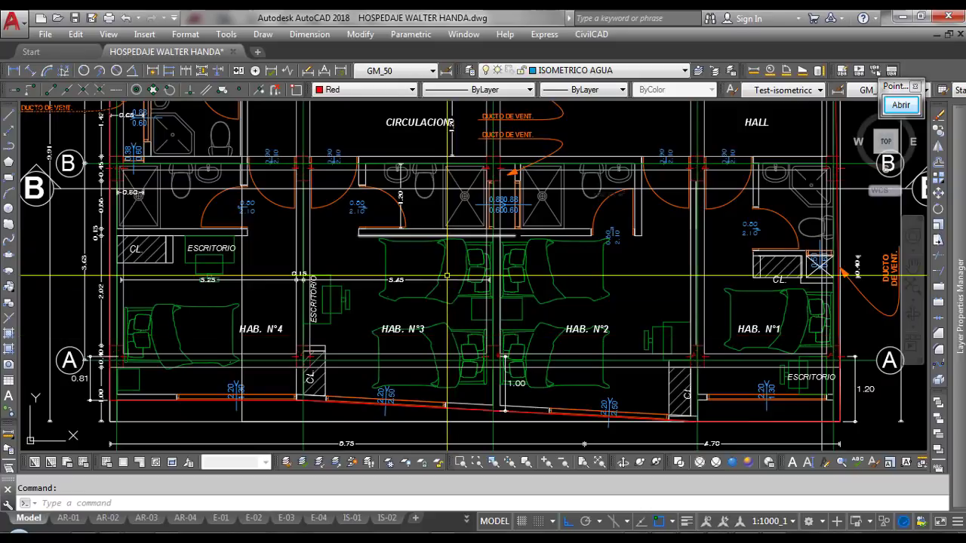
scroll(447, 276, "down", 2)
scroll(417, 407, "up", 6)
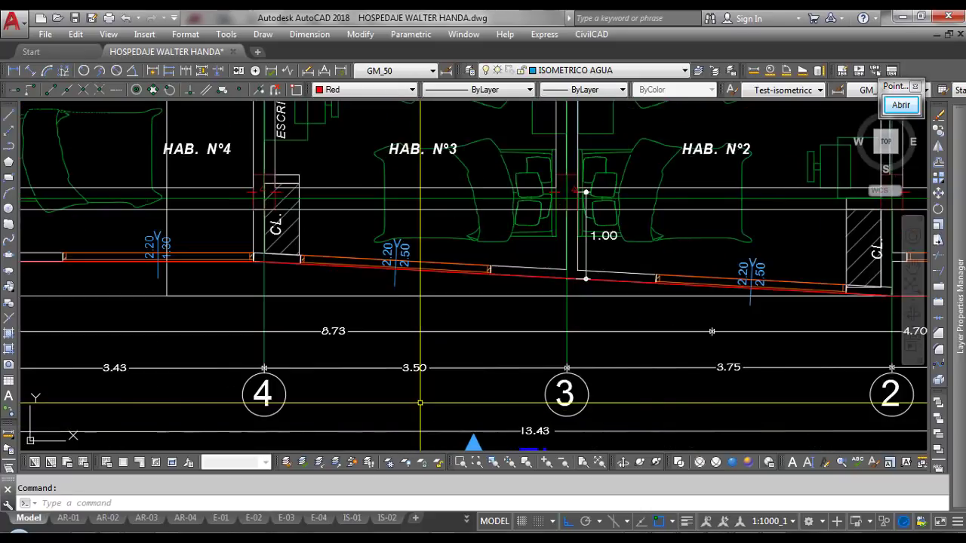
scroll(408, 361, "down", 5)
scroll(392, 226, "up", 3)
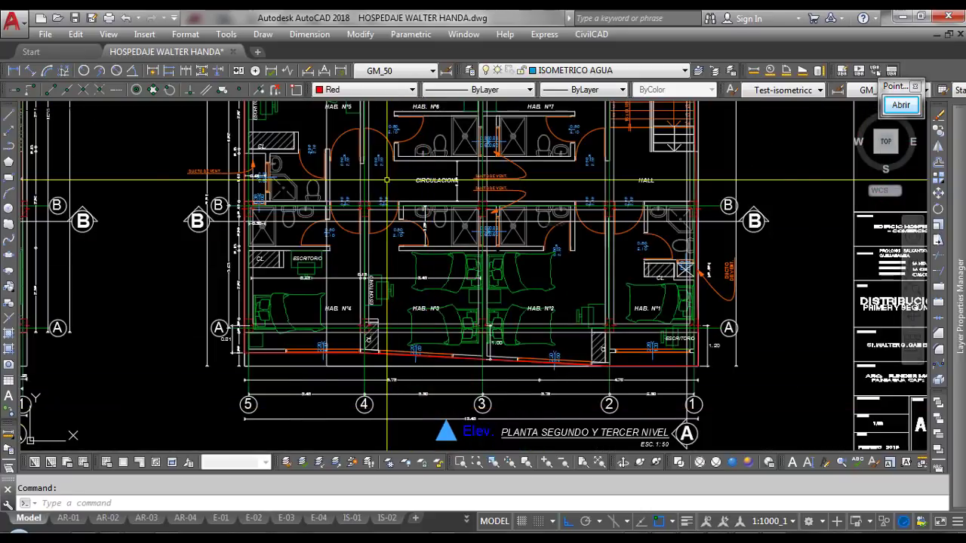
scroll(387, 214, "up", 2)
scroll(388, 215, "up", 2)
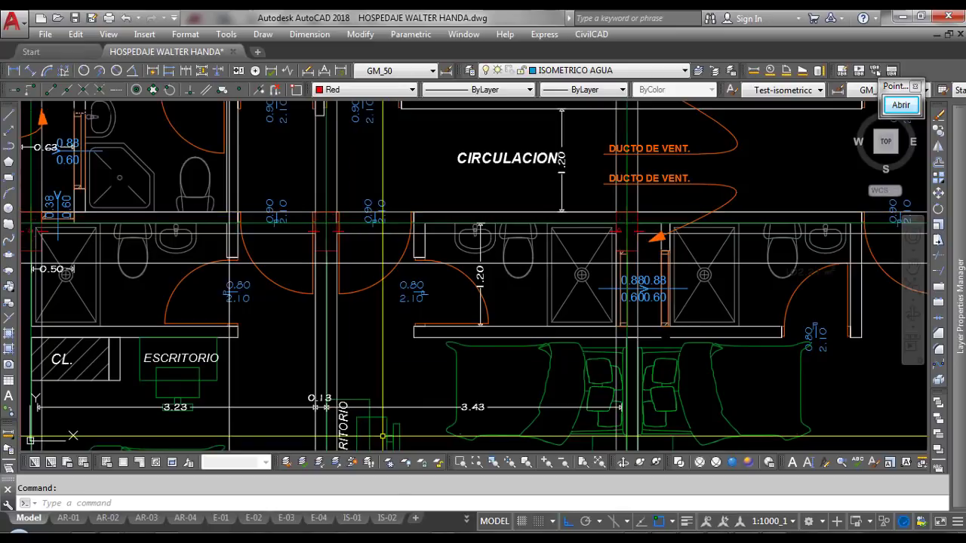
In the HP 50G calculator, clear the previous entry, subtract 0.9 from 3.5 for the HAB. N°3 wall, and minimize it
key("alt+Tab")
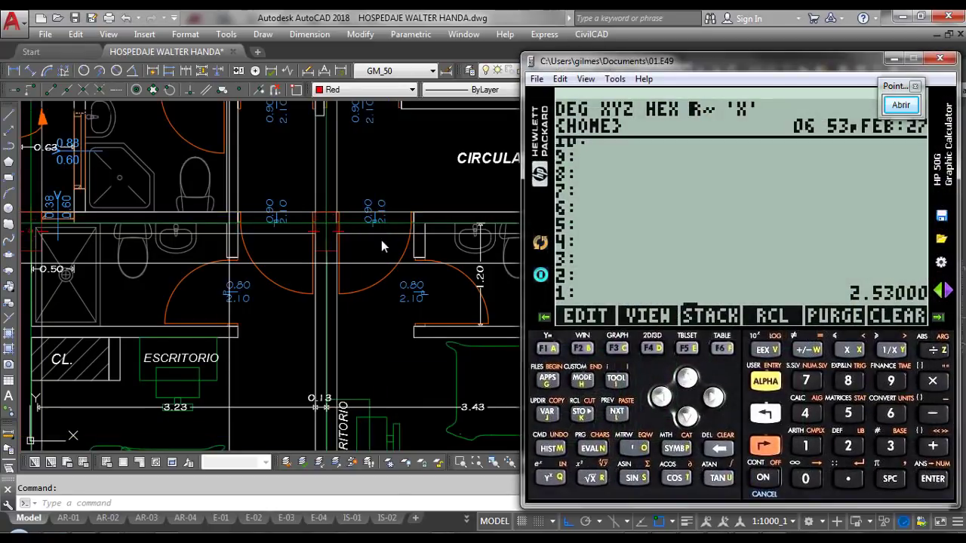
key("BackSpace")
type("3.5")
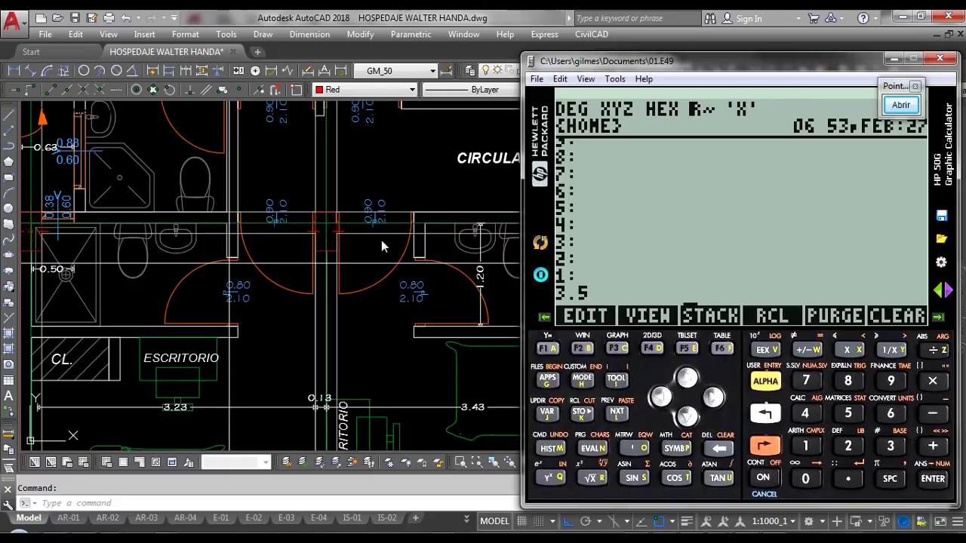
key("Return")
type("0.3")
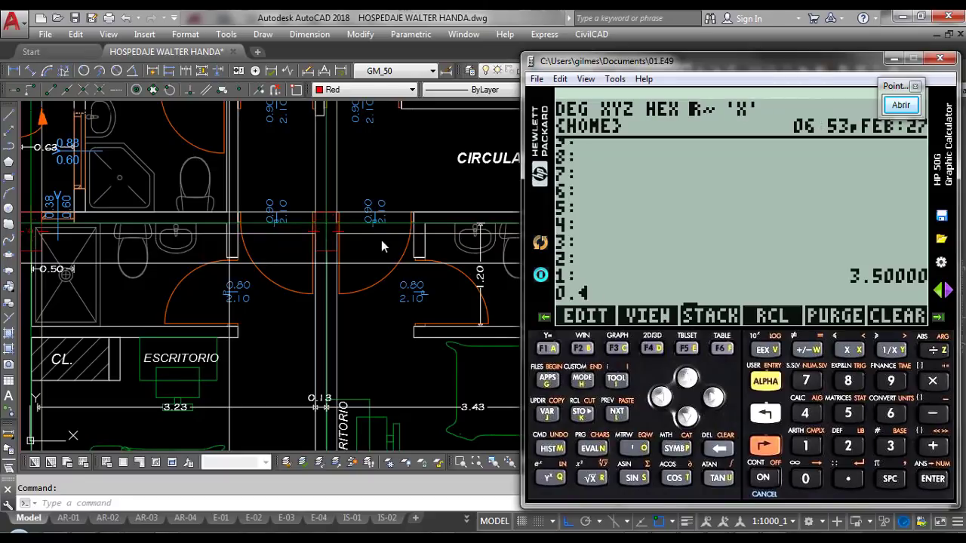
key("Return")
key("minus")
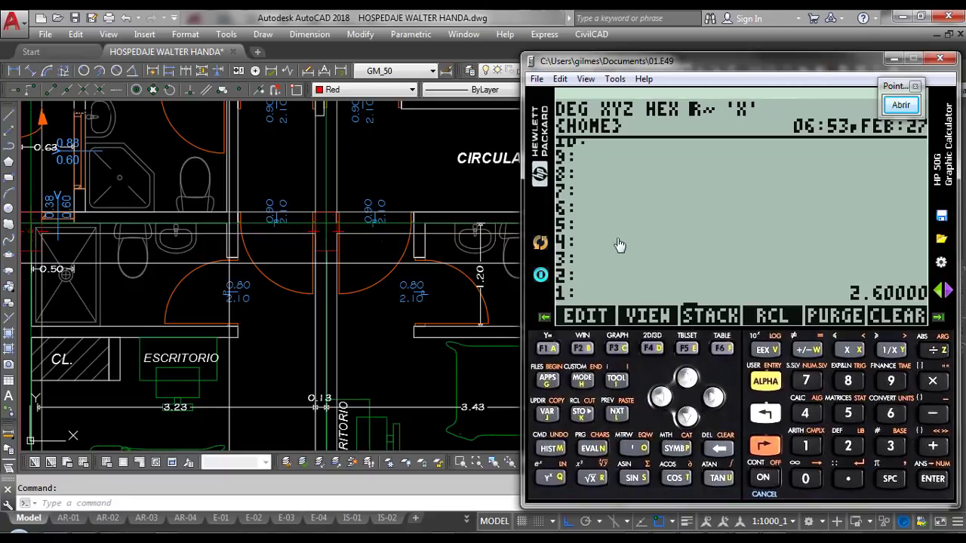
left_click(894, 58)
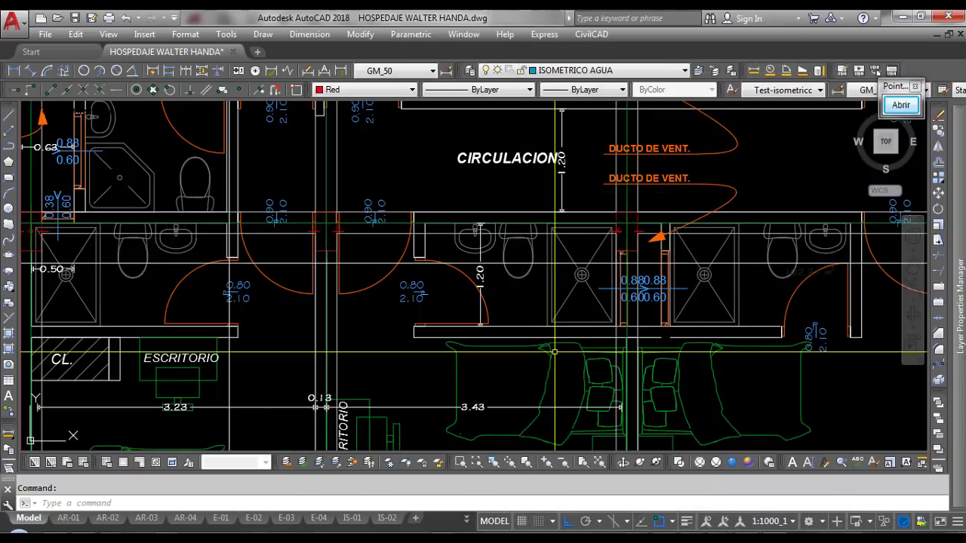
Recheck the spacing between axes 4 and 3 and the HAB. N°3 bathroom wall with its door opening on the floor plan
scroll(487, 182, "down", 2)
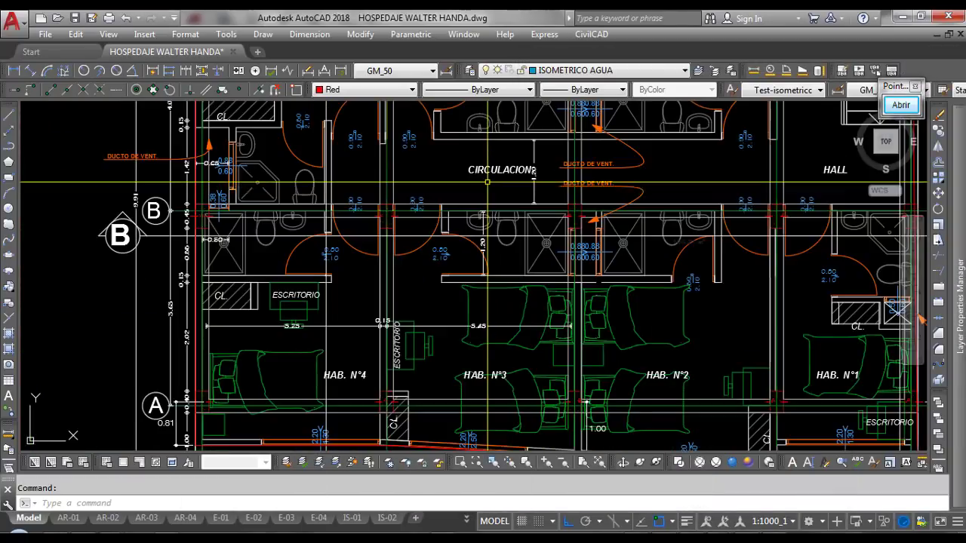
scroll(487, 182, "down", 3)
scroll(484, 274, "up", 6)
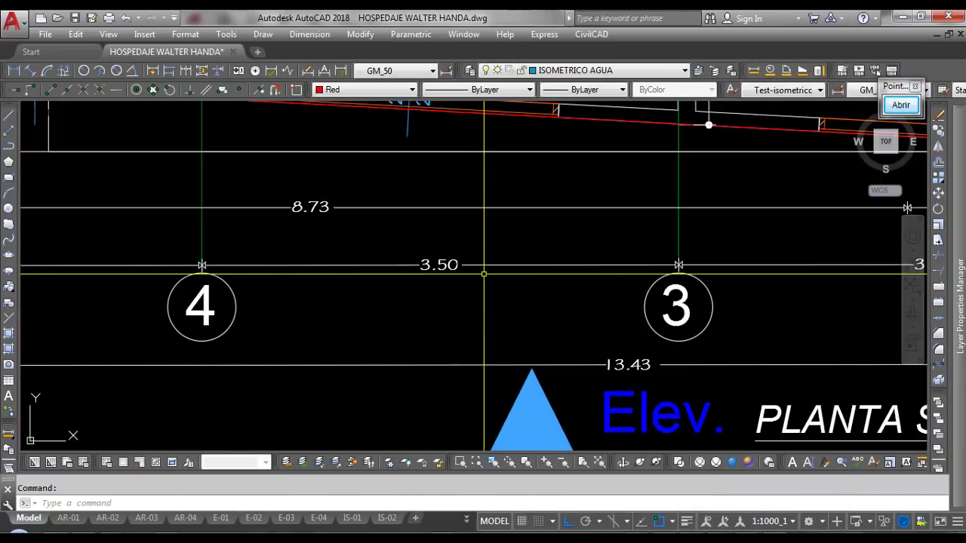
scroll(484, 273, "down", 3)
scroll(340, 147, "up", 5)
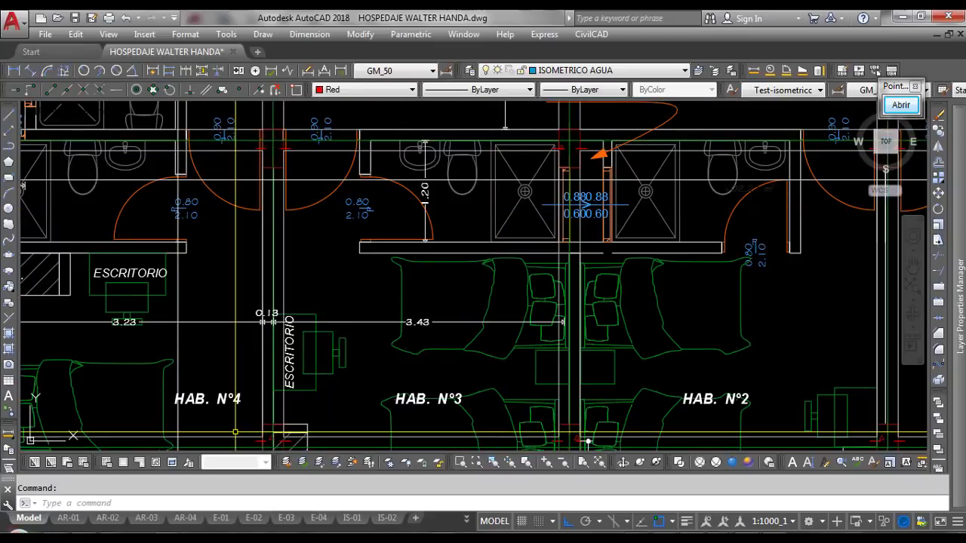
In the HP 50G calculator, subtract 0.9 from 3.5 again, clear the stack, and minimize it
key("alt+Tab")
type("3.5")
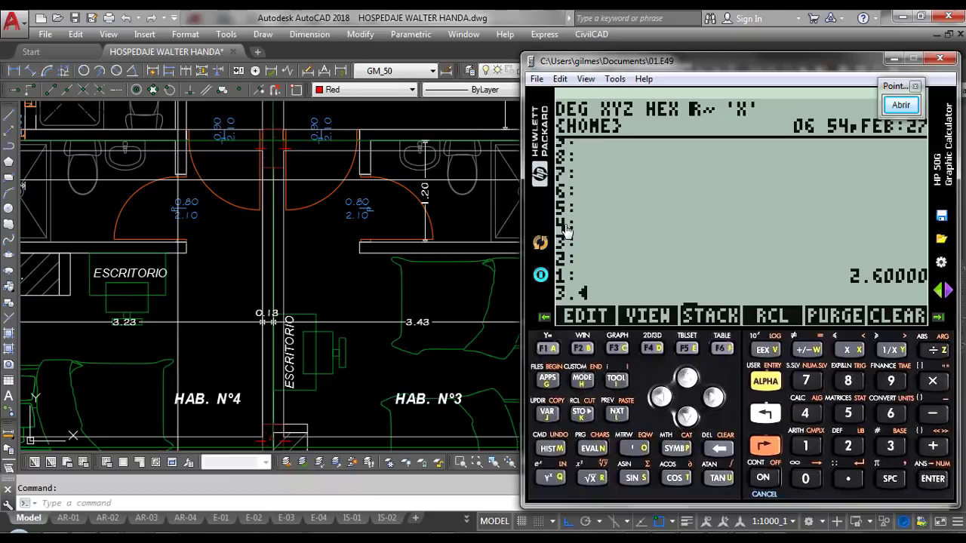
key("Return")
type("0.9")
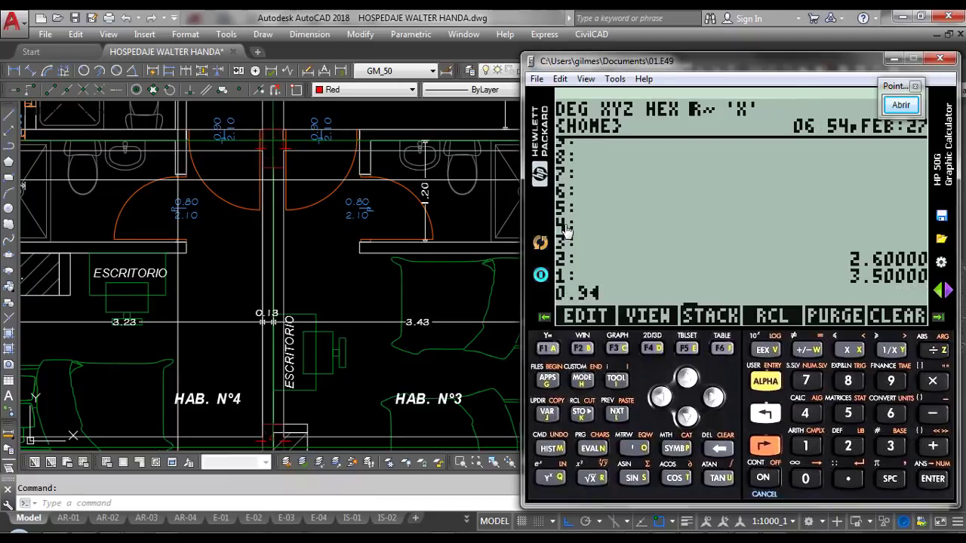
key("minus")
key("BackSpace")
key("BackSpace")
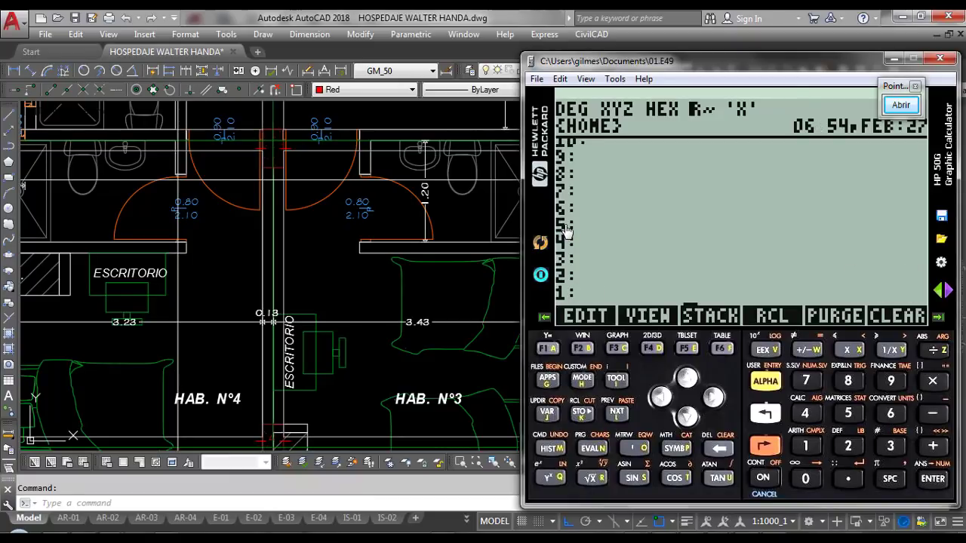
left_click(893, 58)
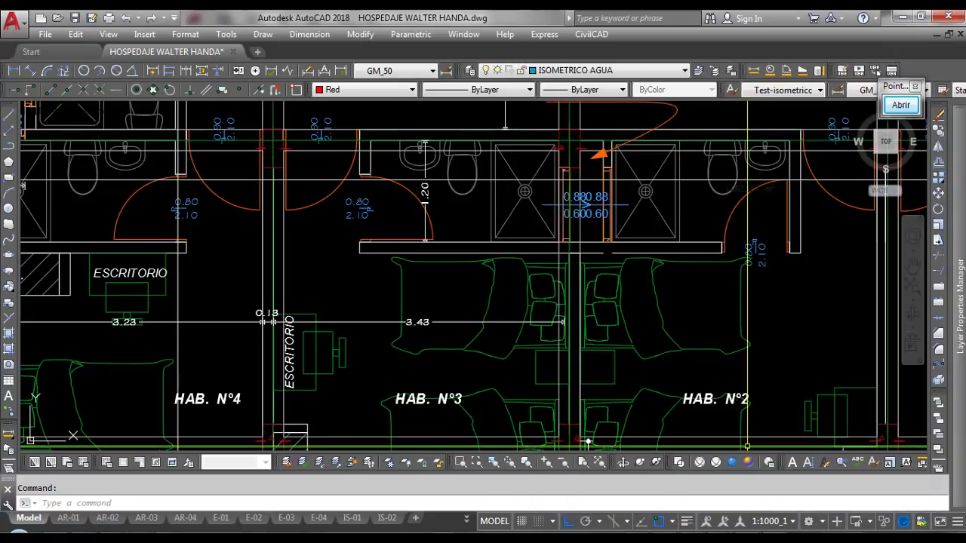
In ETABS, set up a distributed CM gravity load on span B-C, added to existing loads, with zero load at distances 0 and 0.90 m
key("alt+Tab")
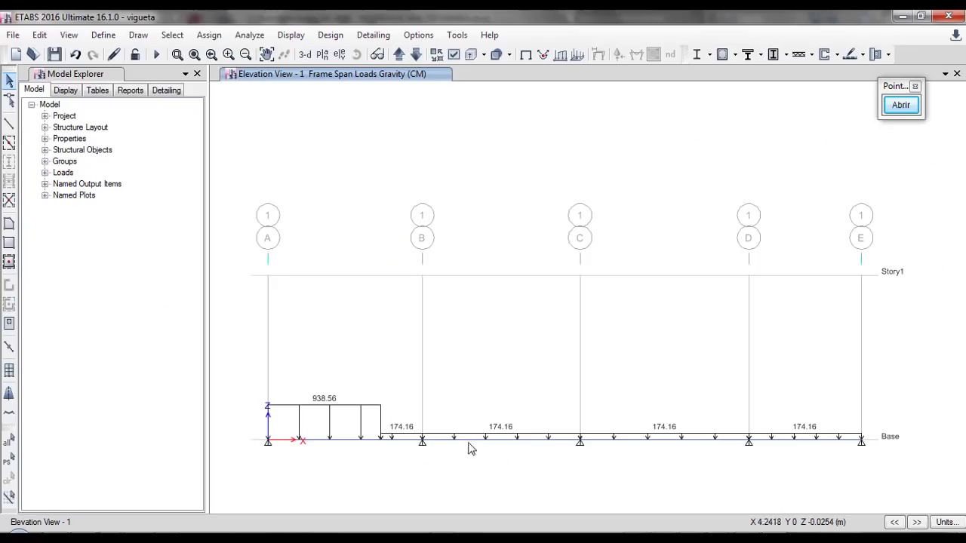
left_click_drag(494, 450, 460, 409)
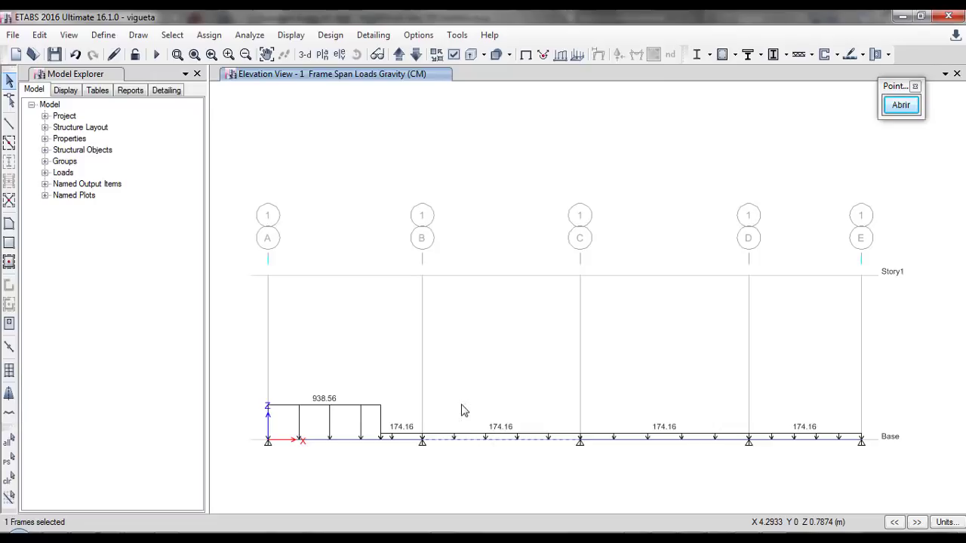
left_click(206, 35)
mouse_move(261, 169)
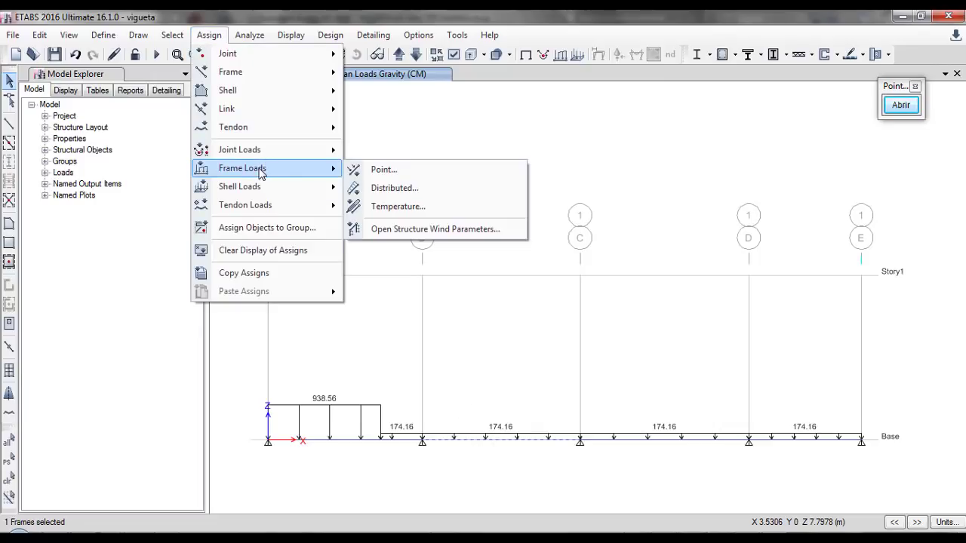
left_click(382, 187)
left_click(549, 235)
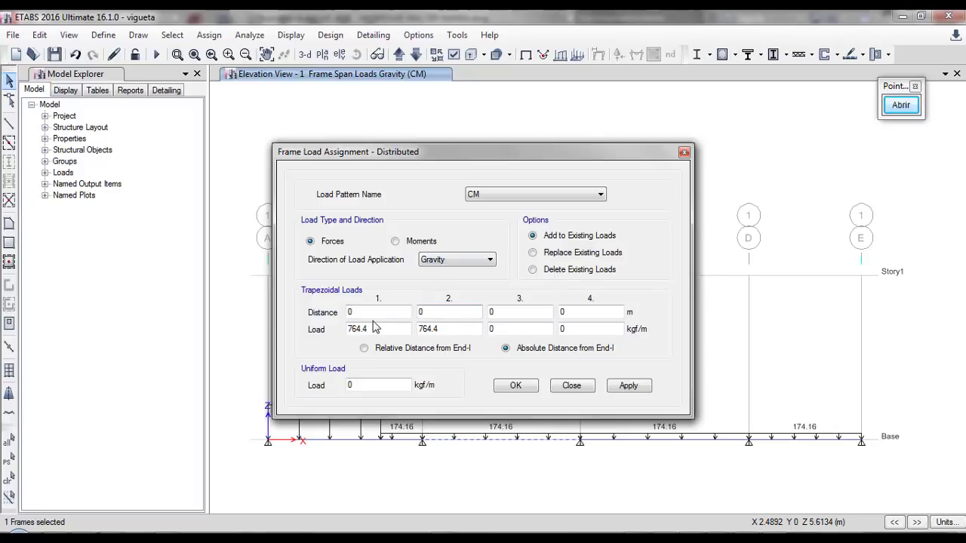
left_click(437, 312)
left_click_drag(365, 332, 335, 333)
type("0")
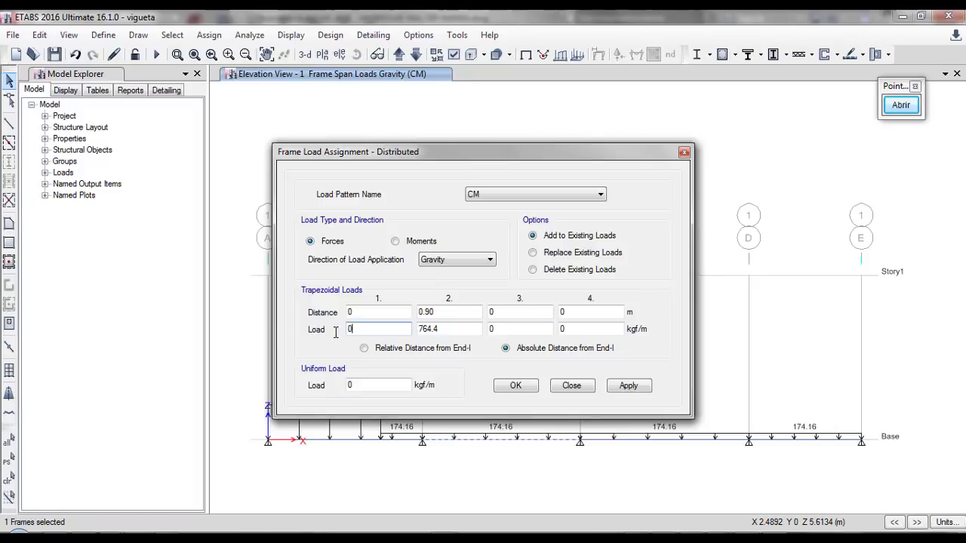
left_click_drag(466, 332, 414, 332)
type("0")
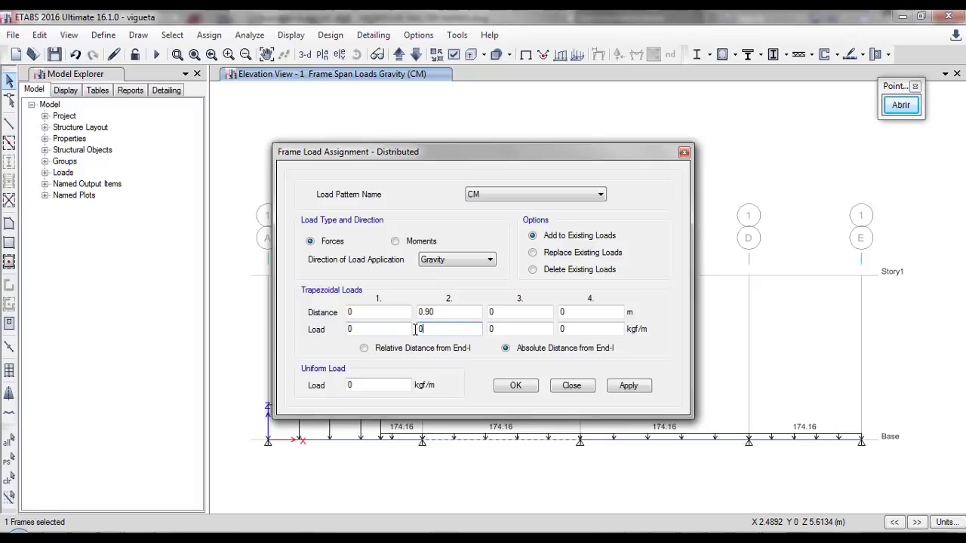
Set the load's distances 3 and 4 to 0.90 and 3.50 m, both with a value of 764.4 kgf/m
left_click(511, 313)
key("Tab")
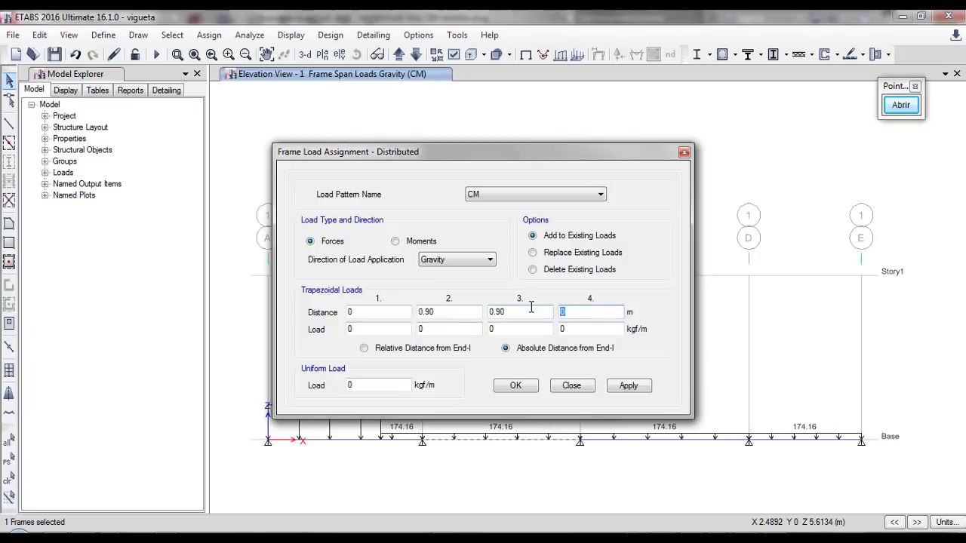
left_click_drag(524, 329, 455, 331)
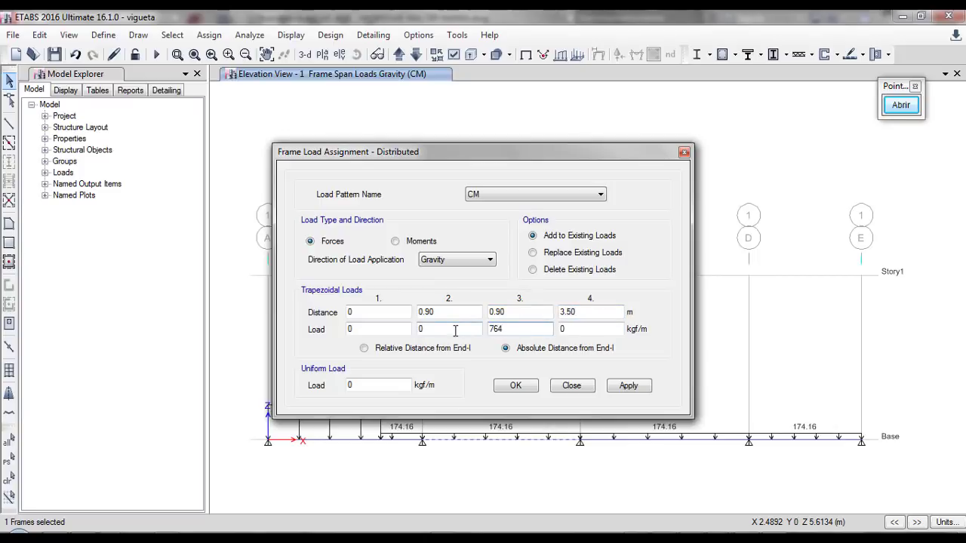
double_click(561, 330)
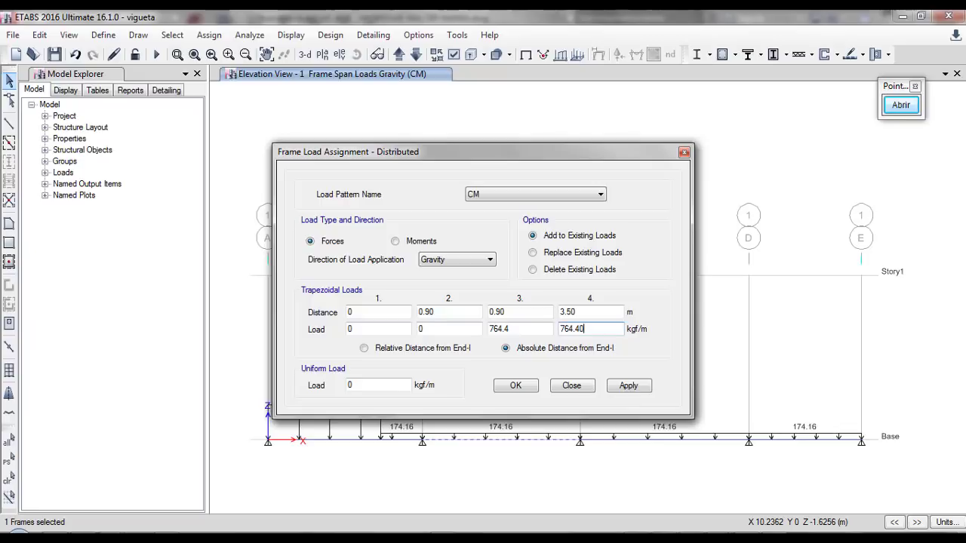
Check the distributed wall load value in the ribbed slab design calculator and return to the ETABS load assignment
left_click(717, 539)
left_click(777, 500)
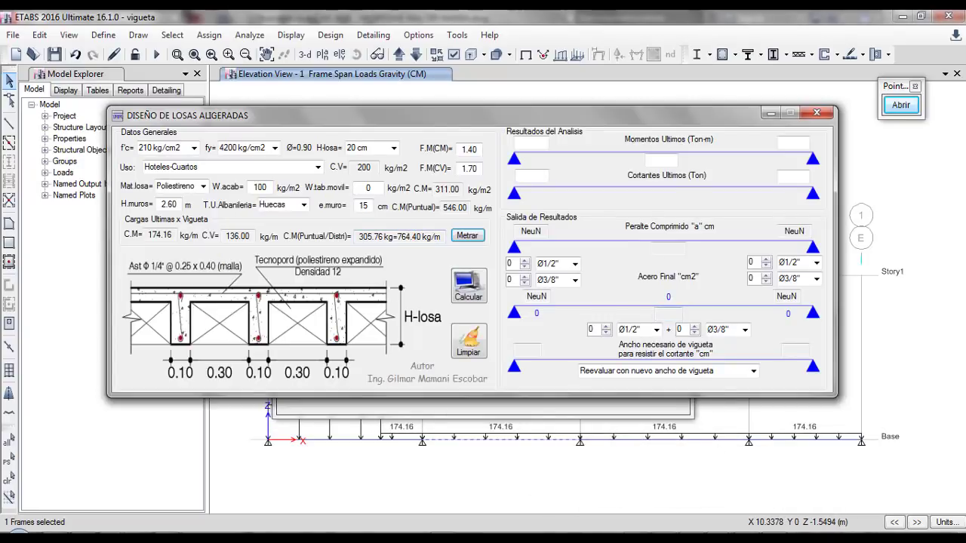
left_click(721, 506)
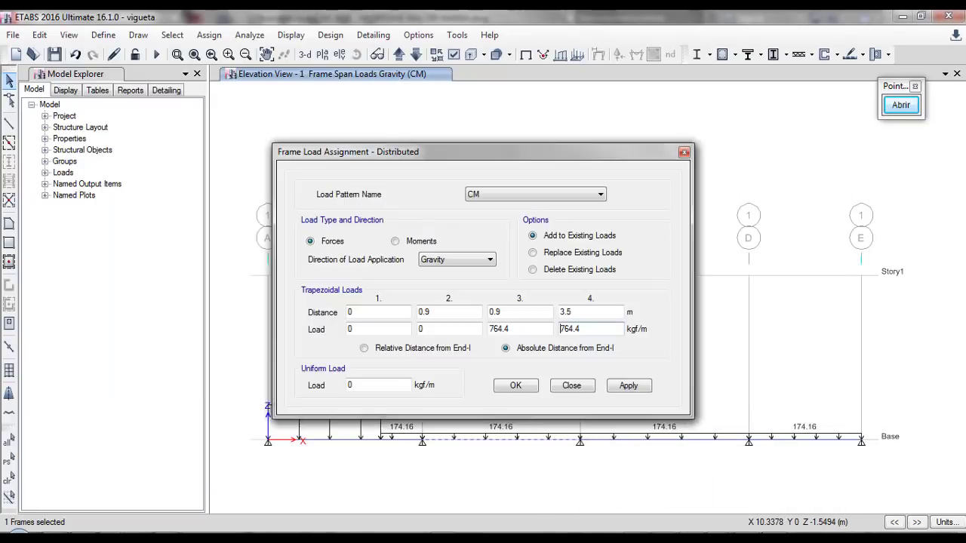
Add the CM gravity load of 764.4 kgf/m to the beam between grids B and C, from 0.9 m to 3.5 m
left_click(516, 386)
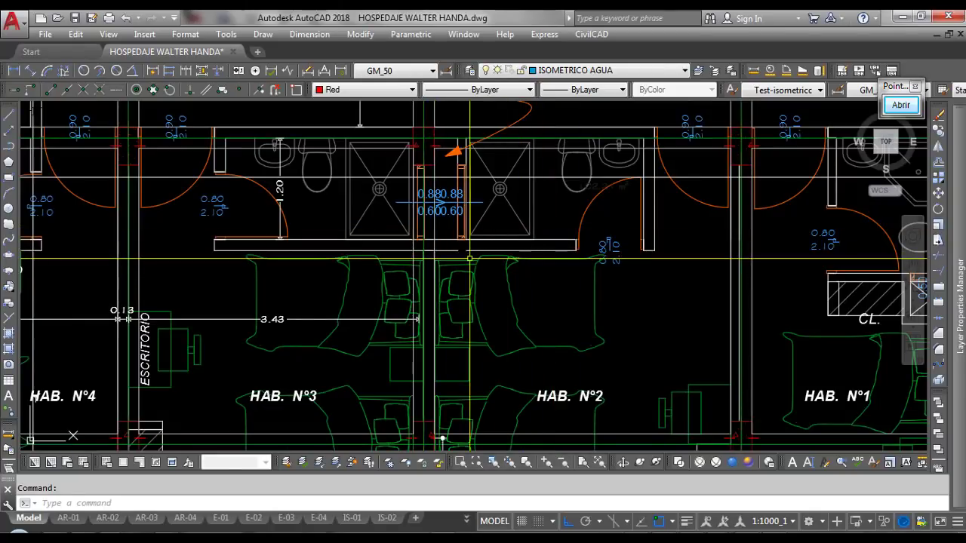
Switch to the AutoCAD floor plan and examine the bathroom walls and door openings of HAB. N°2 between axes 3 and 2
scroll(485, 154, "down", 2)
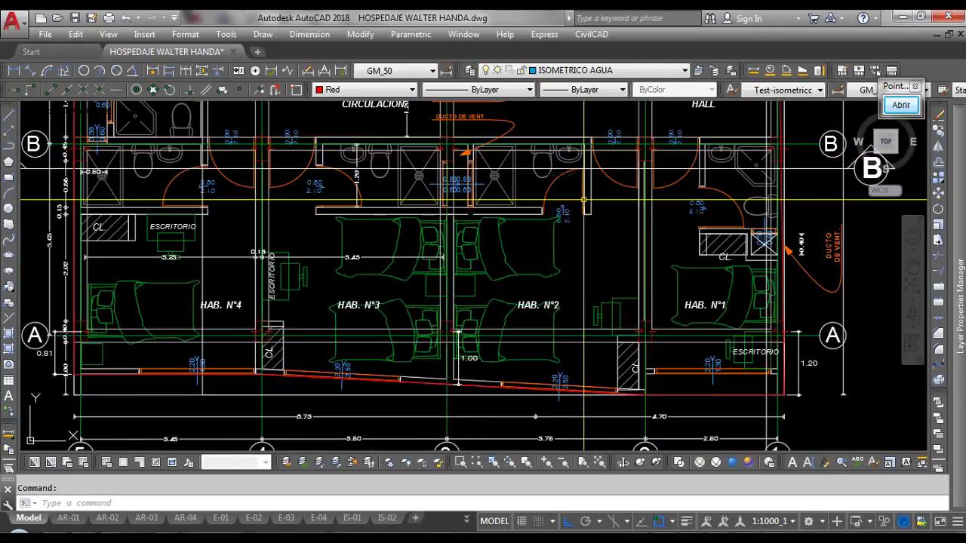
scroll(608, 137, "up", 3)
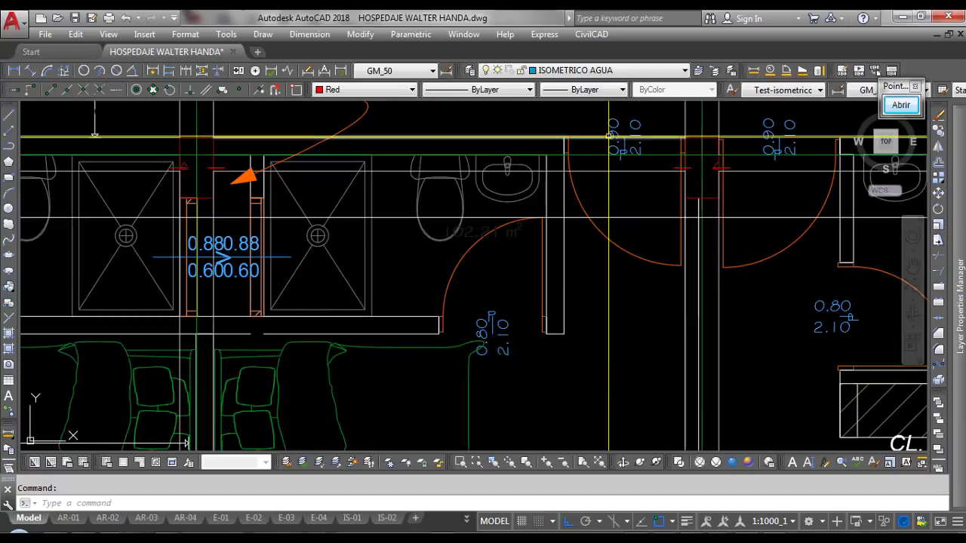
scroll(608, 136, "up", 1)
scroll(588, 144, "down", 2)
scroll(570, 149, "down", 1)
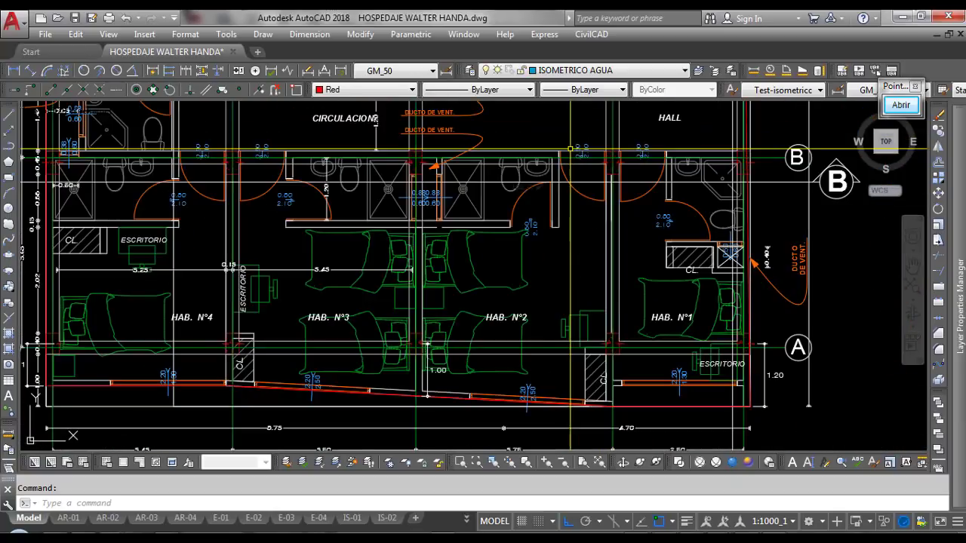
scroll(570, 149, "down", 2)
scroll(536, 355, "up", 6)
scroll(531, 343, "down", 4)
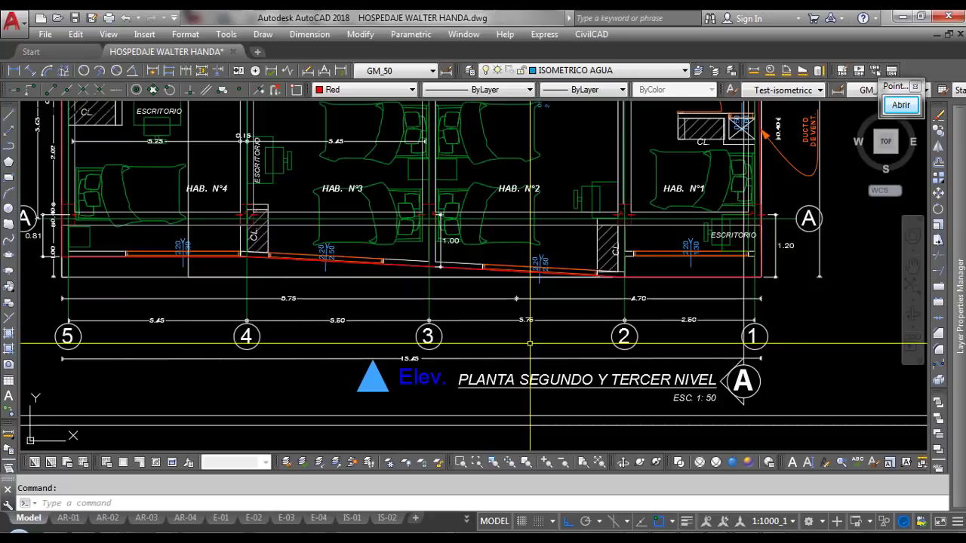
scroll(530, 343, "down", 3)
scroll(592, 140, "up", 5)
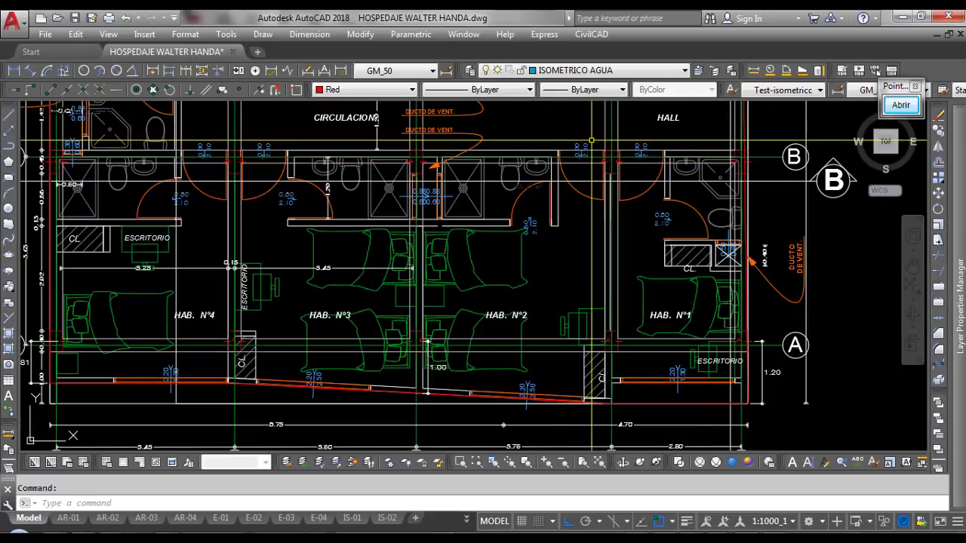
scroll(592, 140, "up", 4)
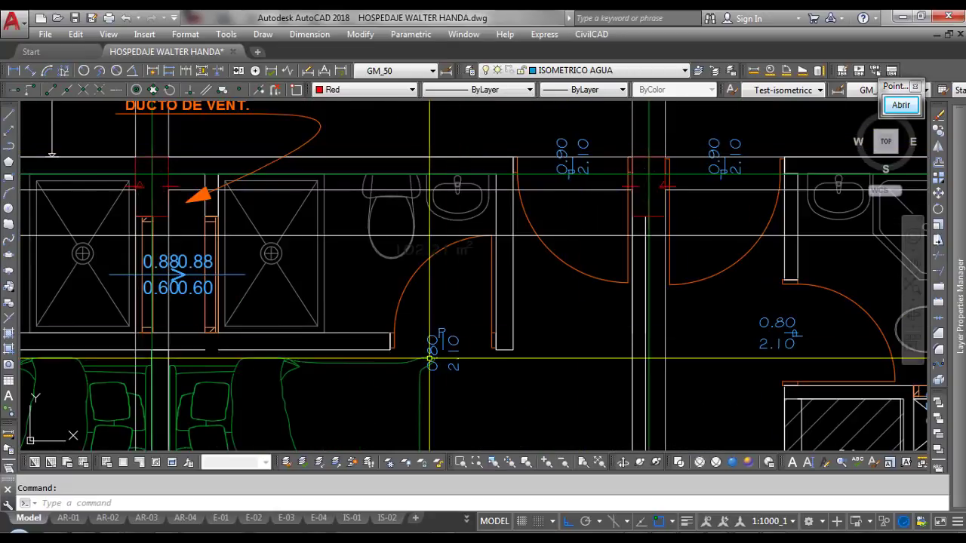
scroll(471, 221, "down", 2)
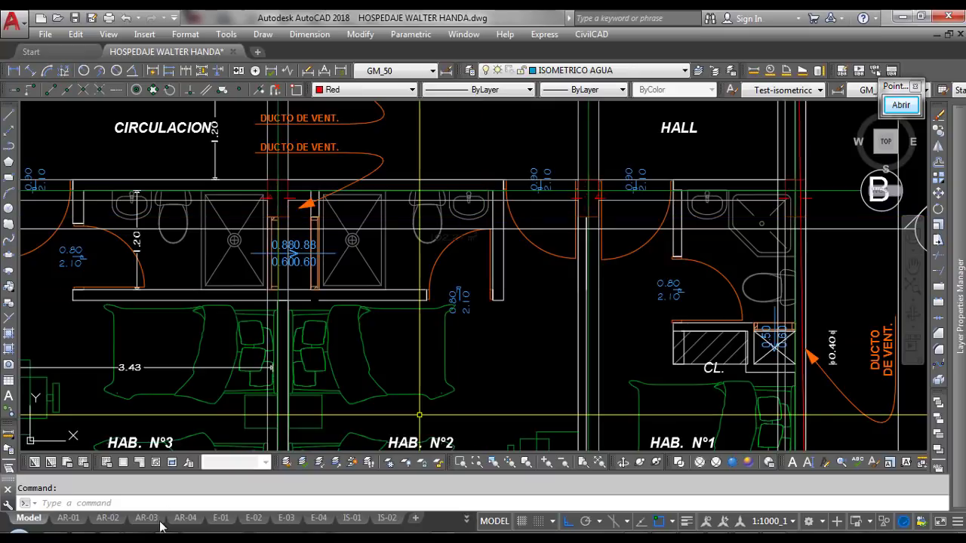
Calculate 3.75 minus the sum of 0.9 and 0.8 in the HP 50G calculator, and close the calculator
left_click(382, 364)
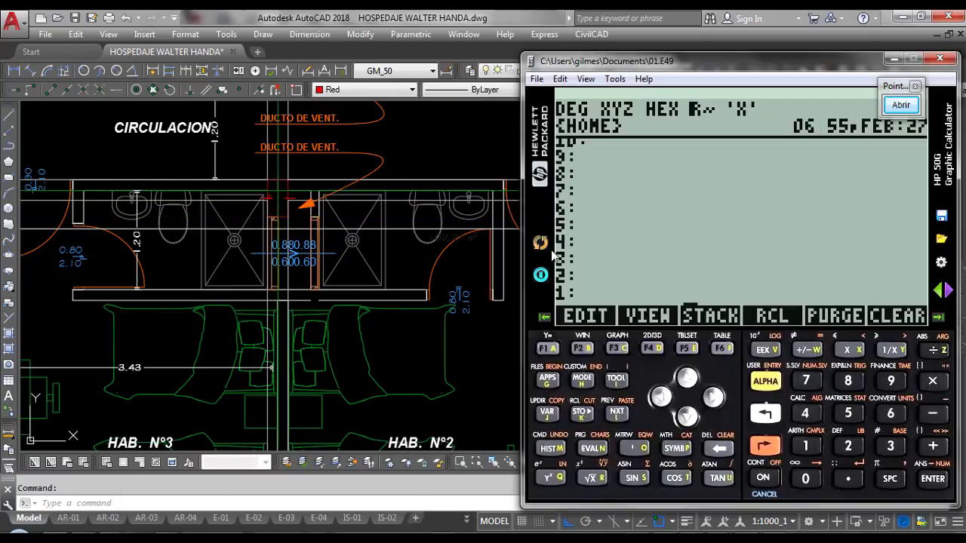
type("3.75")
key("Return")
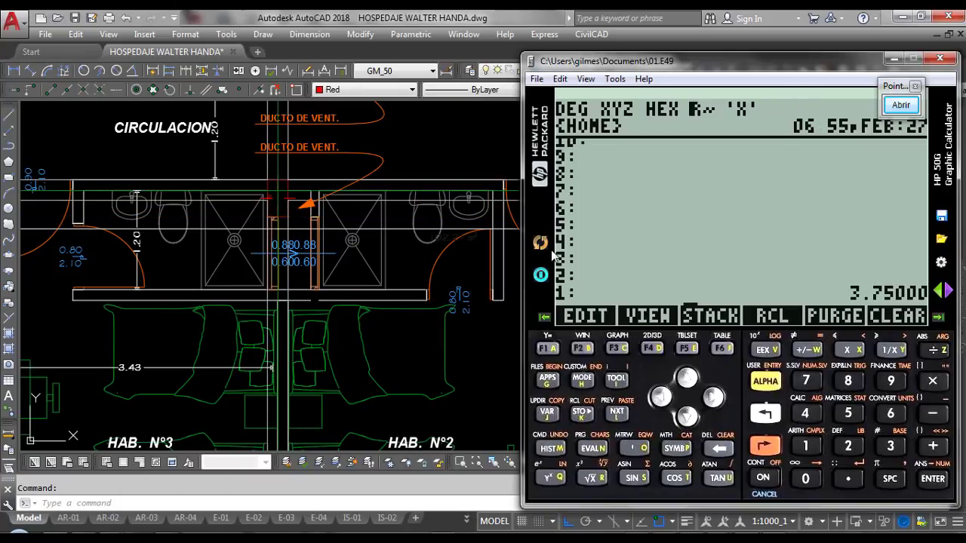
type(".9")
key("Return")
type(".8")
key("Return")
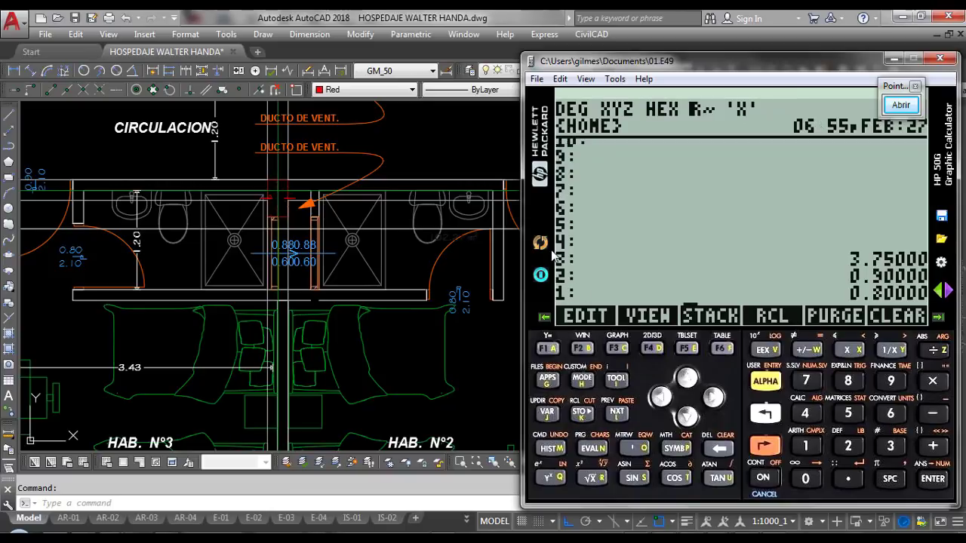
key("plus")
key("minus")
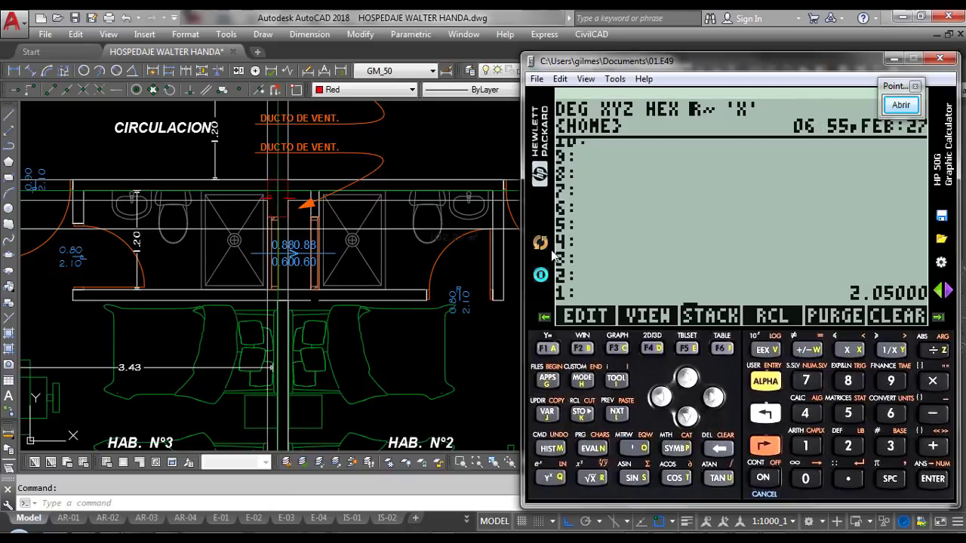
left_click(941, 60)
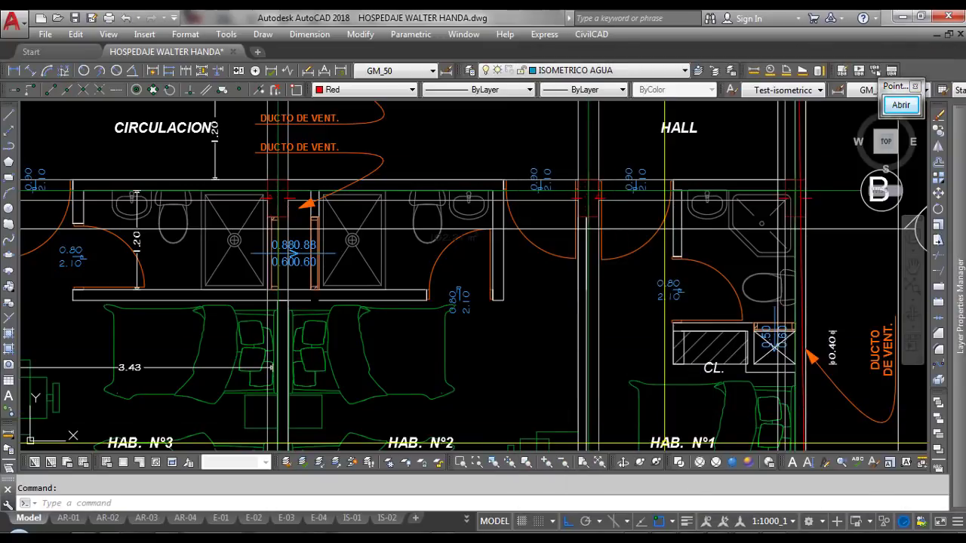
Switch to ETABS and open a distributed CM load assignment for the beam between grids C and D, set to add to existing loads
key("alt+Tab")
left_click(646, 438)
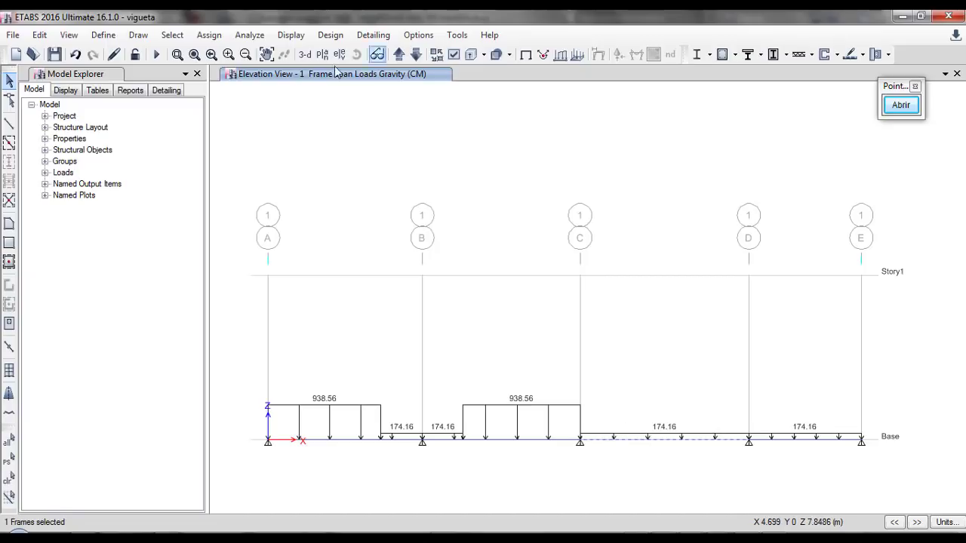
left_click(209, 35)
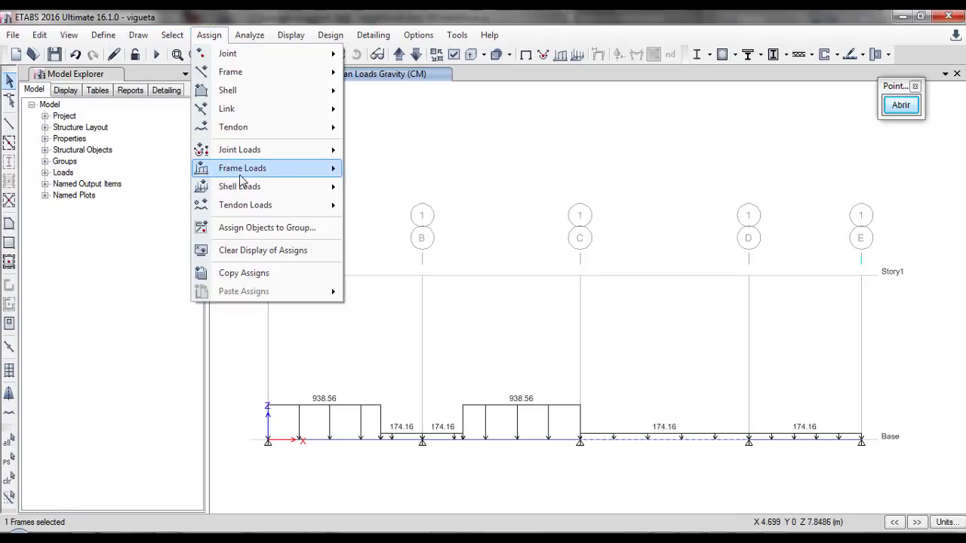
mouse_move(245, 169)
left_click(370, 189)
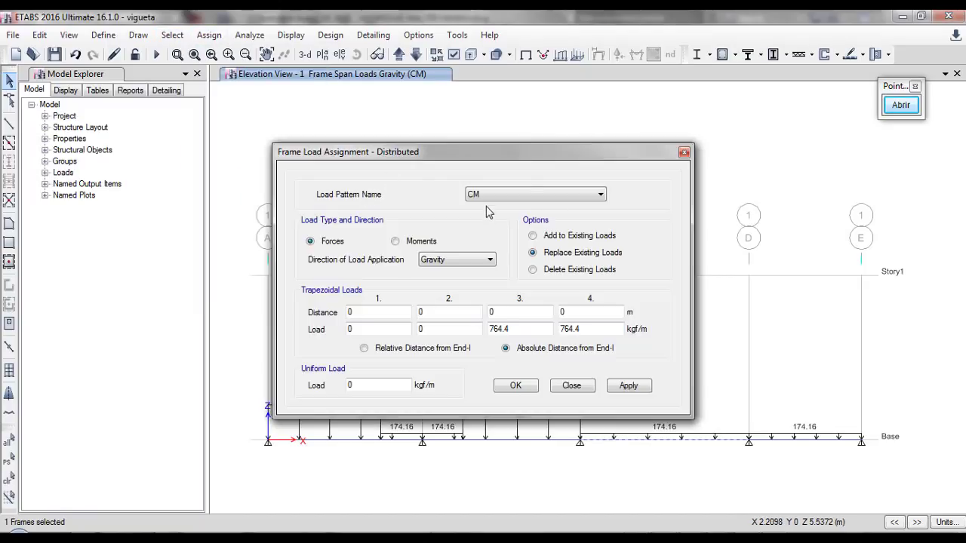
left_click(532, 236)
double_click(511, 329)
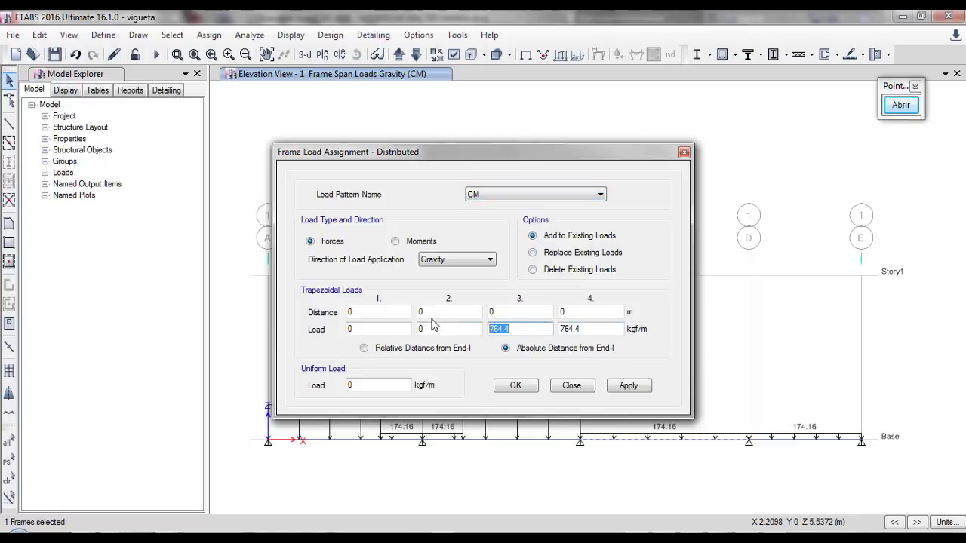
Apply 764.4 kgf/m from 0 to 2 m on the beam, with zero for the third and fourth trapezoidal loads
left_click(420, 312)
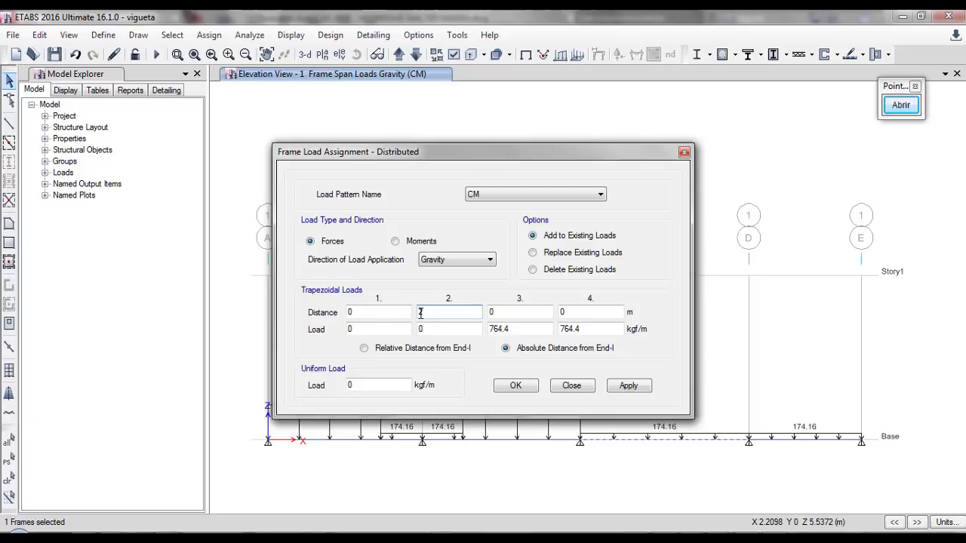
type("2")
double_click(350, 329)
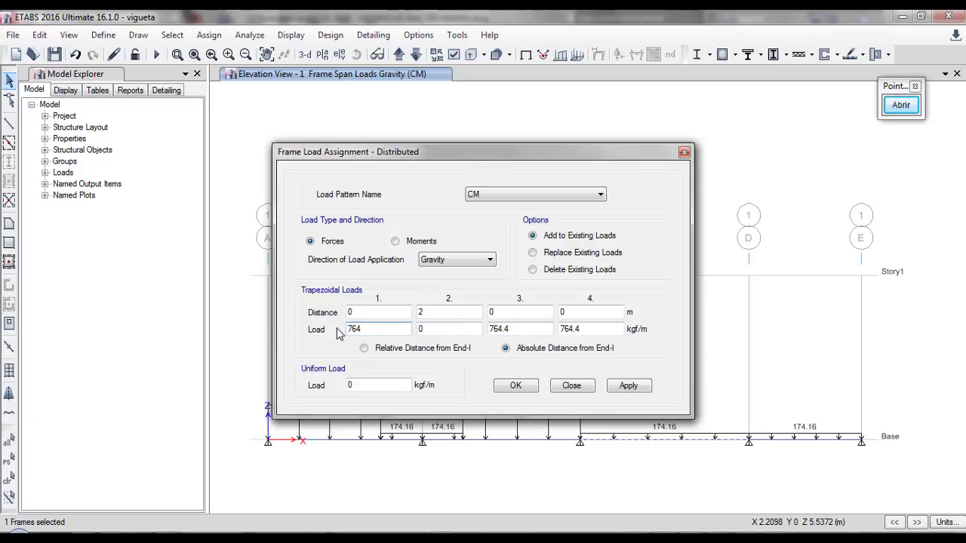
double_click(499, 311)
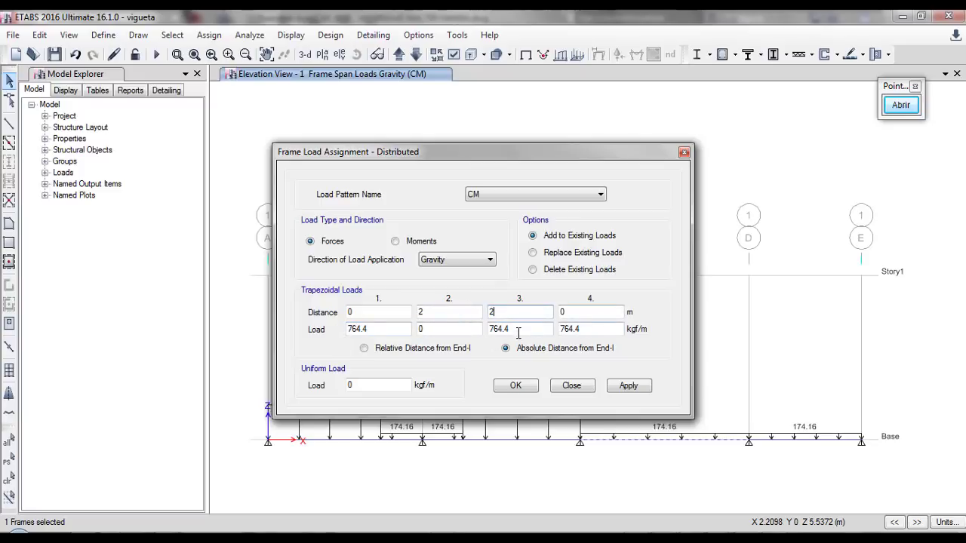
double_click(454, 329)
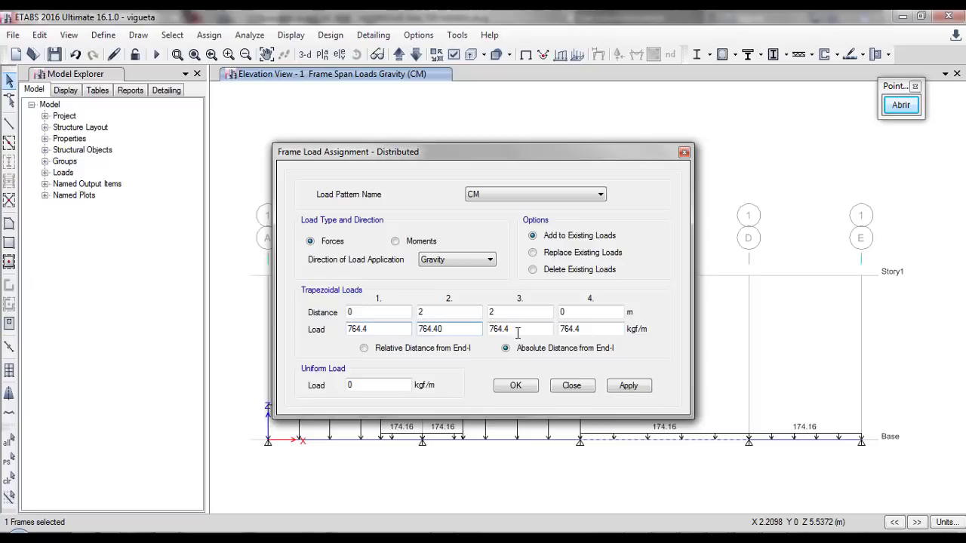
key("Tab")
type("0")
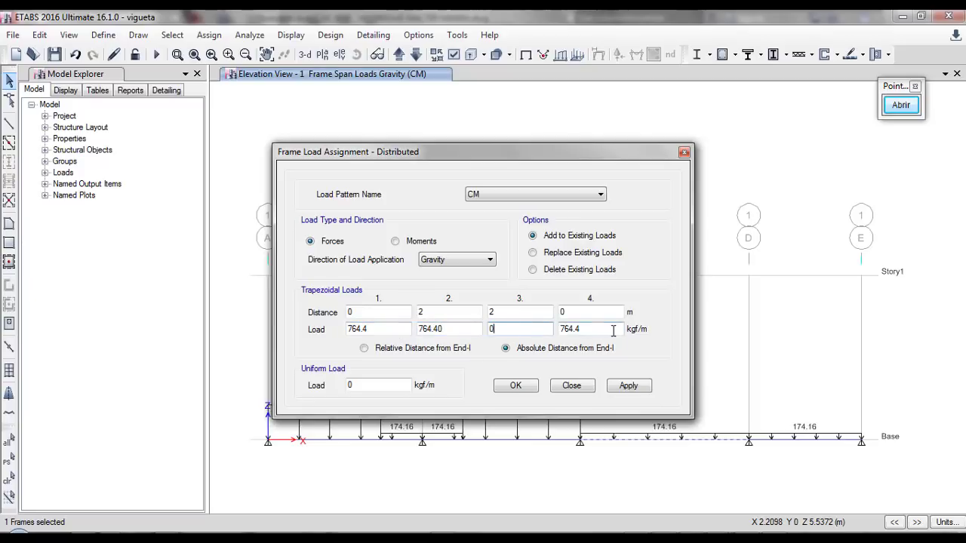
left_click_drag(614, 332, 567, 329)
type("0")
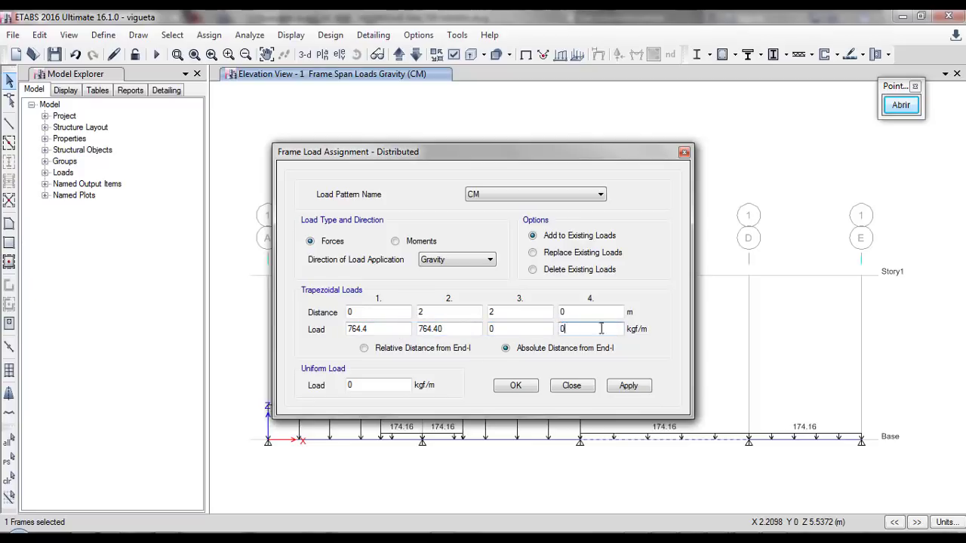
left_click(528, 328)
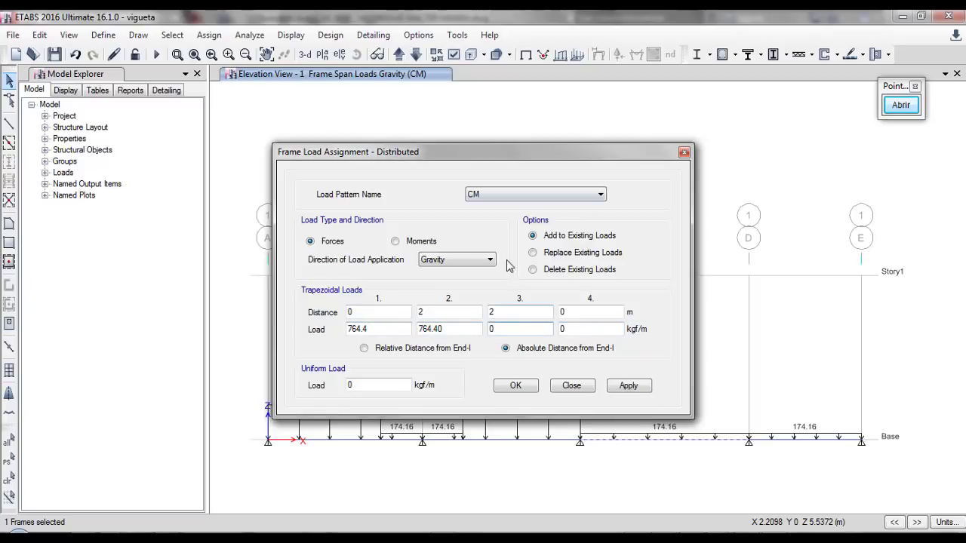
left_click(515, 386)
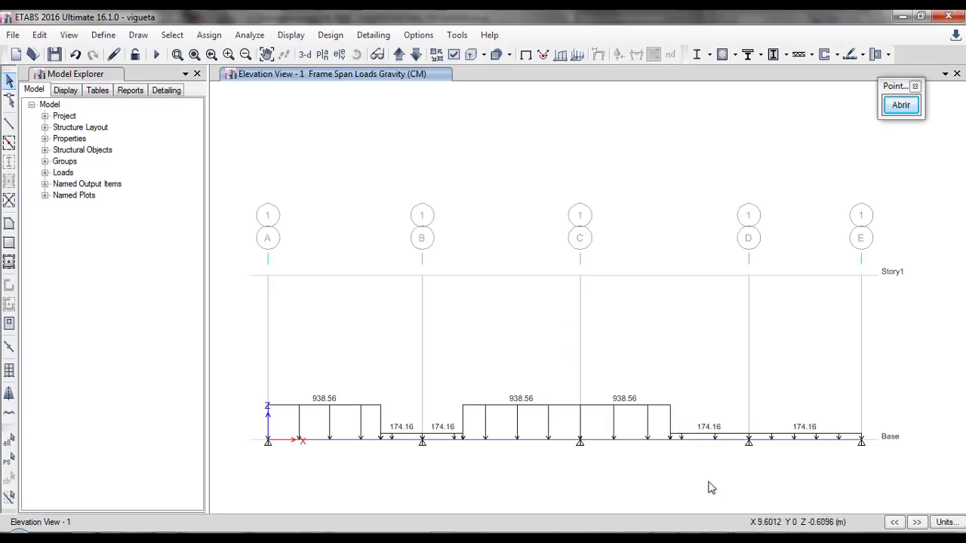
key("alt+Tab")
key("alt+Tab")
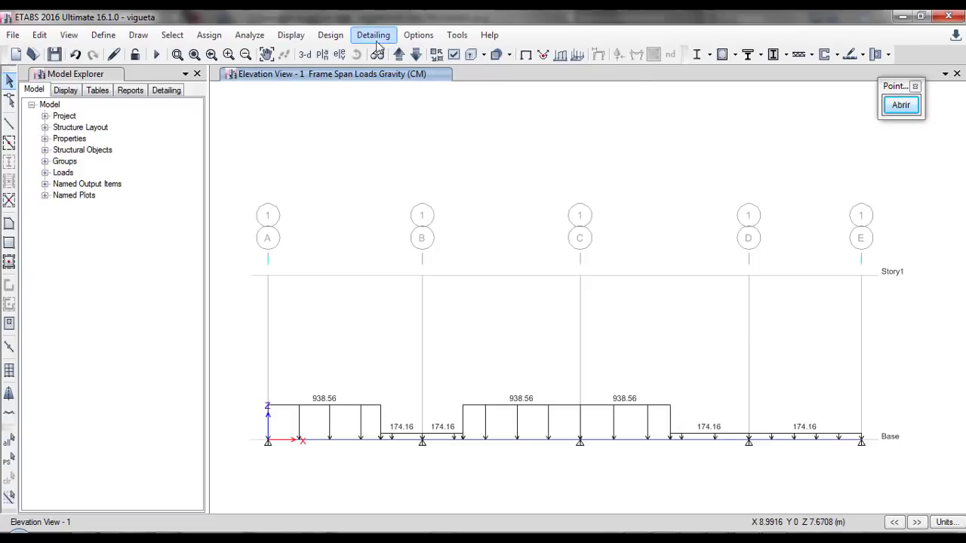
left_click(250, 36)
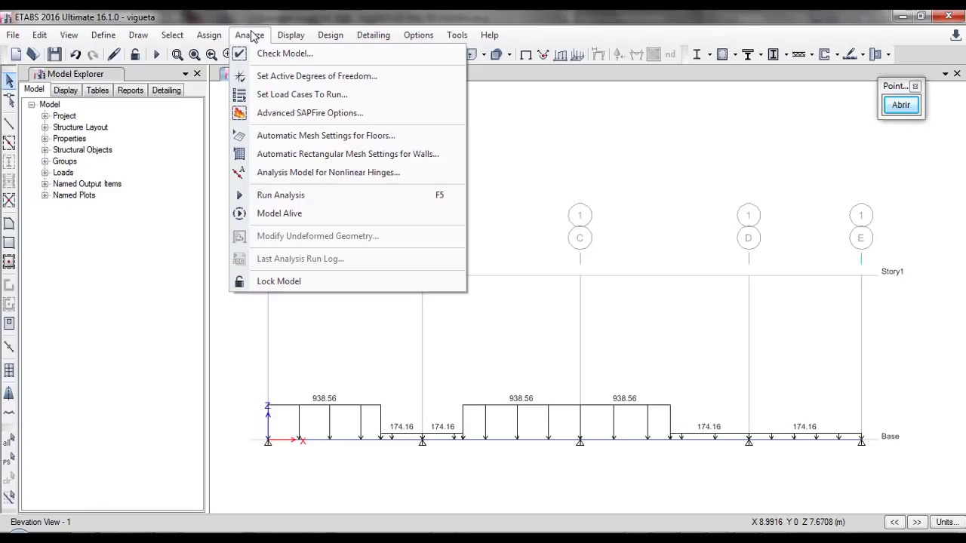
left_click(252, 36)
left_click(234, 33)
mouse_move(210, 37)
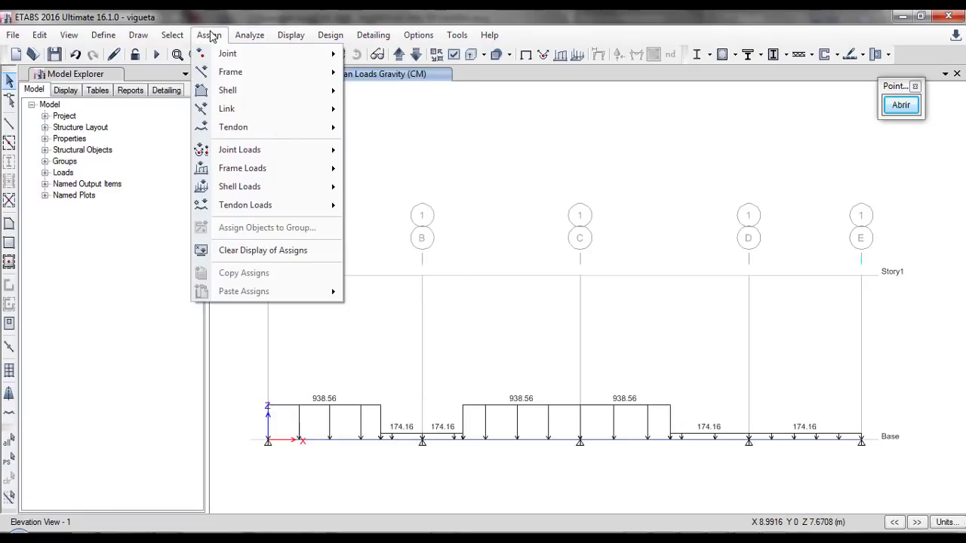
mouse_move(332, 37)
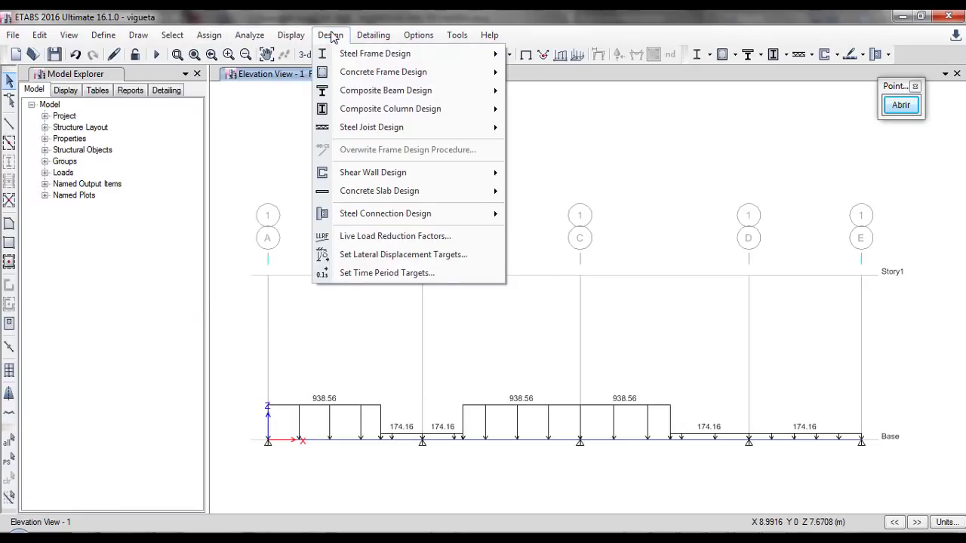
left_click(254, 36)
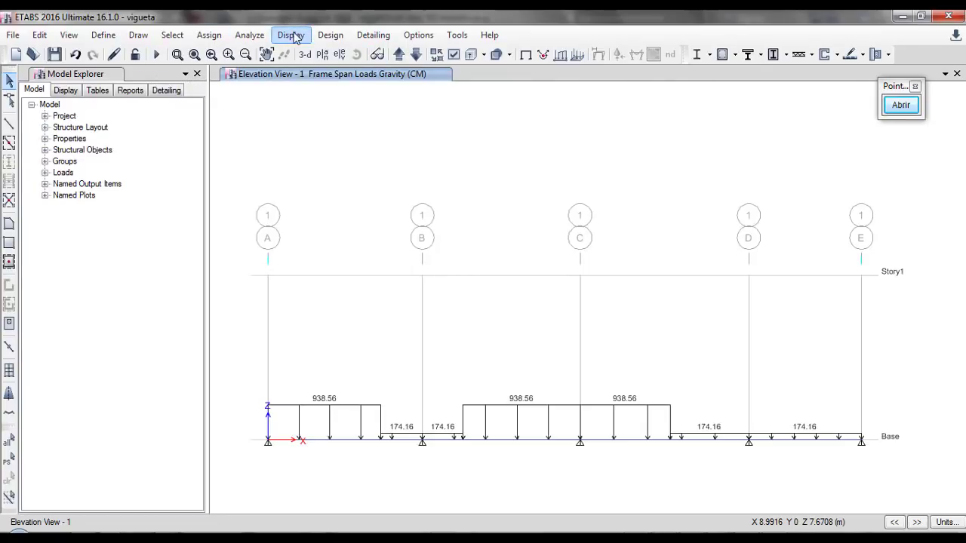
left_click(251, 36)
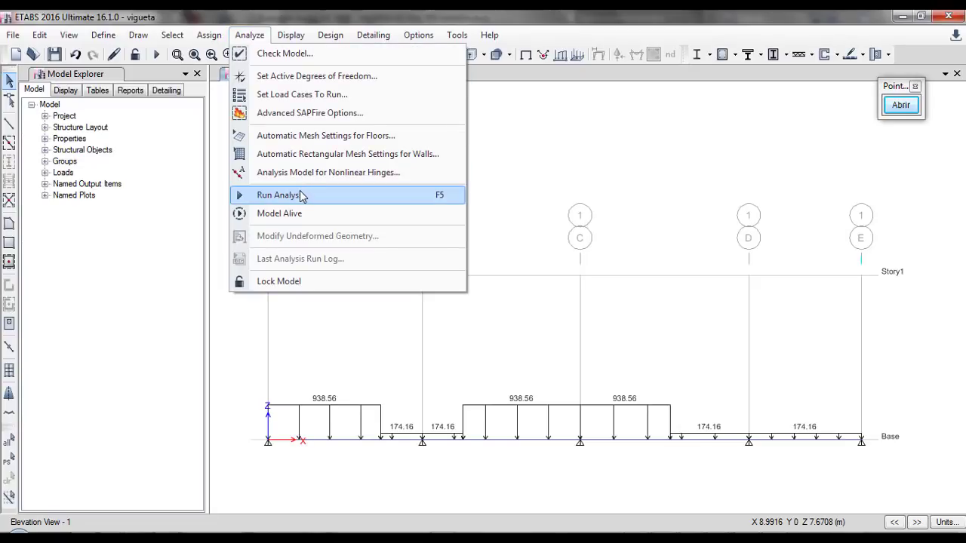
mouse_move(286, 37)
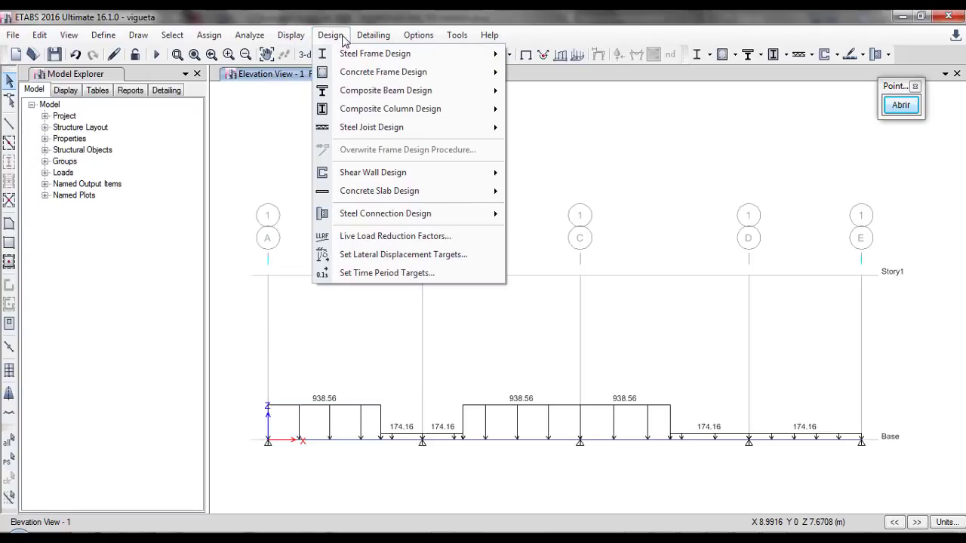
left_click(345, 38)
left_click(210, 35)
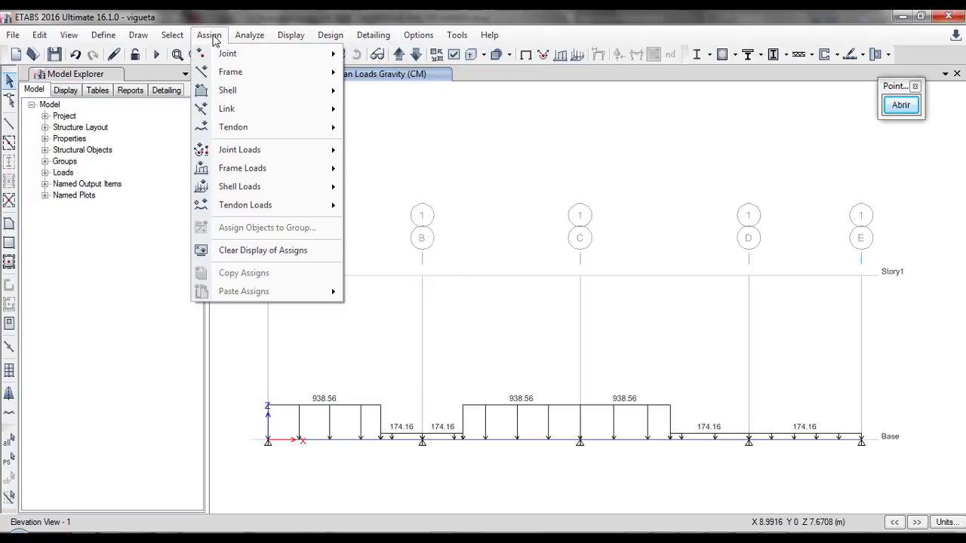
mouse_move(245, 31)
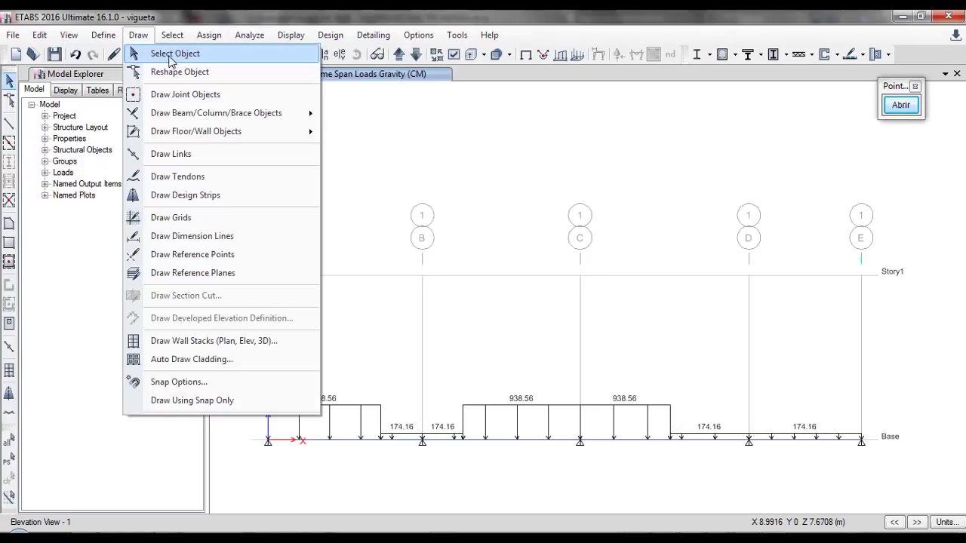
Run the structural analysis of the beam model
left_click(182, 24)
left_click(157, 55)
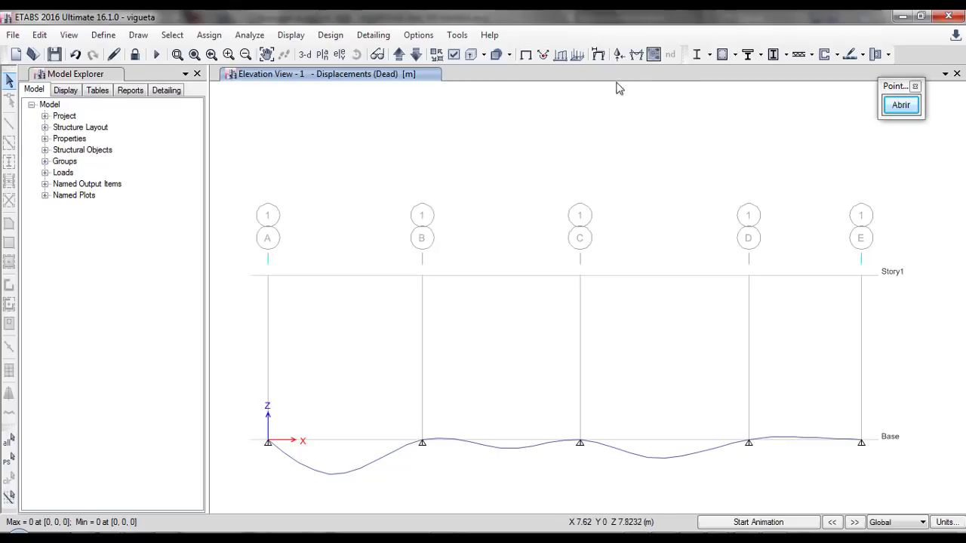
Display the Moment 3-3 diagram for the ENV combination, unfilled, with values shown at controlling stations
left_click(636, 54)
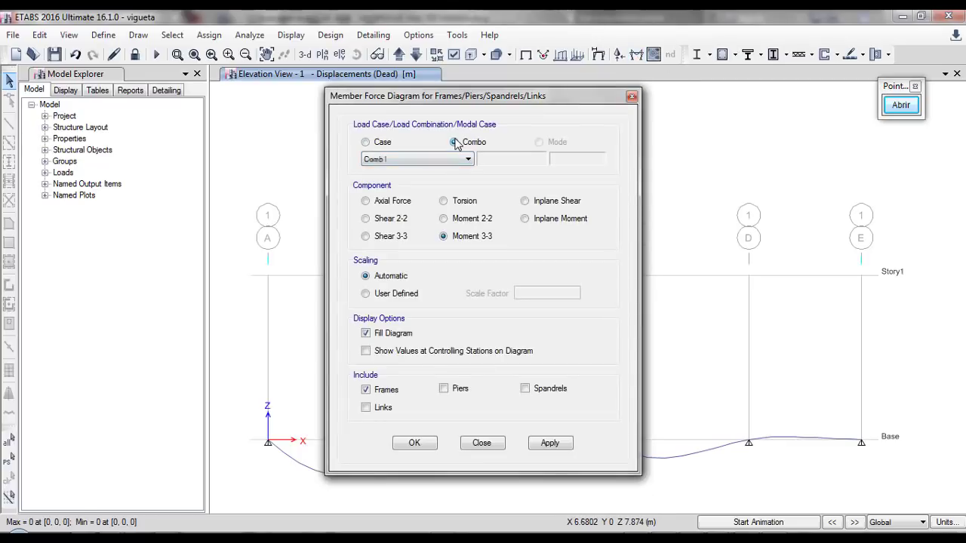
left_click(440, 159)
left_click(445, 195)
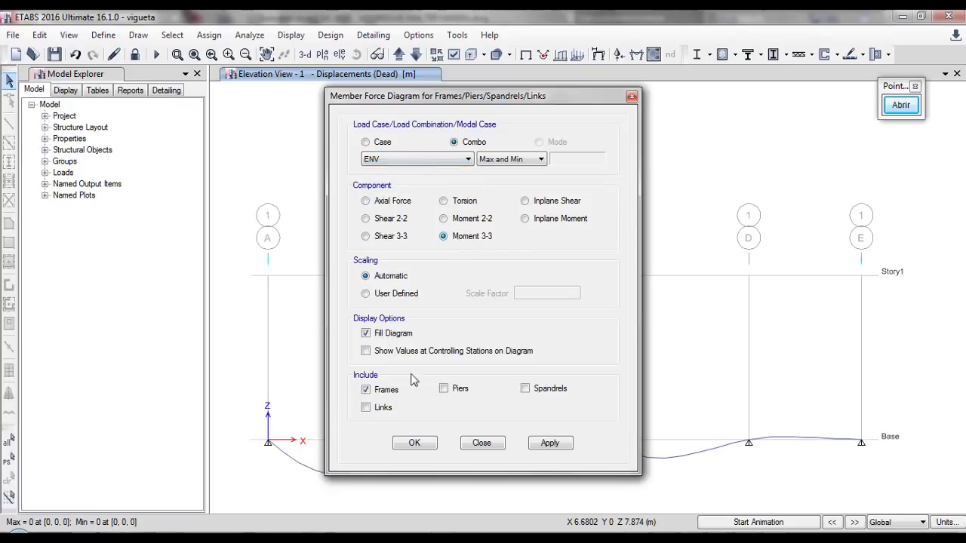
left_click(366, 352)
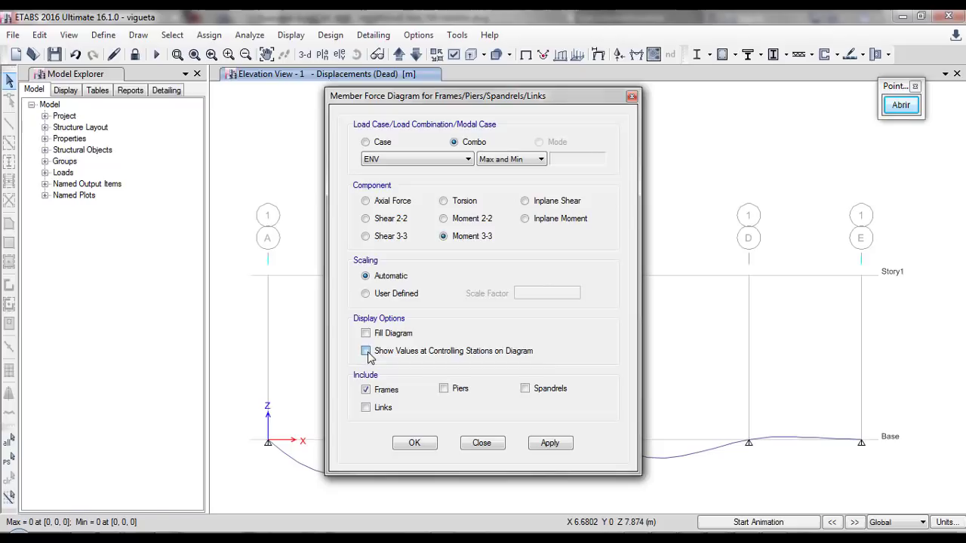
left_click(550, 443)
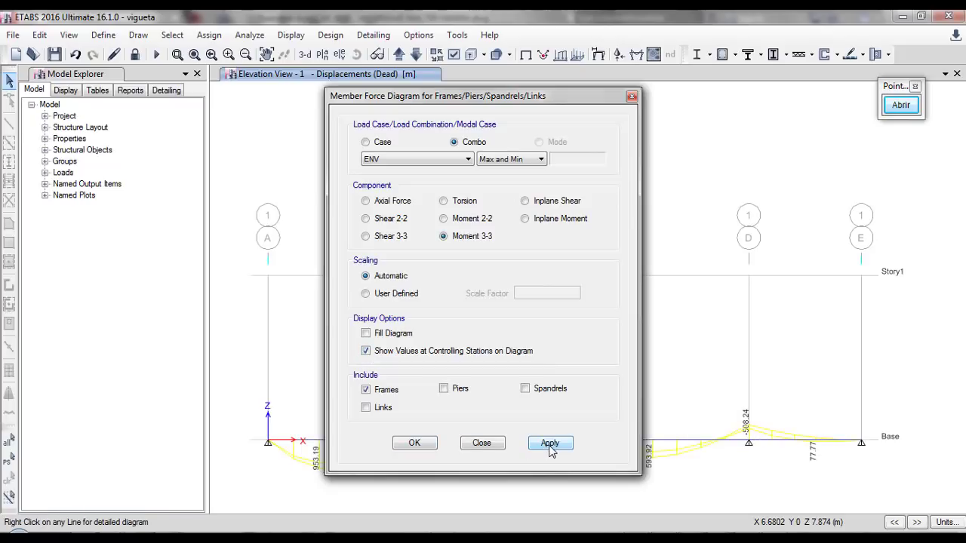
left_click(414, 444)
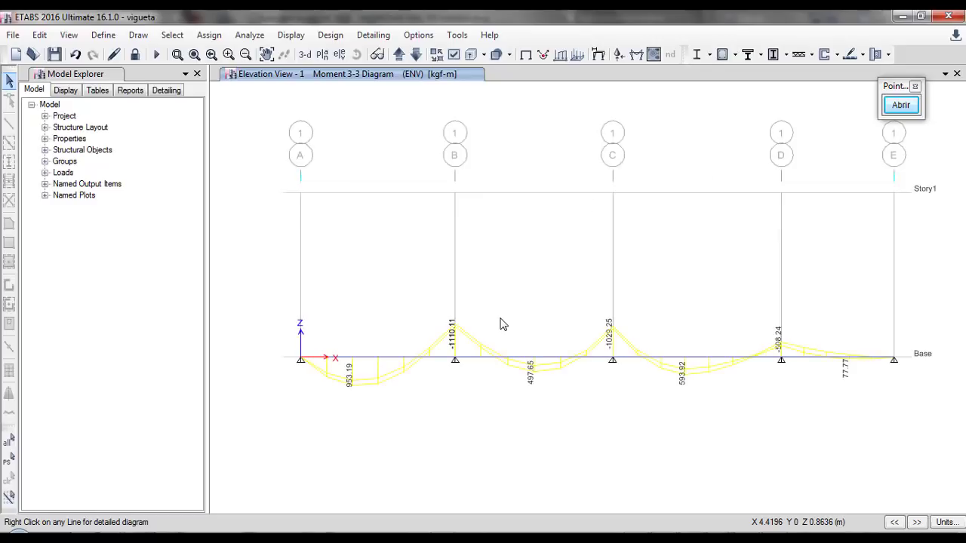
left_click(293, 37)
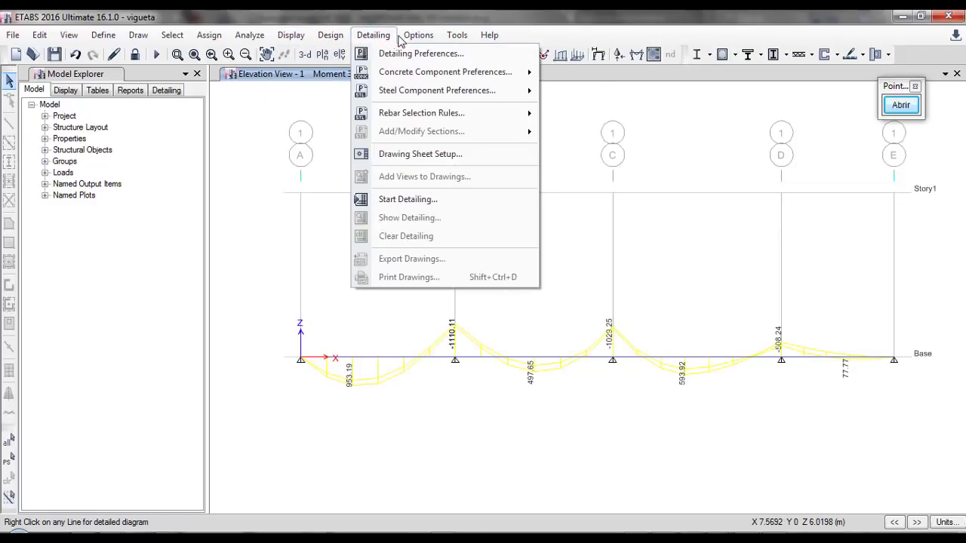
mouse_move(418, 35)
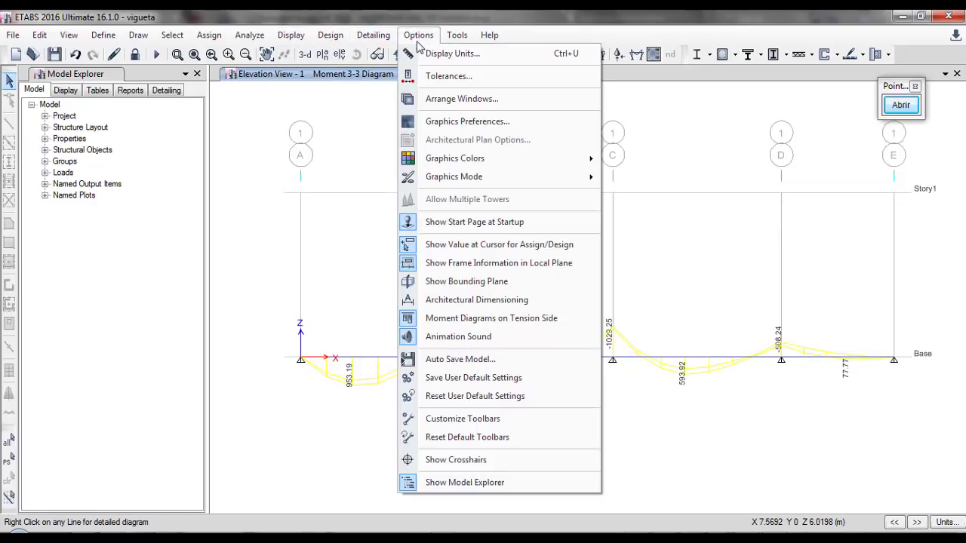
left_click(449, 76)
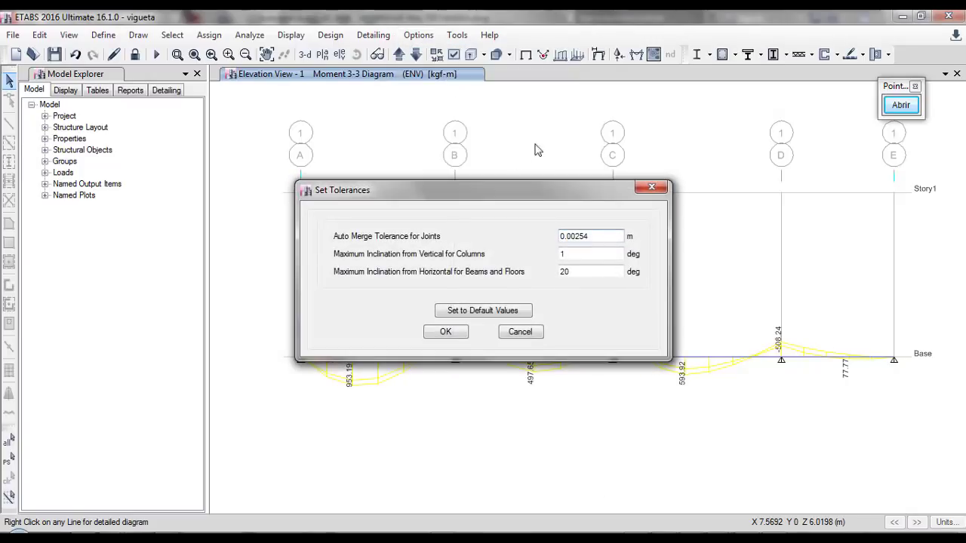
left_click(520, 331)
Set the graphics preferences to a maximum font size of 10 points and a minimum of 5 points
left_click(420, 36)
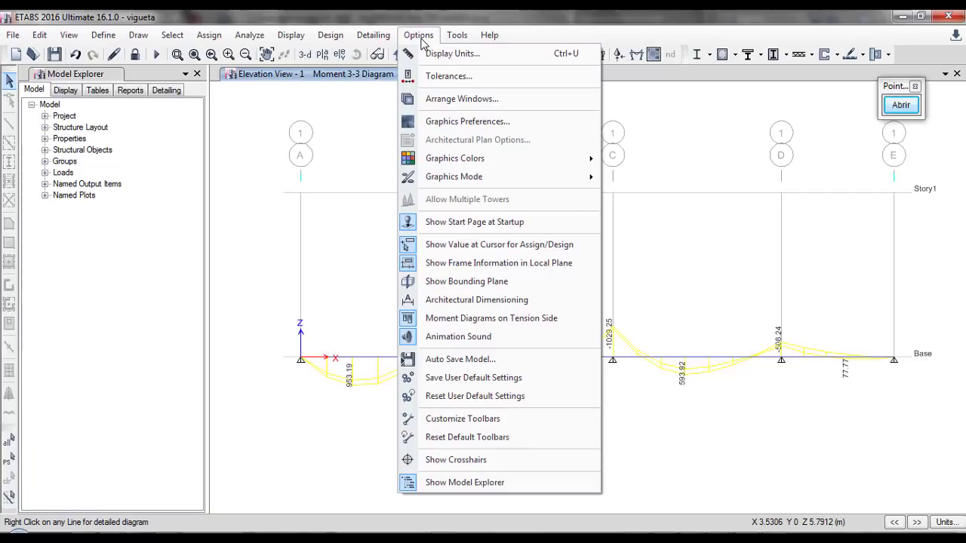
left_click(447, 122)
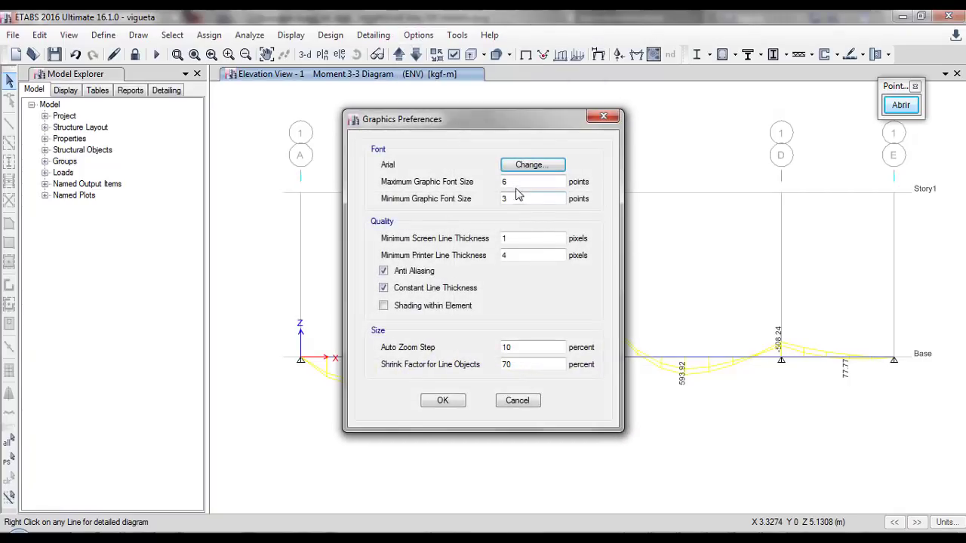
left_click_drag(519, 182, 483, 201)
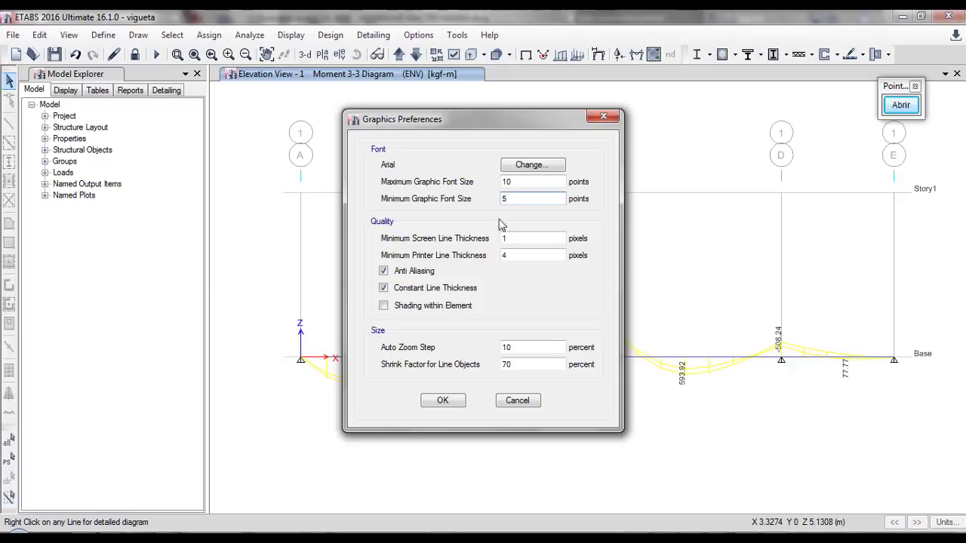
type("5")
left_click(454, 403)
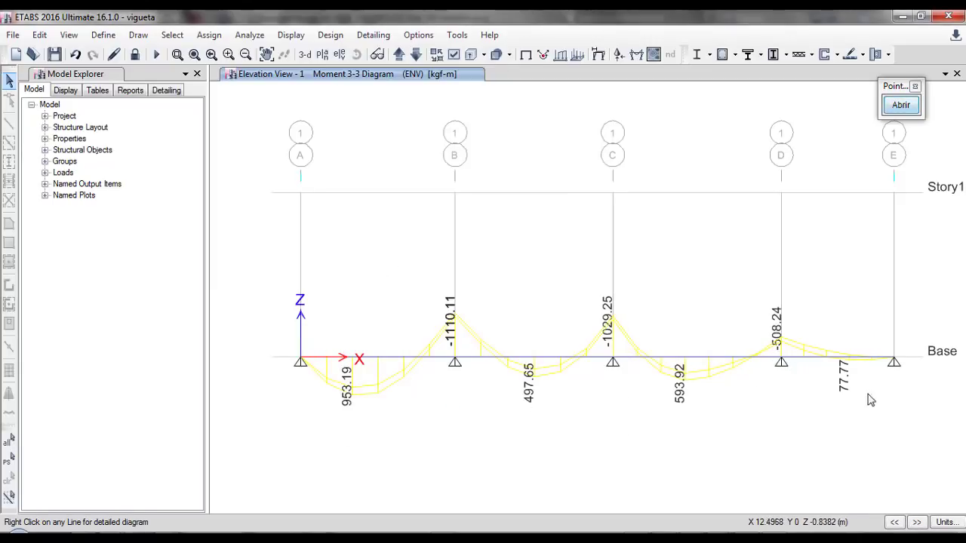
Set the consistent units to metres for length and tonf for force
left_click(947, 522)
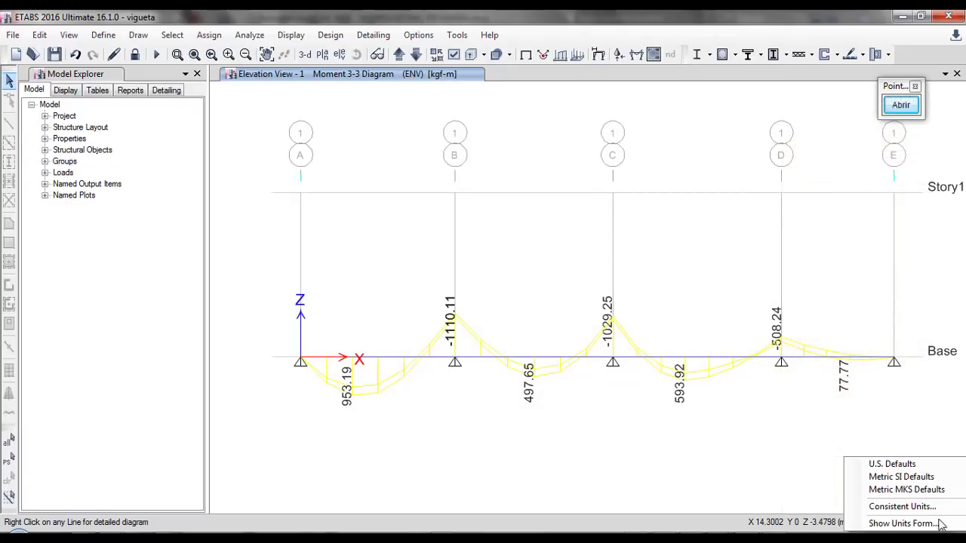
left_click(902, 506)
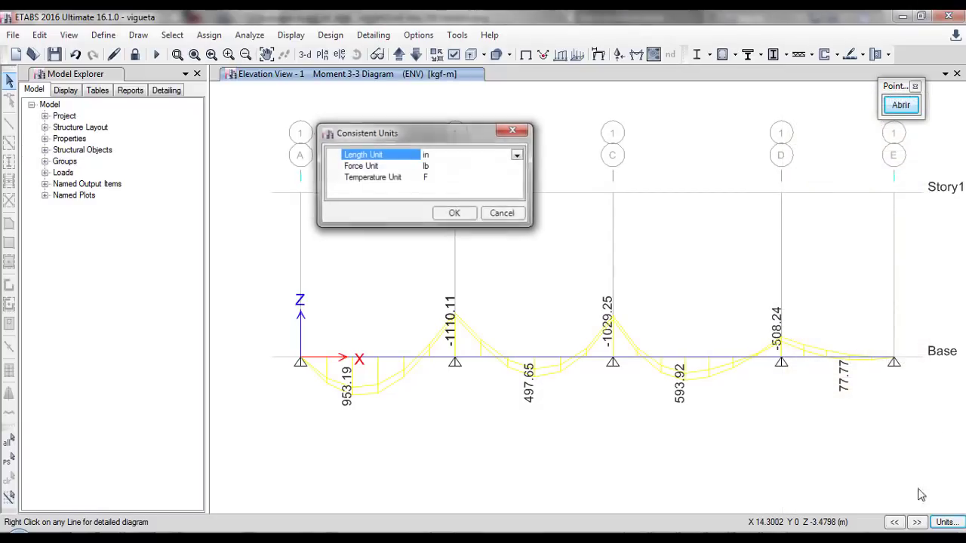
left_click(517, 156)
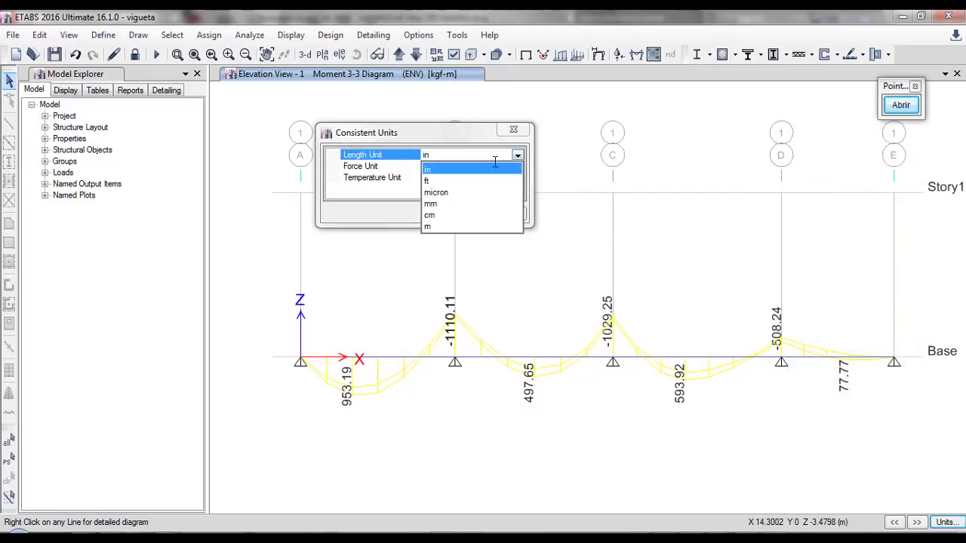
left_click(431, 226)
left_click(513, 178)
left_click(516, 168)
left_click(517, 166)
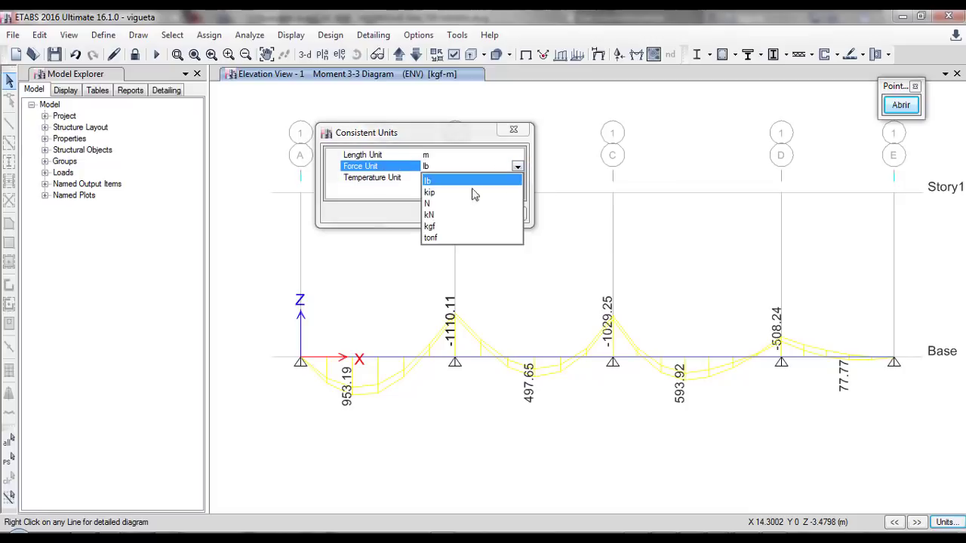
left_click(432, 238)
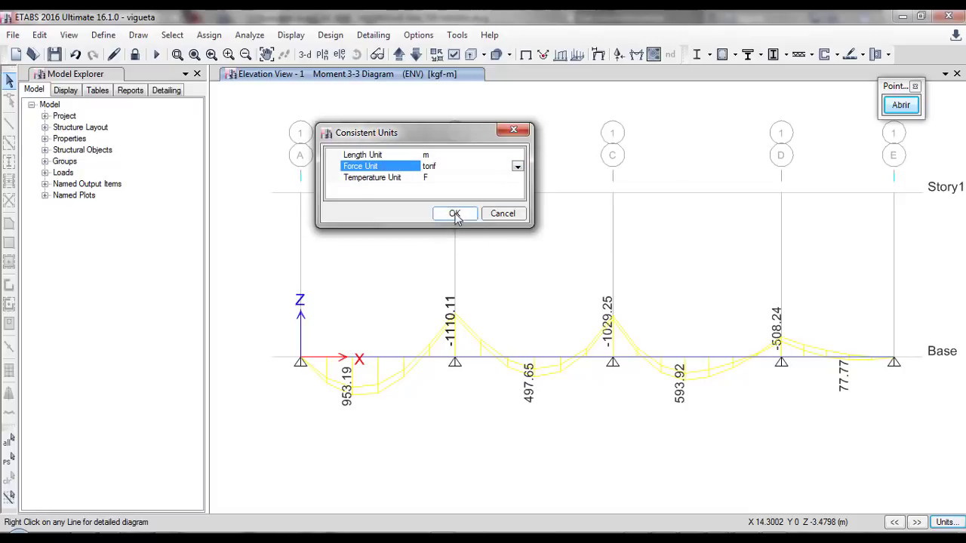
left_click(454, 215)
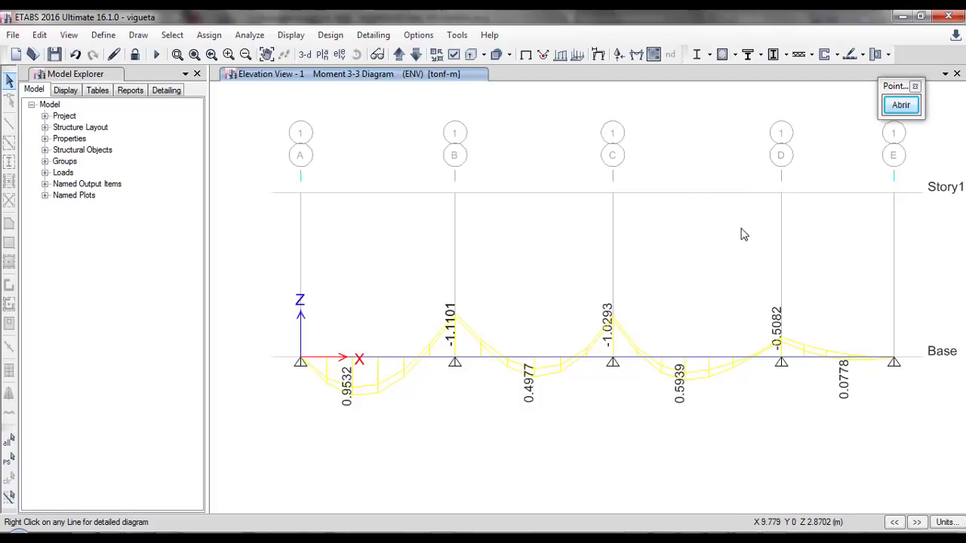
Draw a red T-shaped joist section from two rectangles above the moment diagram between grids B and C, using the screen annotation tool
scroll(369, 400, "up", 2)
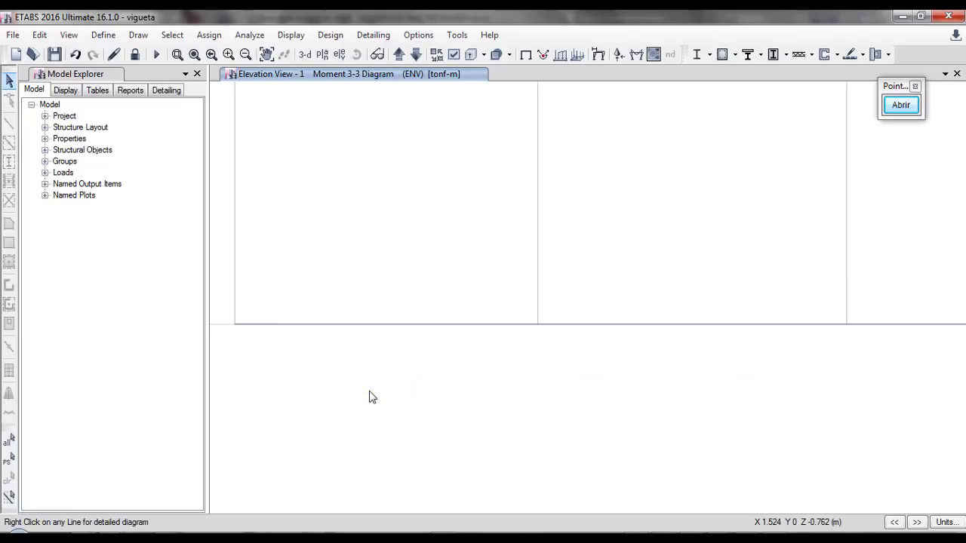
scroll(410, 393, "down", 2)
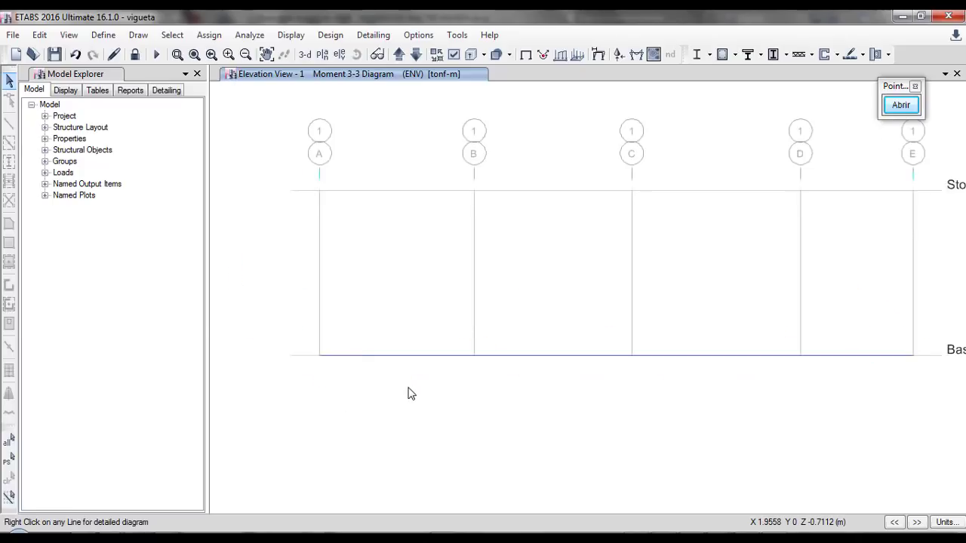
scroll(410, 392, "up", 2)
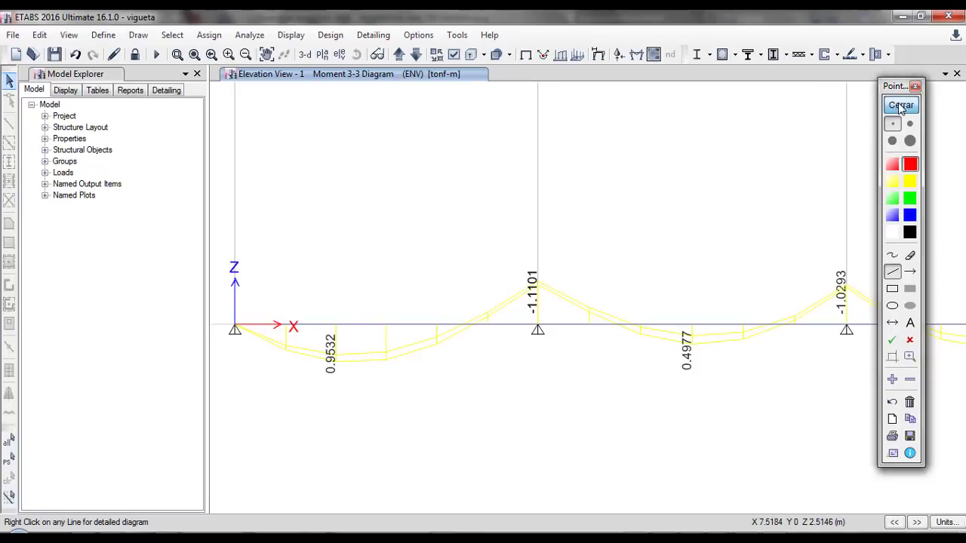
left_click(900, 105)
left_click(893, 290)
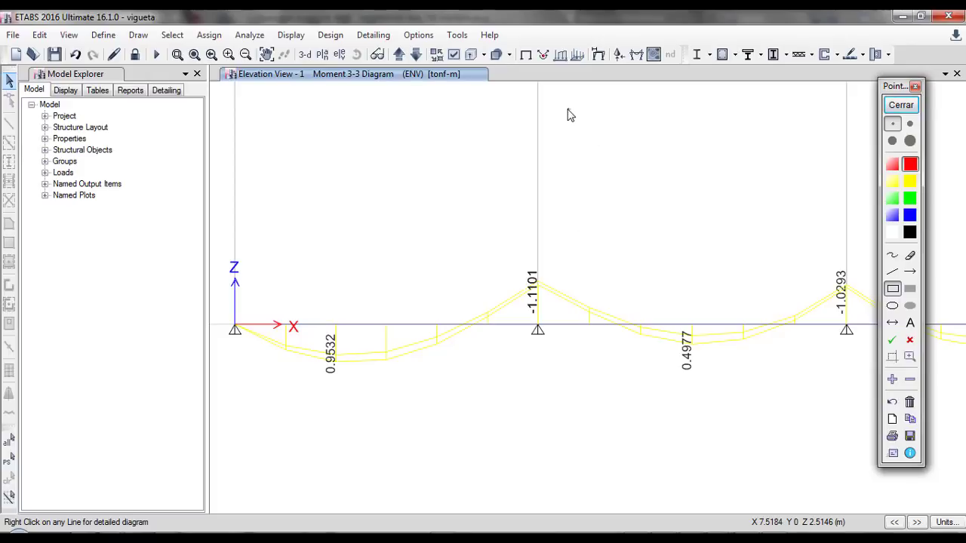
left_click_drag(567, 110, 789, 135)
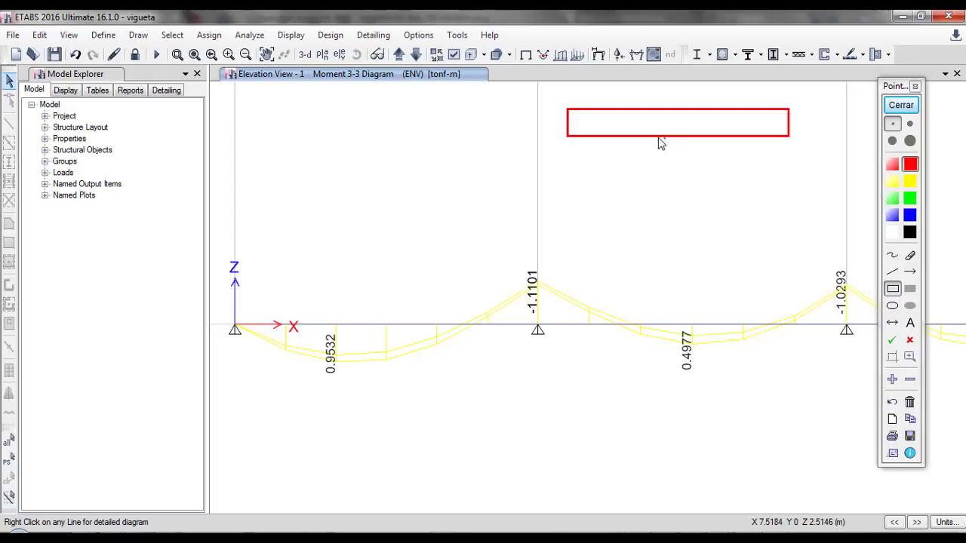
left_click_drag(661, 137, 705, 245)
Label the T-section with a web width of 0.10 below it and a flange width of 0.40 above it
left_click(910, 323)
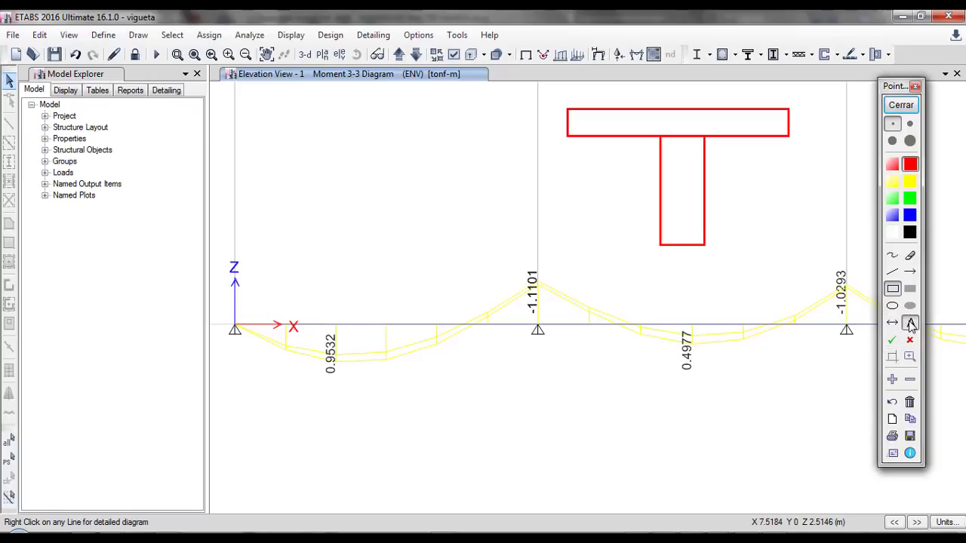
left_click(677, 273)
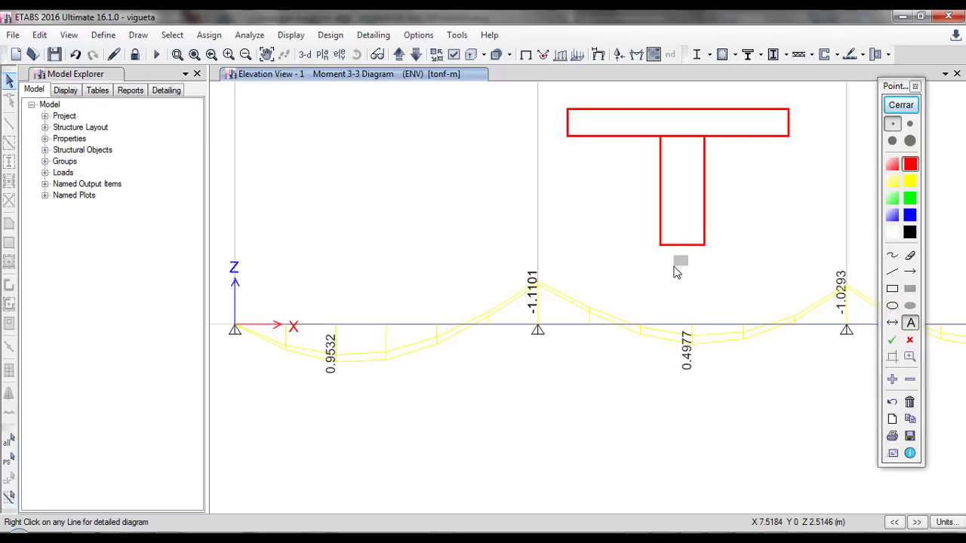
type("0.1")
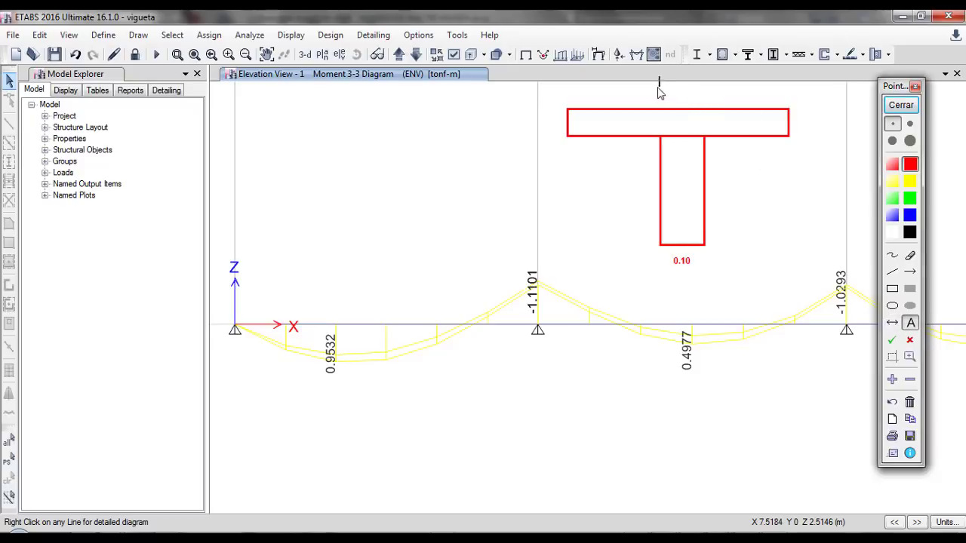
left_click(682, 95)
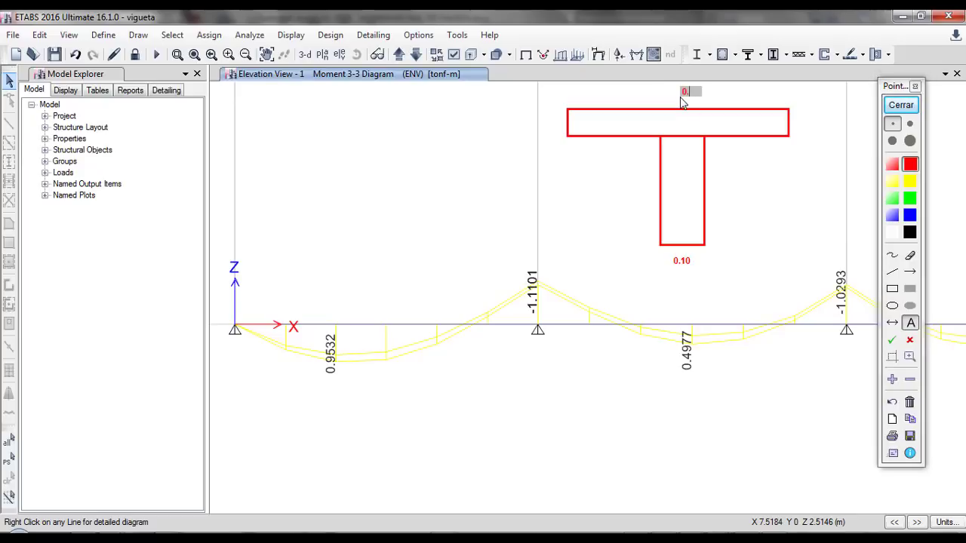
left_click(748, 93)
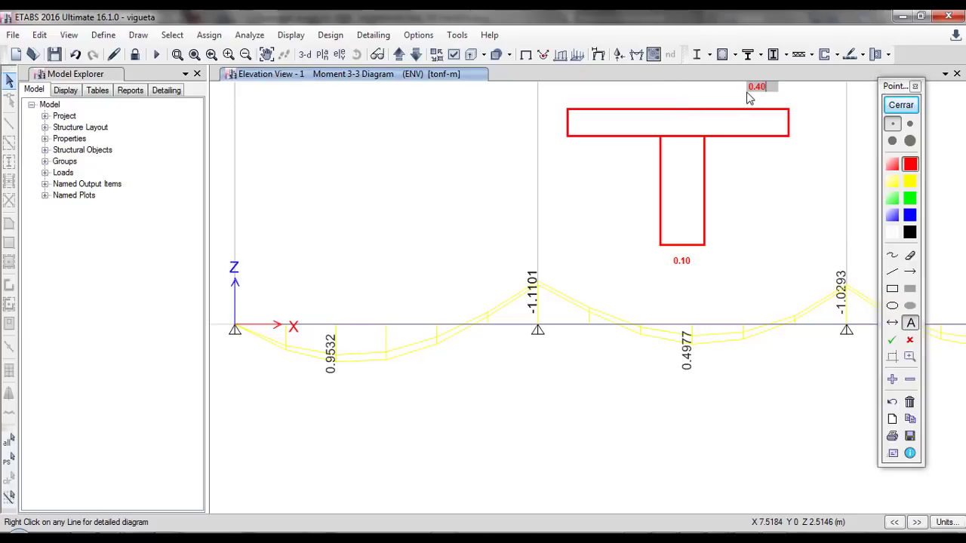
left_click(677, 101)
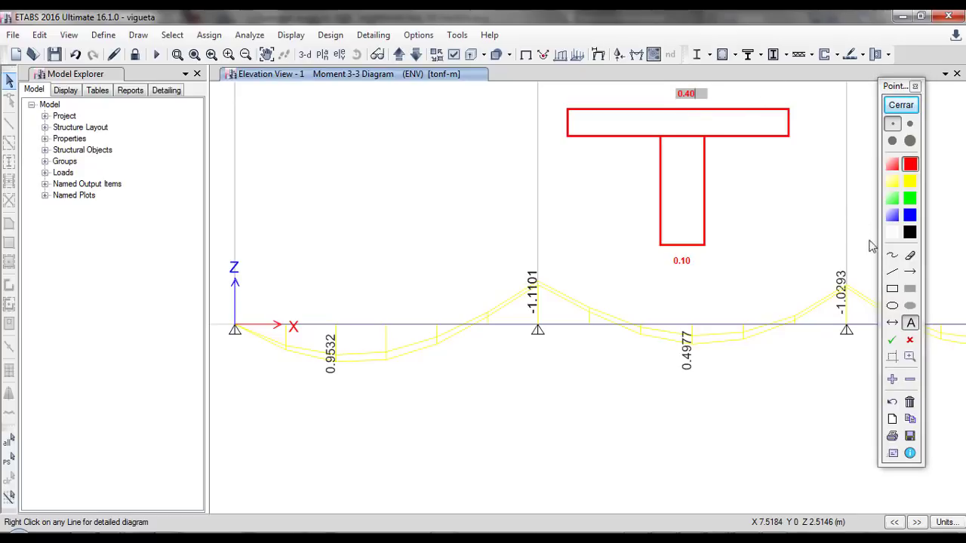
Handwrite M(+) beside the 0.40 label and M(-) beside the 0.10 label in blue, with arrows pointing to each width
left_click(892, 288)
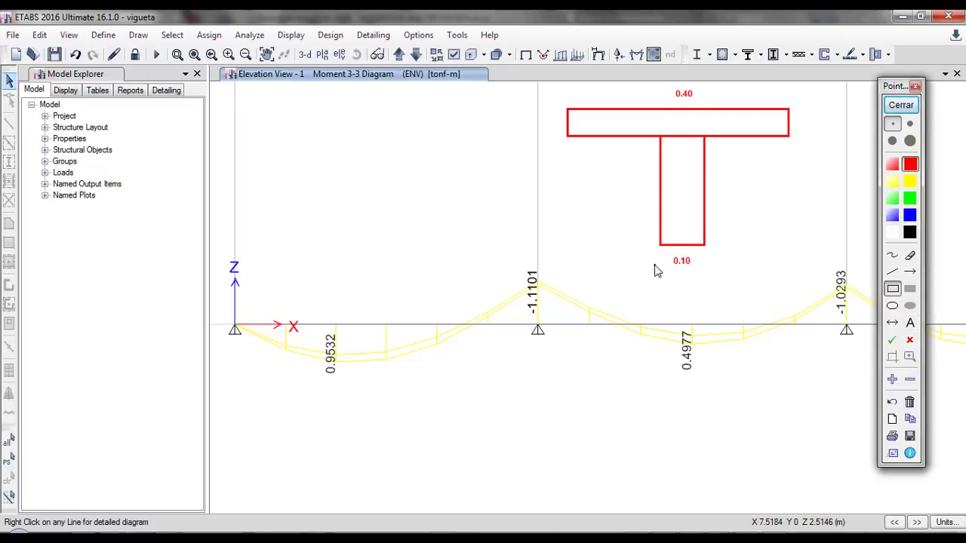
left_click(909, 215)
left_click_drag(717, 86, 718, 105)
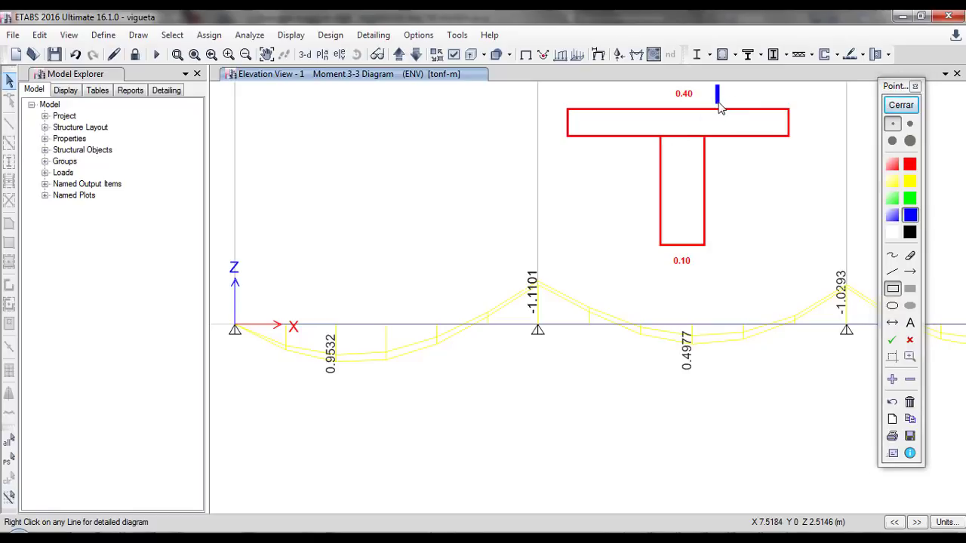
left_click(893, 255)
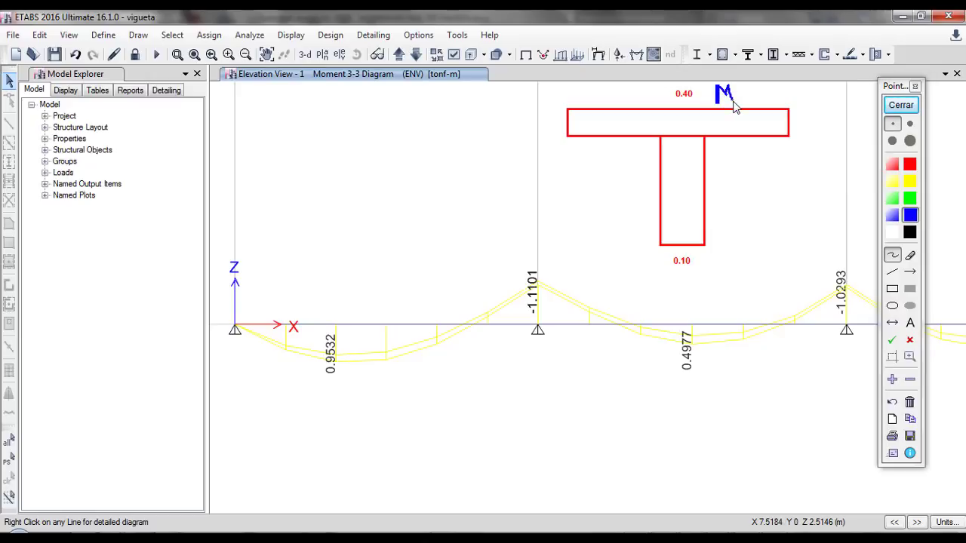
mouse_move(746, 86)
left_mouse_down()
mouse_move(748, 104)
mouse_move(770, 107)
left_mouse_up()
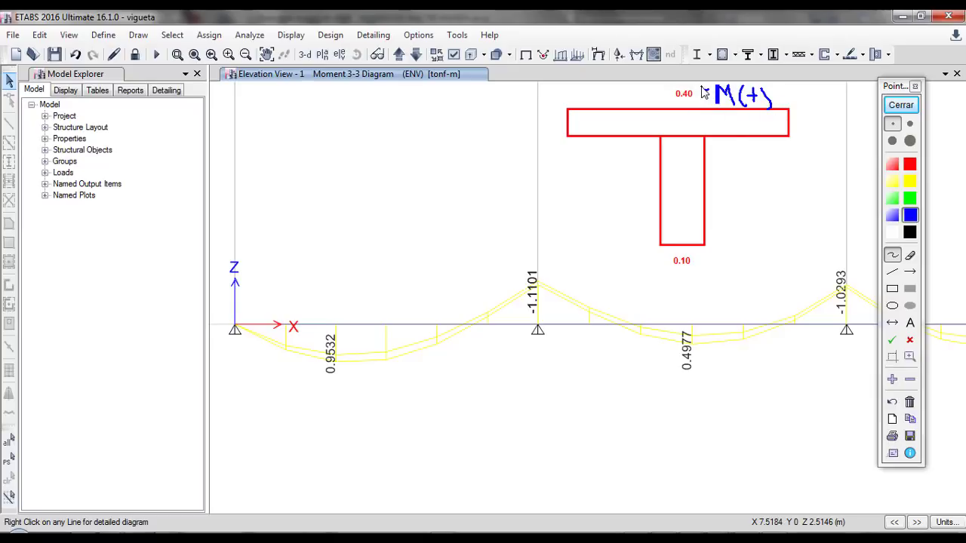
left_click_drag(702, 98, 705, 92)
mouse_move(725, 242)
left_mouse_down()
mouse_move(727, 229)
mouse_move(736, 240)
mouse_move(775, 234)
mouse_move(775, 246)
mouse_move(695, 263)
mouse_move(703, 256)
mouse_move(704, 269)
left_mouse_up()
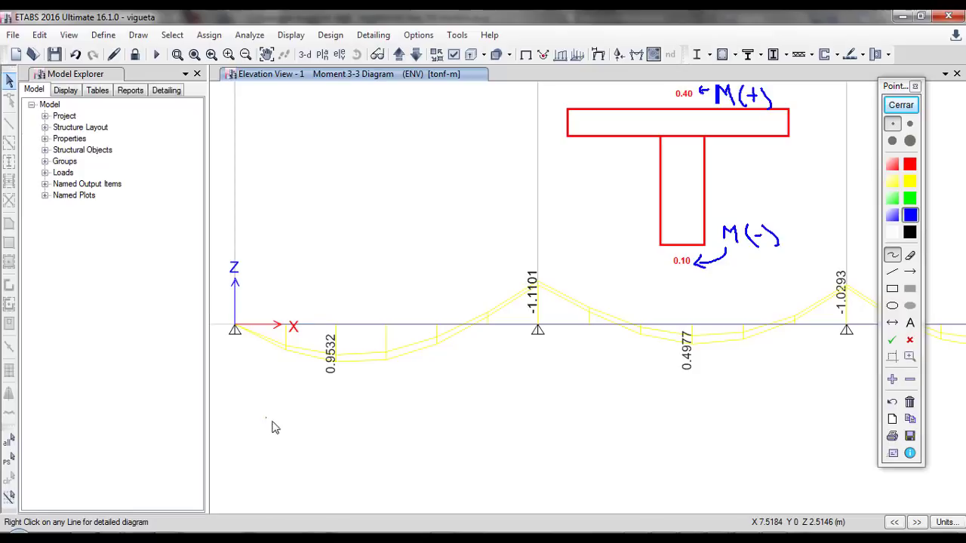
Sketch a blue freehand sagging curve below the moment diagram of the span between grids A and B
mouse_move(266, 418)
left_mouse_down()
mouse_move(298, 437)
mouse_move(360, 443)
mouse_move(393, 437)
mouse_move(448, 407)
left_mouse_up()
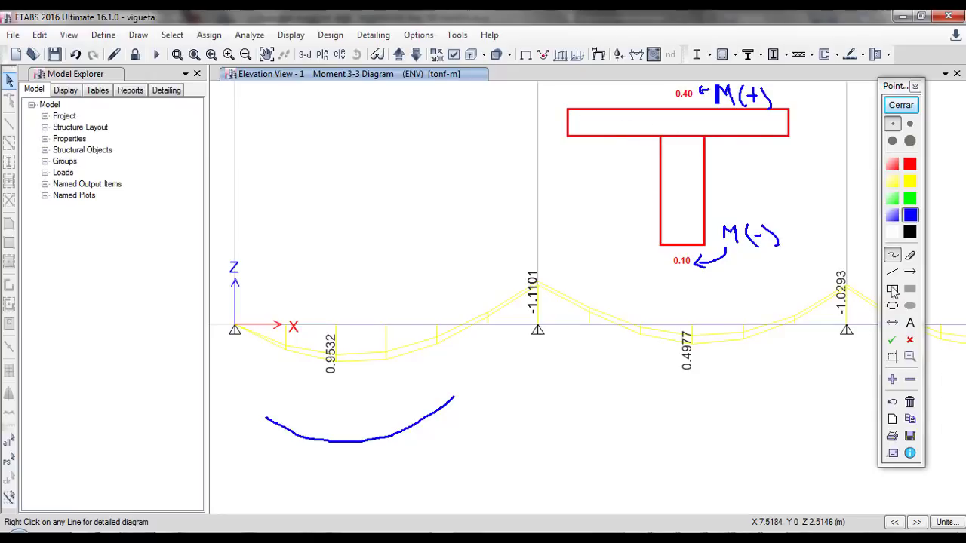
Draw a green dashed horizontal line through the flange of the T-section, and close the annotation tool
left_click(892, 271)
left_click(910, 199)
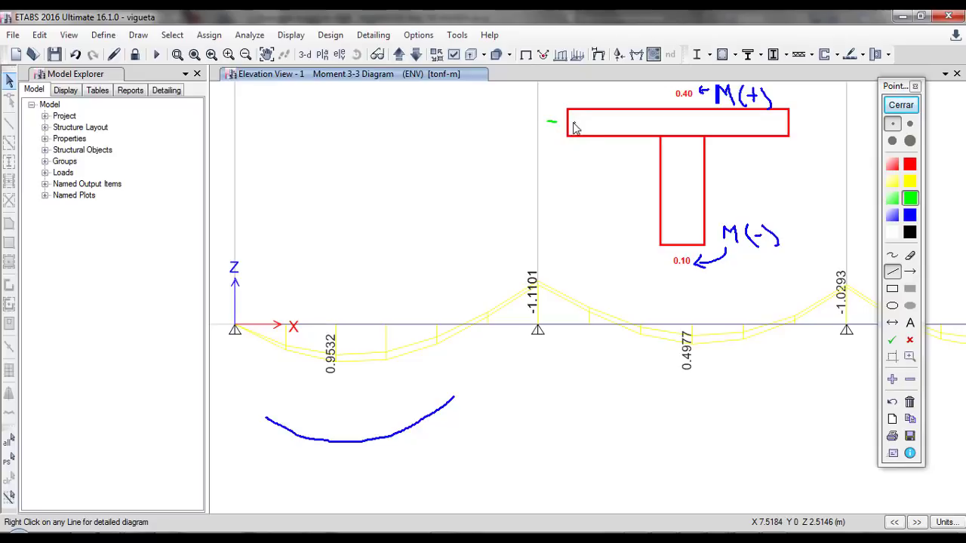
left_click_drag(573, 128, 819, 122)
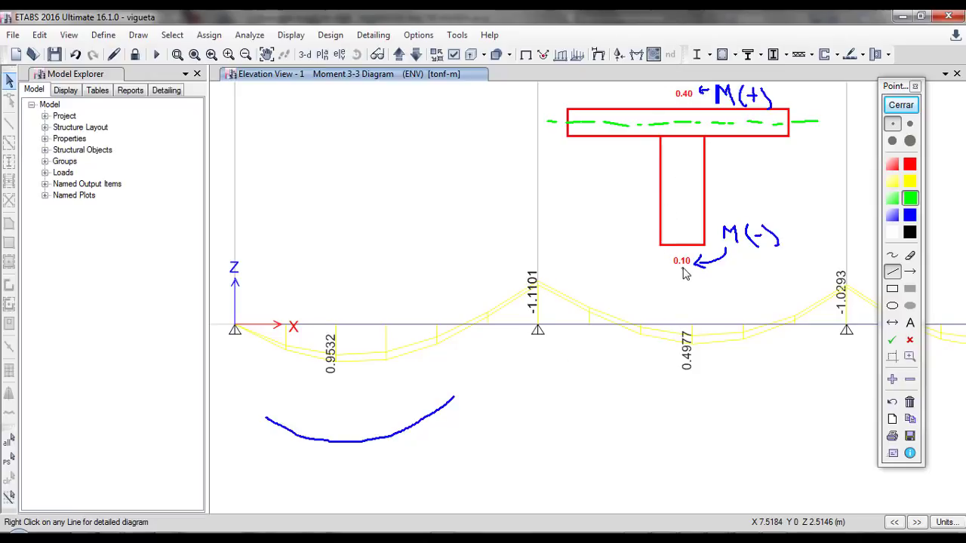
left_click(914, 88)
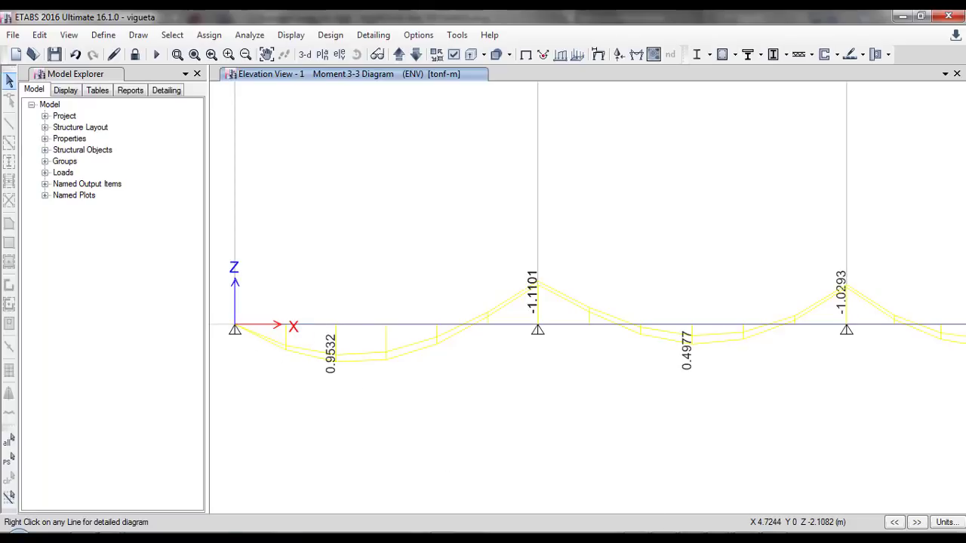
left_click(802, 483)
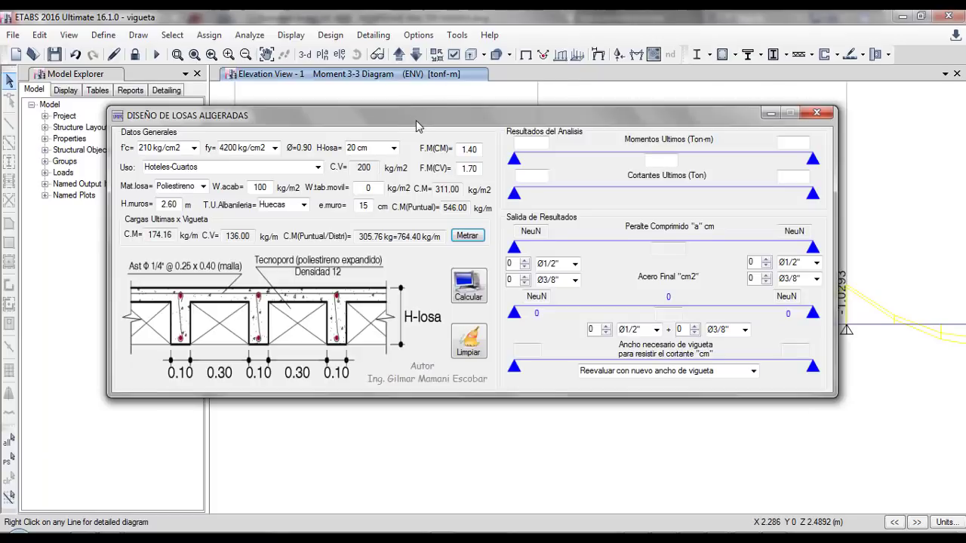
left_click_drag(416, 120, 401, 38)
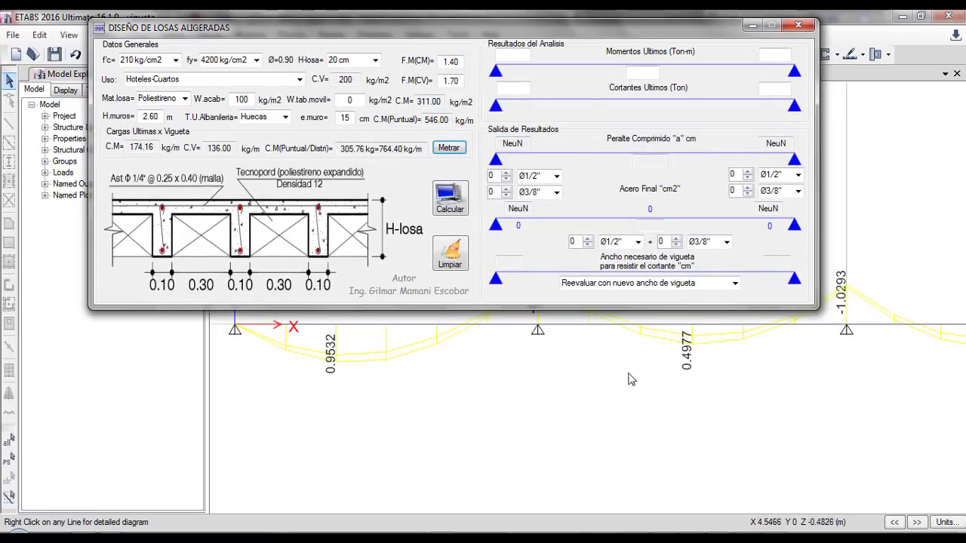
left_click(751, 27)
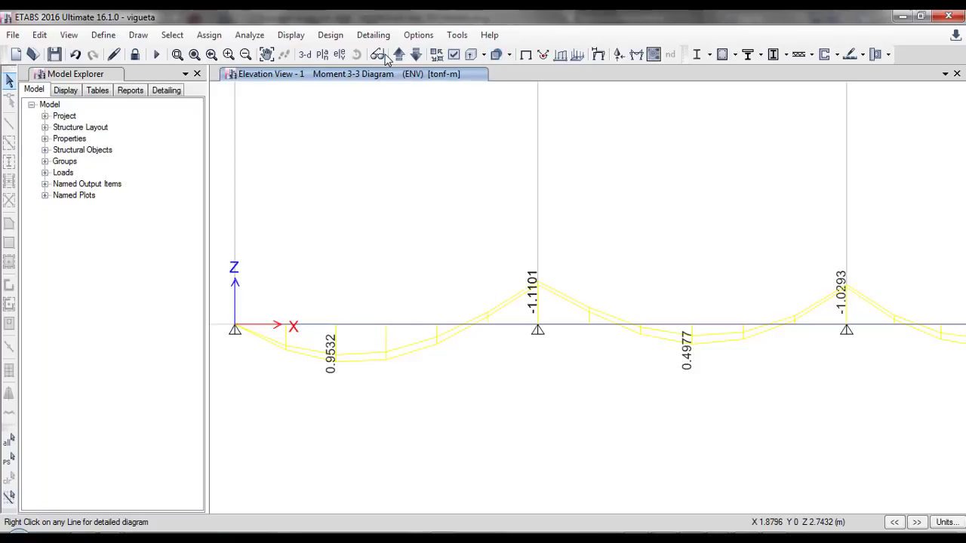
Close the Model Explorer and fit the full Moment 3-3 diagram across the upper part of the elevation view
left_click(266, 54)
left_click_drag(614, 272, 605, 38)
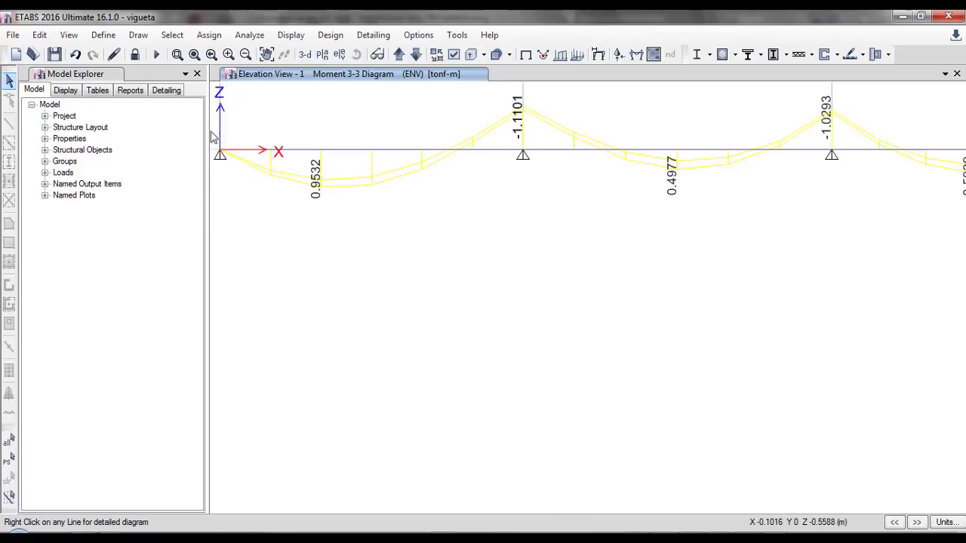
left_click(197, 73)
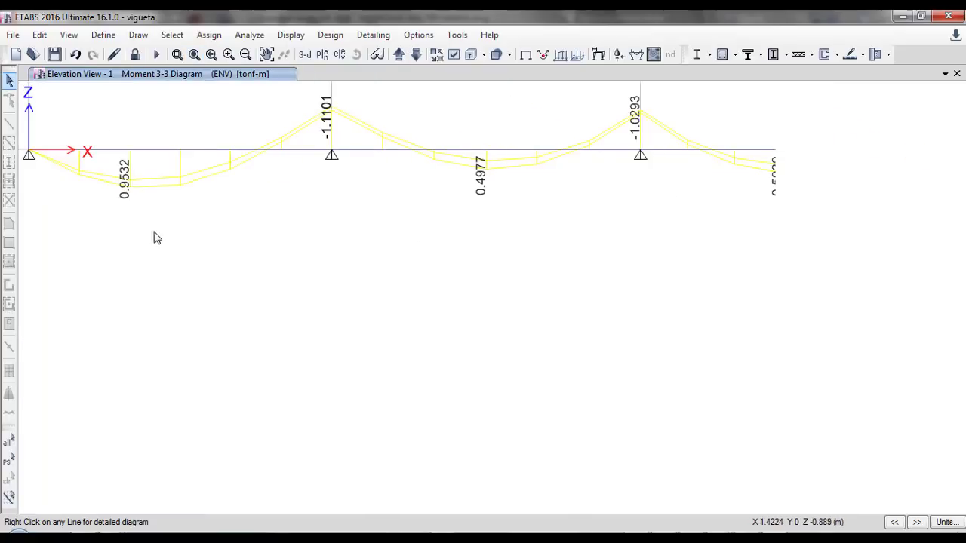
left_click(266, 54)
left_click_drag(304, 179, 375, 192)
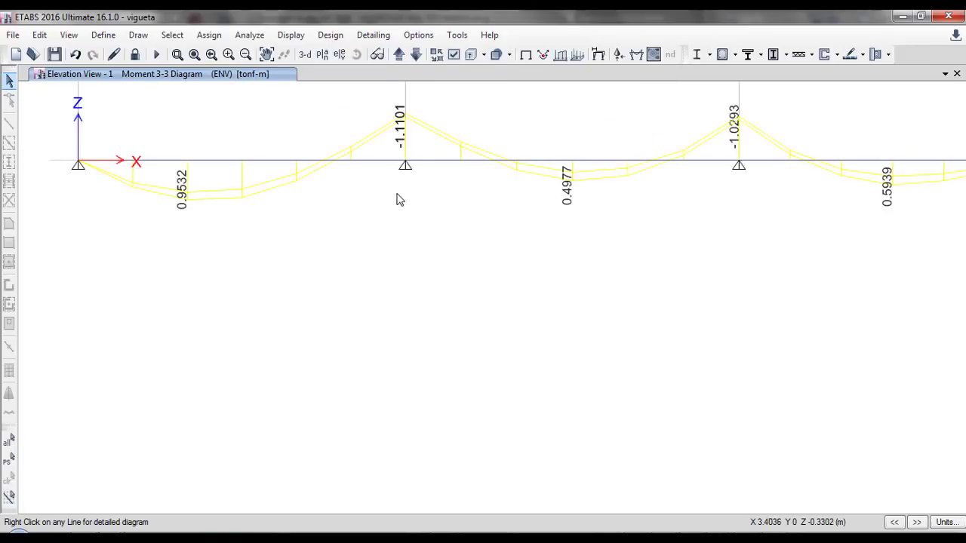
scroll(400, 200, "down", 2)
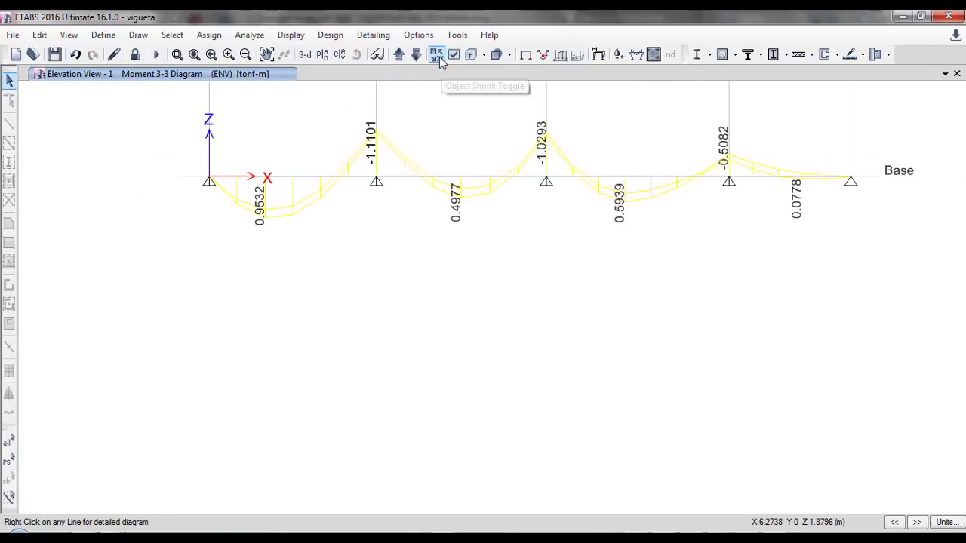
left_click(178, 54)
left_click_drag(179, 99, 913, 240)
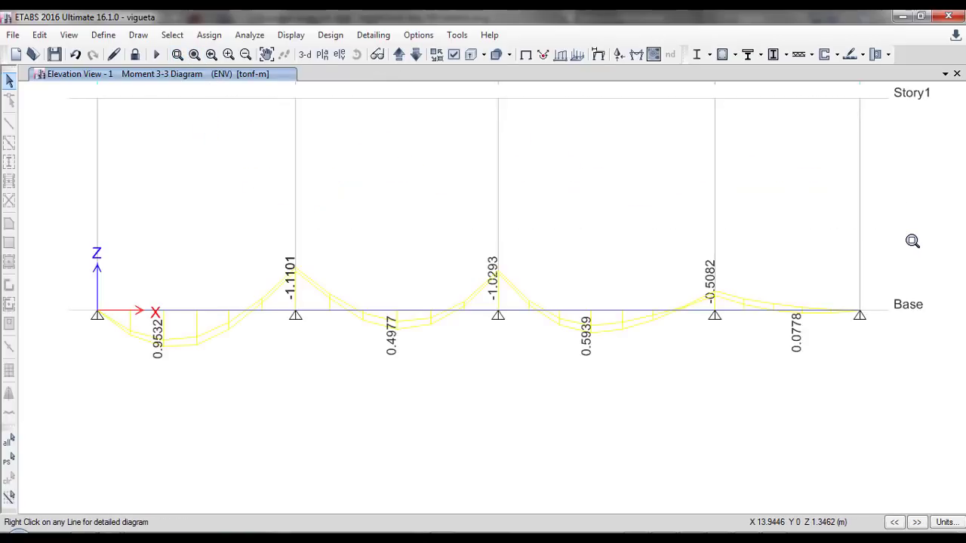
left_click(267, 54)
left_click_drag(486, 239, 460, 99)
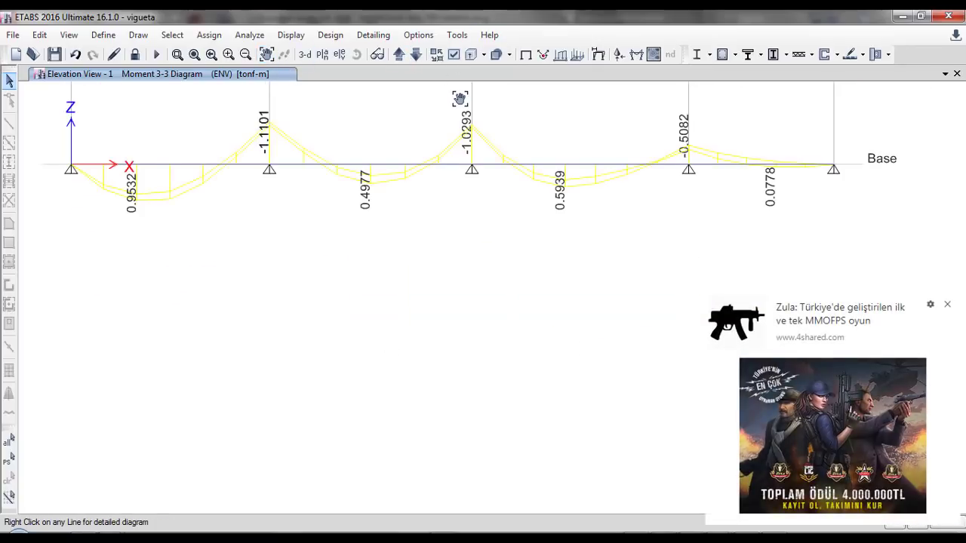
left_click(948, 307)
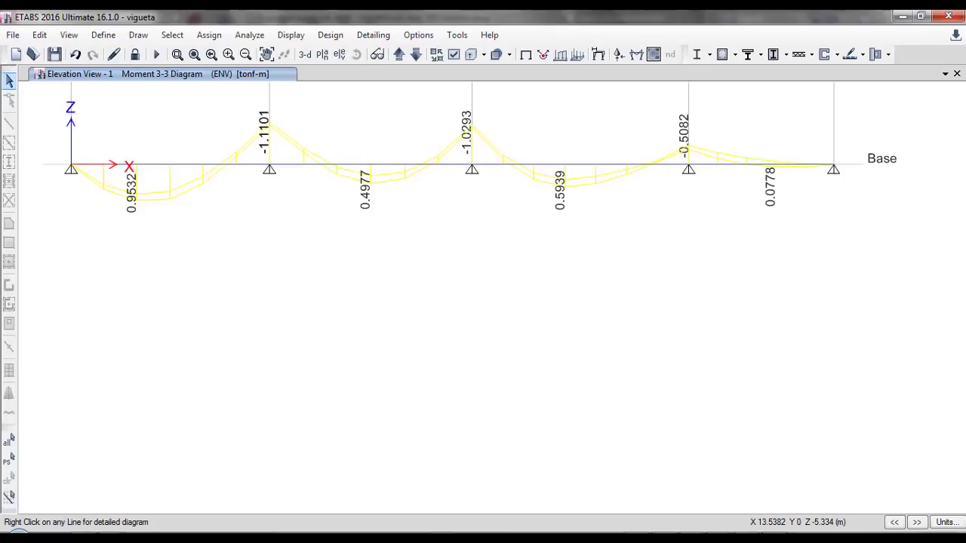
Switch to DISEÑO DE LOSAS ALIGERADAS, place it below the diagram, and enter ultimate moments 0, 0.9532 and 1.1101 for the first span
mouse_move(719, 539)
left_click(796, 480)
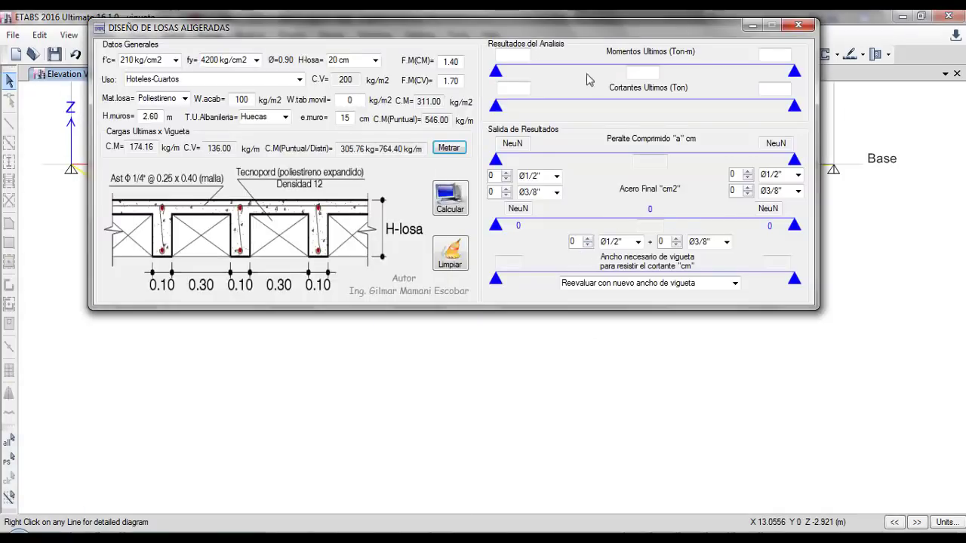
left_click_drag(504, 36, 534, 243)
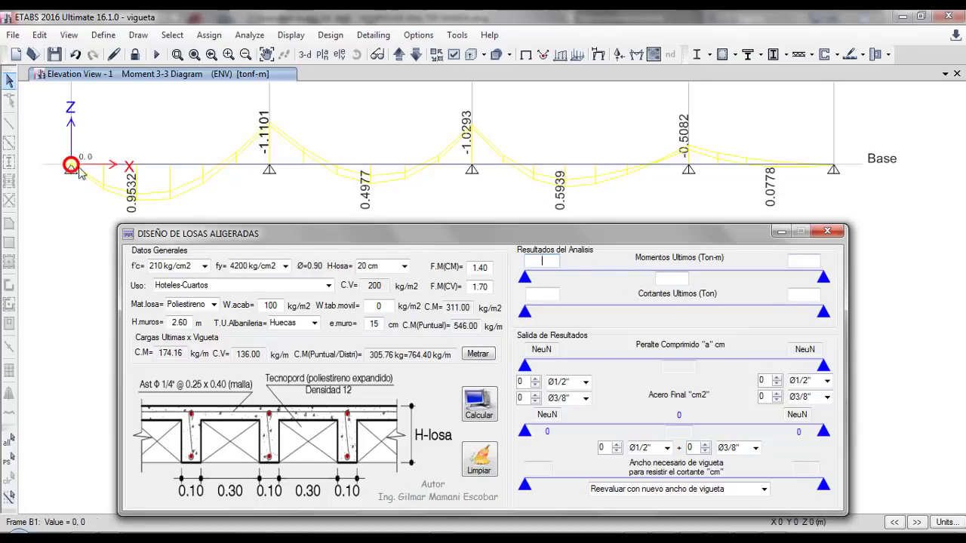
type("0")
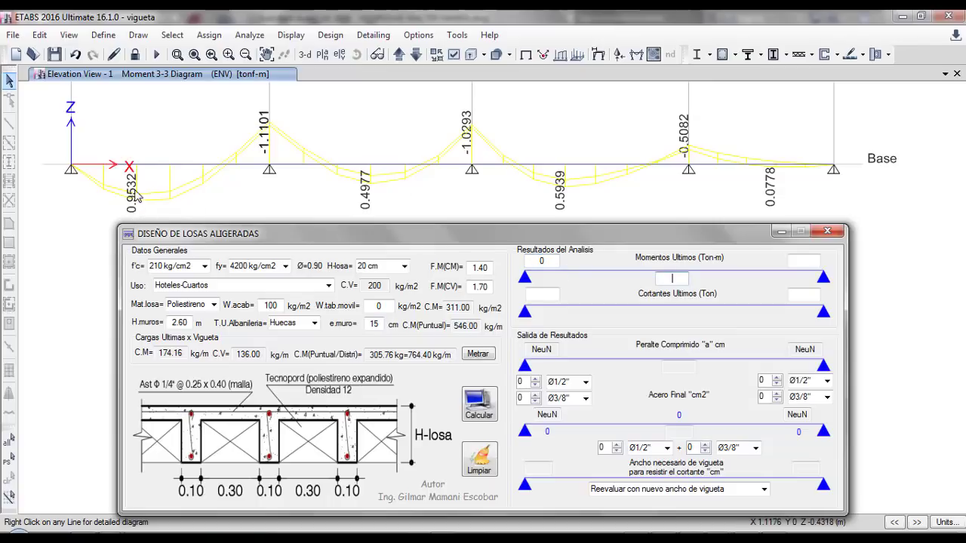
type("0.9532")
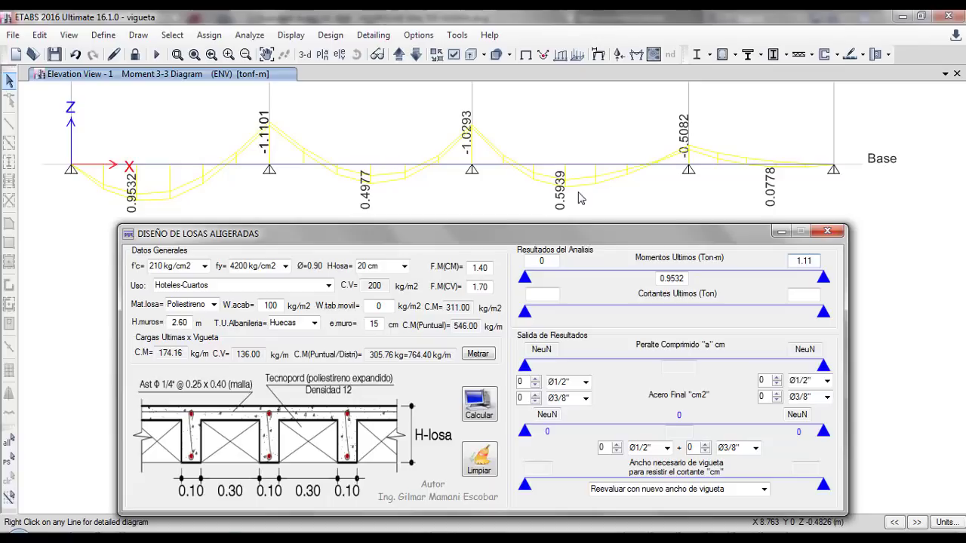
type("01")
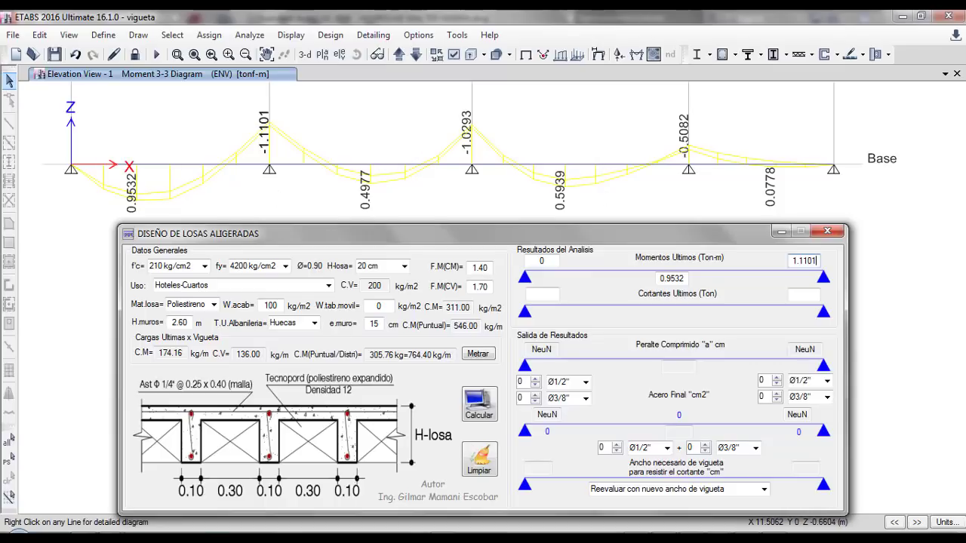
Mark the first span of the joist with a green annotation line between grids A and B, and clear the marking
left_click(887, 102)
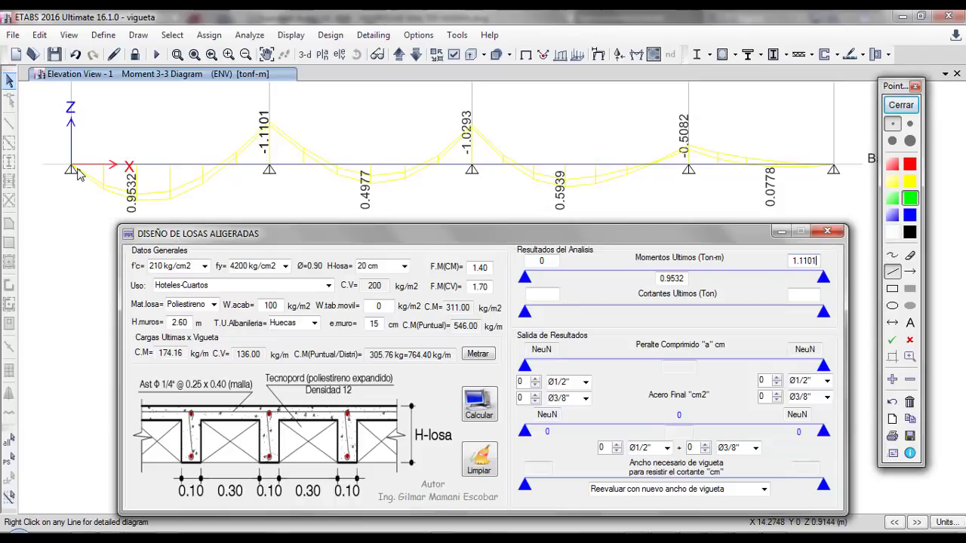
mouse_move(78, 169)
left_mouse_down()
mouse_move(189, 158)
mouse_move(268, 169)
left_mouse_up()
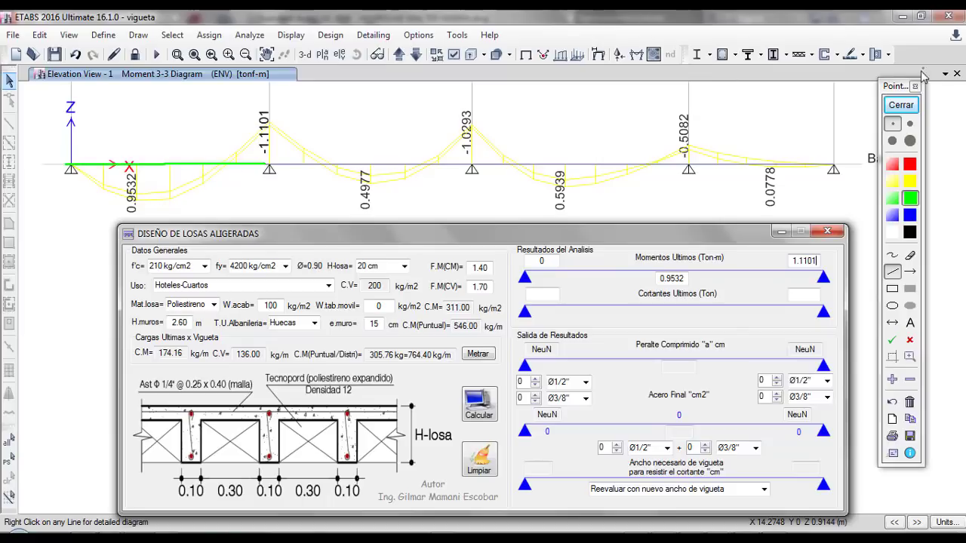
left_click(901, 105)
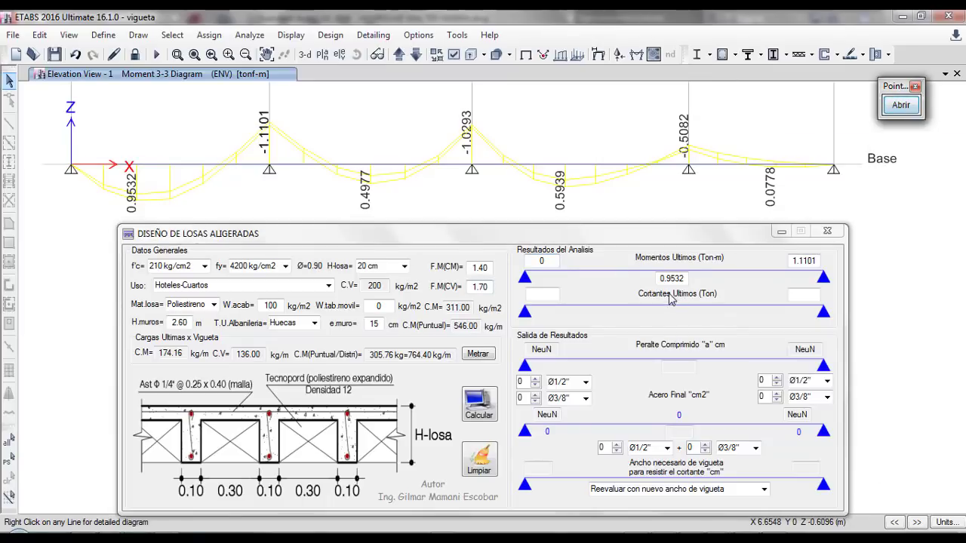
Display the Shear 2-2 diagram for the ENV combination in ETABS
left_click(543, 296)
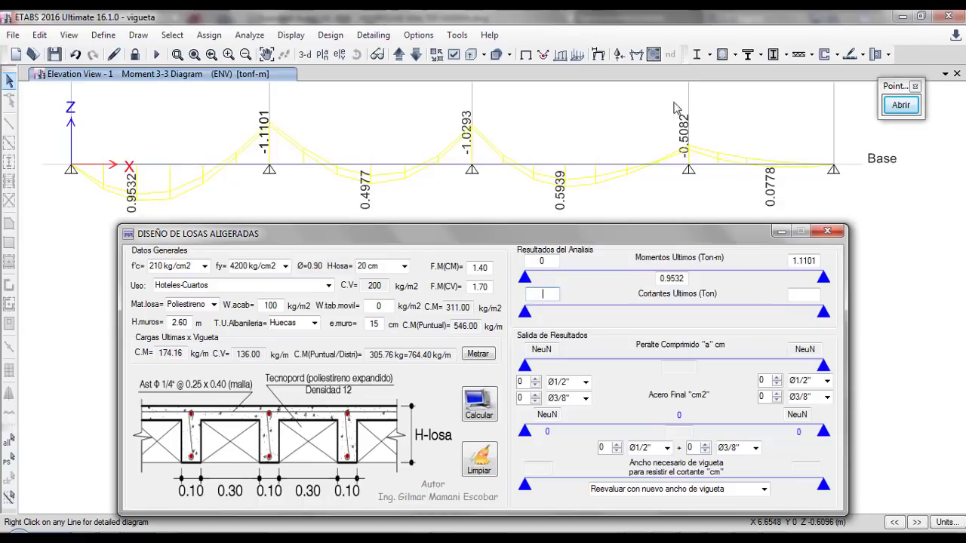
left_click(619, 54)
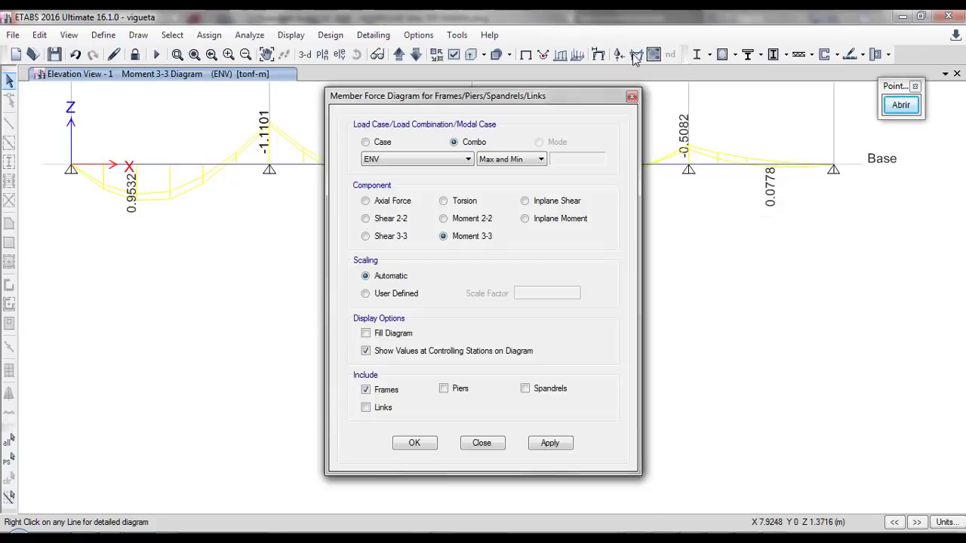
left_click(399, 219)
left_click(419, 443)
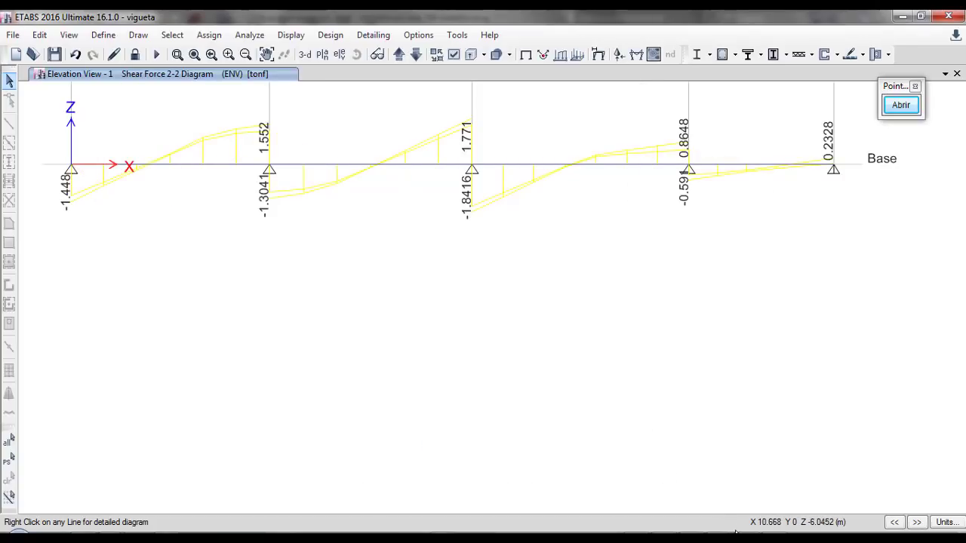
Enter ultimate shears 1.448 and 1.552 for the first span in the slab design program and calculate the design
left_click(801, 483)
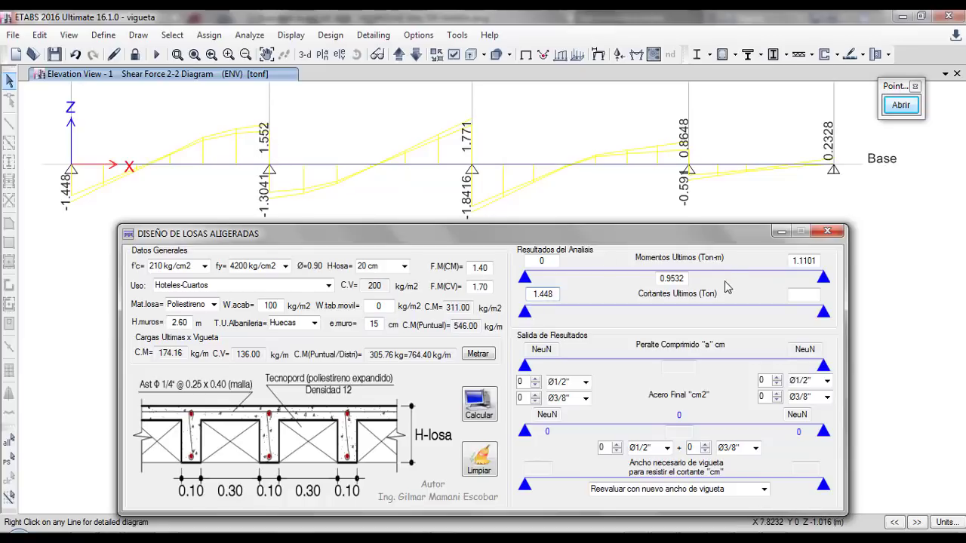
left_click(798, 294)
type("1.552")
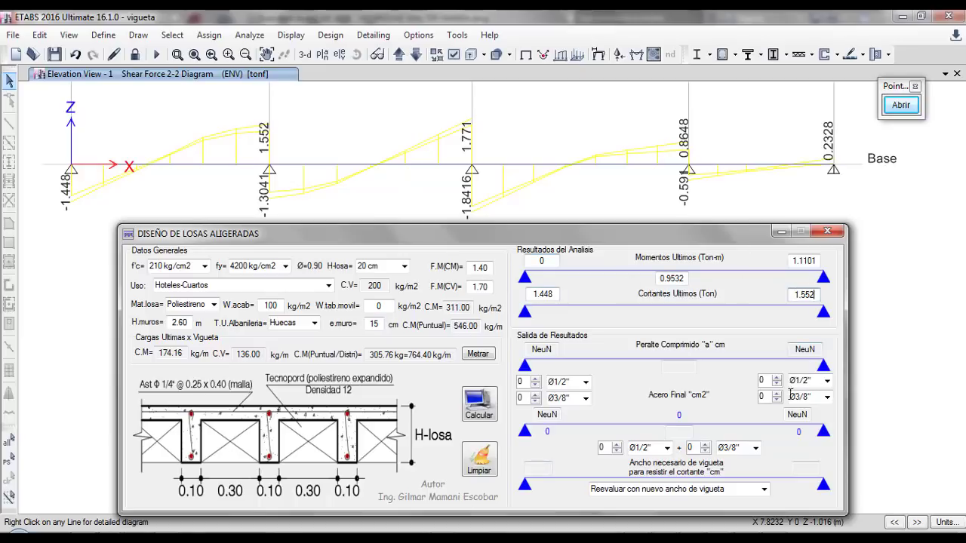
left_click(480, 407)
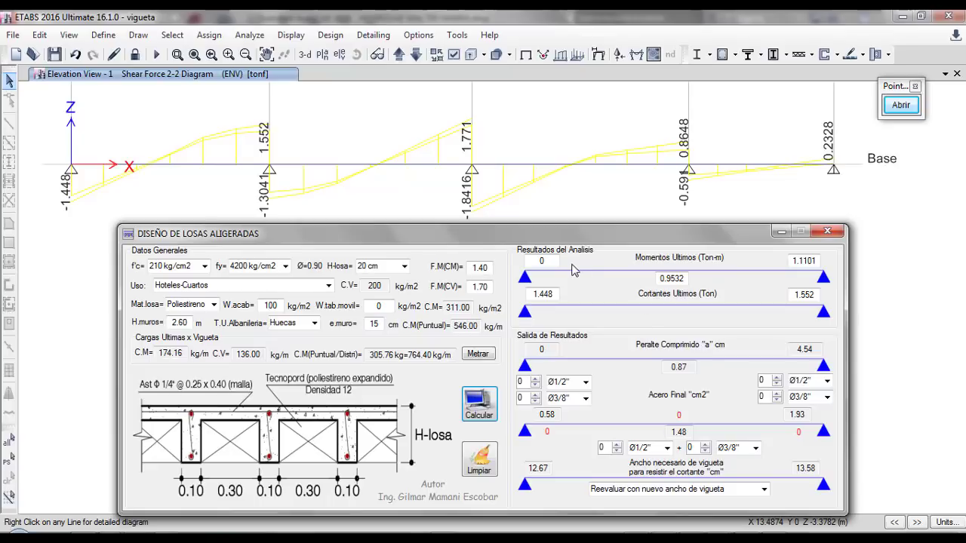
left_click(545, 348)
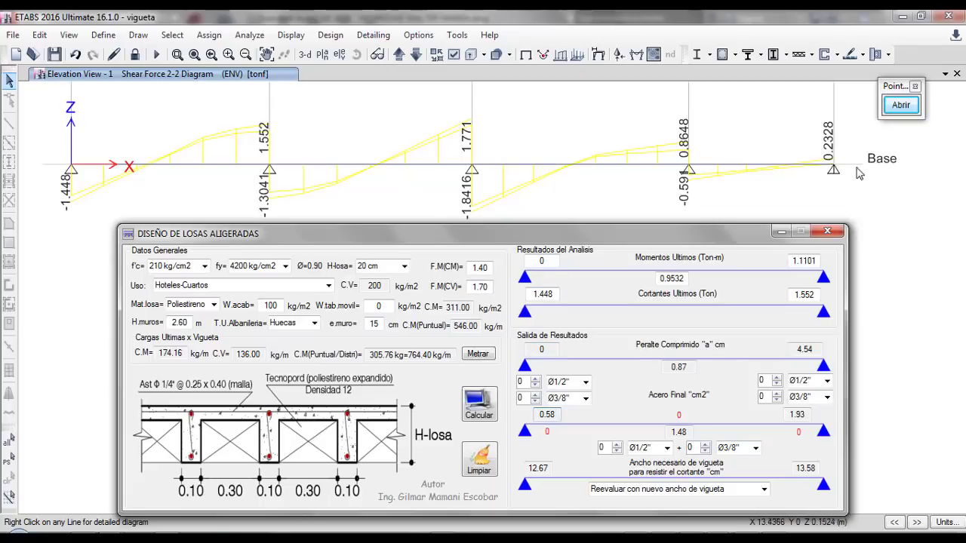
Handwrite the formula 14/fy x b x d in green above the shear diagram between grids C and D
left_click(901, 105)
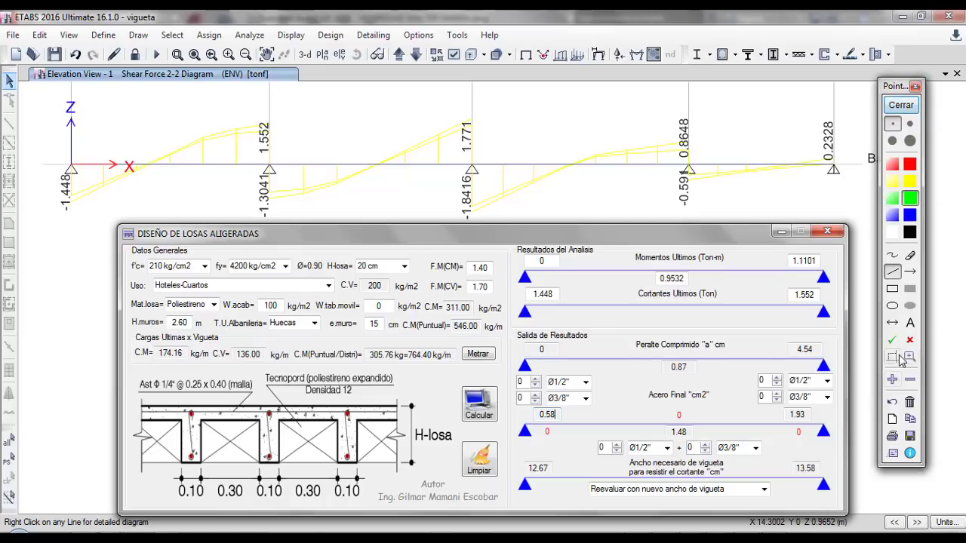
left_click(893, 255)
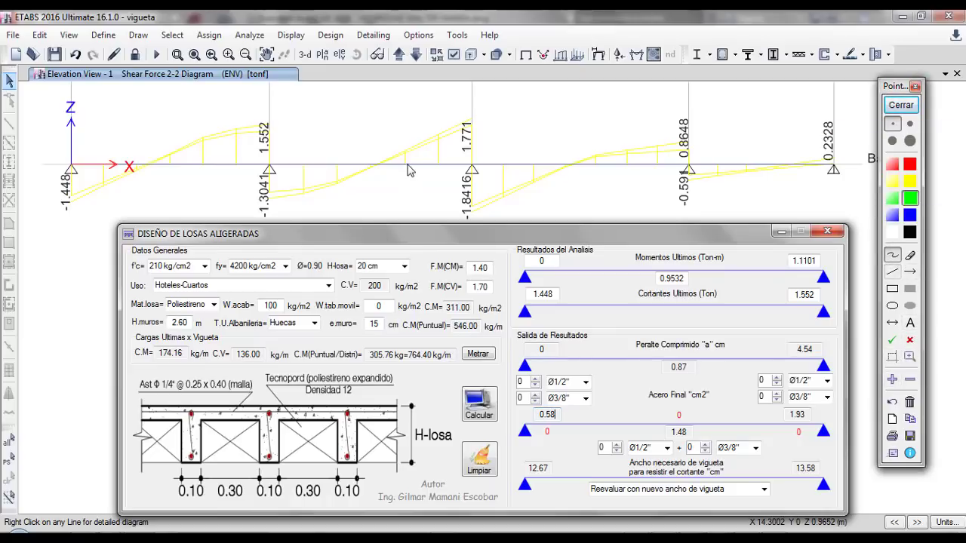
mouse_move(506, 96)
left_mouse_down()
mouse_move(507, 118)
mouse_move(514, 98)
mouse_move(525, 99)
mouse_move(530, 125)
mouse_move(512, 158)
mouse_move(517, 128)
mouse_move(529, 133)
mouse_move(527, 158)
left_mouse_up()
mouse_move(542, 109)
left_mouse_down()
mouse_move(587, 117)
mouse_move(601, 105)
mouse_move(602, 120)
mouse_move(601, 94)
mouse_move(612, 119)
left_mouse_up()
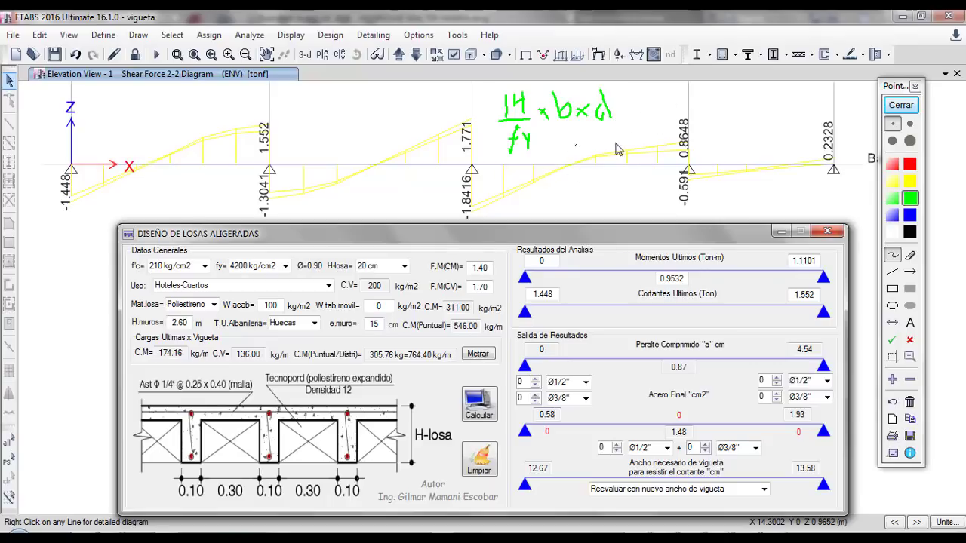
Handwrite a second formula in red containing √f'c x b x d beside the green one, and clear the annotations
left_click(910, 164)
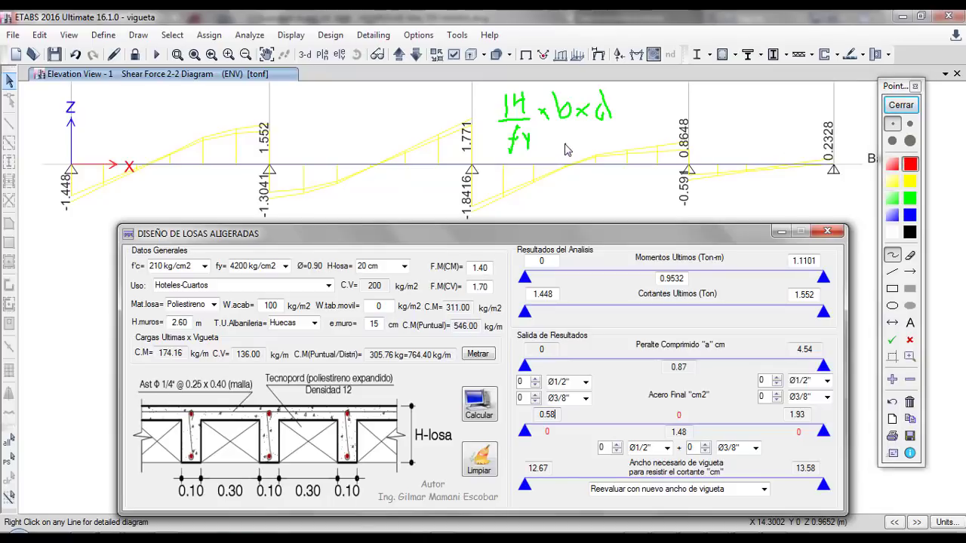
mouse_move(567, 143)
left_mouse_down()
mouse_move(625, 138)
mouse_move(621, 153)
mouse_move(614, 146)
mouse_move(637, 137)
mouse_move(636, 162)
left_mouse_up()
left_click(583, 153)
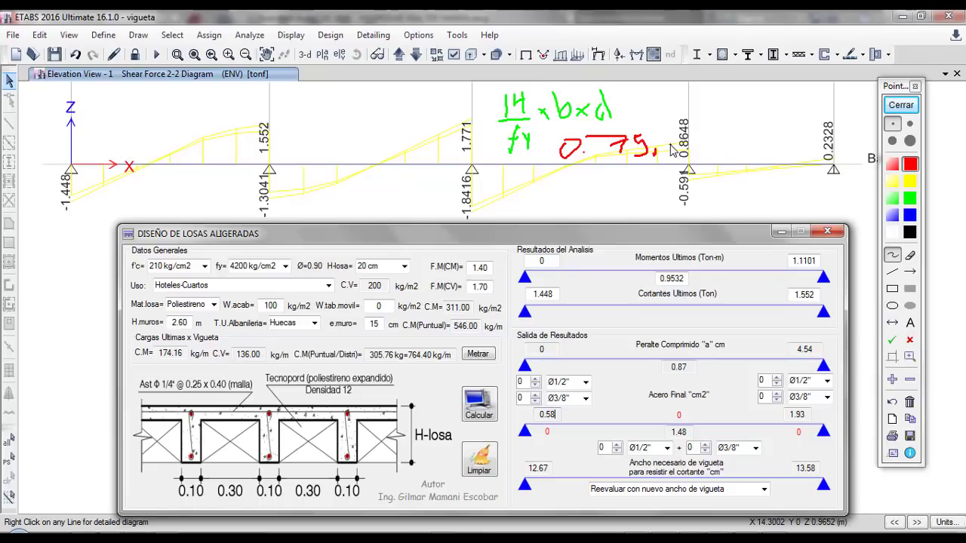
mouse_move(662, 151)
left_mouse_down()
mouse_move(679, 129)
mouse_move(671, 164)
mouse_move(693, 159)
mouse_move(705, 137)
mouse_move(710, 151)
mouse_move(712, 119)
mouse_move(714, 143)
mouse_move(742, 131)
mouse_move(731, 112)
mouse_move(742, 140)
mouse_move(773, 133)
mouse_move(762, 126)
mouse_move(785, 131)
mouse_move(784, 119)
mouse_move(802, 130)
mouse_move(838, 115)
mouse_move(843, 128)
mouse_move(831, 107)
mouse_move(843, 106)
mouse_move(862, 136)
left_mouse_up()
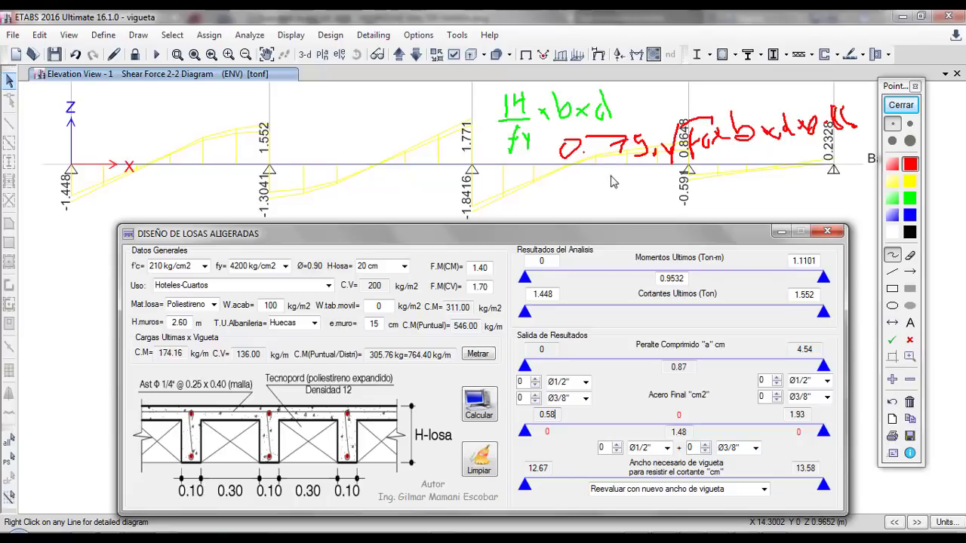
left_click(895, 108)
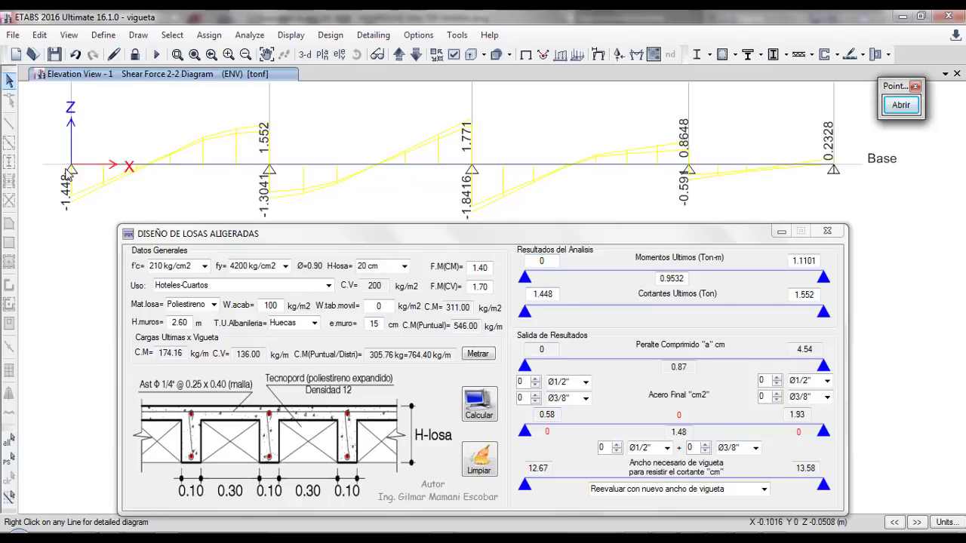
Try Ø1/2" and Ø1/4" bars for the first support's top steel, and settle on one Ø3/8" bar
left_click(555, 414)
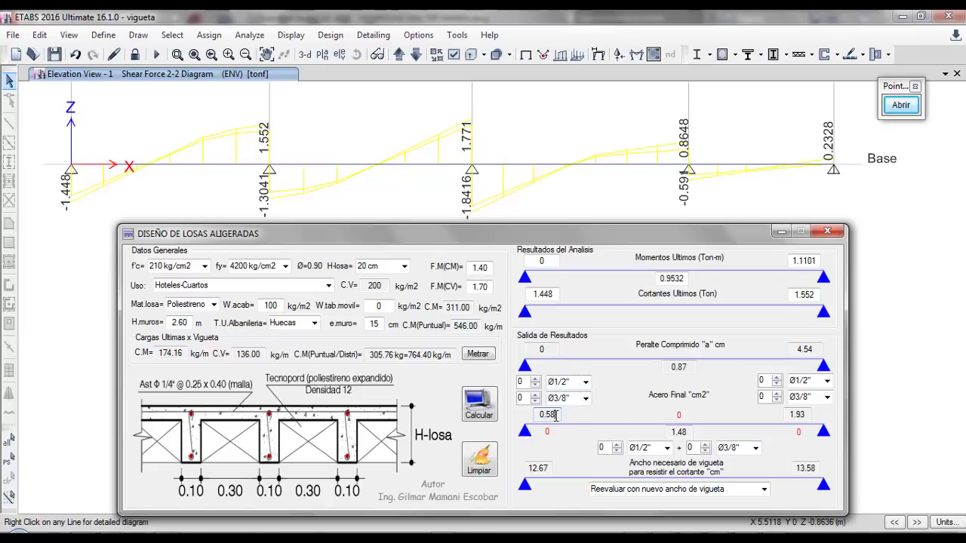
left_click(586, 382)
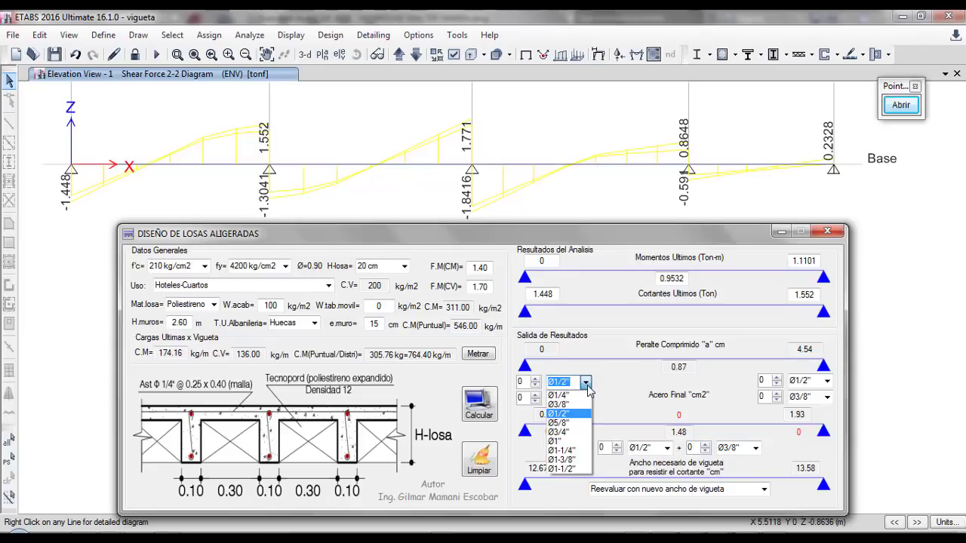
left_click(587, 384)
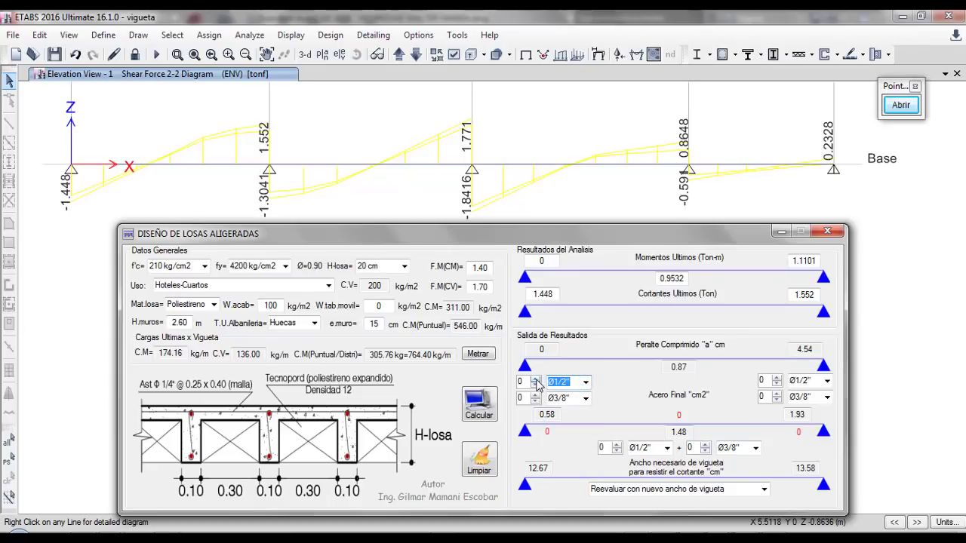
left_click(535, 380)
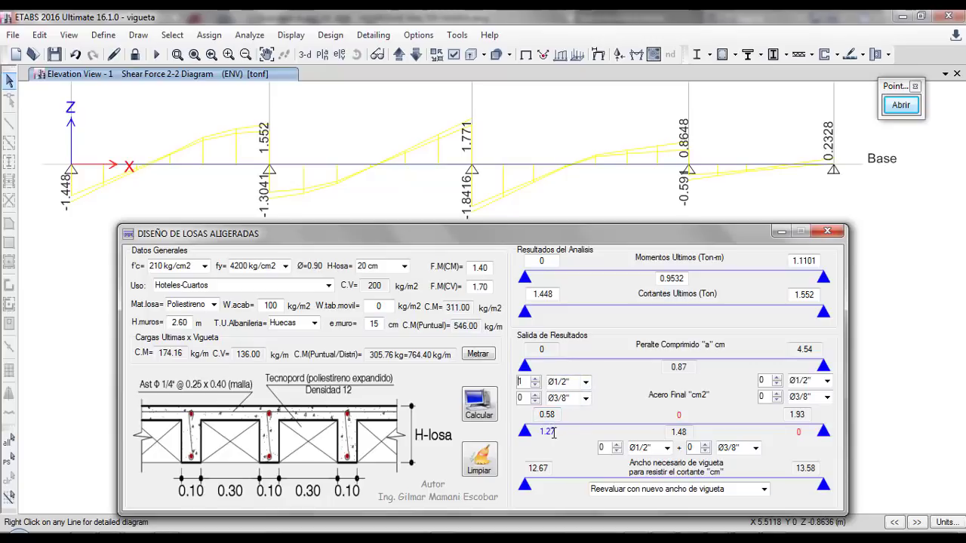
left_click(586, 382)
left_click(573, 403)
left_click(586, 383)
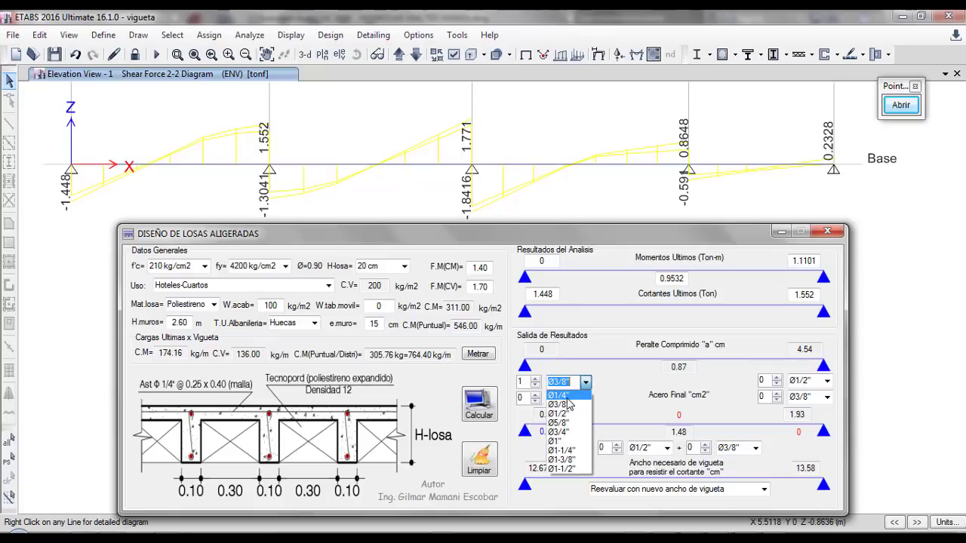
left_click(566, 394)
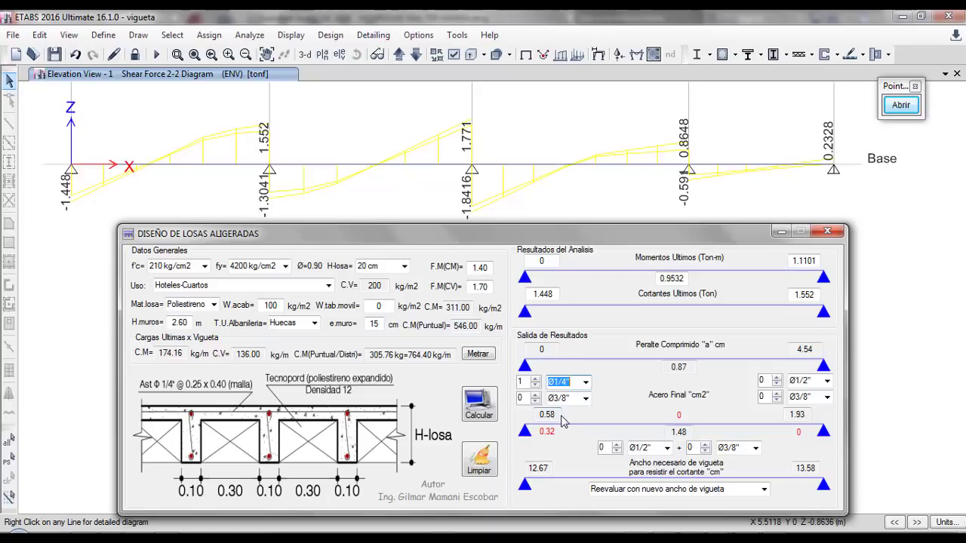
left_click(586, 383)
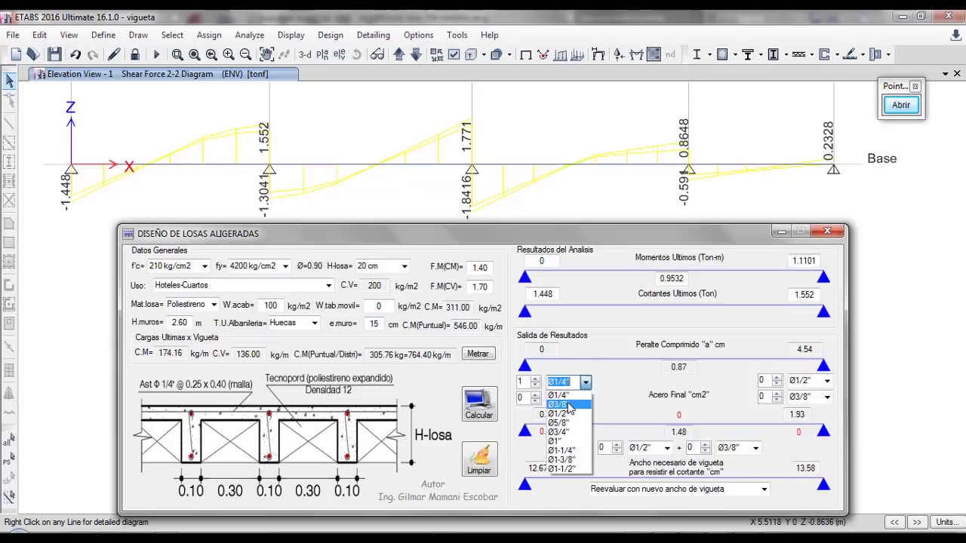
left_click(567, 405)
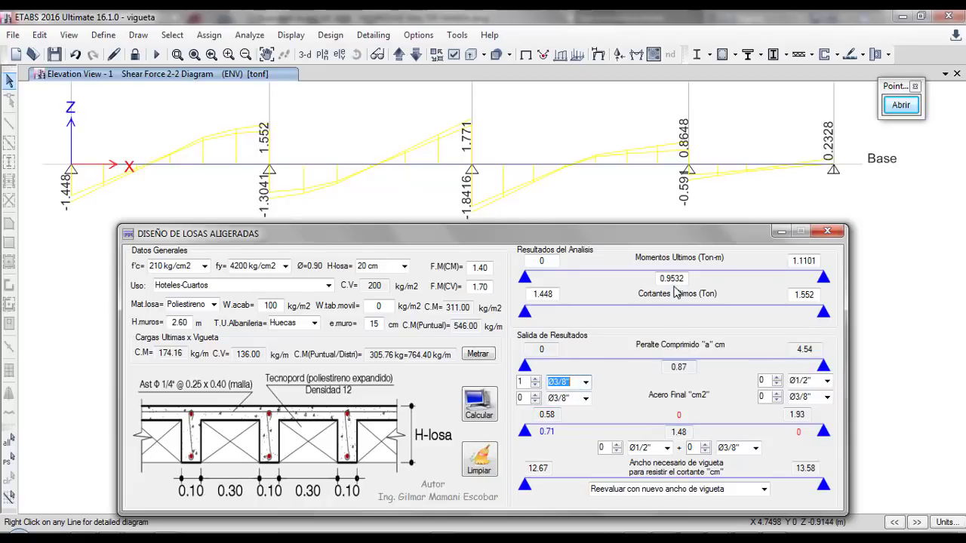
Assign one Ø1/2" plus one Ø3/8" bar to both the midspan steel and the second support's top steel
left_click(688, 431)
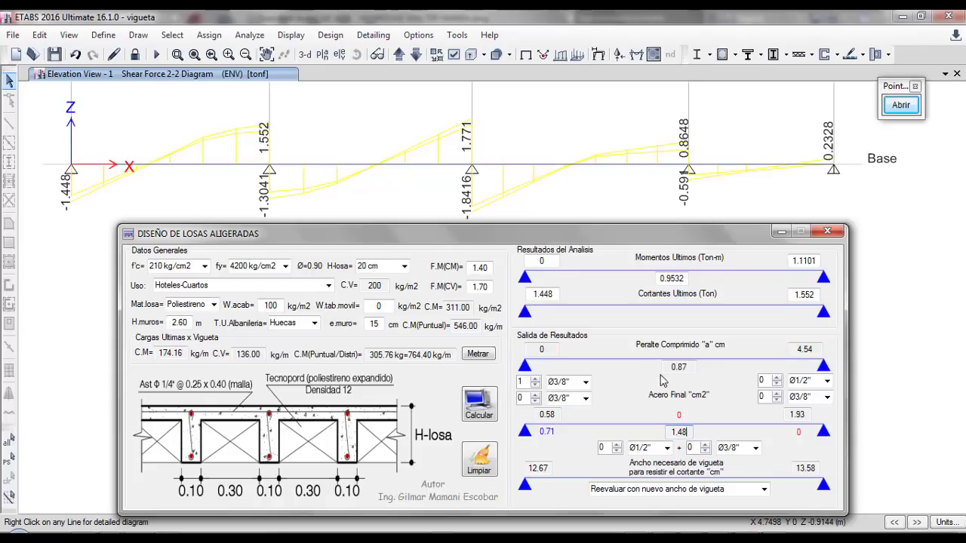
left_click(616, 445)
left_click(705, 445)
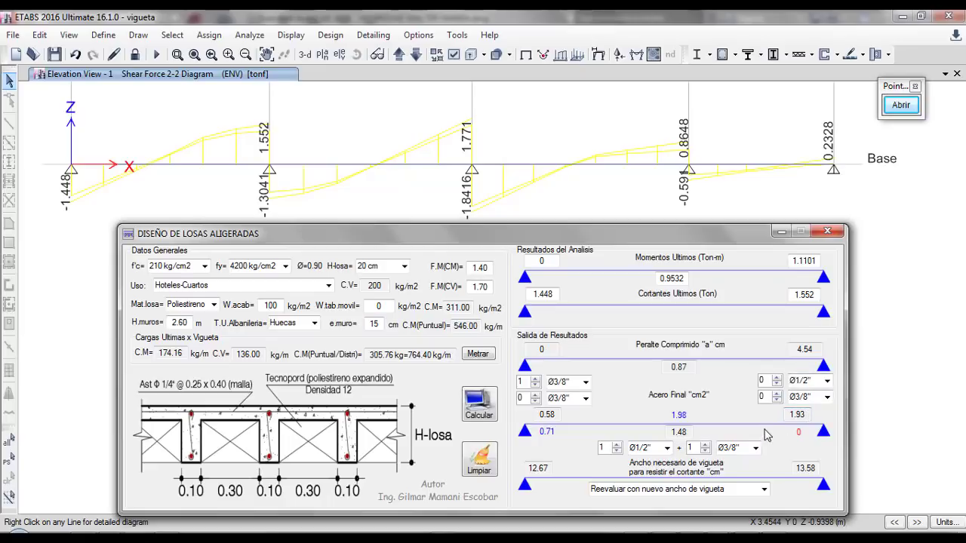
left_click(776, 394)
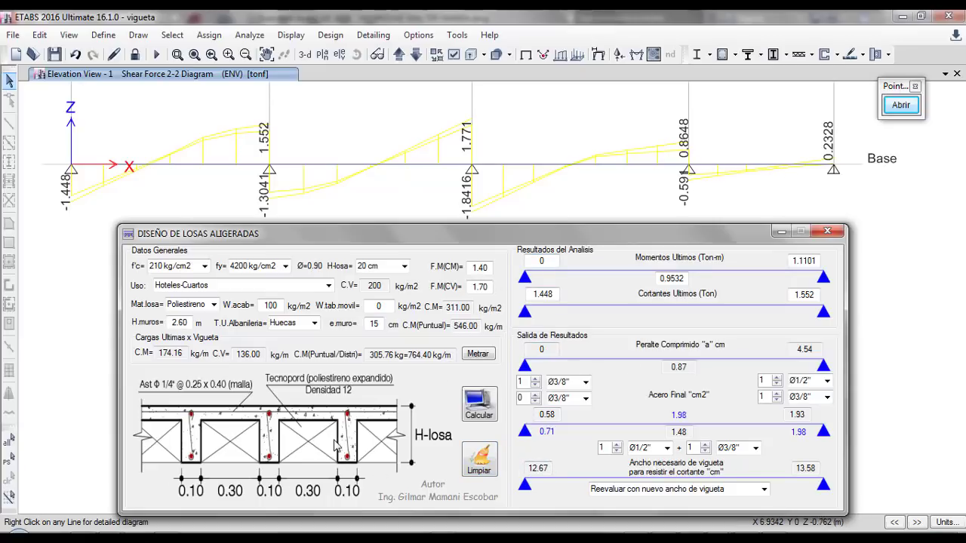
Mark narrow red rectangles along both sides of the third joist in the slab section, and clear the annotations
left_click(898, 106)
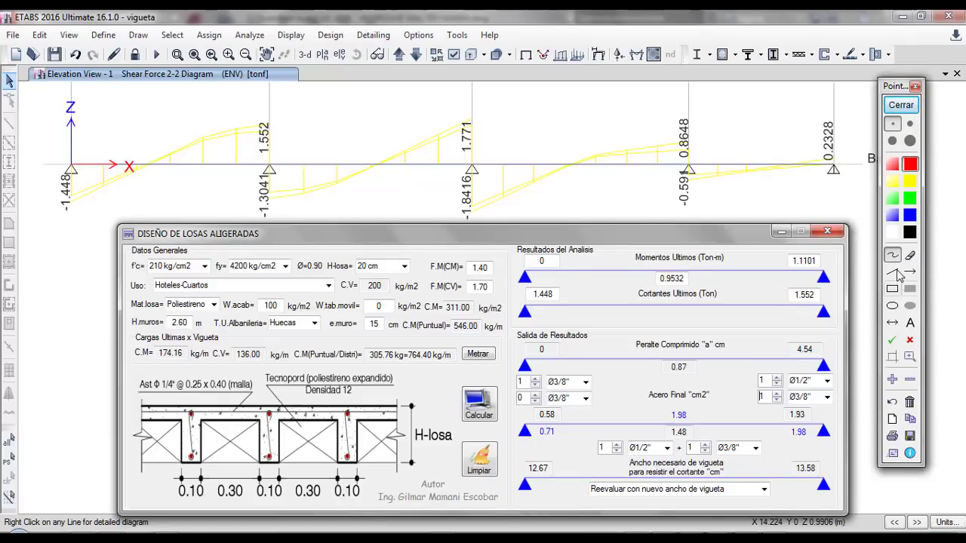
left_click(893, 288)
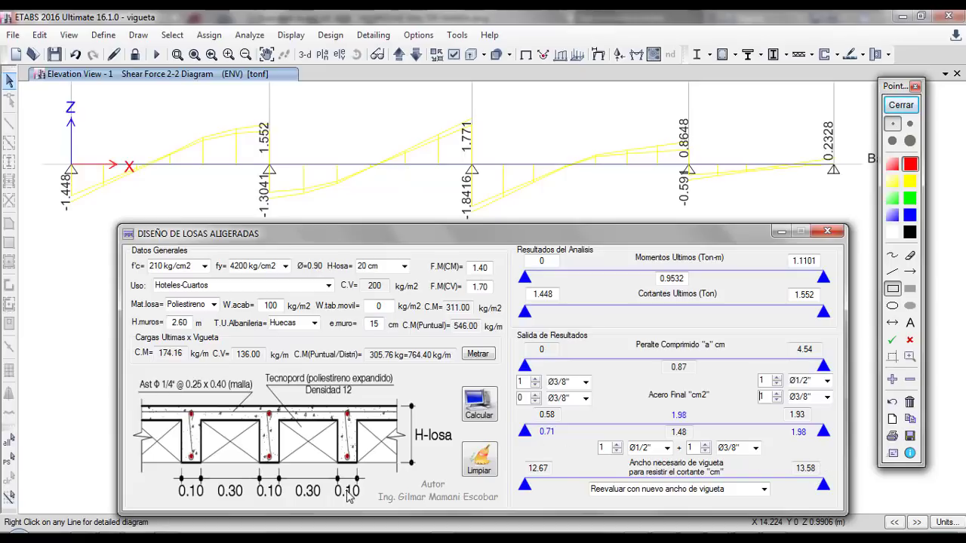
mouse_move(331, 421)
left_mouse_down()
mouse_move(342, 470)
mouse_move(337, 463)
left_mouse_up()
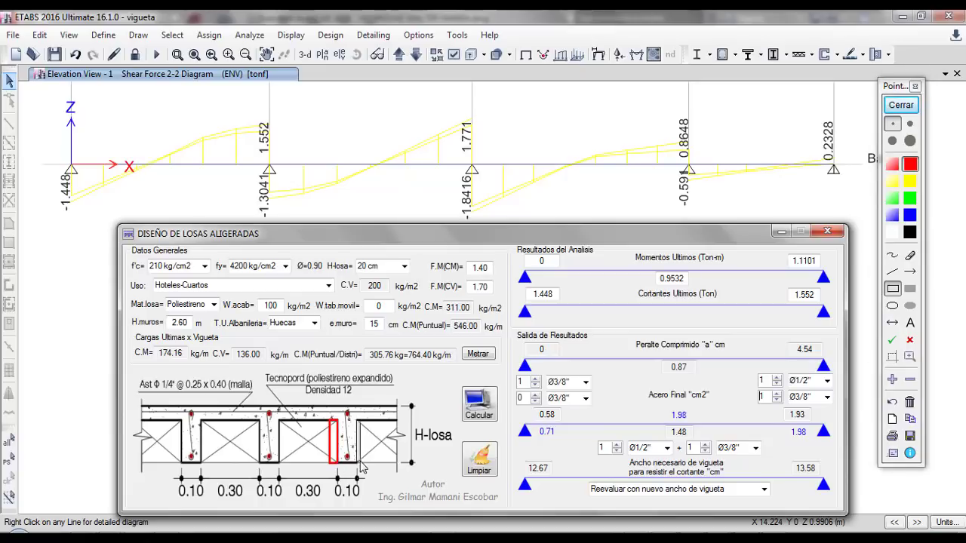
left_click_drag(356, 421, 365, 463)
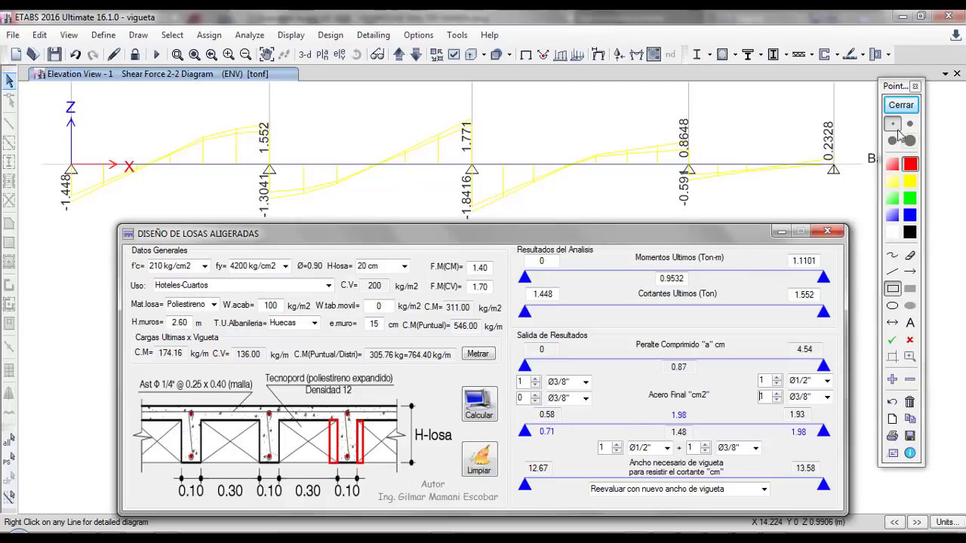
left_click(900, 105)
Re-evaluate the design with "Reevaluar con nuevo ancho de vigueta", and recalculate it with the original joist width
left_click(764, 489)
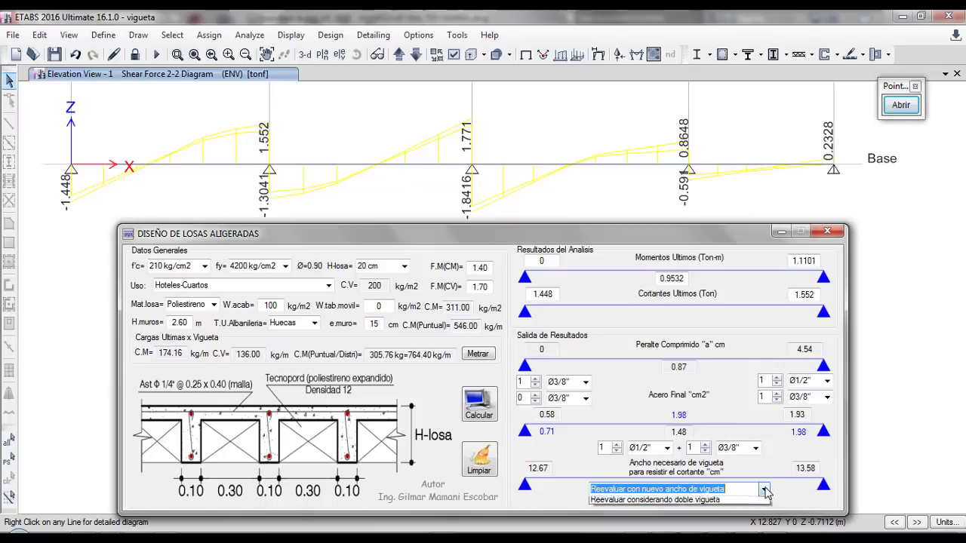
left_click(765, 489)
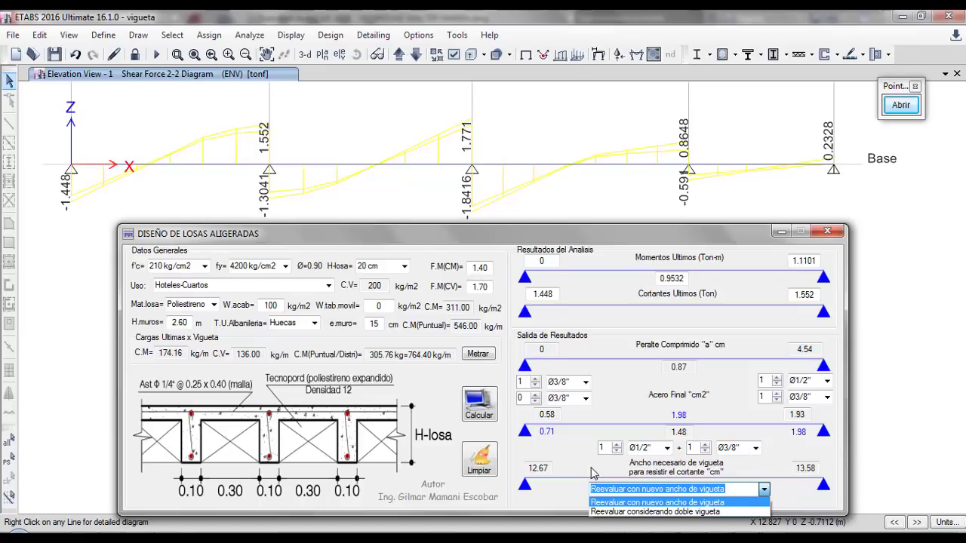
left_click(614, 504)
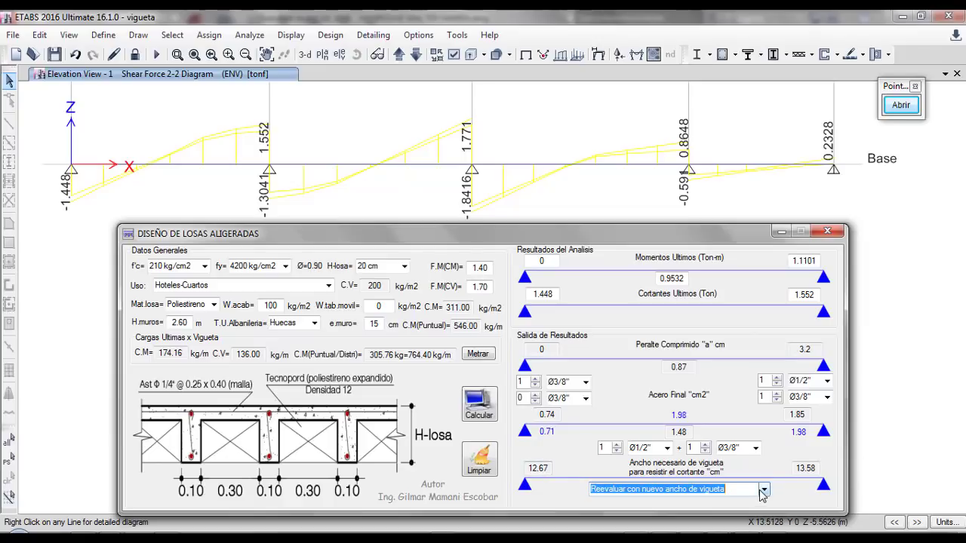
left_click(488, 410)
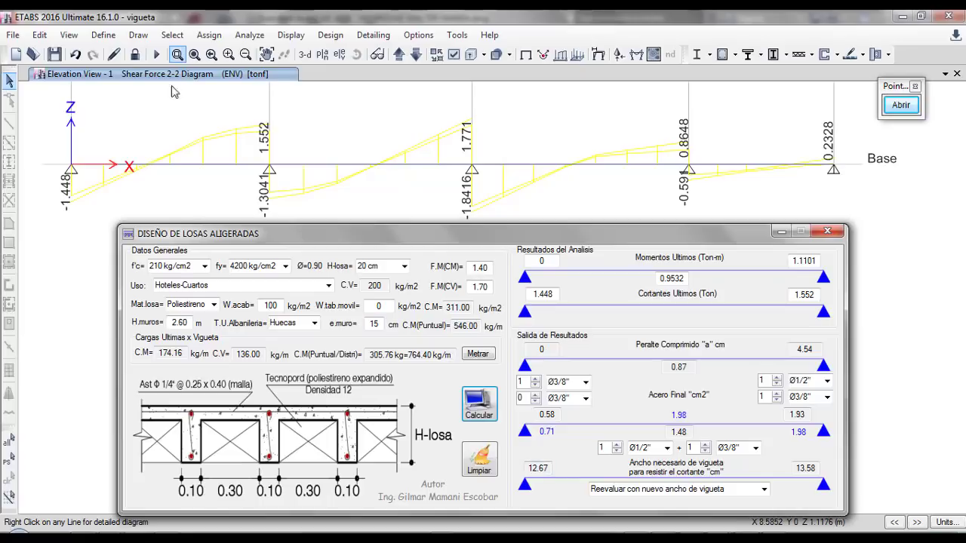
Handwrite a red note above the shear diagram across the second and third spans, and clear it
mouse_move(77, 167)
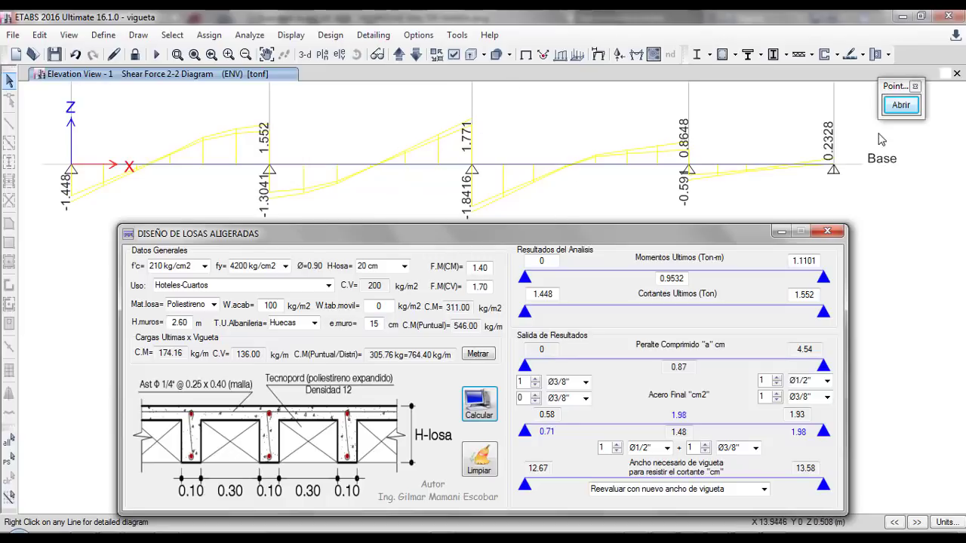
left_click(898, 107)
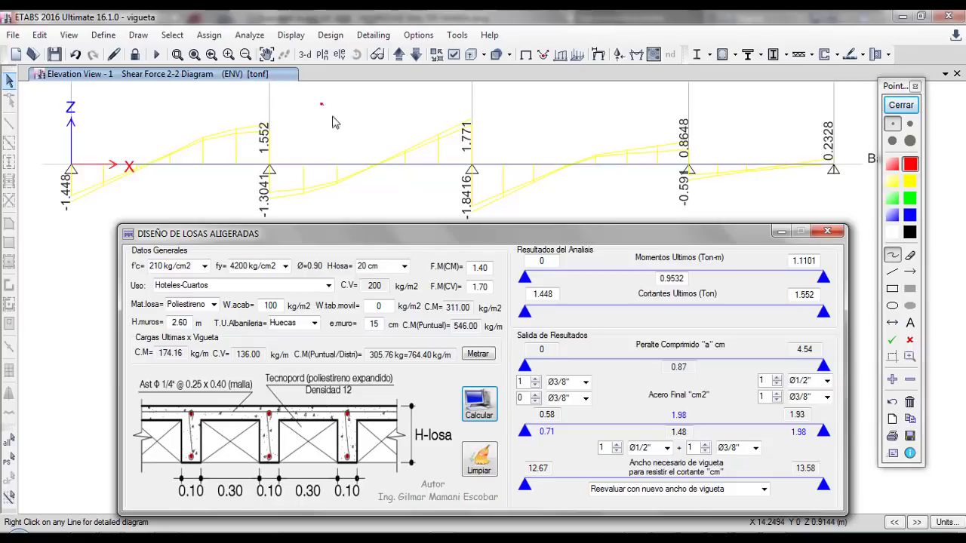
mouse_move(327, 103)
left_mouse_down()
mouse_move(344, 126)
mouse_move(346, 104)
mouse_move(346, 143)
mouse_move(361, 132)
mouse_move(353, 129)
mouse_move(384, 144)
mouse_move(385, 126)
mouse_move(411, 120)
mouse_move(407, 129)
mouse_move(433, 109)
mouse_move(443, 125)
mouse_move(428, 111)
mouse_move(465, 114)
mouse_move(456, 125)
mouse_move(483, 113)
mouse_move(489, 125)
mouse_move(516, 94)
left_mouse_up()
mouse_move(527, 105)
left_mouse_down()
mouse_move(532, 127)
mouse_move(547, 102)
mouse_move(549, 113)
mouse_move(512, 96)
mouse_move(585, 98)
mouse_move(560, 108)
mouse_move(603, 102)
mouse_move(608, 111)
mouse_move(650, 112)
left_mouse_up()
mouse_move(306, 95)
left_mouse_down()
mouse_move(607, 86)
mouse_move(689, 113)
mouse_move(314, 172)
mouse_move(321, 85)
left_mouse_up()
left_click(900, 106)
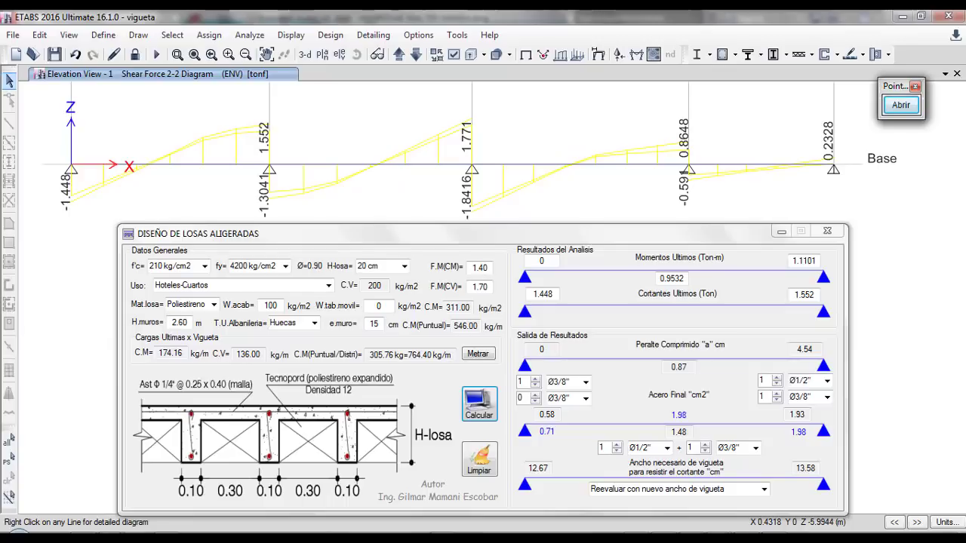
Switch to the HP 50G calculator, replace the stacked value with 0.53, and add the square root of 210
key("alt+Tab")
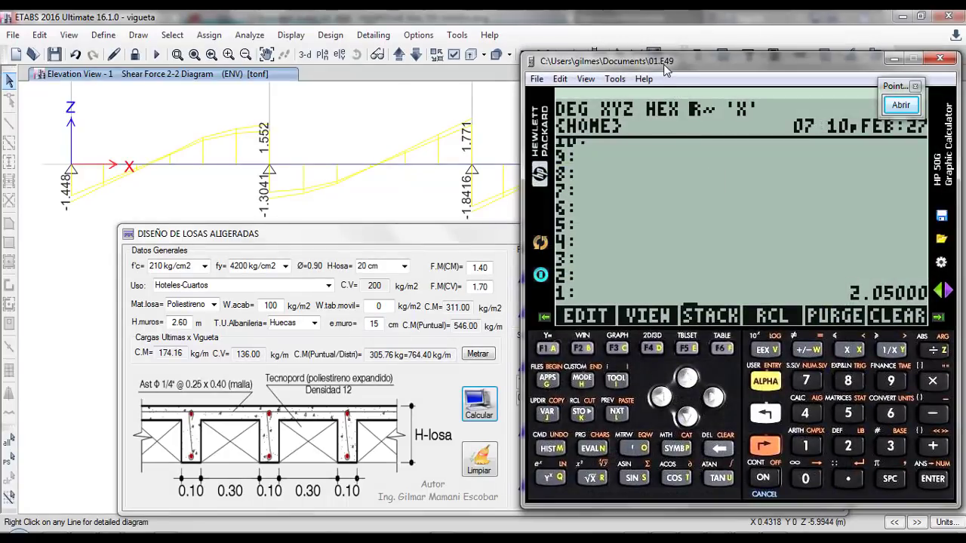
key("BackSpace")
type("0.53")
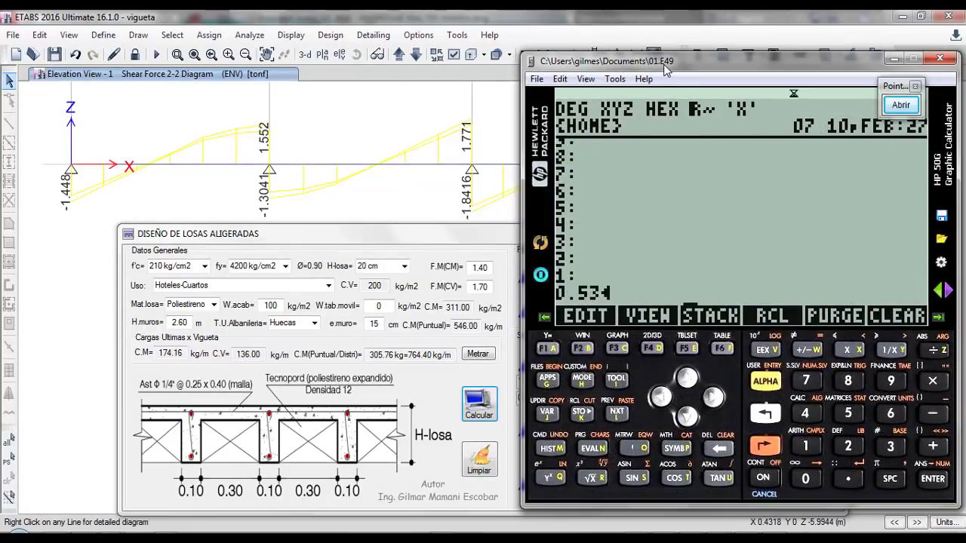
key("Return")
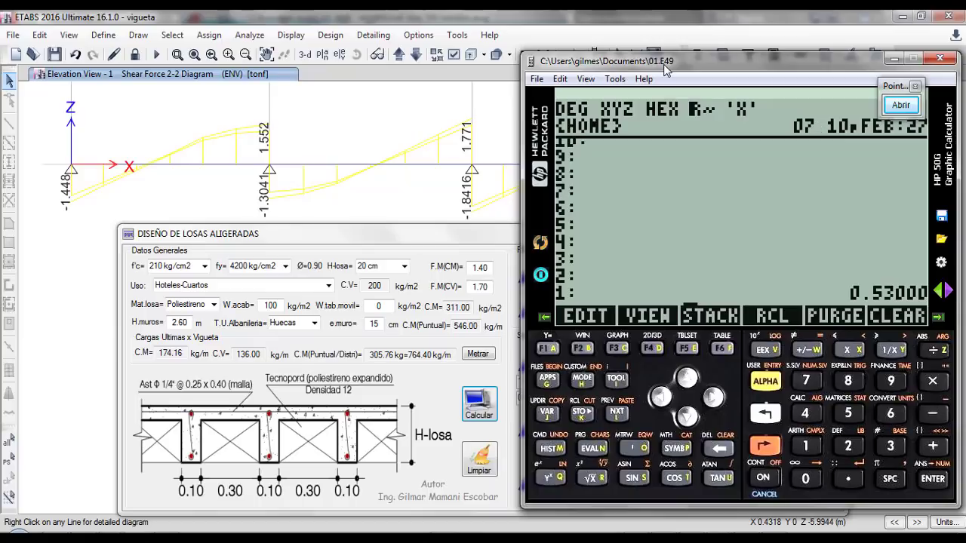
type("10")
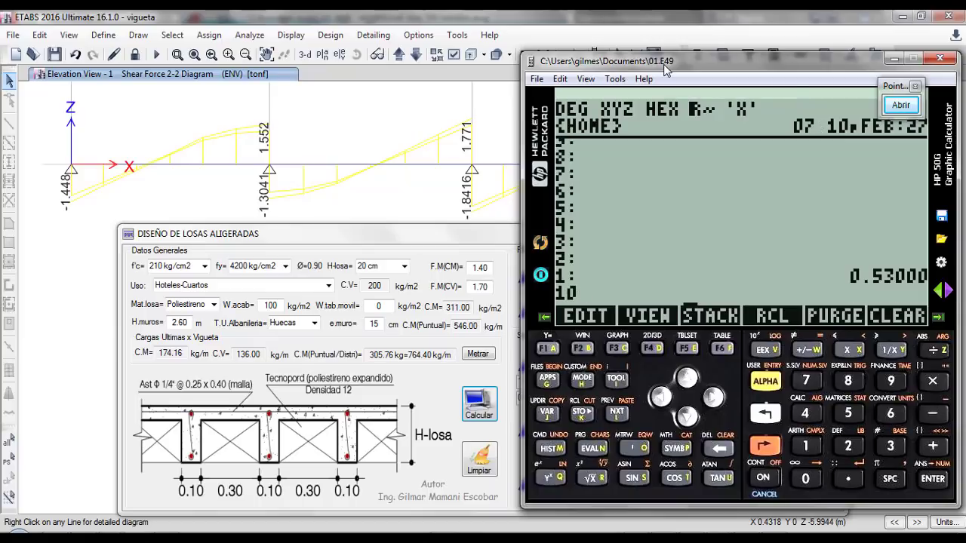
key("BackSpace")
key("BackSpace")
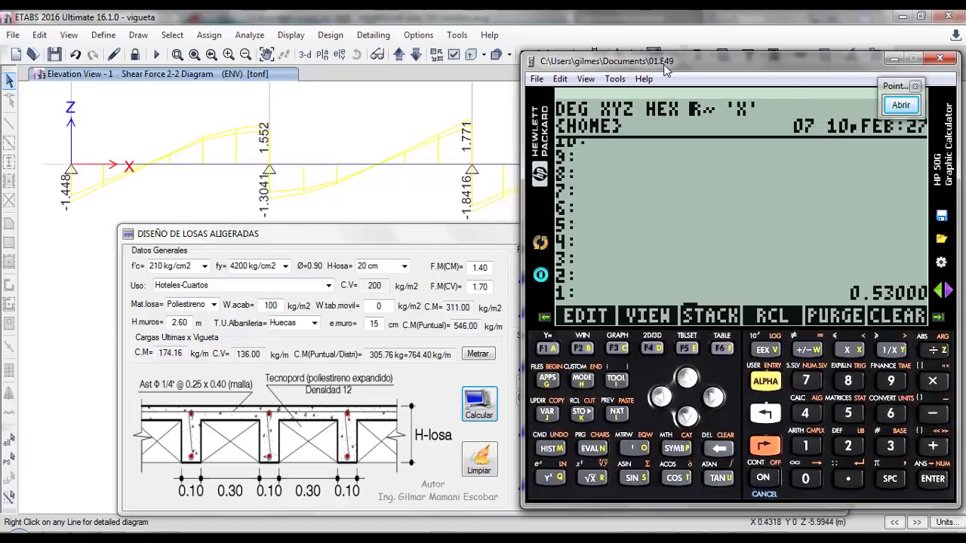
type("210")
key("Return")
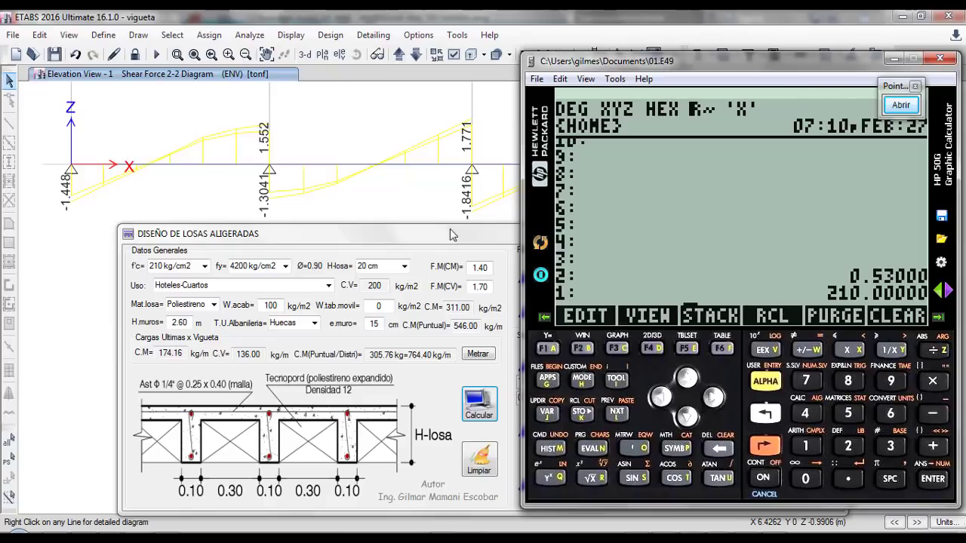
left_click(593, 478)
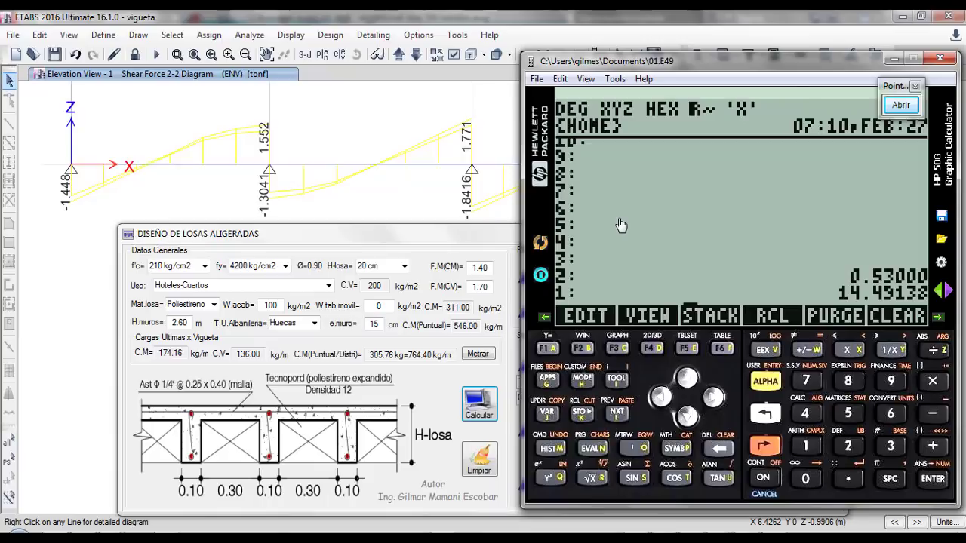
Enter the width 10 and effective depth 20 minus 2.5, and multiply all stacked factors into the concrete shear strength
type("10")
key("Return")
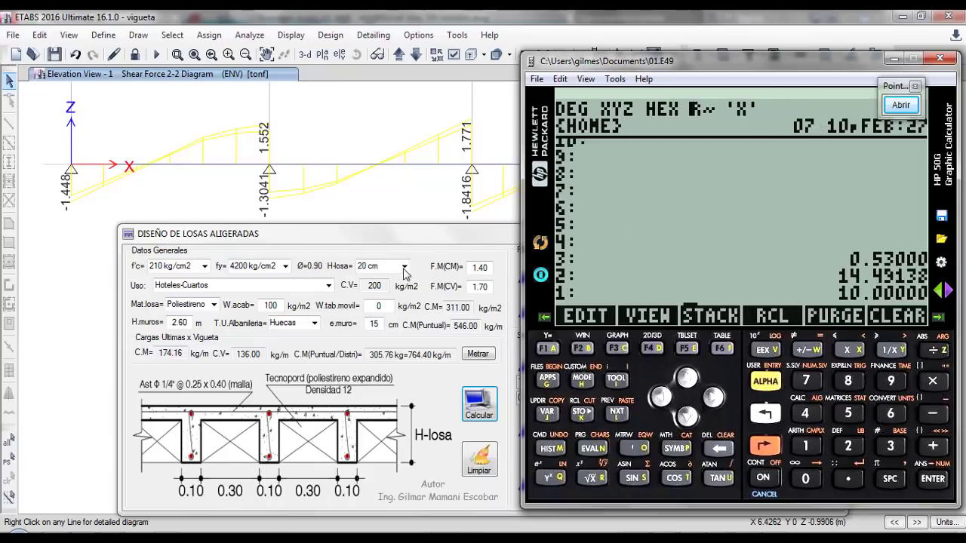
type("20")
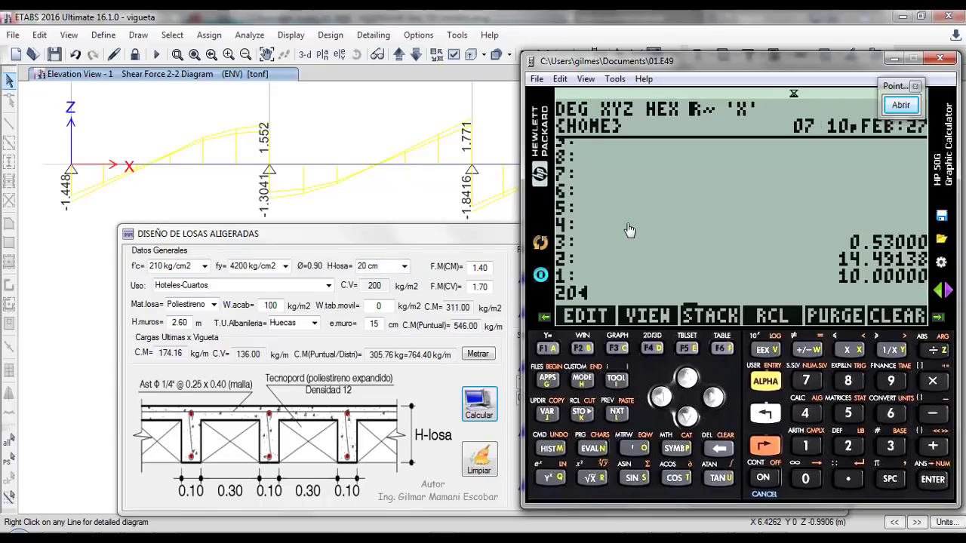
key("Return")
type("2.54")
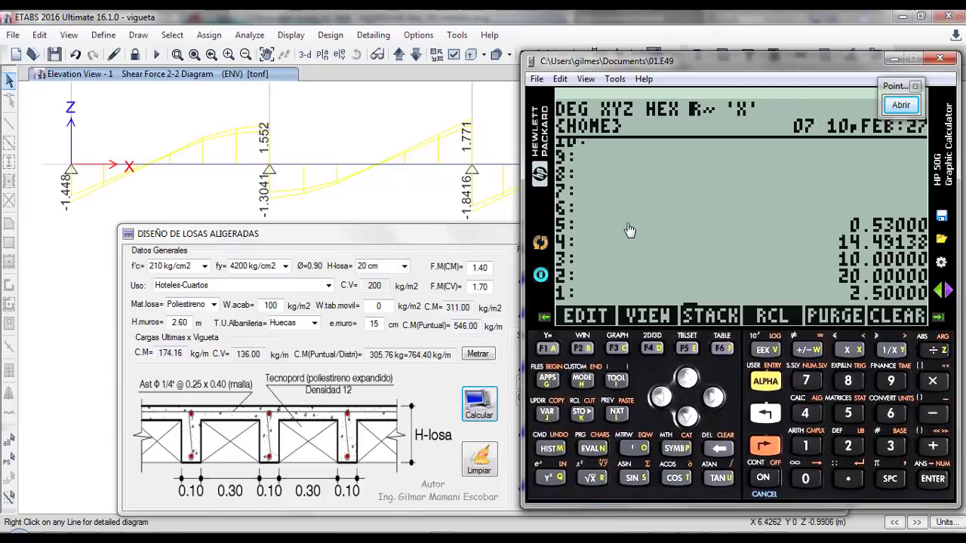
key("minus")
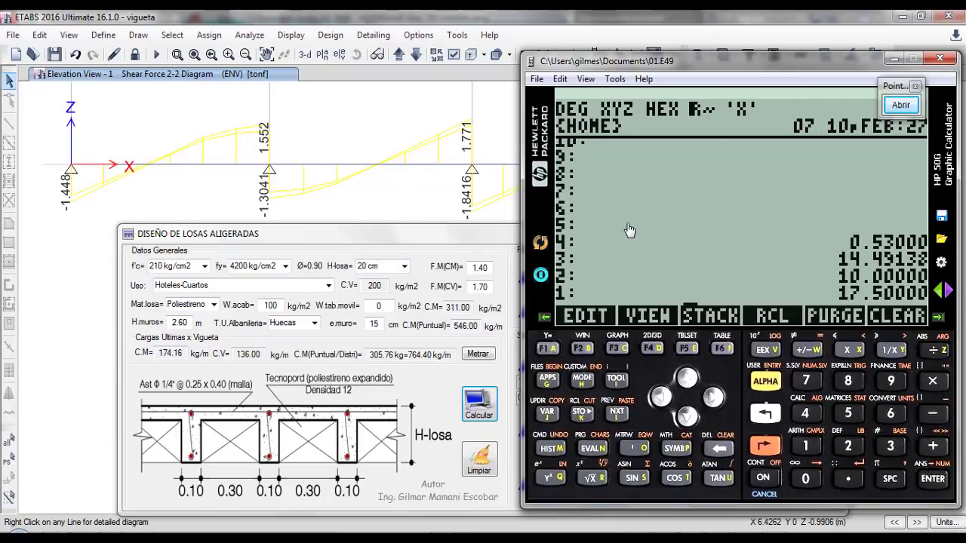
key("asterisk")
key("asterisk")
key("asterisk")
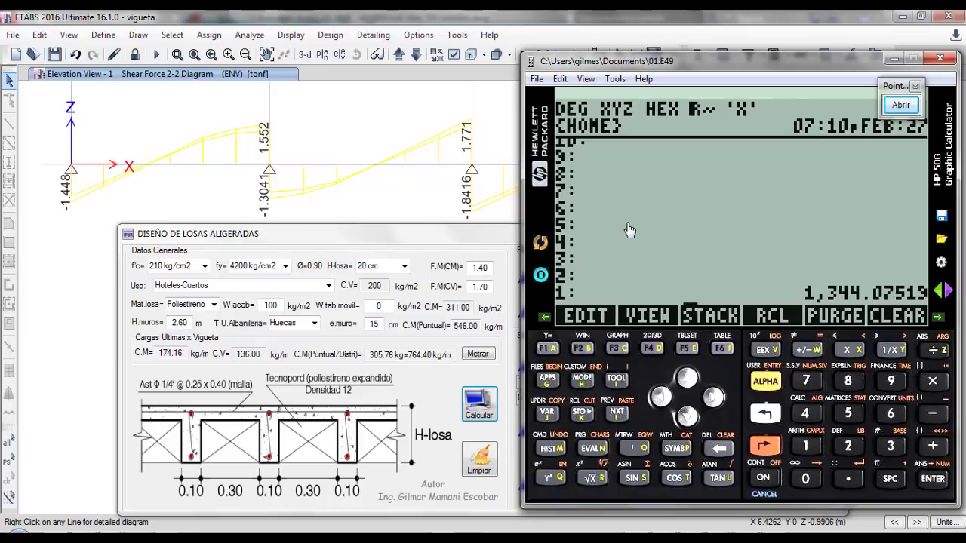
Multiply a copy of the concrete shear strength by 0.85, and discard the product
key("Return")
type(".85")
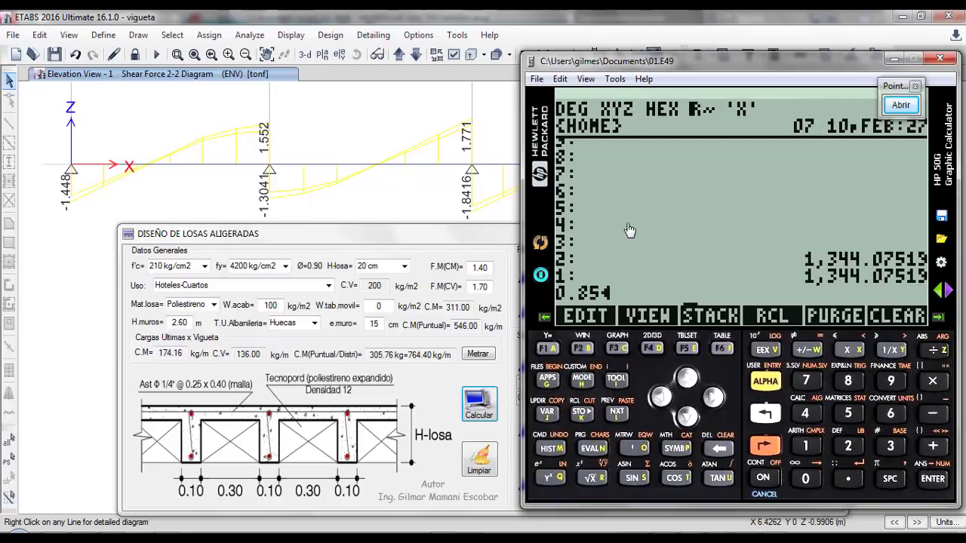
key("asterisk")
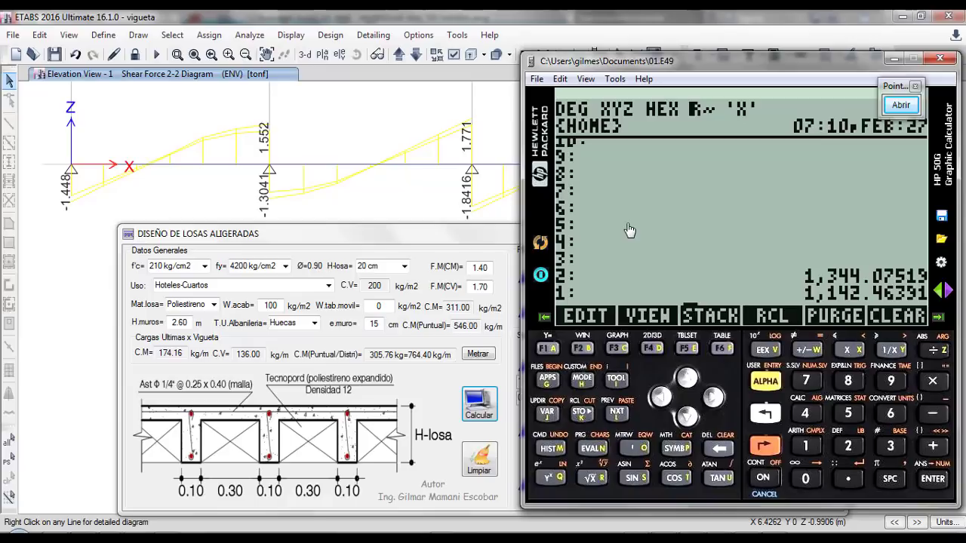
key("BackSpace")
Multiply a copy of the concrete shear strength by 0.8, and put the calculator away
key("Return")
type("0.84")
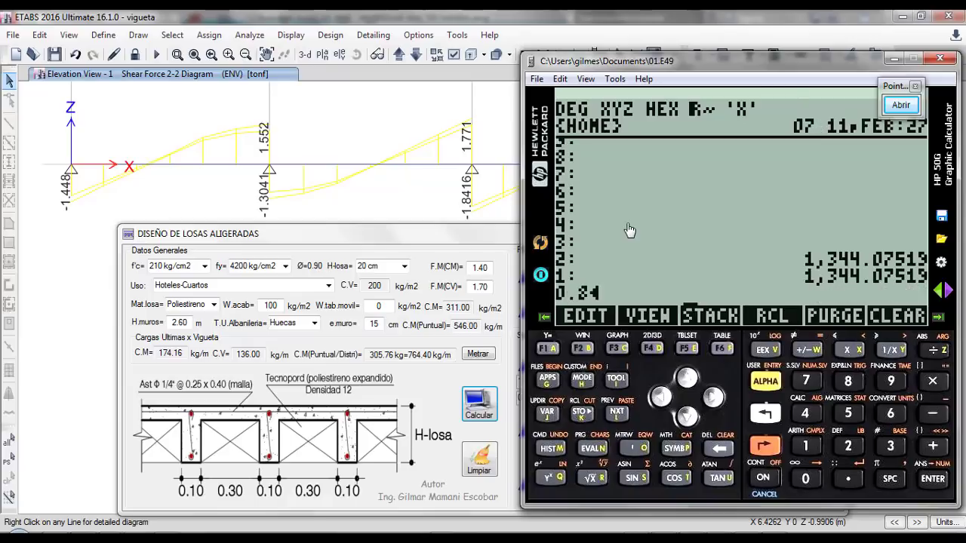
key("BackSpace")
key("asterisk")
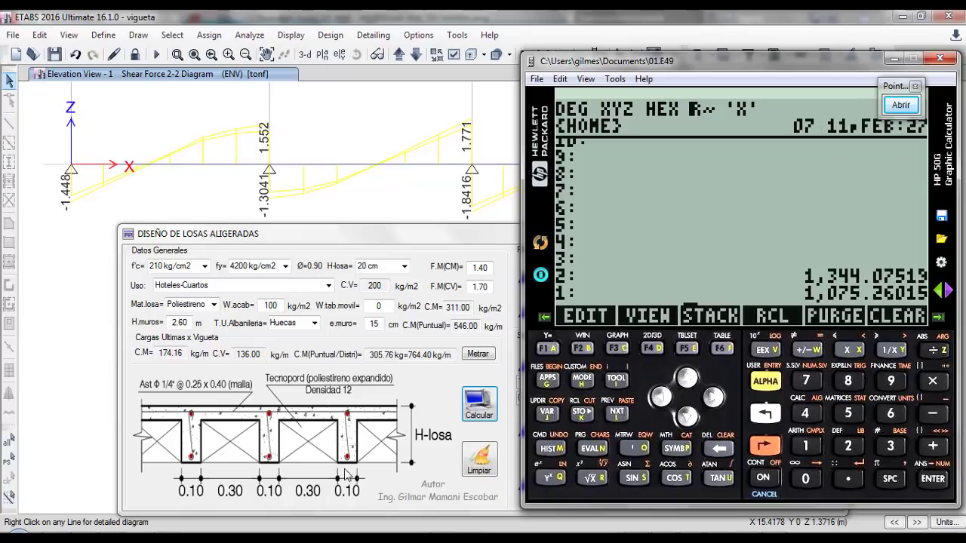
left_click(940, 58)
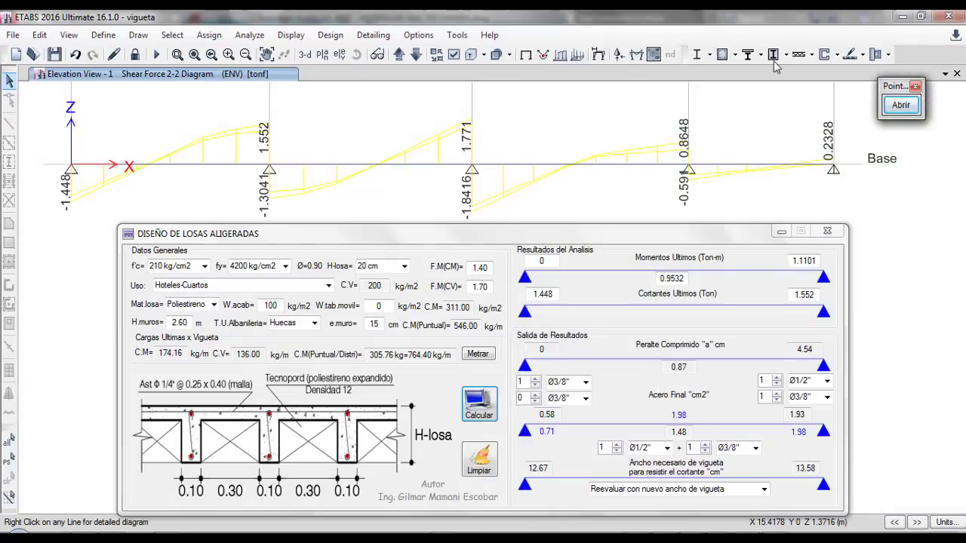
Examine the envelope shear along the first-span beam up to about 0.43 m from its start in the detailed diagram, and close it
left_click(105, 172)
left_click(104, 171)
right_click(104, 171)
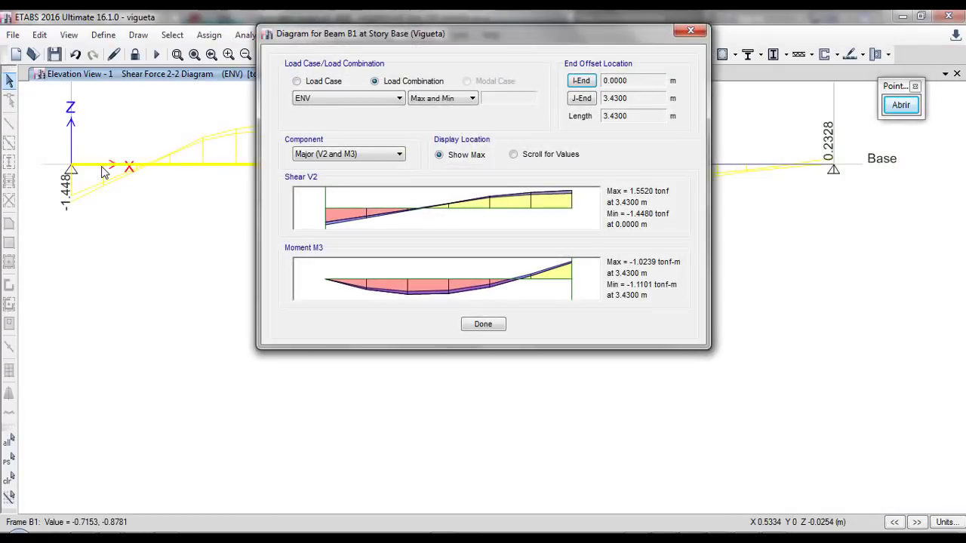
left_click(325, 197)
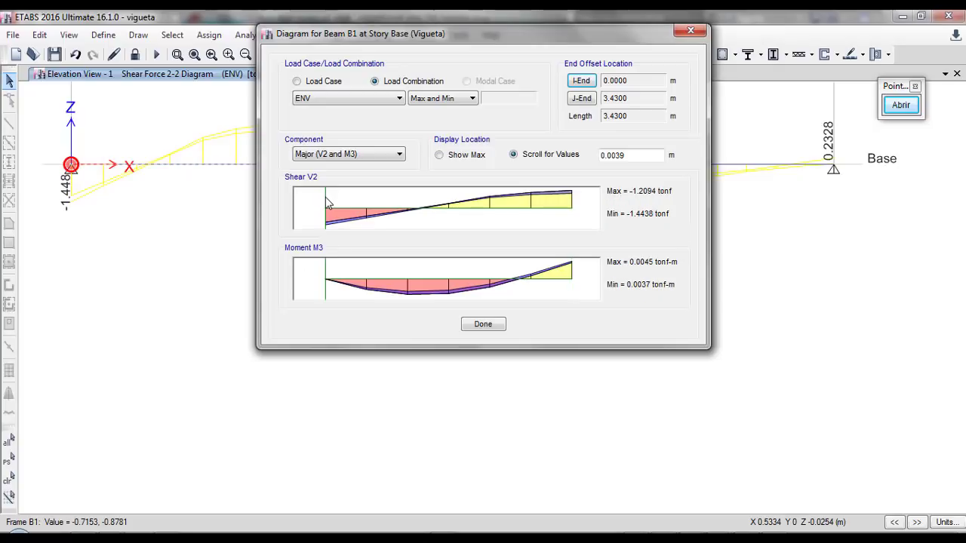
left_click_drag(329, 202, 358, 213)
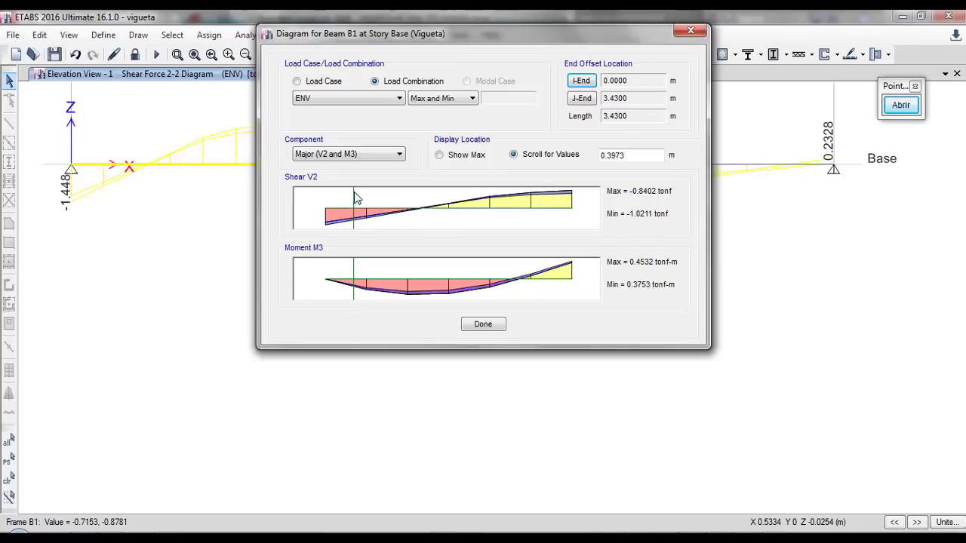
left_click_drag(356, 198, 359, 198)
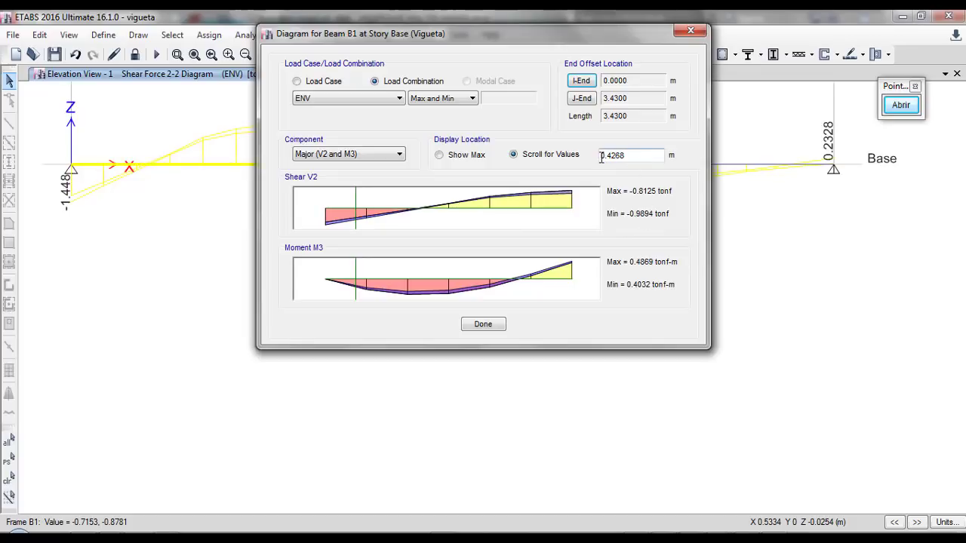
left_click(632, 155)
left_click(691, 32)
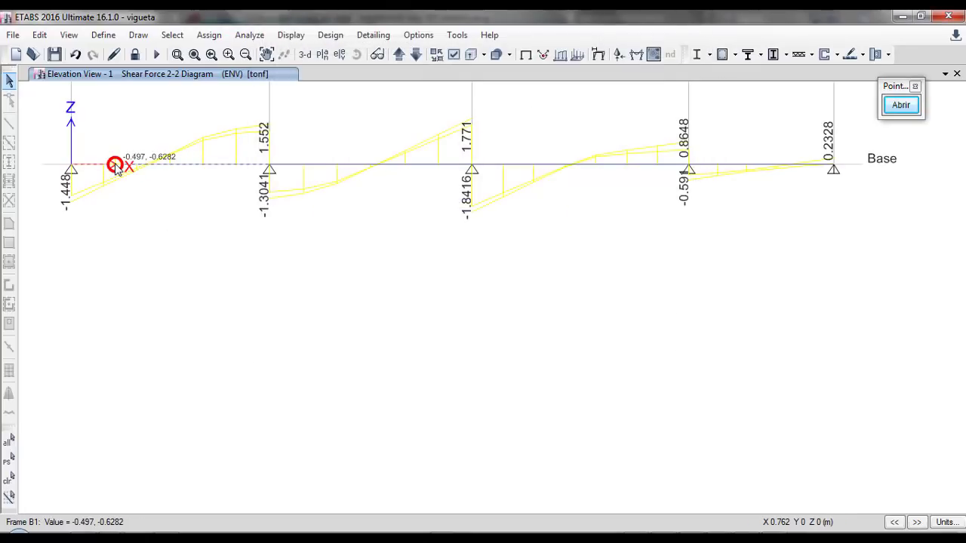
Bring back the slab design program, switch to the AutoCAD plan, and read the span dimension between axes 5 and 4
mouse_move(126, 166)
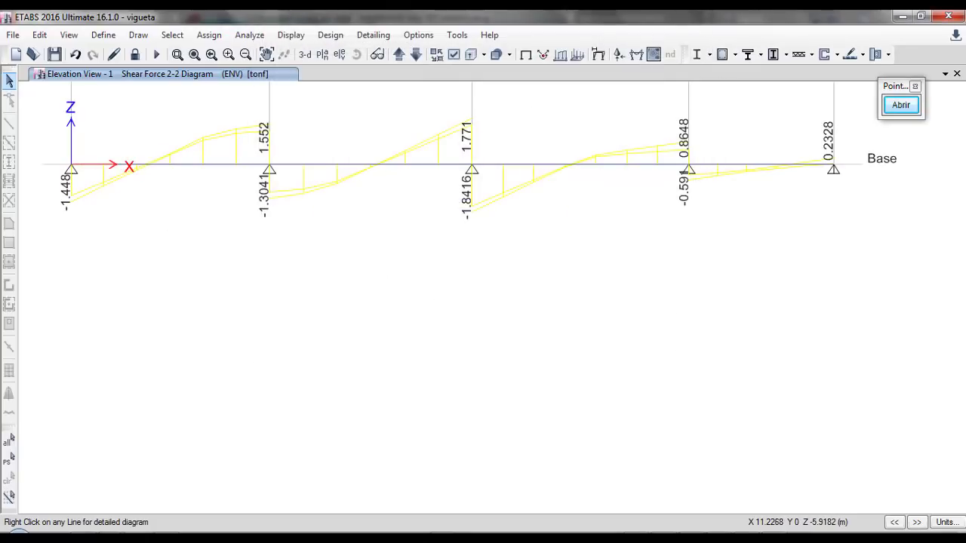
left_click(798, 479)
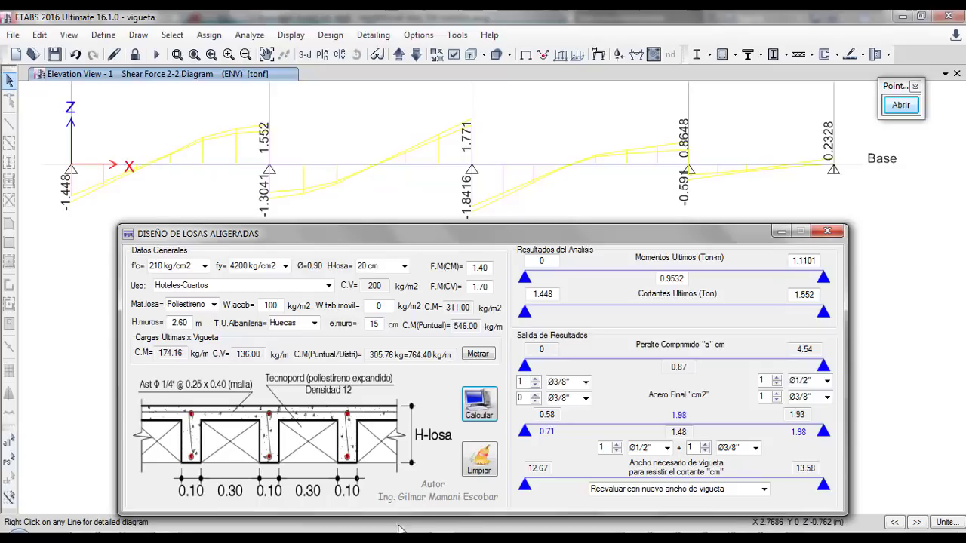
key("alt+Tab")
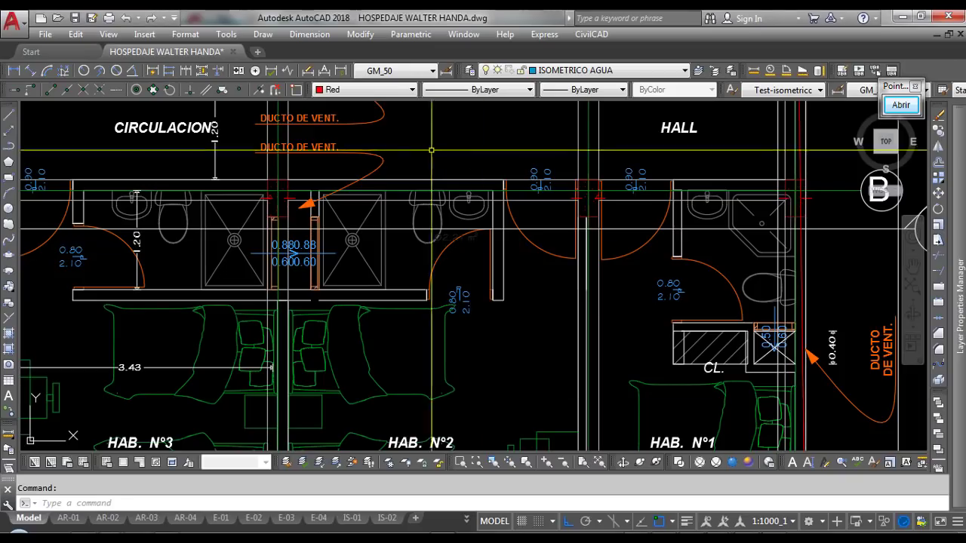
scroll(435, 194, "down", 10)
scroll(435, 194, "up", 8)
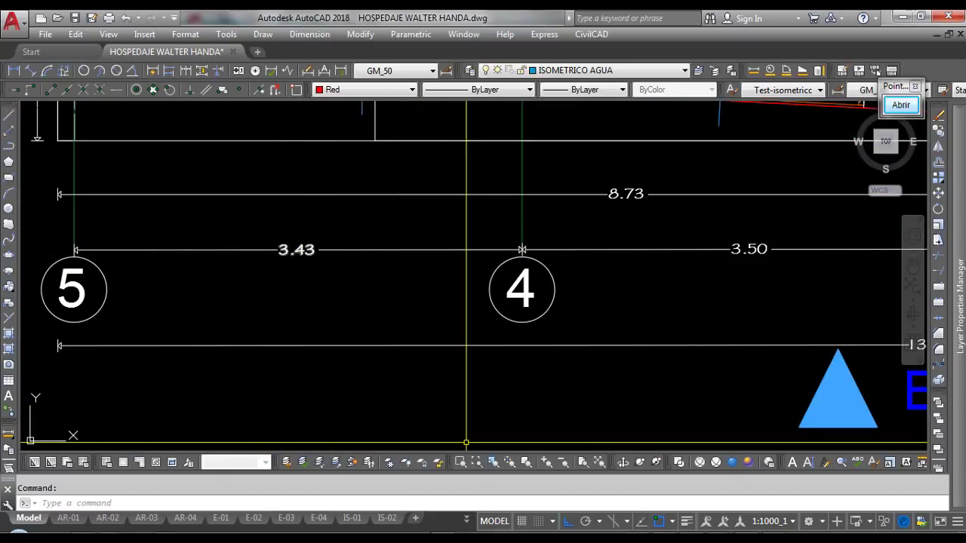
Switch to the HP 50G calculator, clear the stack, and multiply the first span length 3.43 by 0.20
key("alt+Tab")
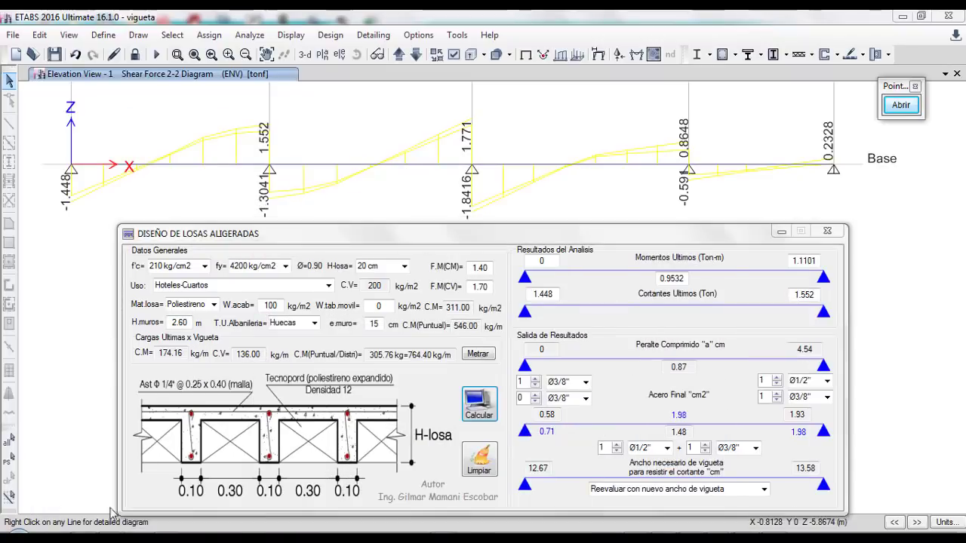
key("alt+Tab")
key("BackSpace")
key("BackSpace")
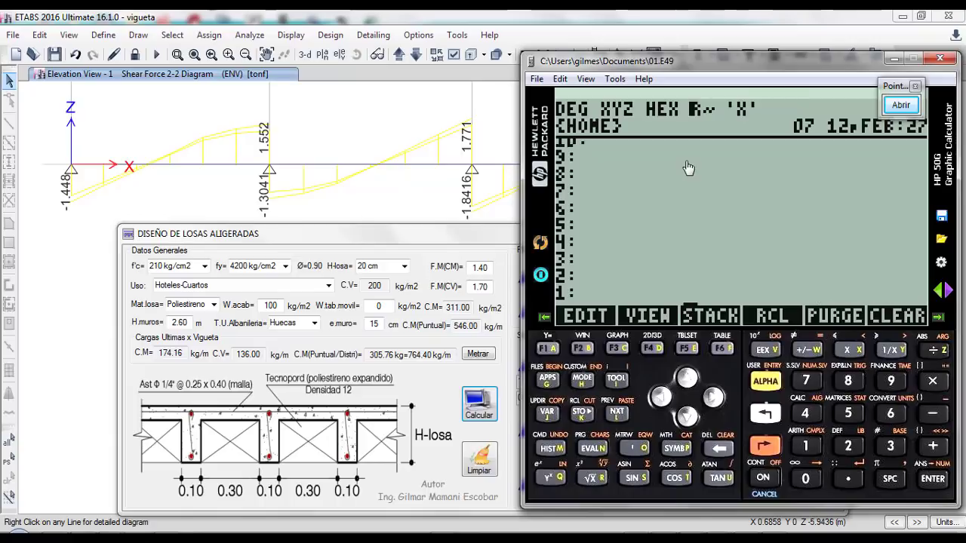
type("3.434")
key("Return")
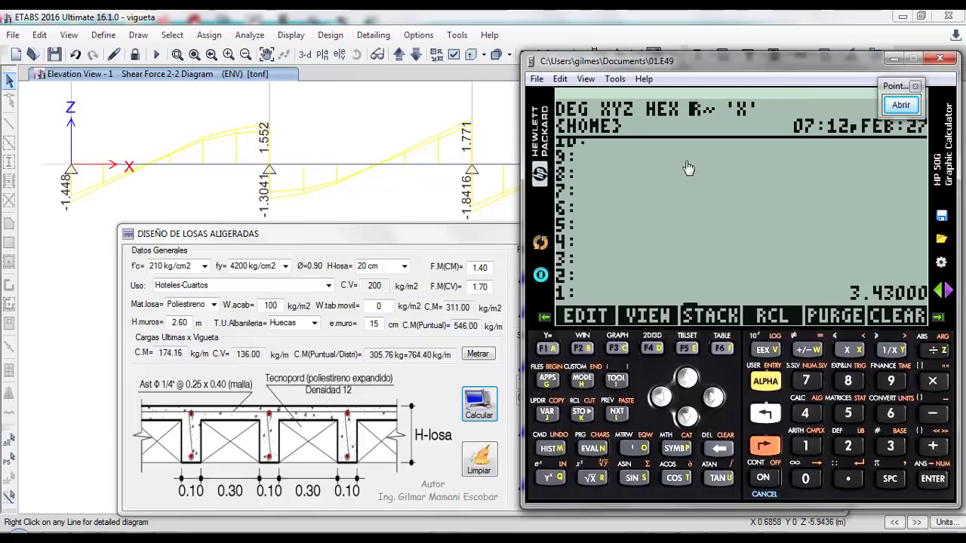
type("0.20")
key("asterisk")
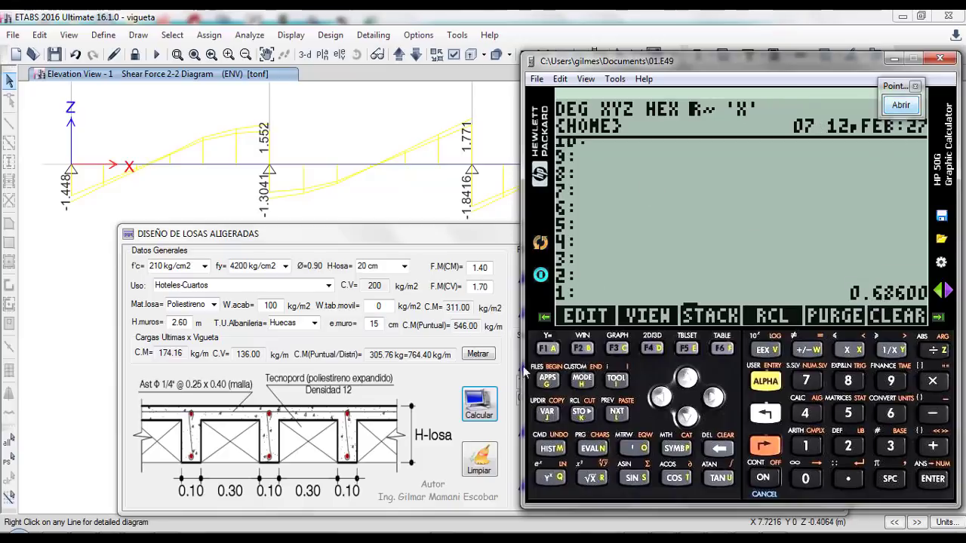
Draw a red bracket over the start of the first span on the shear diagram, label it 0.70, and clear the markup
left_click(901, 105)
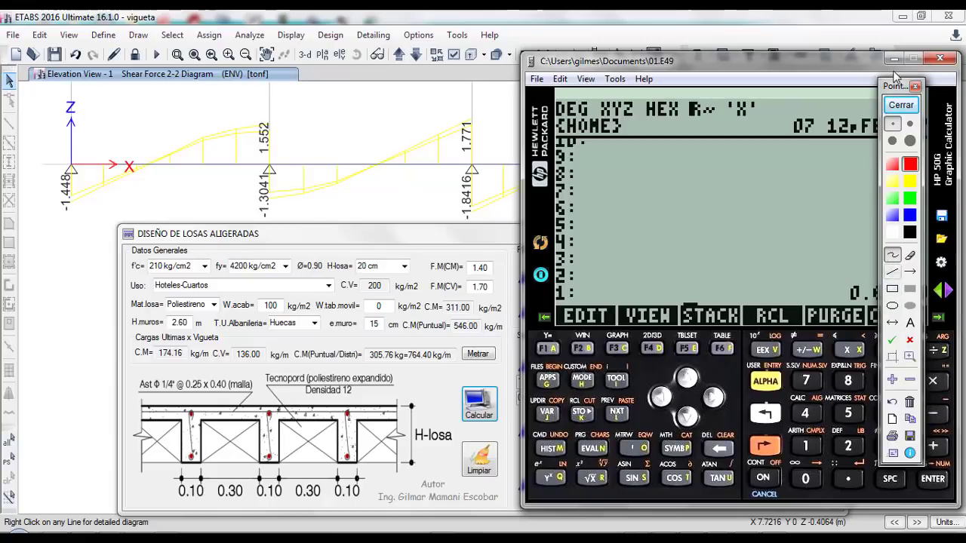
left_click_drag(894, 88, 717, 88)
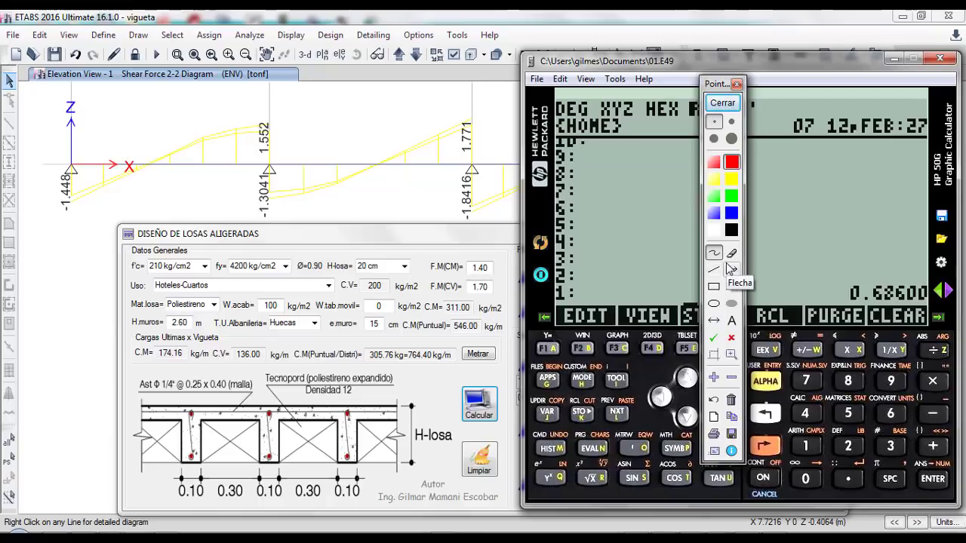
left_click(731, 268)
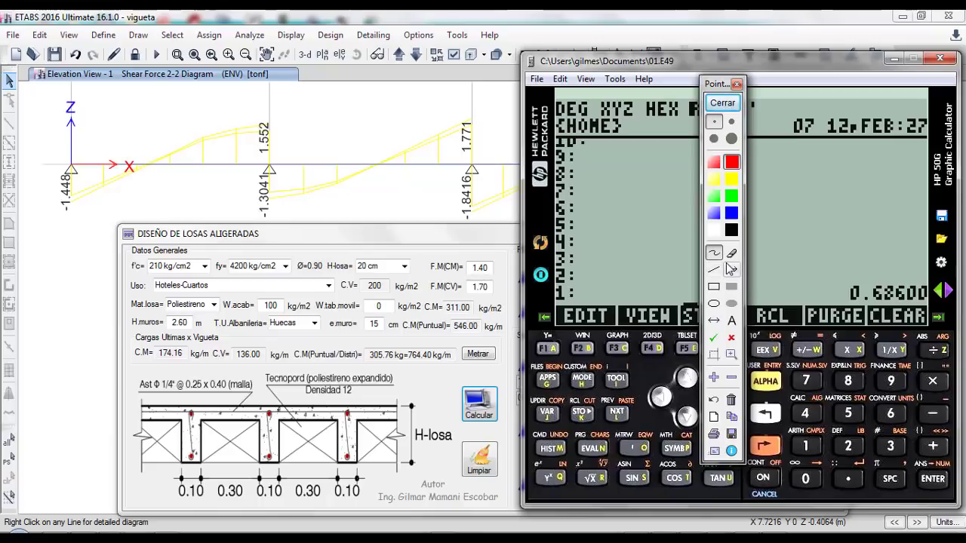
left_click(714, 270)
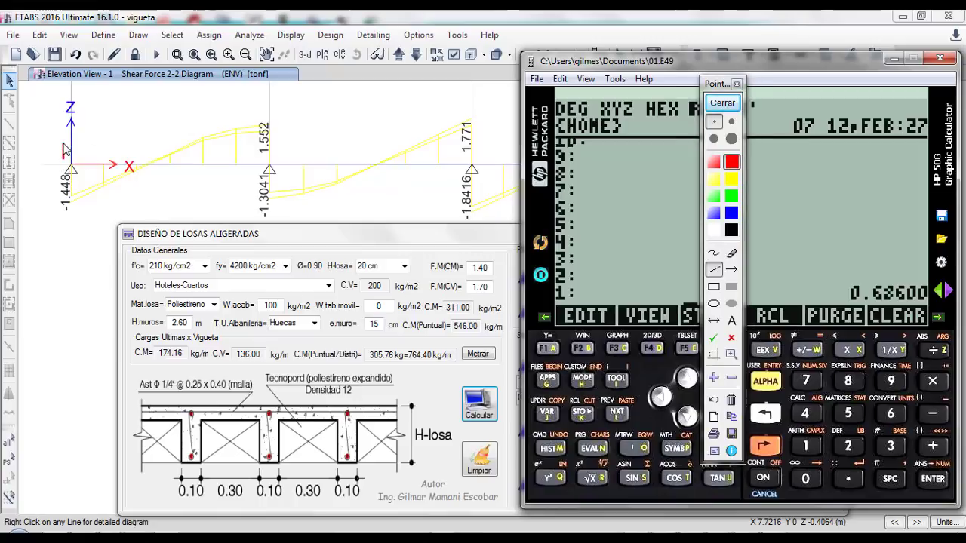
left_click_drag(63, 144, 144, 145)
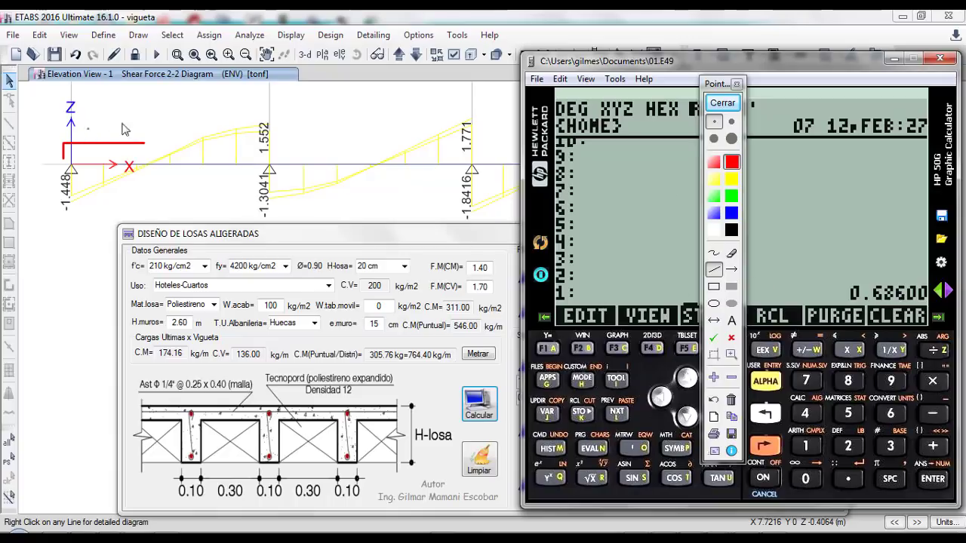
left_click(713, 253)
mouse_move(94, 134)
left_mouse_down()
mouse_move(86, 128)
mouse_move(143, 130)
mouse_move(131, 123)
left_mouse_up()
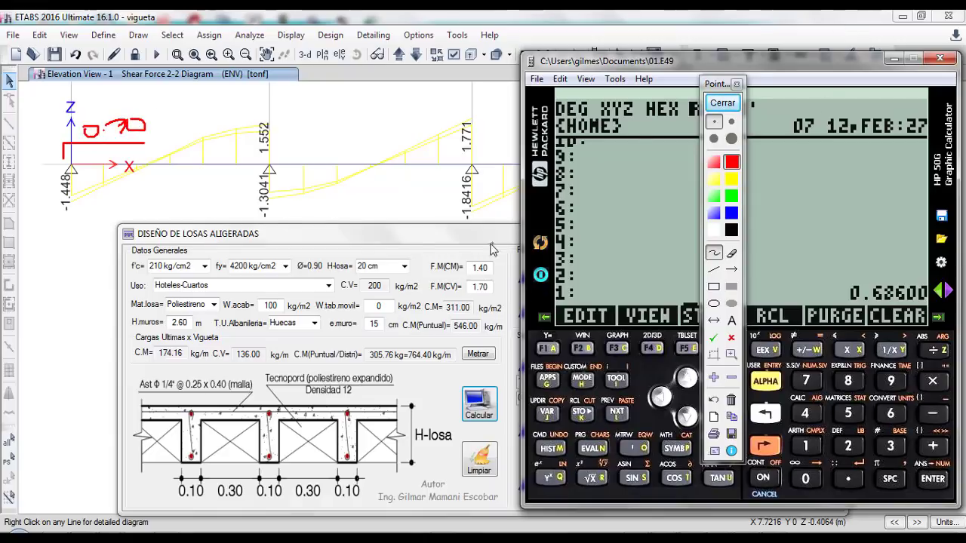
left_click(726, 105)
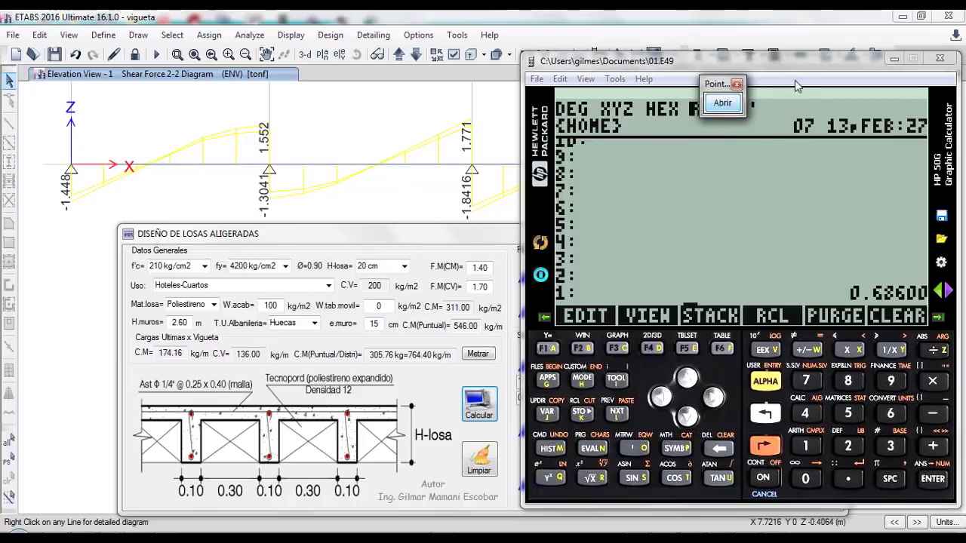
Bring the slab design results forward, mark a red line across the first two spans and a shorter blue line inside the first, and clear them
left_click(472, 240)
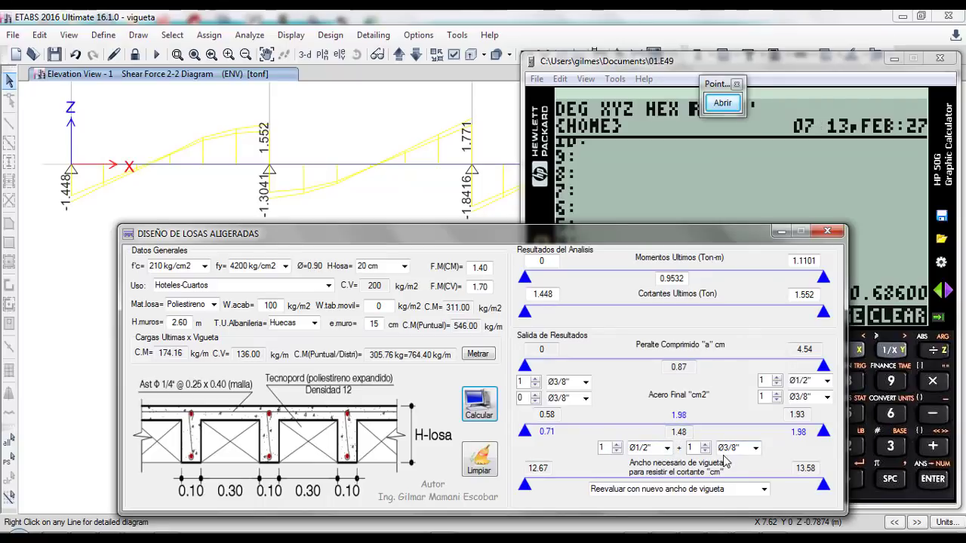
left_click(722, 103)
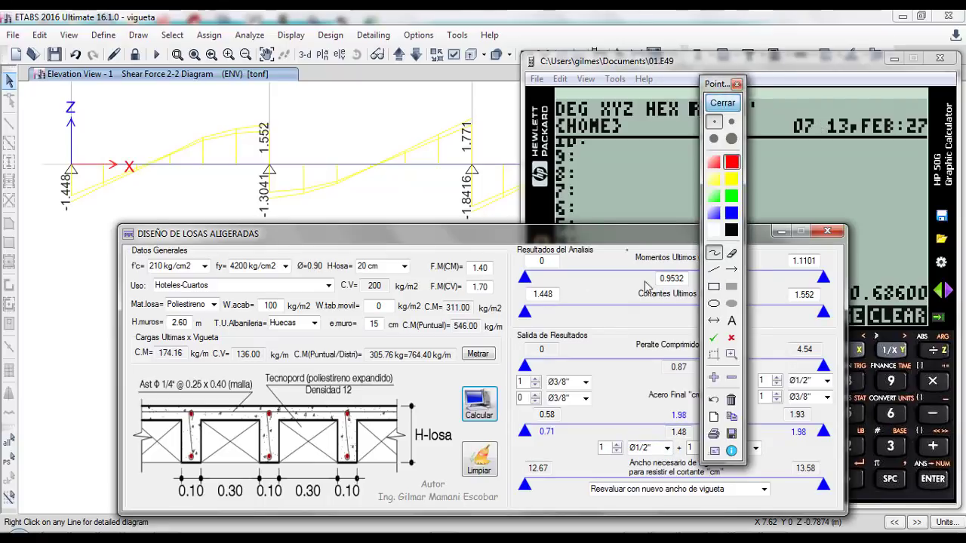
left_click(714, 269)
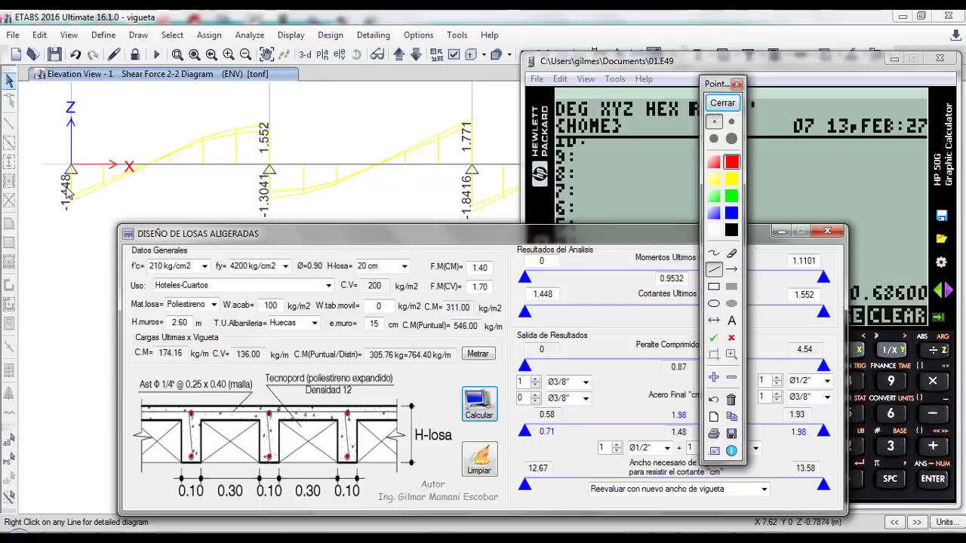
mouse_move(69, 185)
left_mouse_down()
mouse_move(472, 201)
mouse_move(495, 190)
left_mouse_up()
key("b")
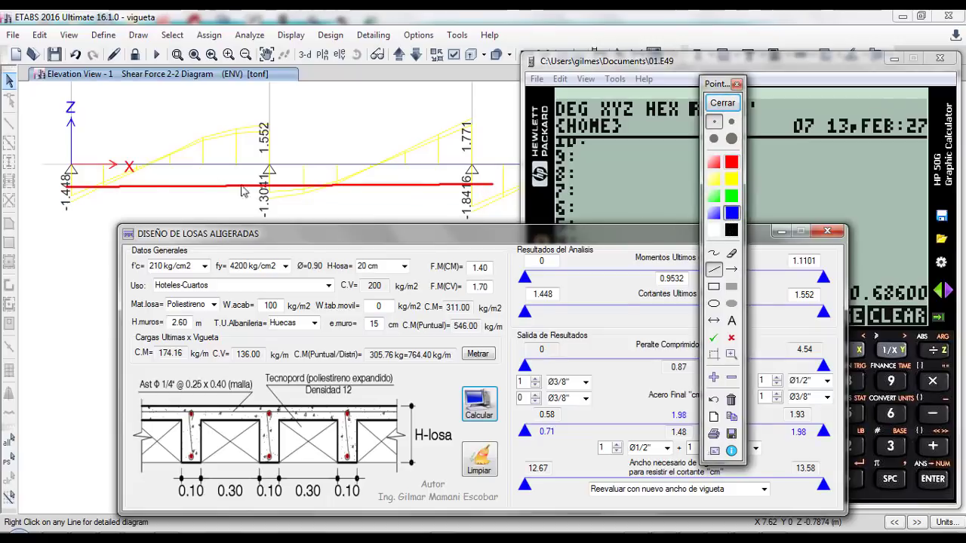
left_click_drag(117, 184, 211, 186)
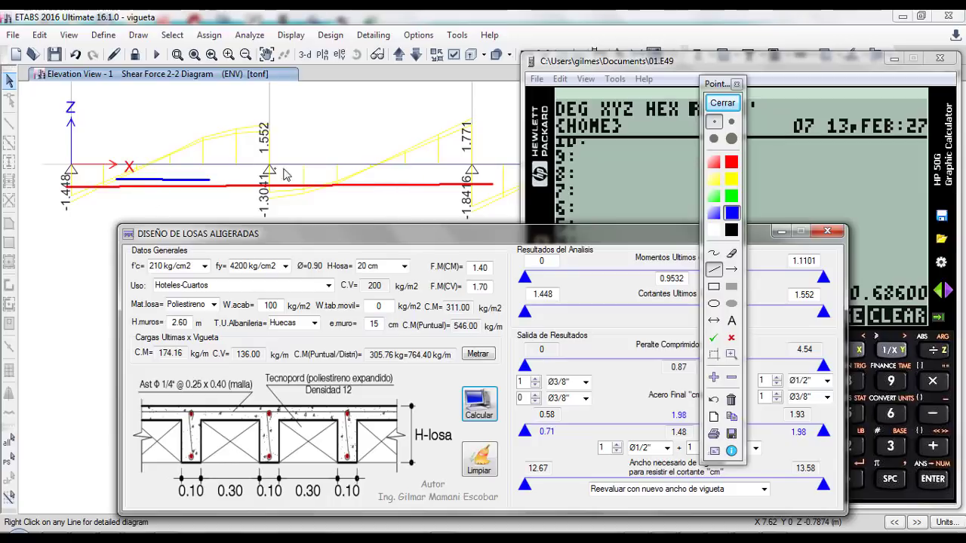
left_click(723, 102)
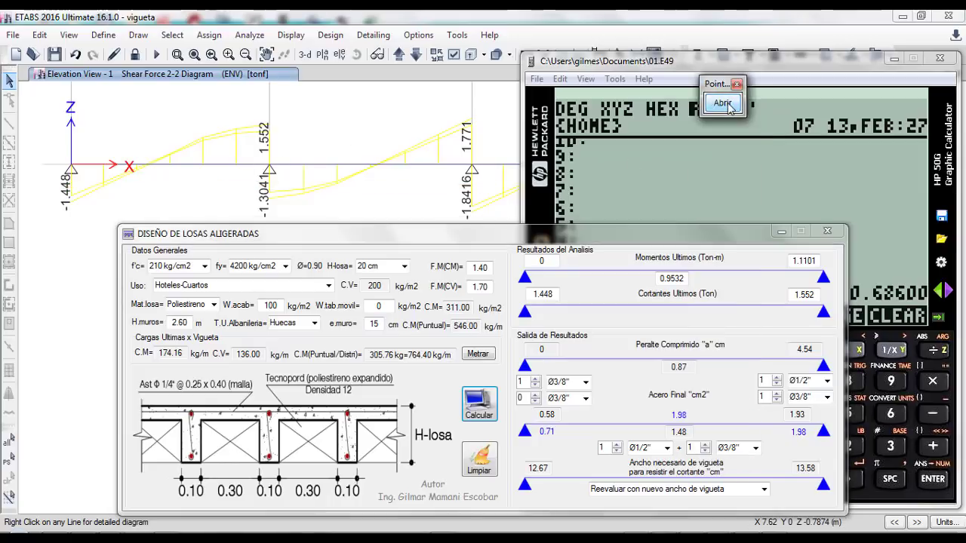
Switch to the AutoCAD plan, read the span dimension between axes 4 and 3, and bring up the HP 50G calculator
left_click(360, 103)
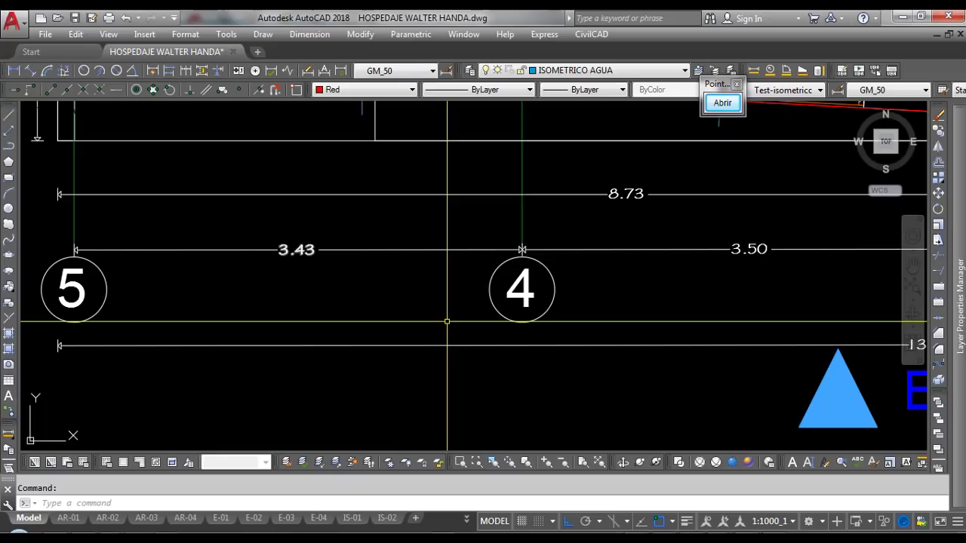
scroll(470, 246, "down", 8)
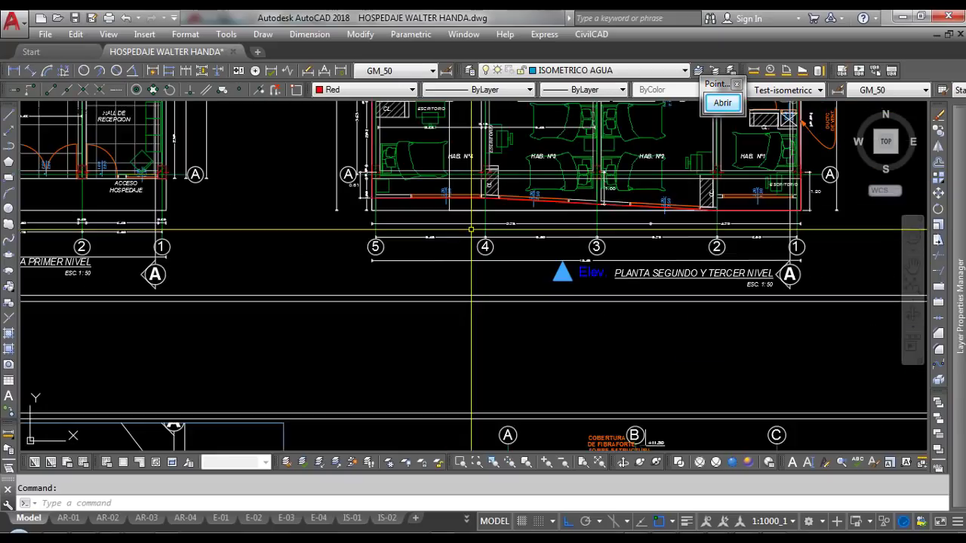
scroll(518, 237, "up", 6)
scroll(502, 239, "up", 2)
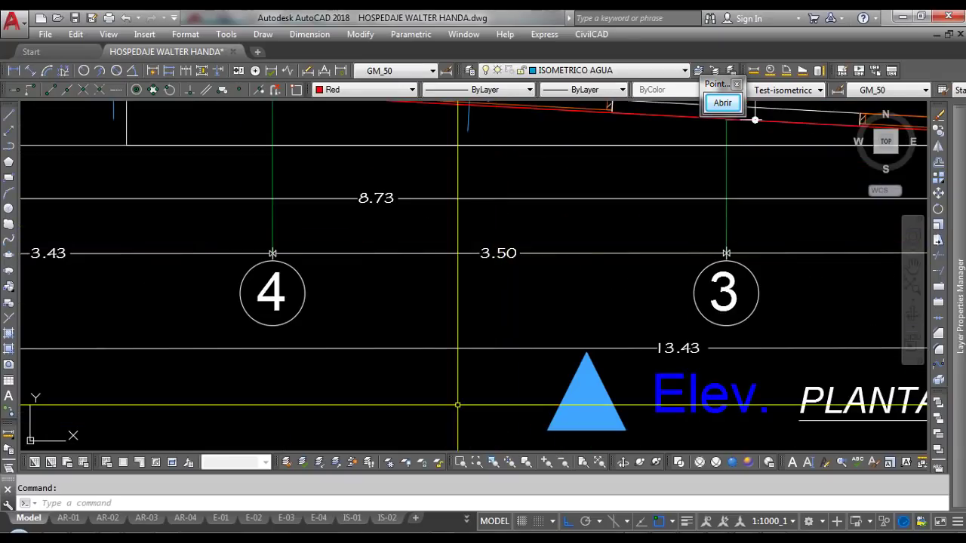
left_click(722, 102)
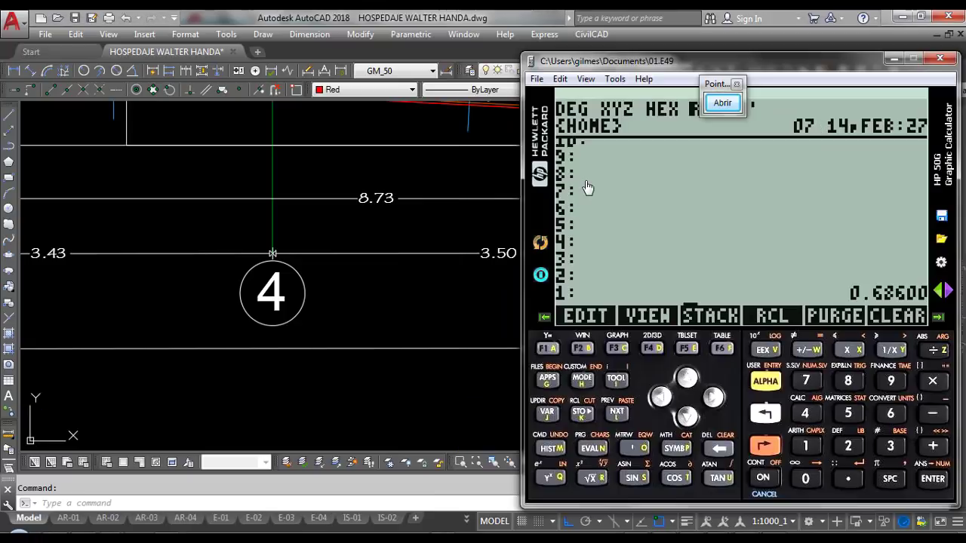
Multiply the second span length 3.5 by 0.2 on the calculator, and minimize the calculator
type("3.5")
key("Return")
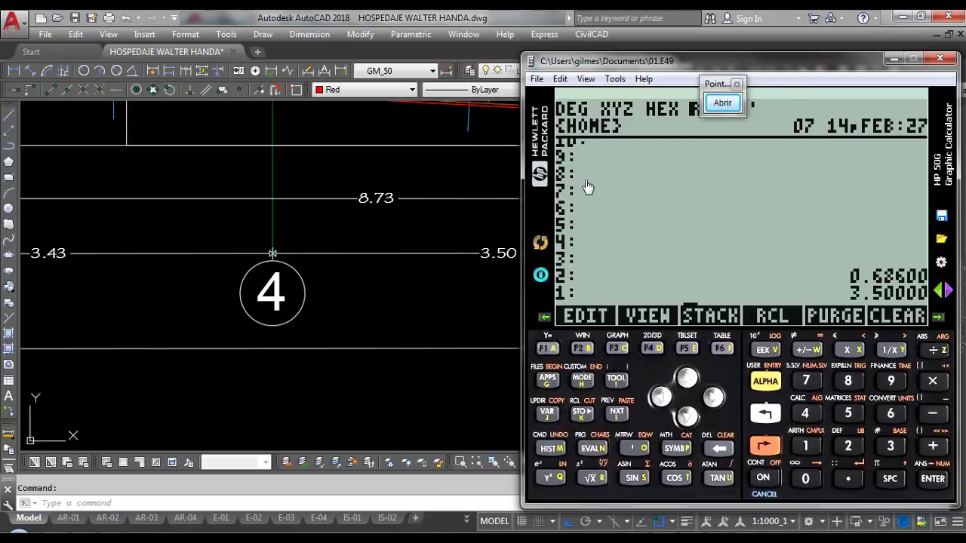
type("0.2")
key("Return")
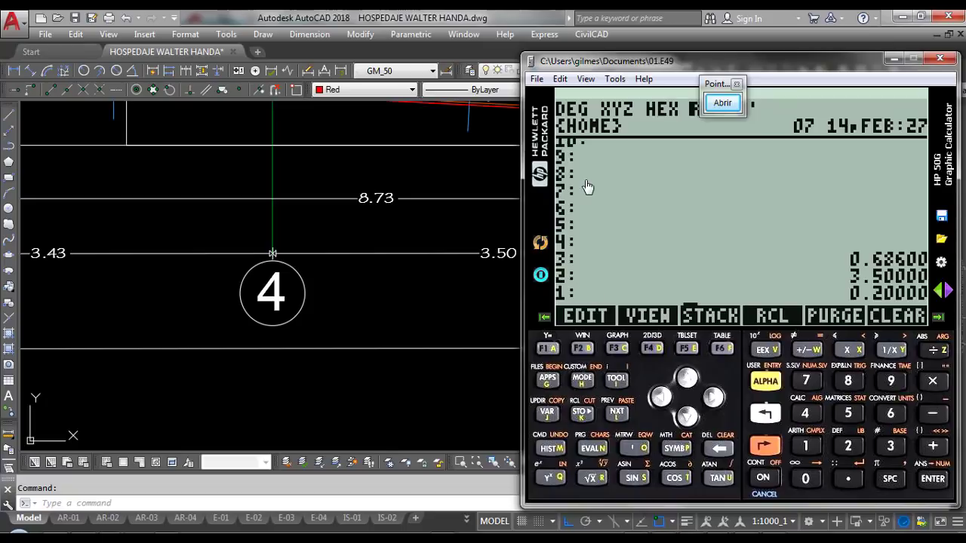
key("asterisk")
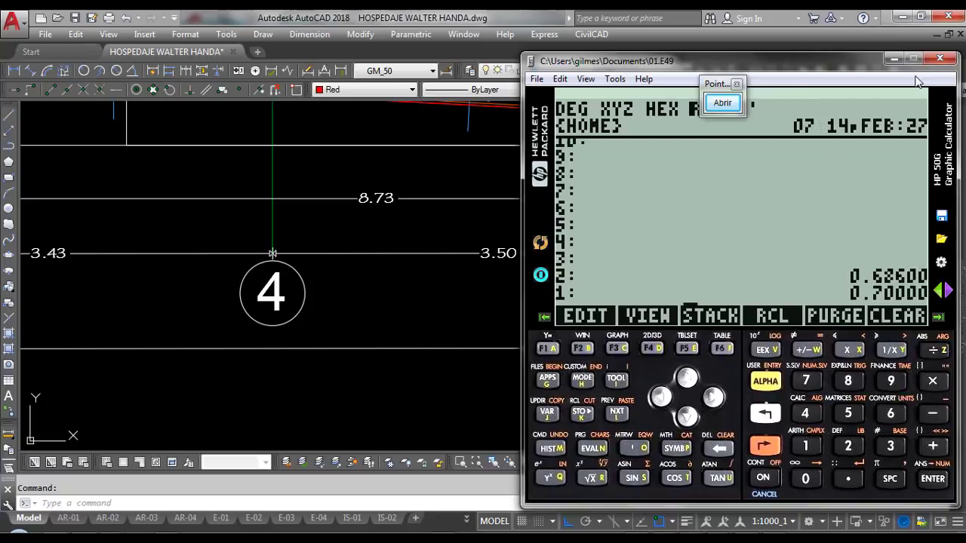
left_click(893, 61)
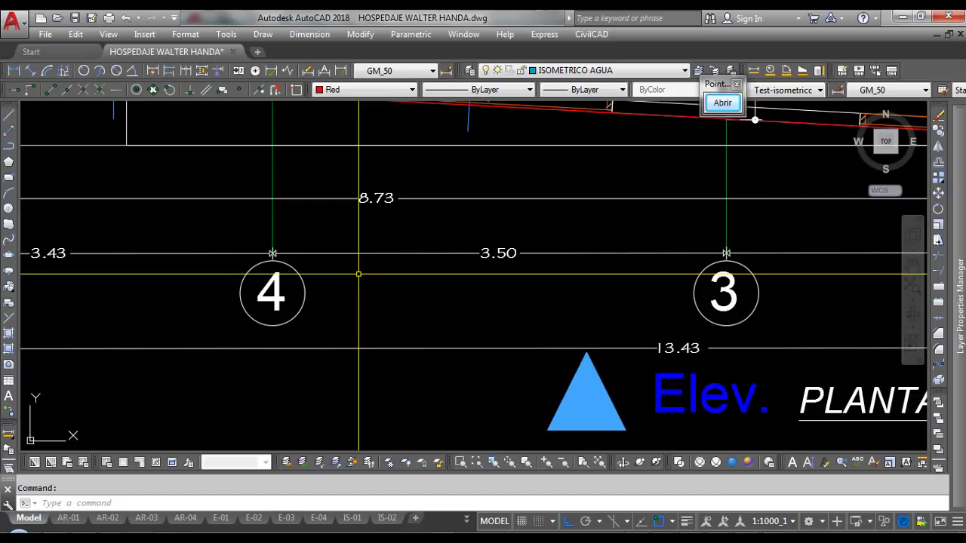
Switch to the ETABS shear diagram, draw blue lines on both sides of the second support, and clear the markup
key("alt+Tab")
left_click(737, 84)
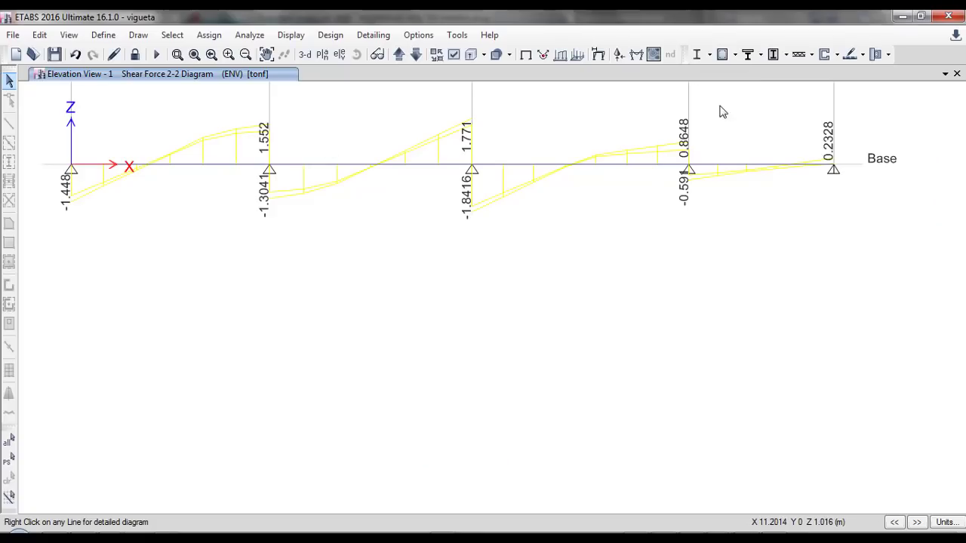
key("ctrl+alt+p")
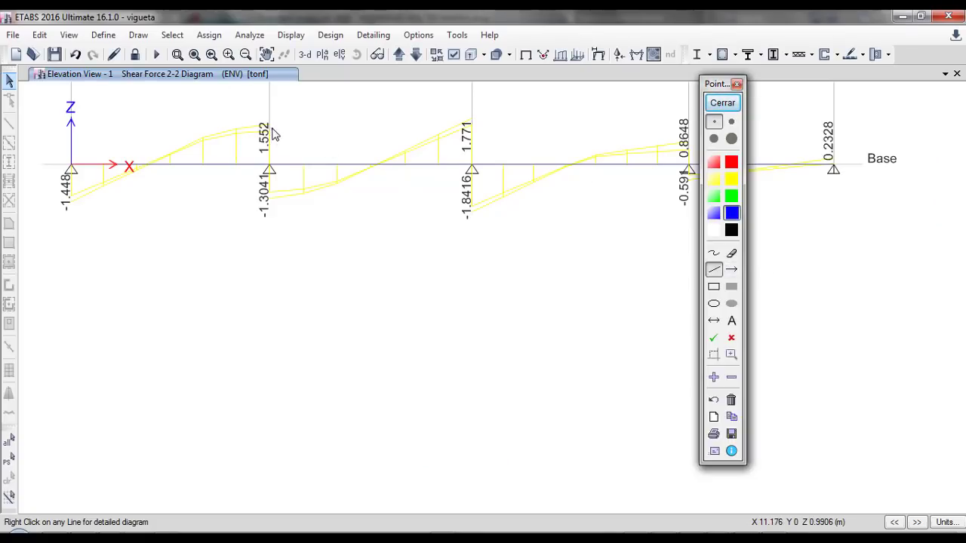
left_click_drag(270, 124, 330, 124)
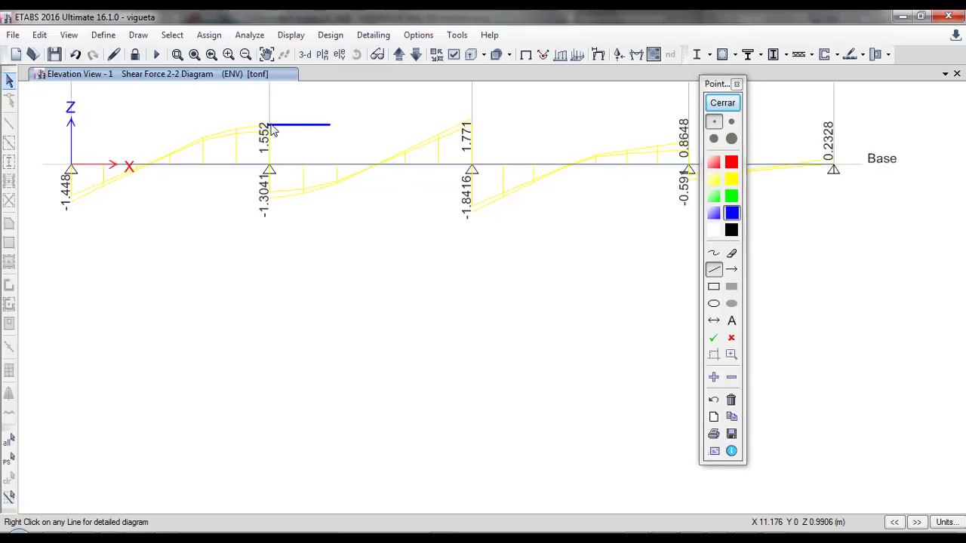
left_click_drag(269, 124, 209, 124)
left_click(722, 103)
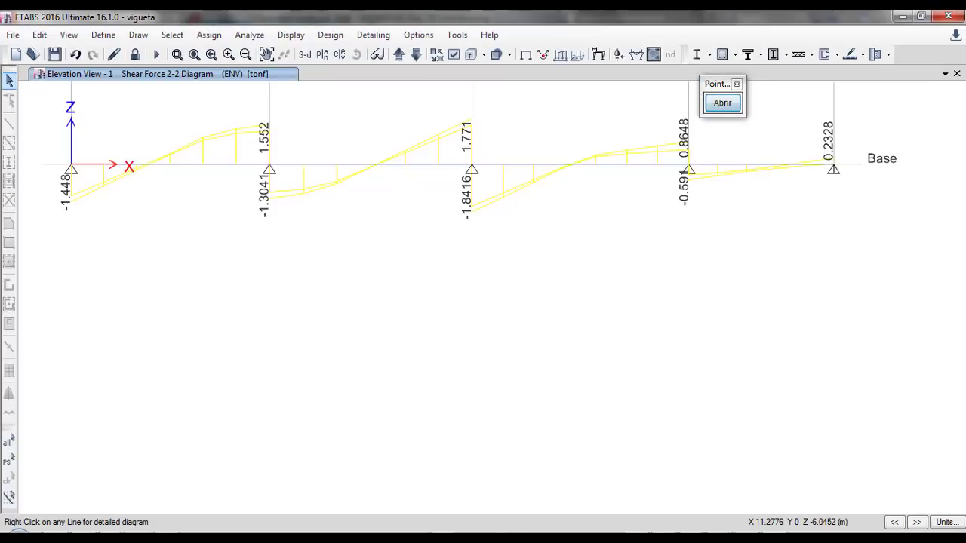
Bring the slab design window forward and clear the previous span's moments, shears and results
left_click(736, 538)
left_click(834, 453)
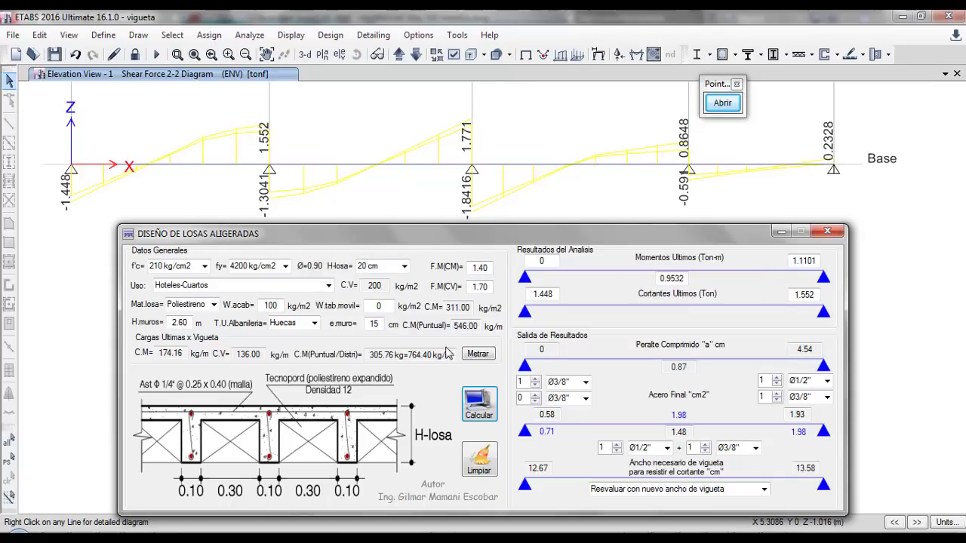
left_click(482, 462)
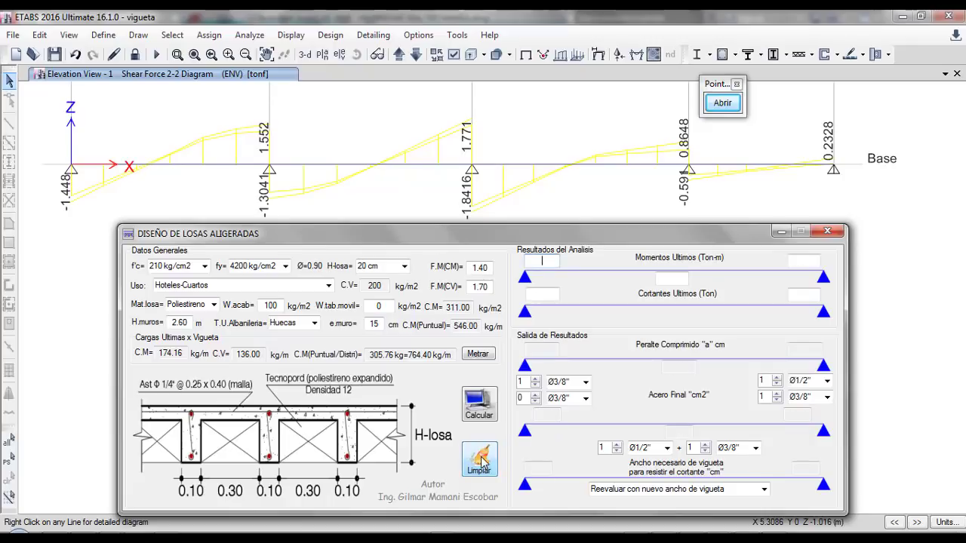
Return to ETABS and display the Moment 3-3 diagram for the ENV combination
left_click(371, 108)
left_click(634, 56)
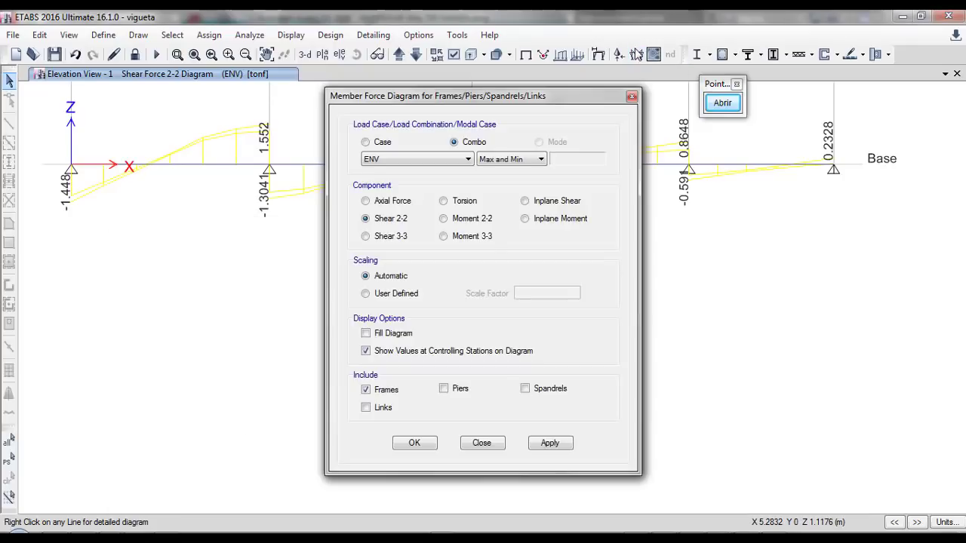
left_click(444, 237)
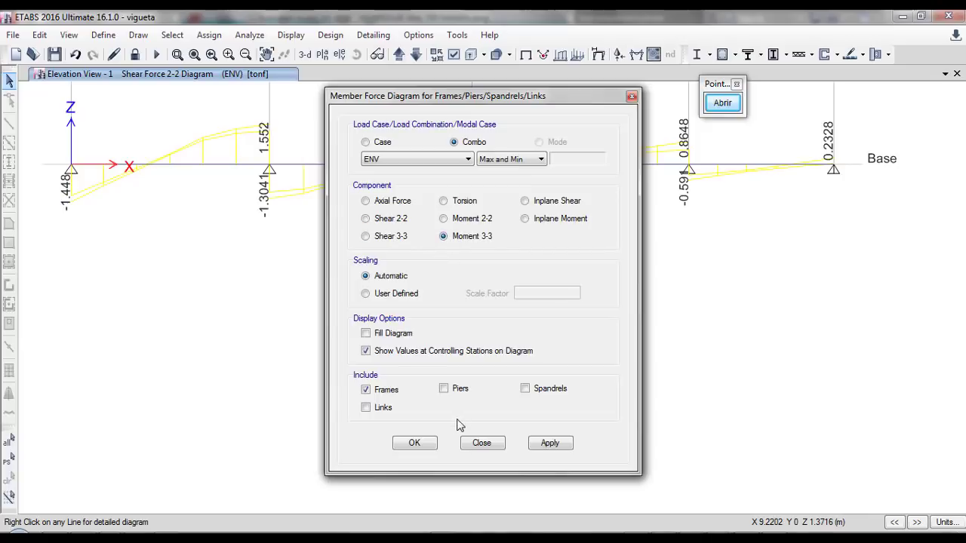
left_click(427, 446)
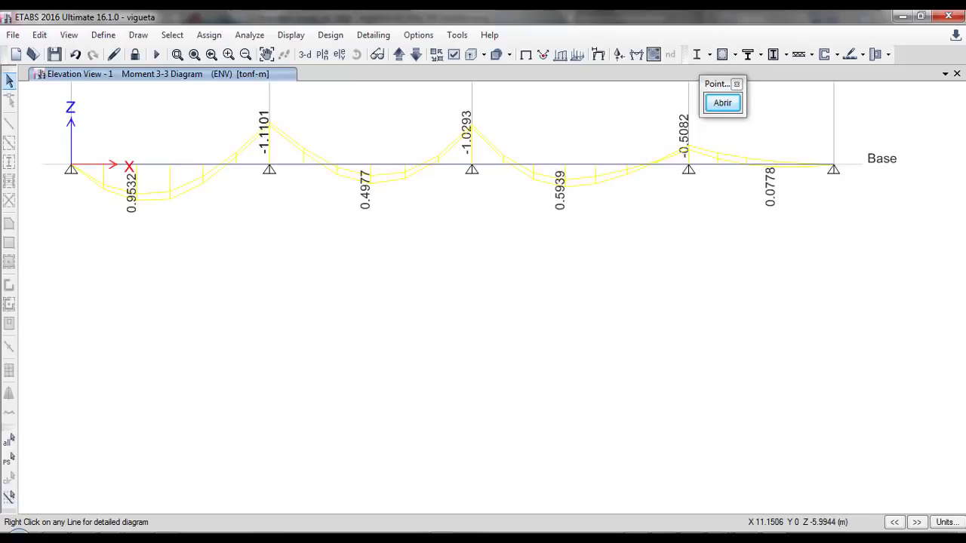
Enter the second span's ultimate moments in the slab design: 1.1101 at the left support, 0.4977 at midspan and 1.0293 at the right support
mouse_move(719, 539)
left_click(789, 494)
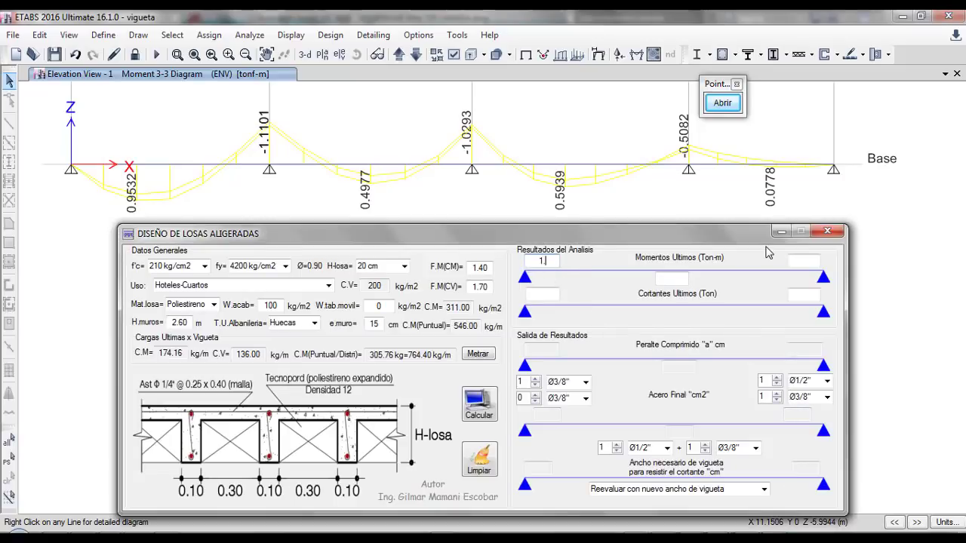
type("04")
type("1")
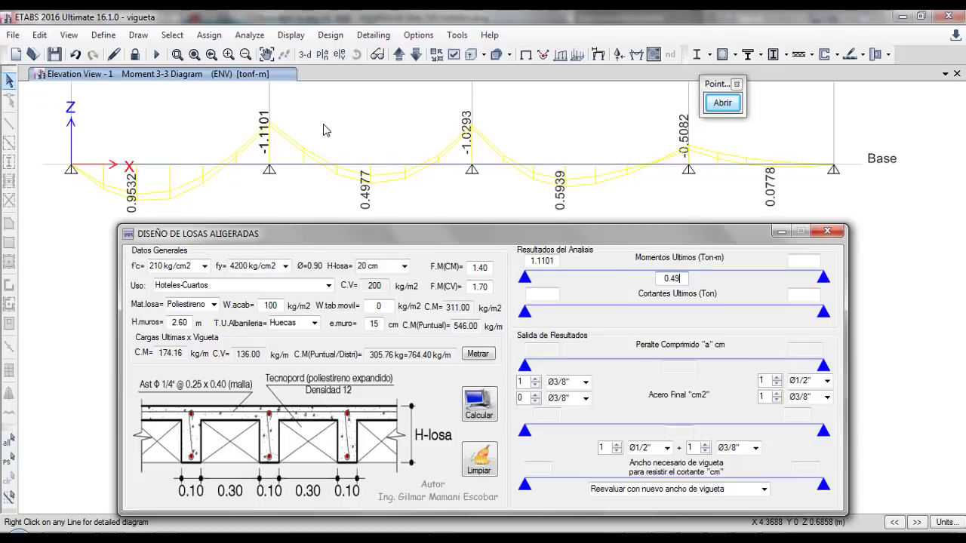
type("0.4977")
key("Tab")
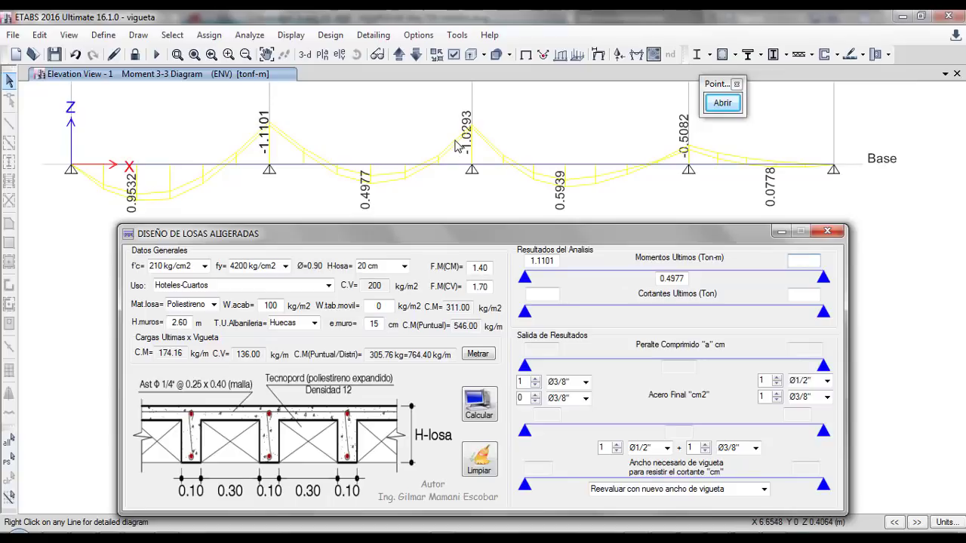
type("1.0293")
Switch the ETABS force diagram to Shear 2-2 for the ENV combination
left_click(635, 59)
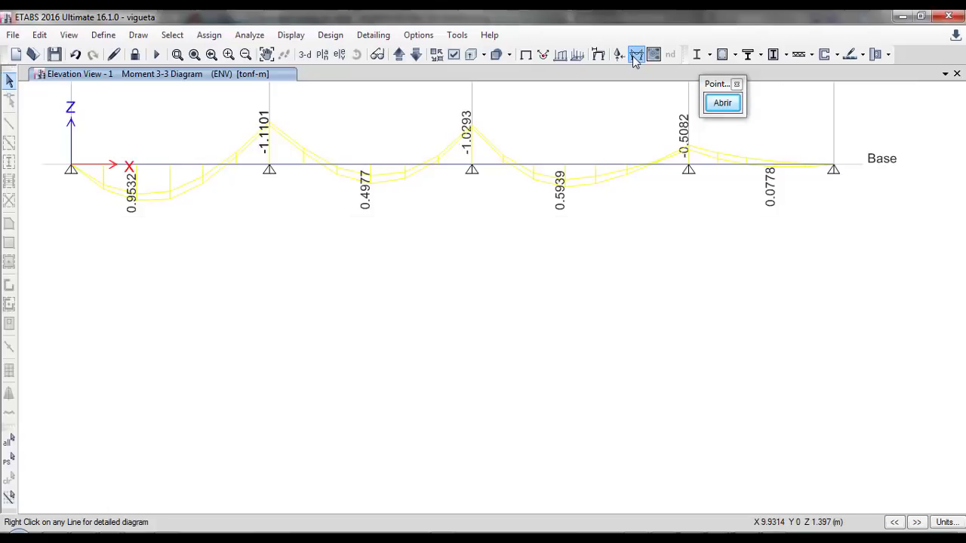
left_click(403, 219)
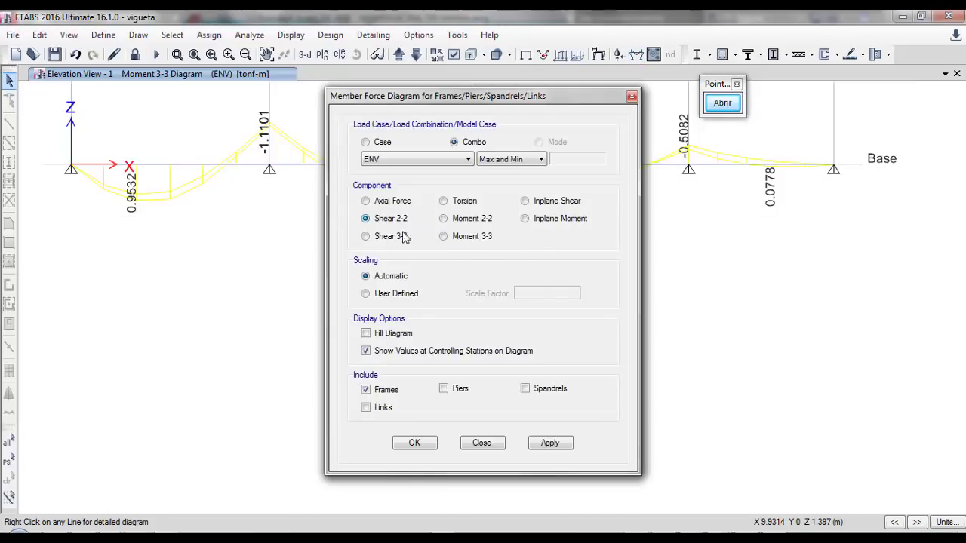
left_click(415, 444)
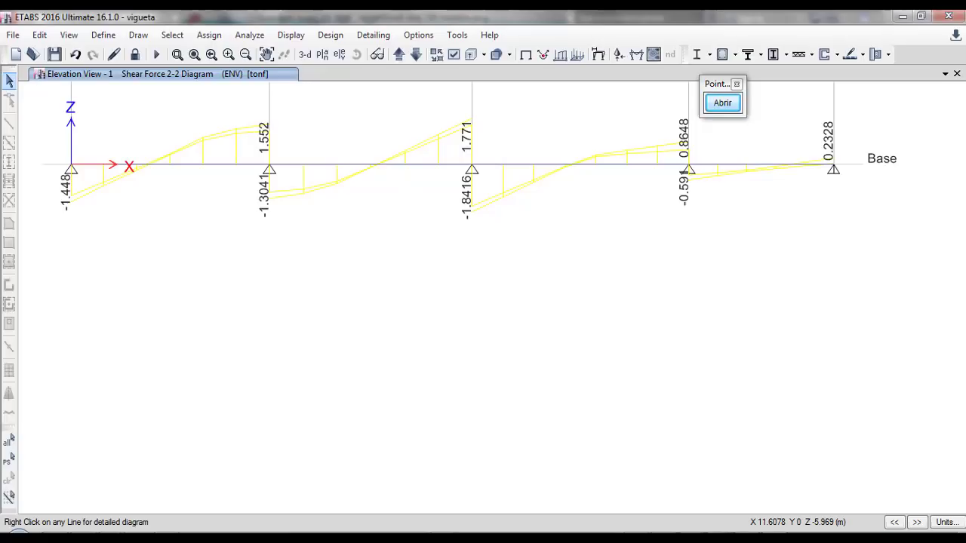
Enter the second span's ultimate shears in the slab design, 1.30 left and 1.77 right, and calculate
mouse_move(722, 538)
left_click(800, 475)
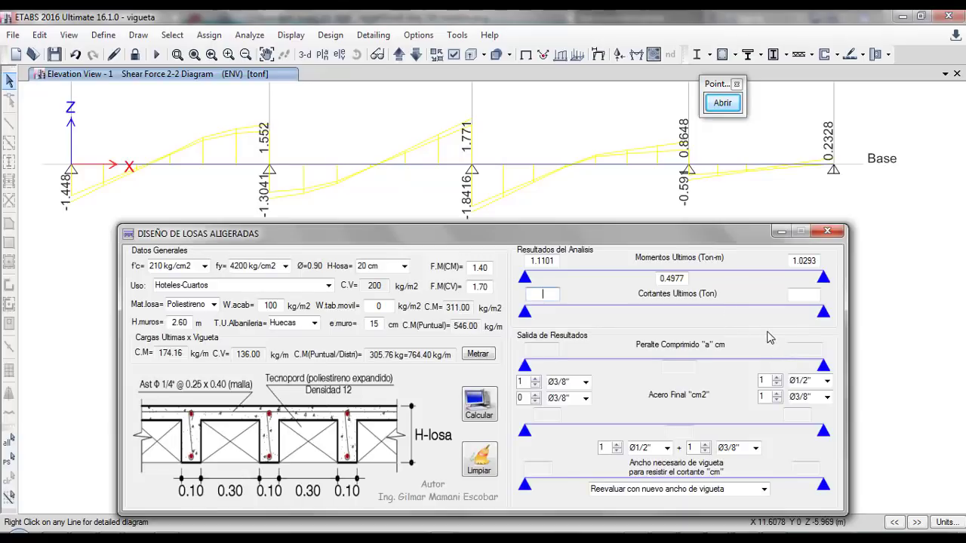
key("Tab")
type("1.77")
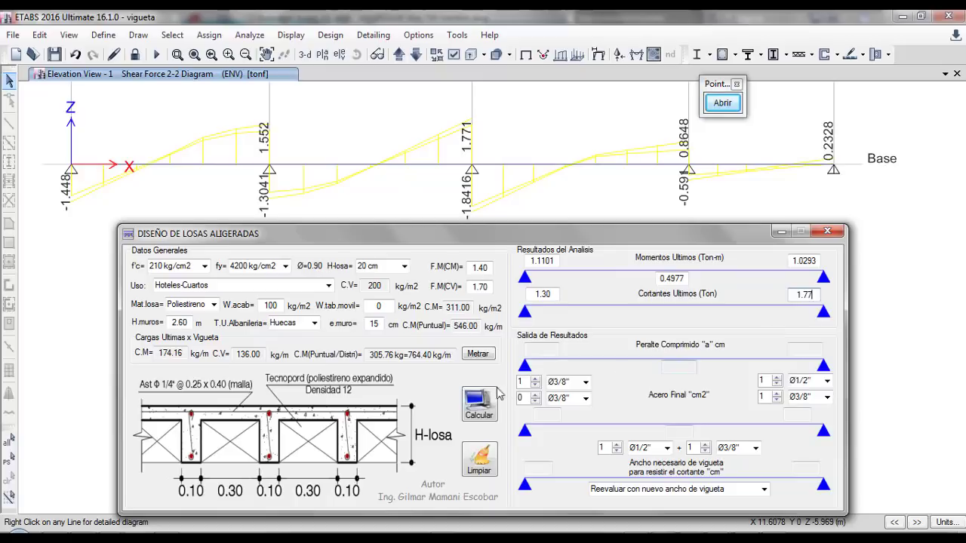
left_click(481, 406)
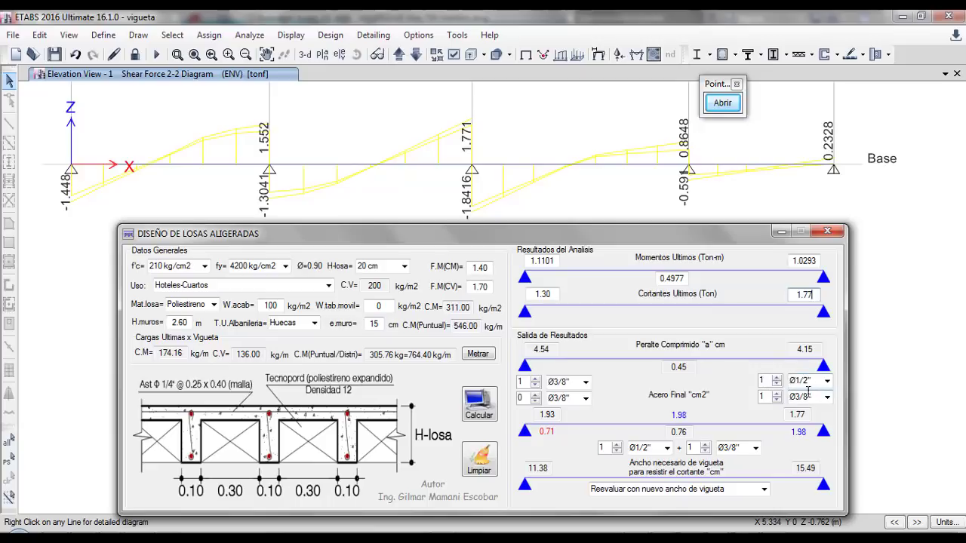
Set the left support steel to one Ø1/2" plus one Ø3/8" bar, and the midspan steel to one Ø1/2" bar only
left_click(568, 382)
left_click(552, 406)
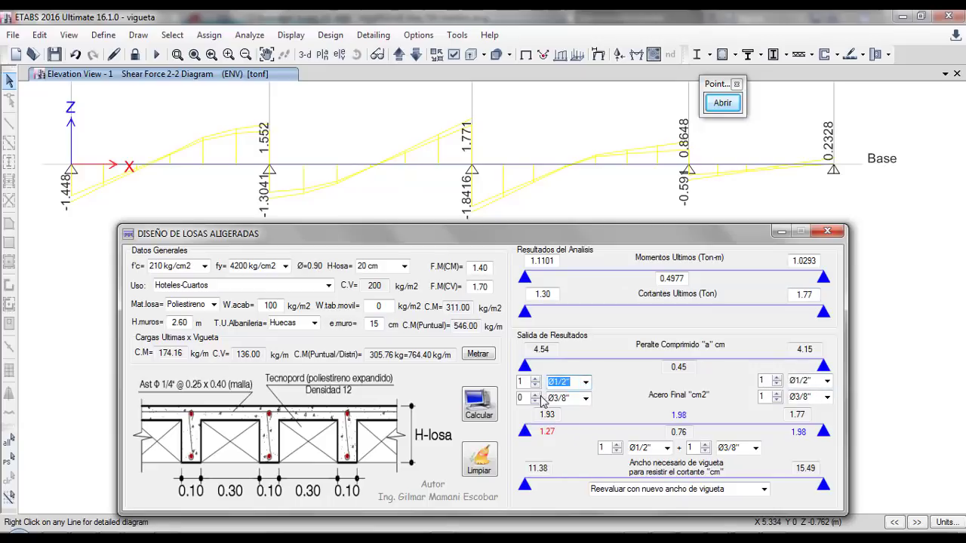
left_click(535, 394)
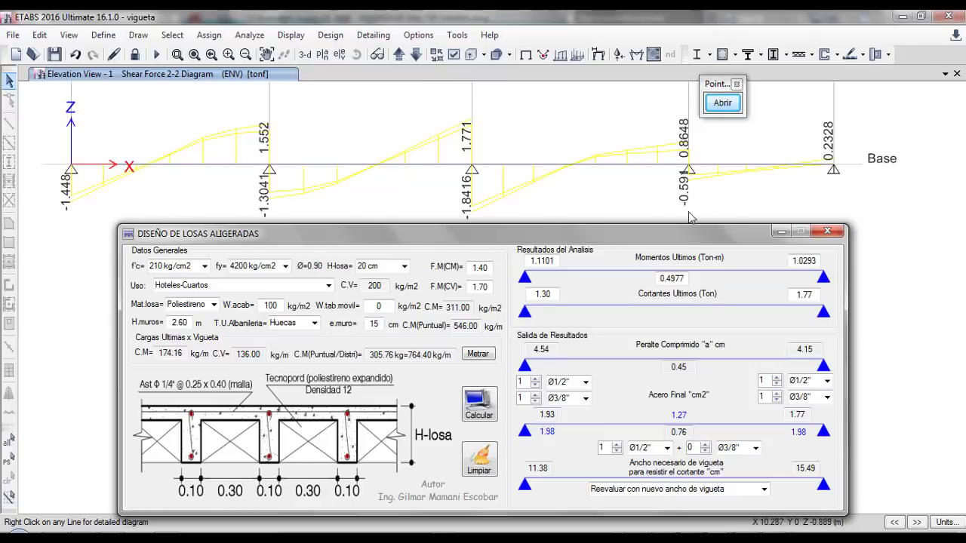
Draw a blue line beneath all four spans, add short red lines below and above the first span, and clear the markup
left_click(723, 103)
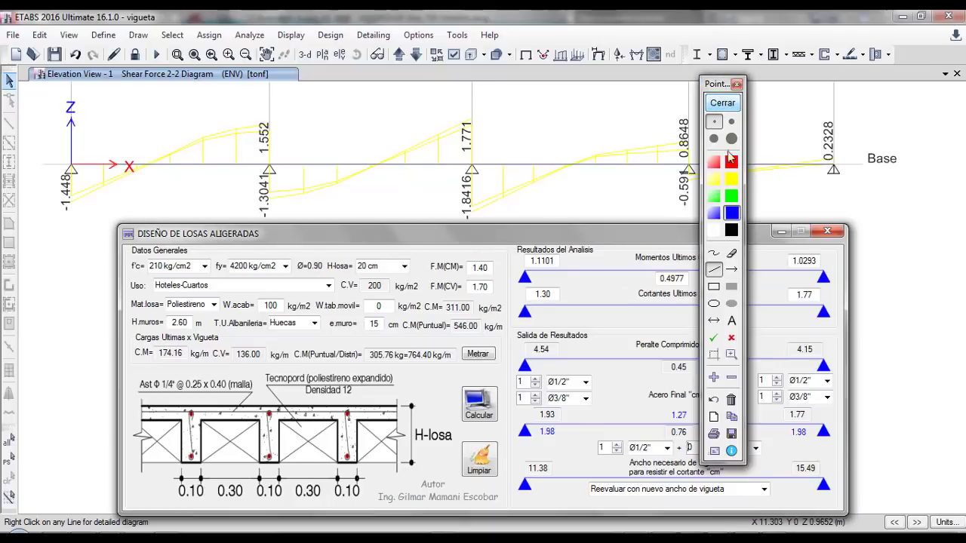
left_click_drag(721, 83, 918, 76)
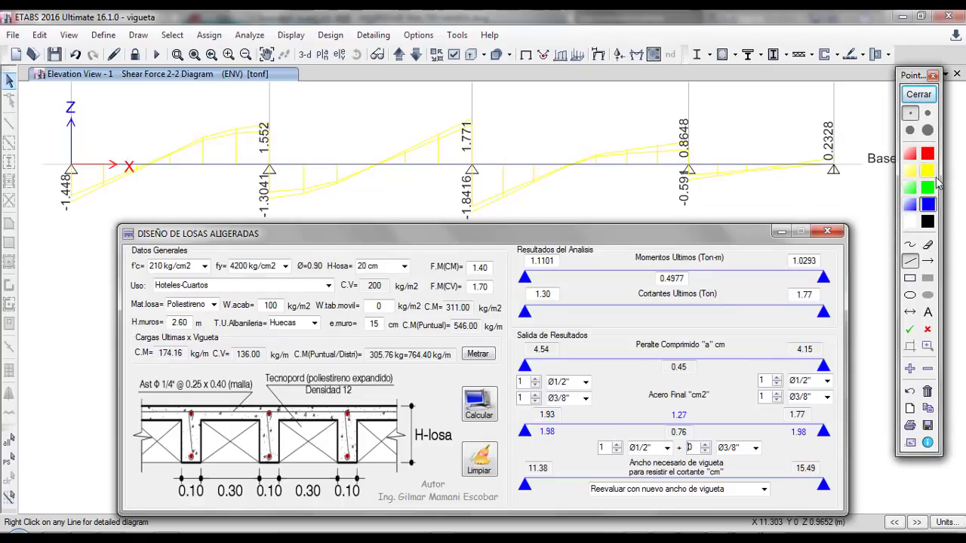
left_click(928, 205)
left_click_drag(66, 199, 836, 198)
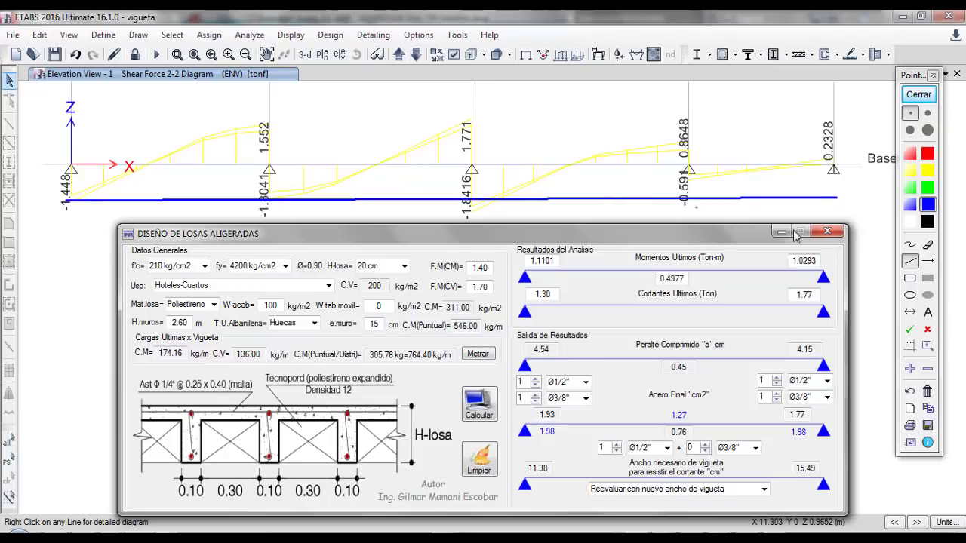
left_click(928, 153)
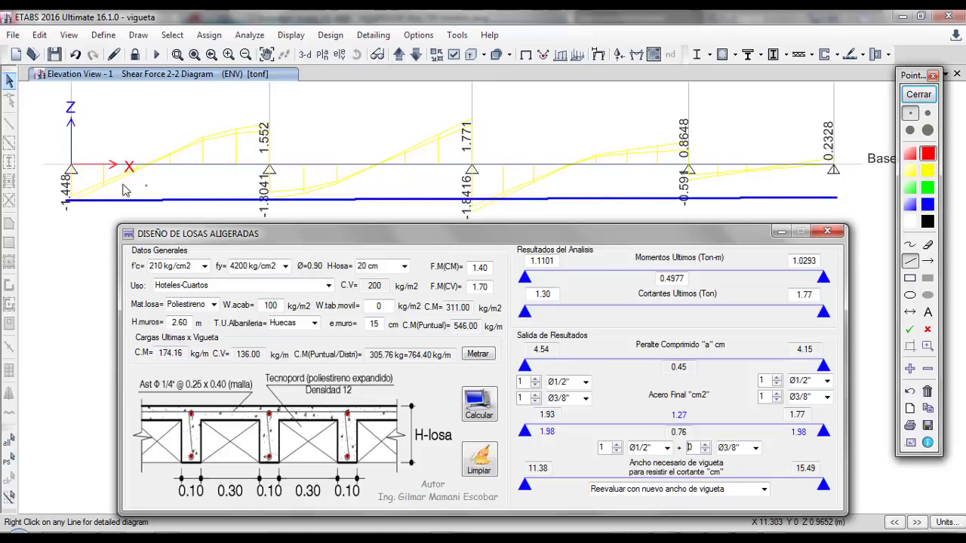
left_click_drag(113, 194, 214, 200)
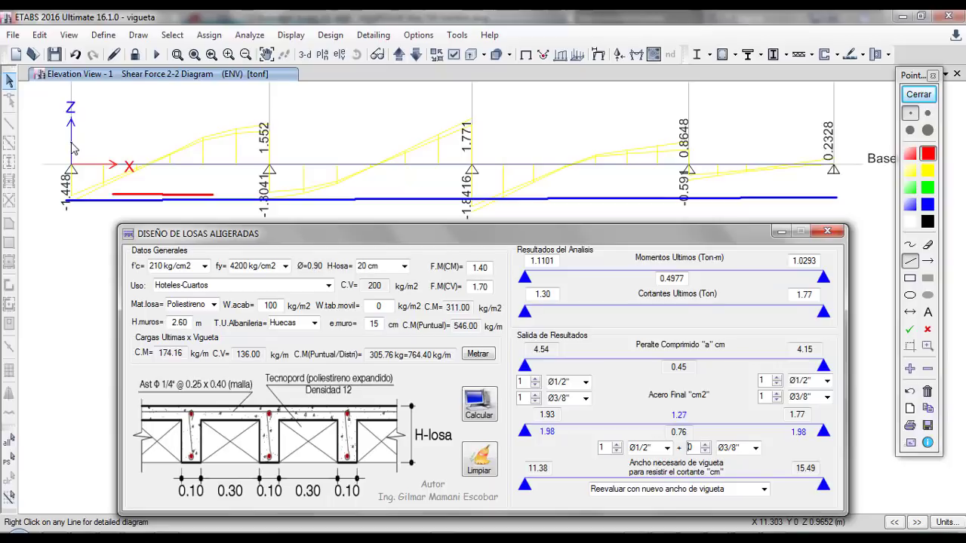
left_click_drag(71, 145, 120, 146)
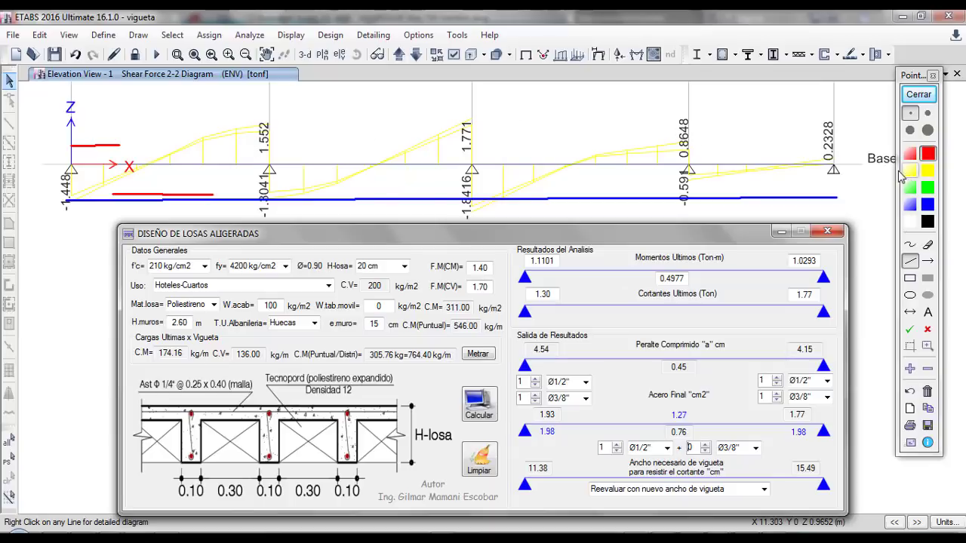
left_click(919, 95)
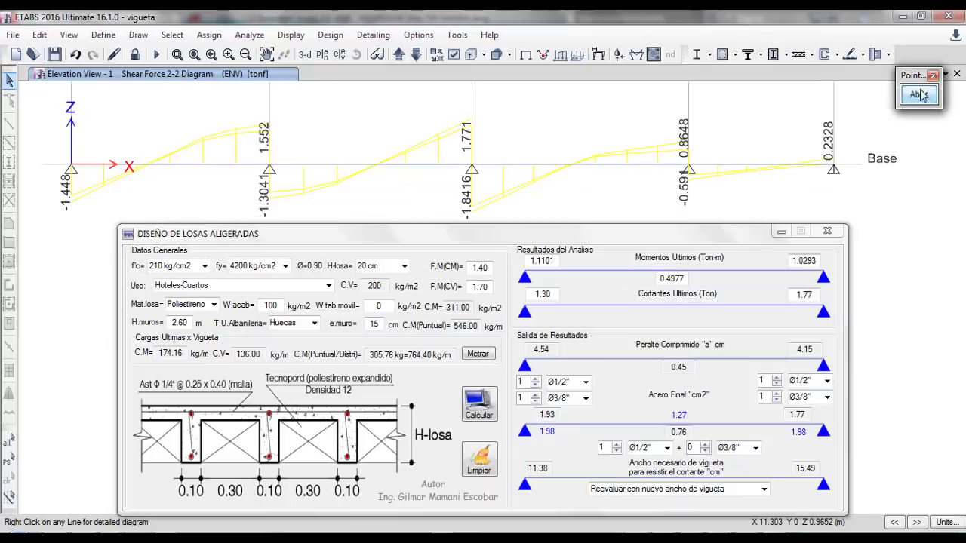
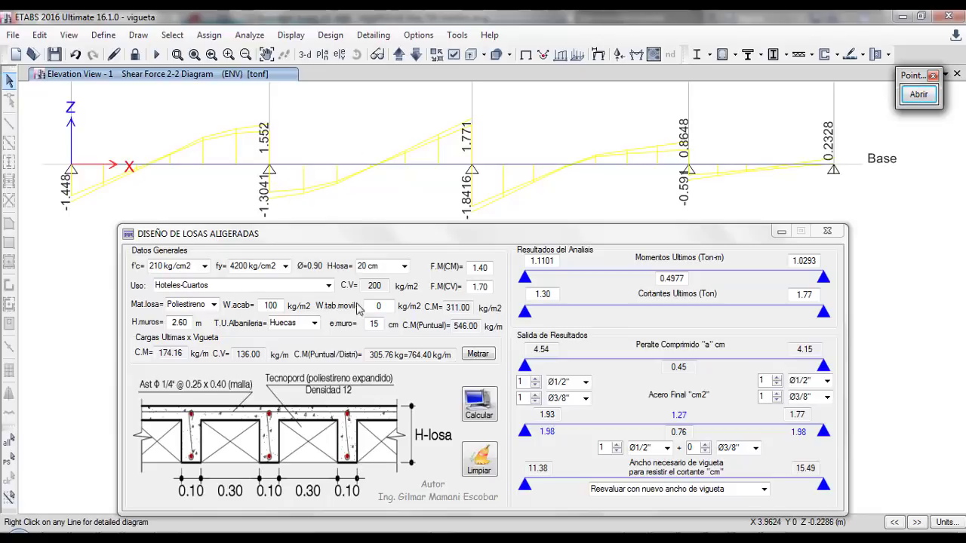
Outline both sides of the third joist in the slab cross-section with narrow red rectangles, and clear the markup
left_click(918, 95)
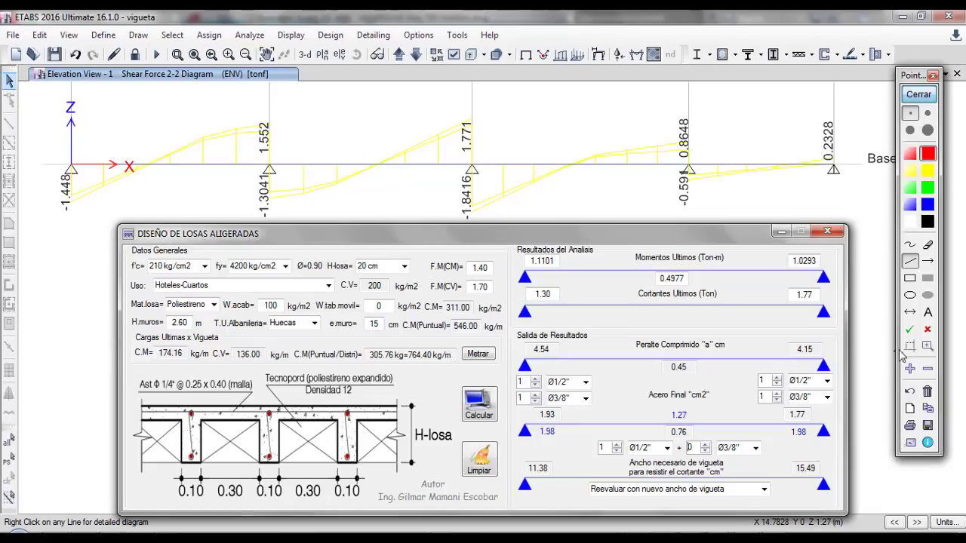
left_click(910, 278)
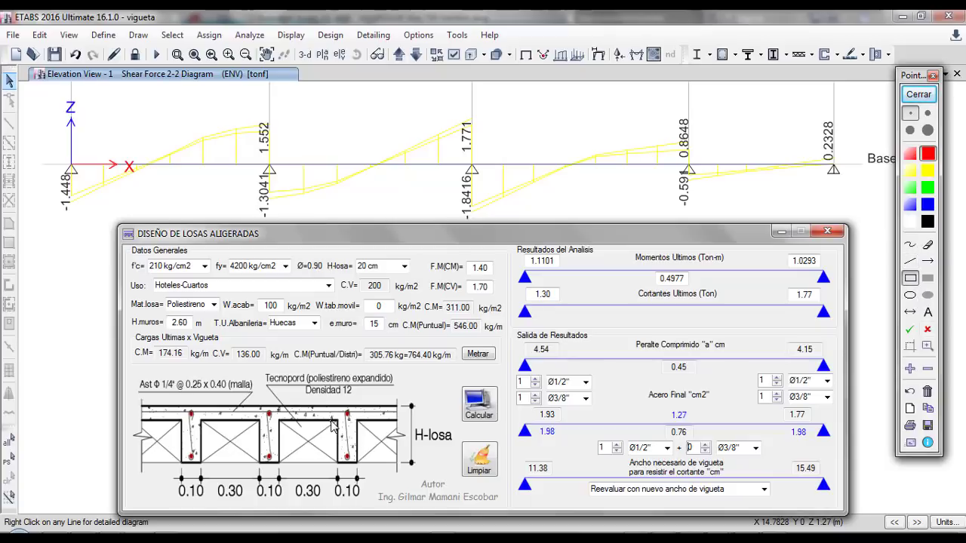
left_click_drag(332, 425, 340, 470)
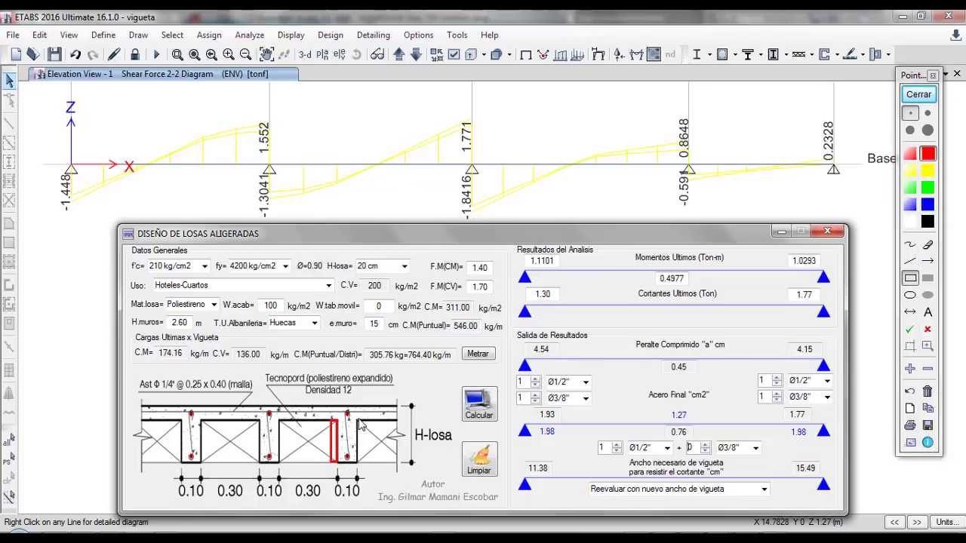
left_click_drag(359, 419, 364, 464)
left_click(919, 94)
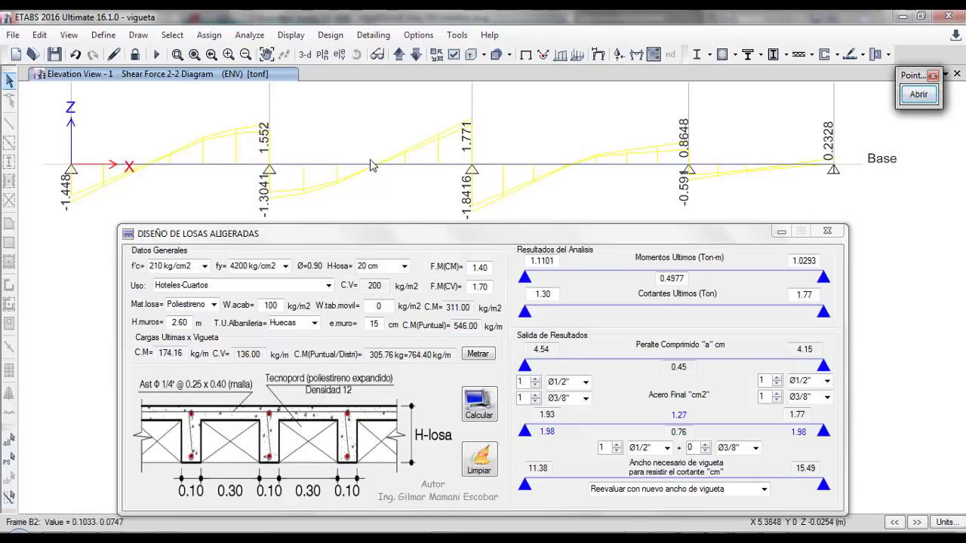
Examine the second span's ENV shear and moment along the beam, scrolling from 0 to 0.7566 m, and close the detailed diagram
left_click(360, 166)
right_click(360, 166)
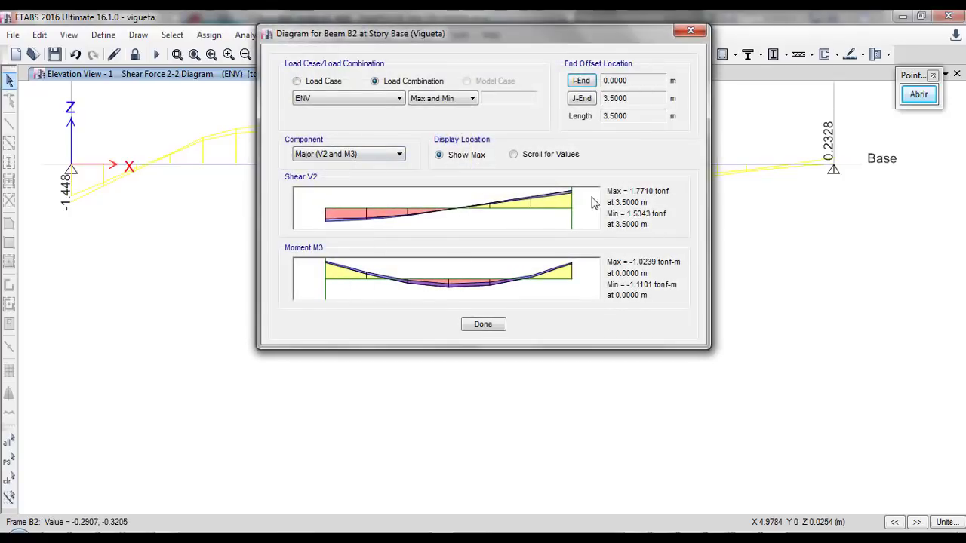
left_click_drag(408, 35, 536, 78)
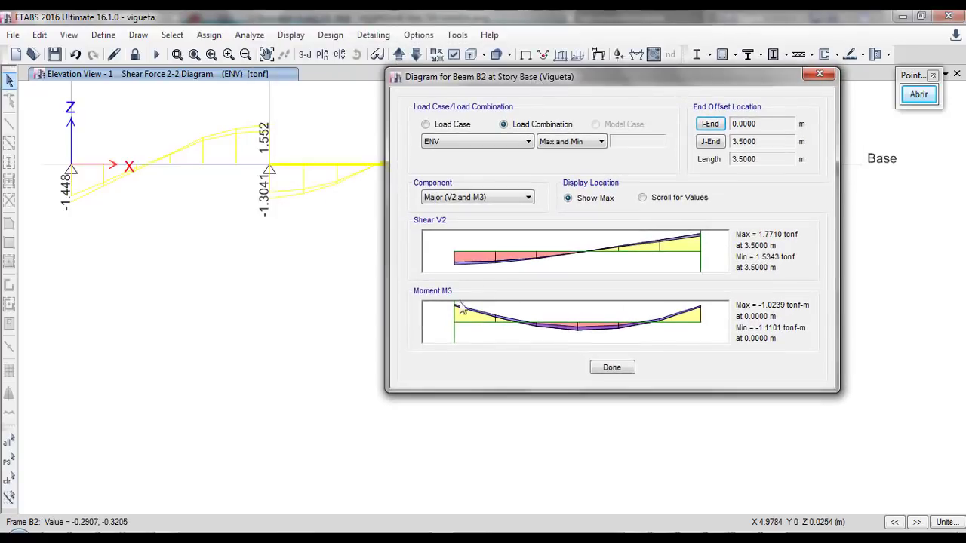
left_click(643, 197)
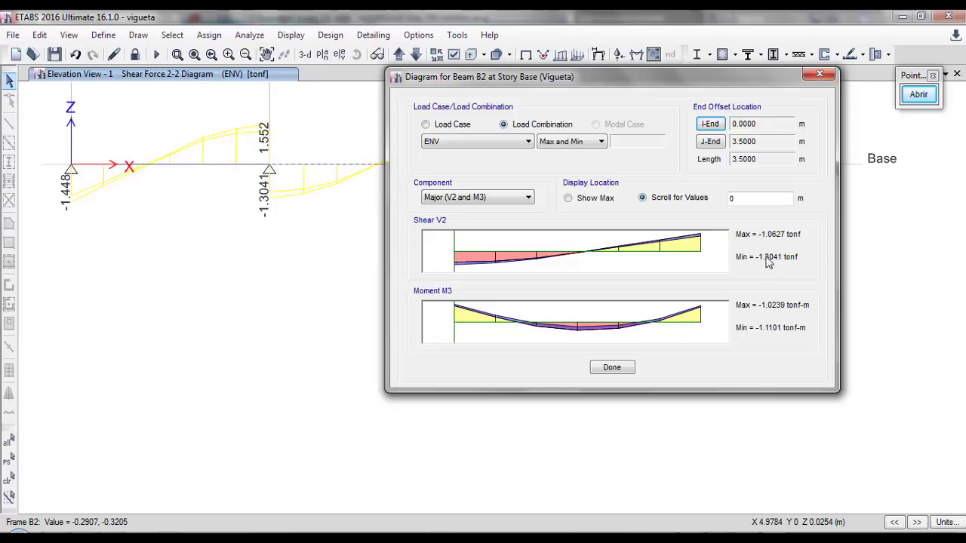
mouse_move(456, 249)
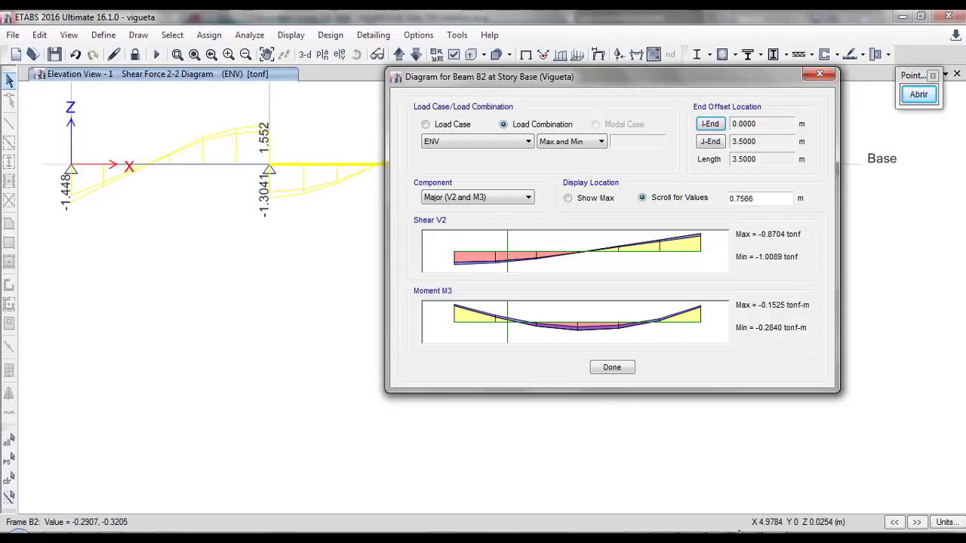
mouse_move(744, 533)
left_click(800, 468)
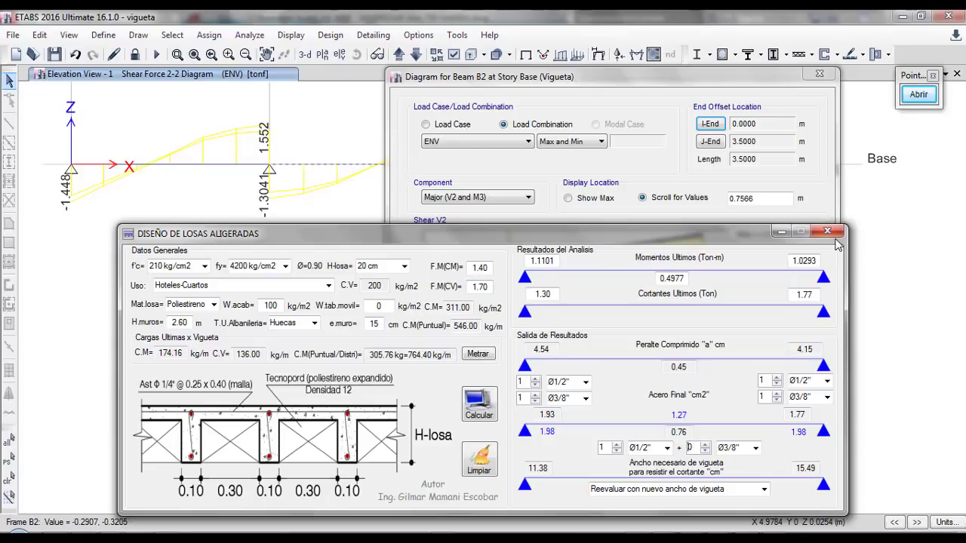
left_click(686, 78)
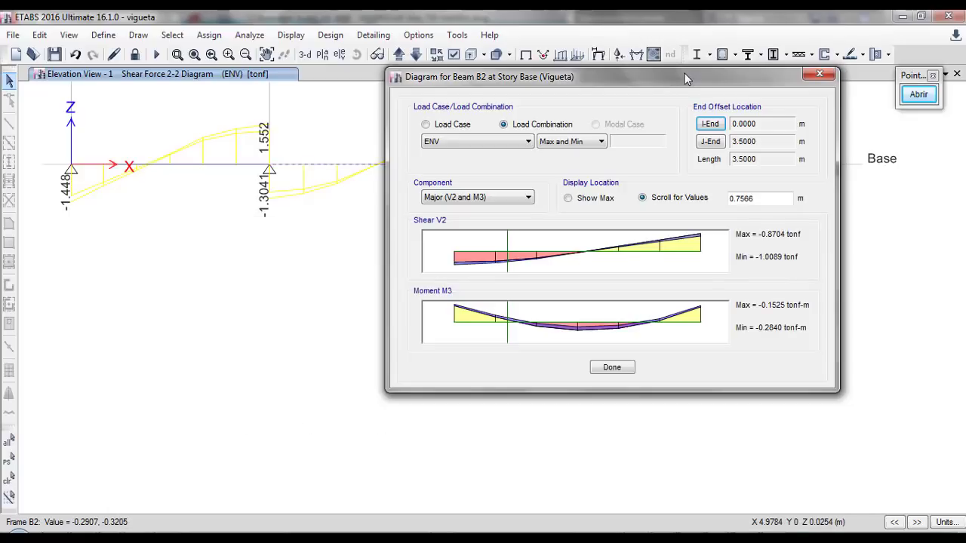
left_click(820, 75)
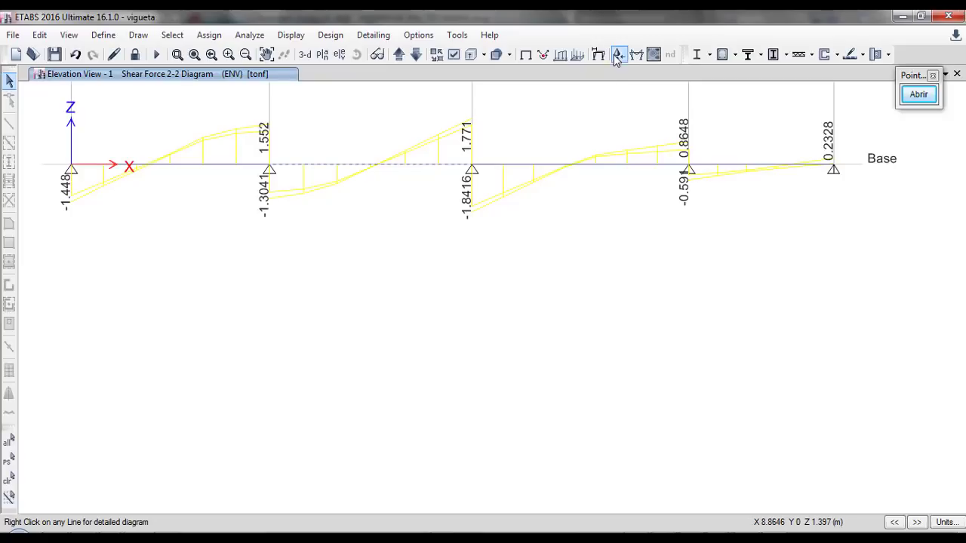
Switch the force diagram to Moment 3-3 for the ENV combination
left_click(653, 55)
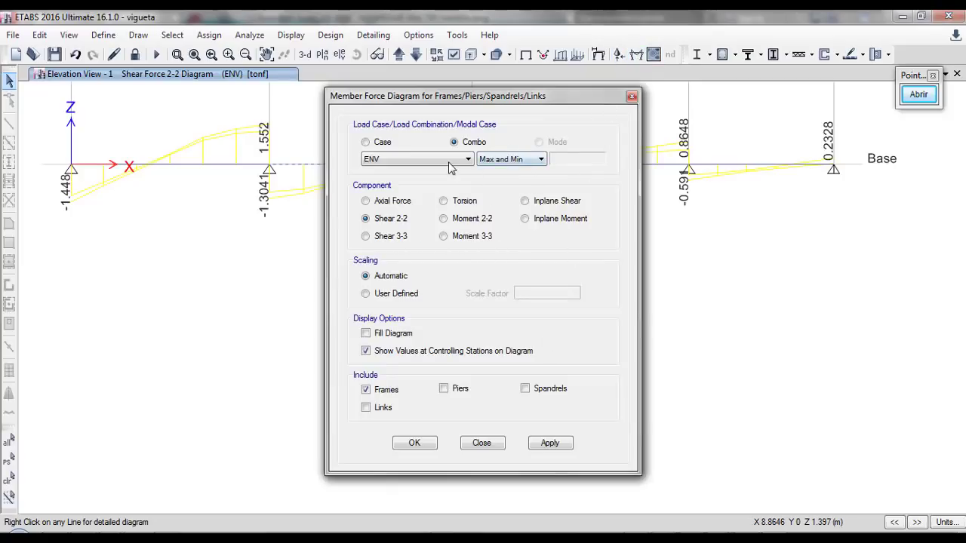
left_click(471, 237)
left_click(422, 448)
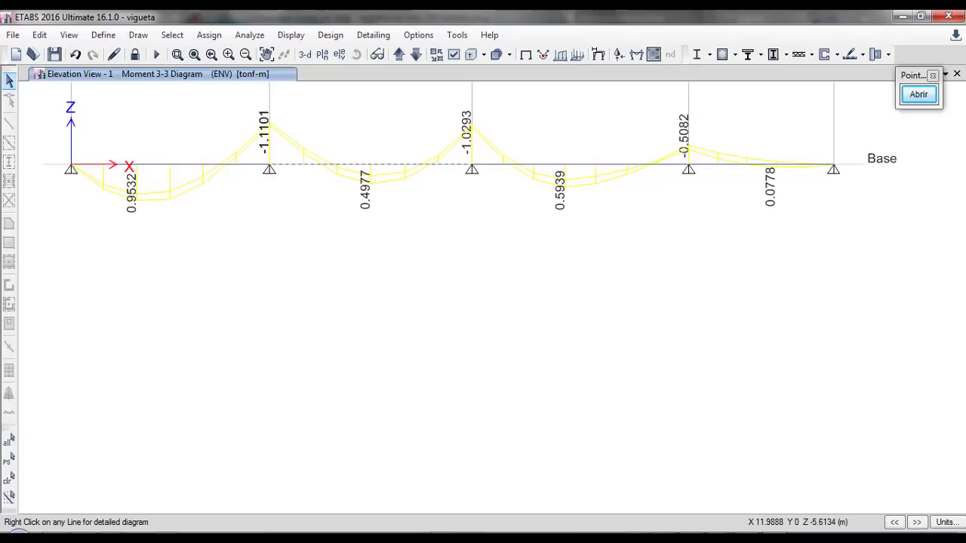
Clear the slab design data and enter the third span's ultimate moments: 1.0293 left, 0.5939 midspan and 0.5082 right
left_click(800, 483)
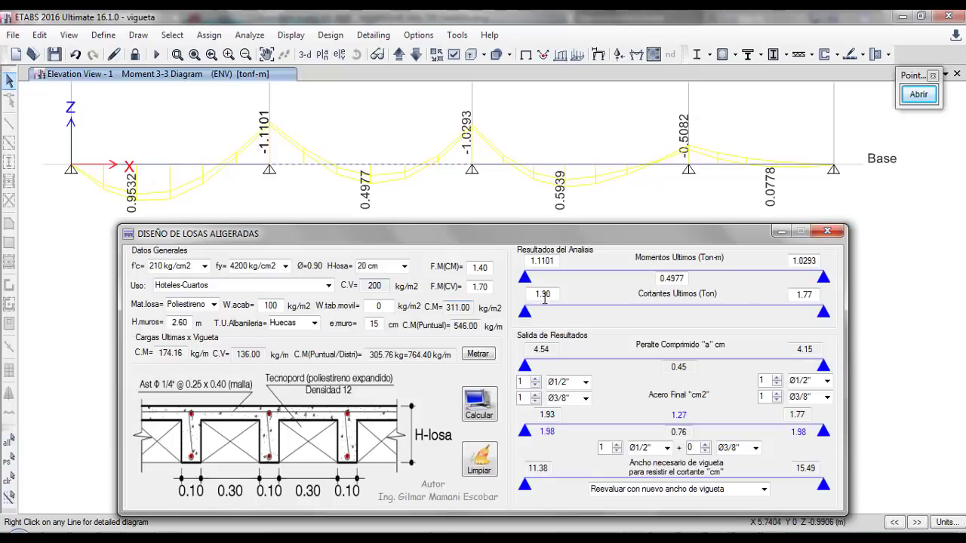
left_click(478, 459)
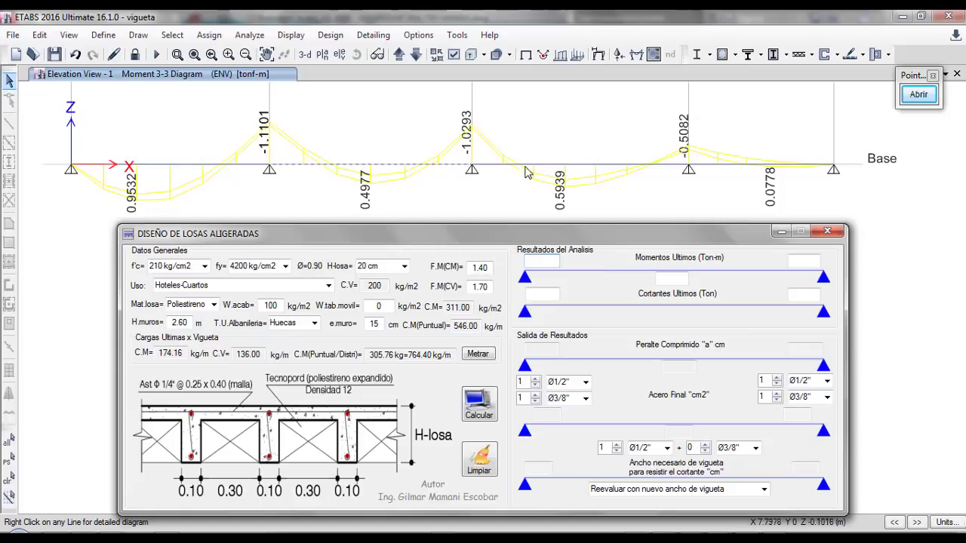
mouse_move(526, 167)
type("1.02")
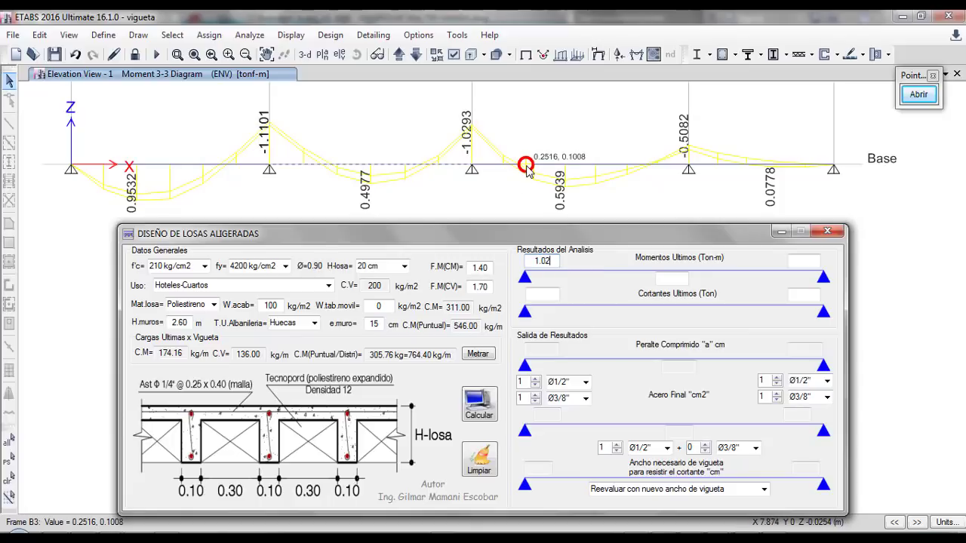
type("93")
key("Tab")
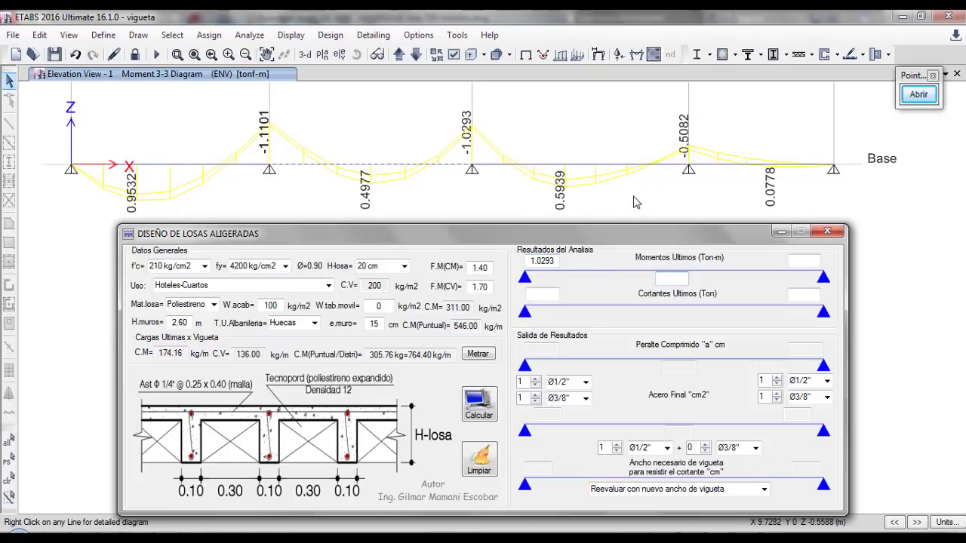
type("0.5939")
key("Tab")
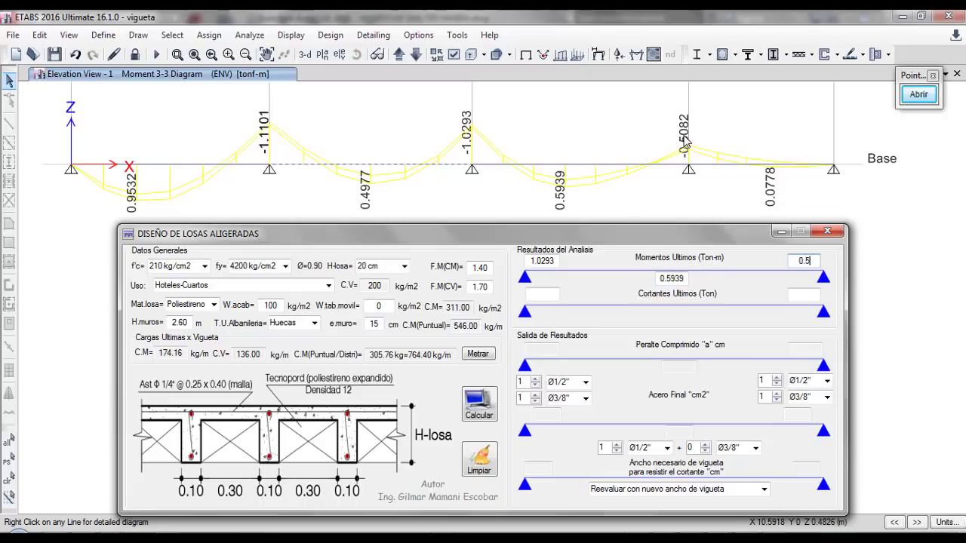
type("0.5082")
Change the ETABS force diagram to Shear 2-2, keeping the ENV combination
left_click(637, 56)
left_click(636, 56)
left_click(391, 218)
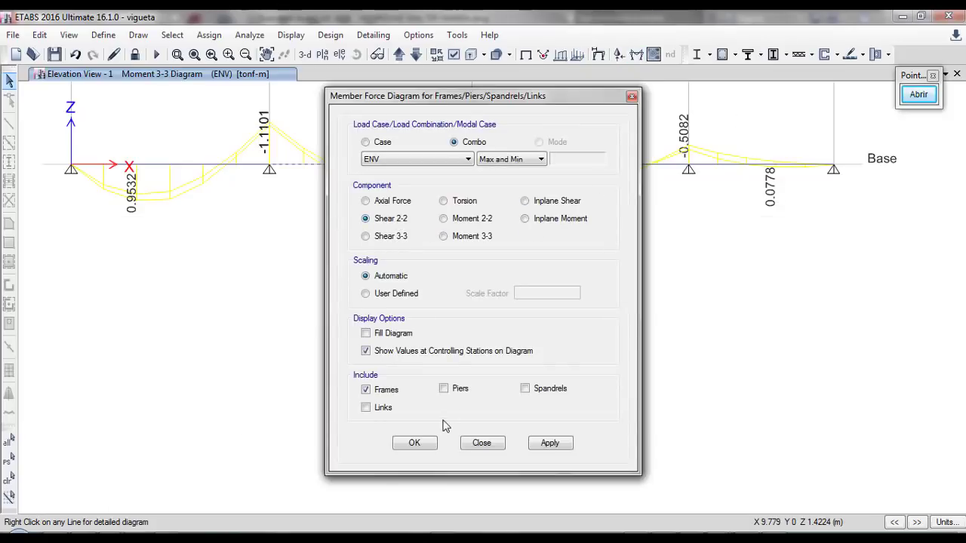
left_click(415, 443)
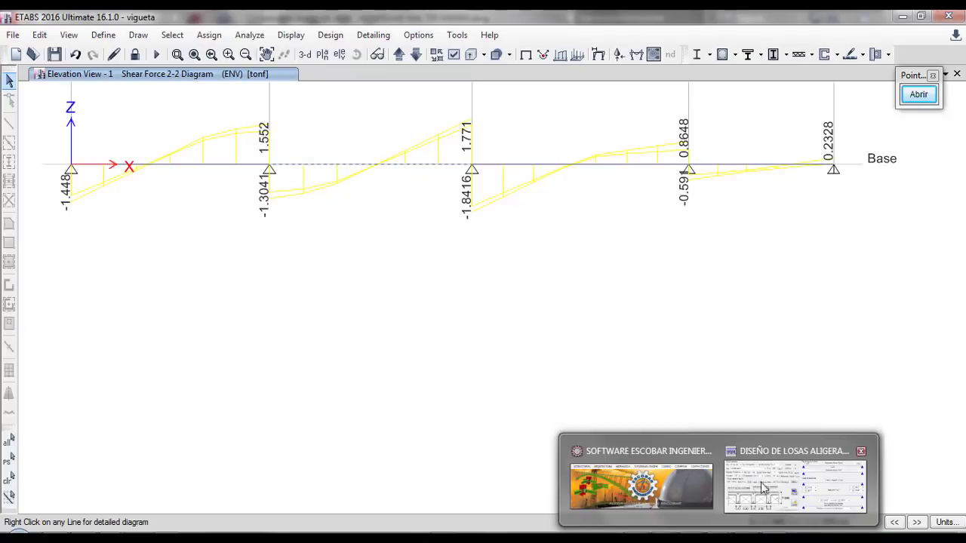
Enter the third span's ultimate shears in the slab design, 1.84 left and 0.86 right, and calculate
left_click(791, 474)
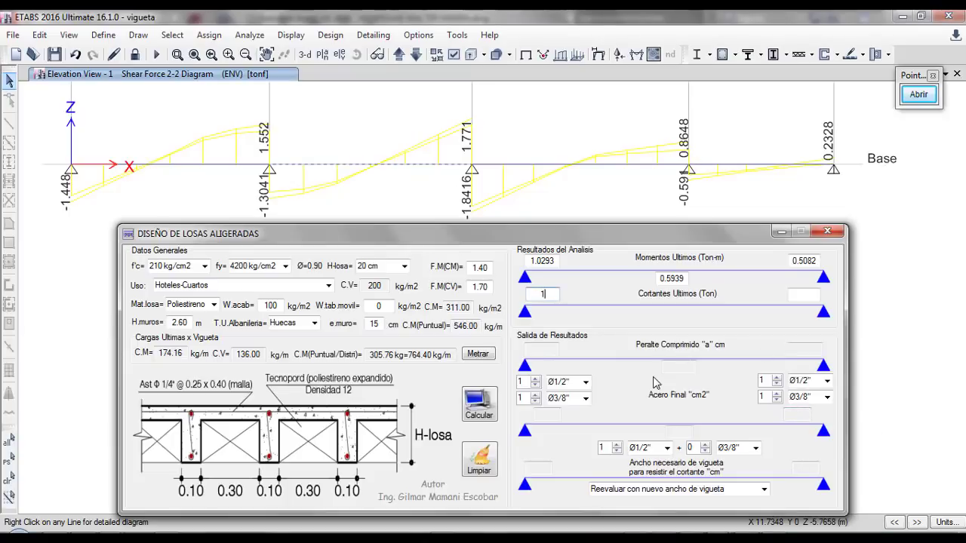
key("Tab")
key("Return")
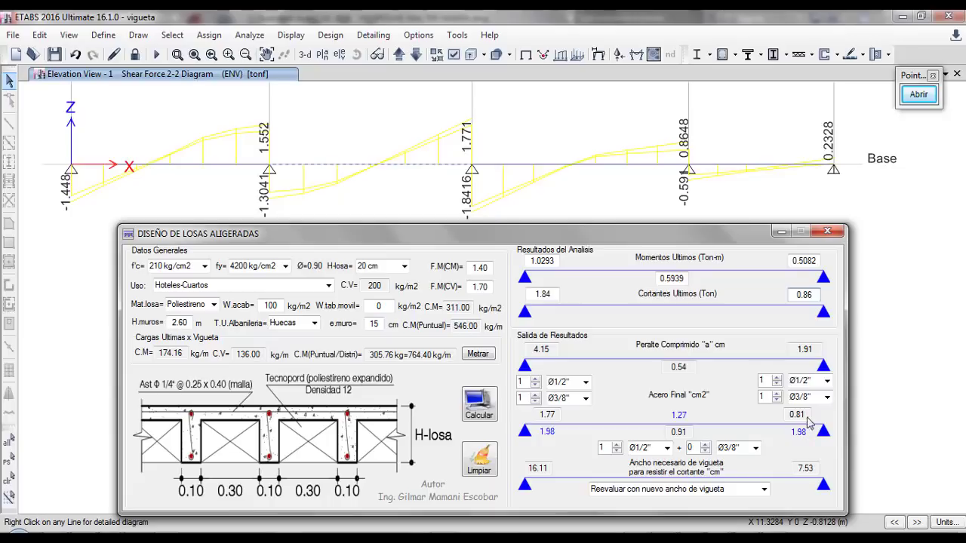
Set the right support steel to one Ø1/2" bar with zero Ø3/8" bars, and shift the design window slightly down
left_click(777, 401)
left_click(807, 431)
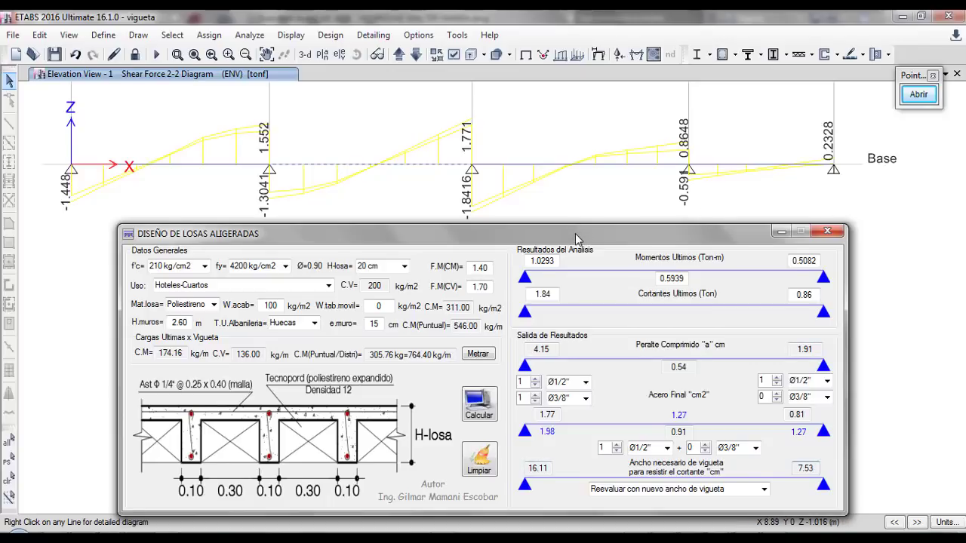
left_click_drag(575, 234, 574, 240)
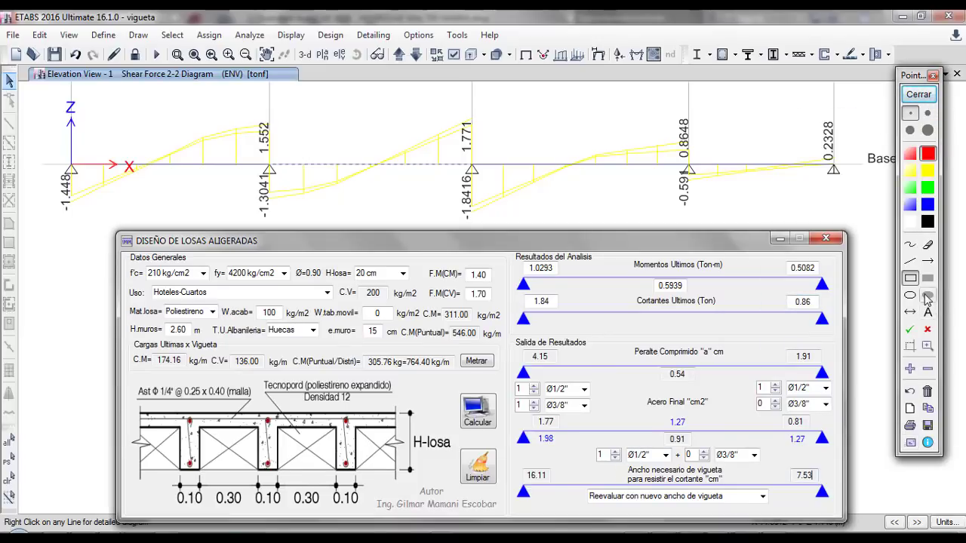
Draw a red line beneath all four spans and a short blue line just above it in the first span
left_click(910, 260)
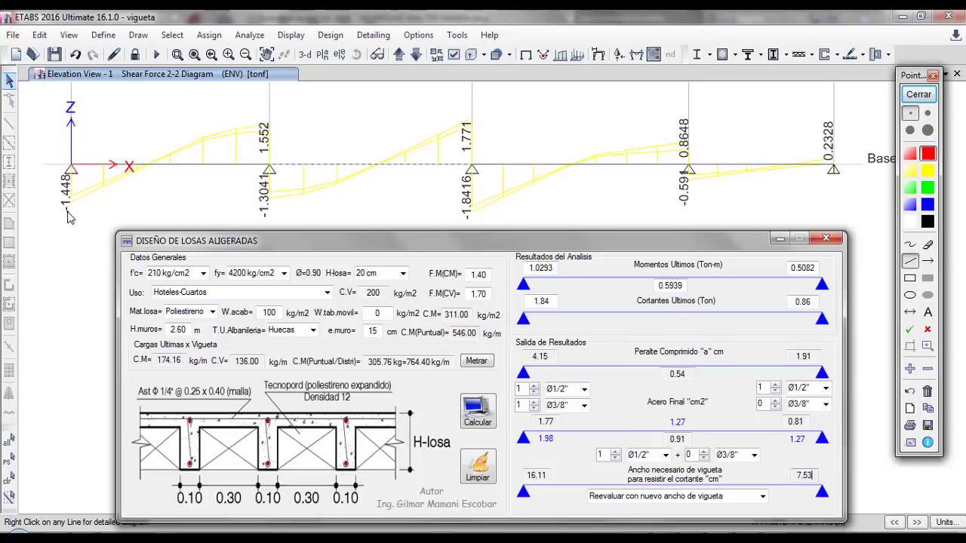
mouse_move(67, 203)
left_mouse_down()
mouse_move(895, 193)
mouse_move(836, 203)
left_mouse_up()
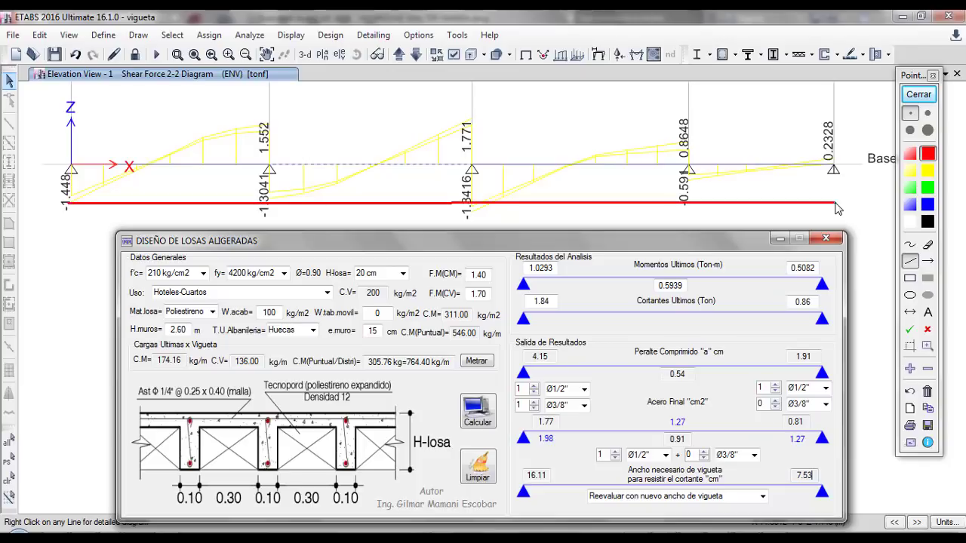
left_click(927, 204)
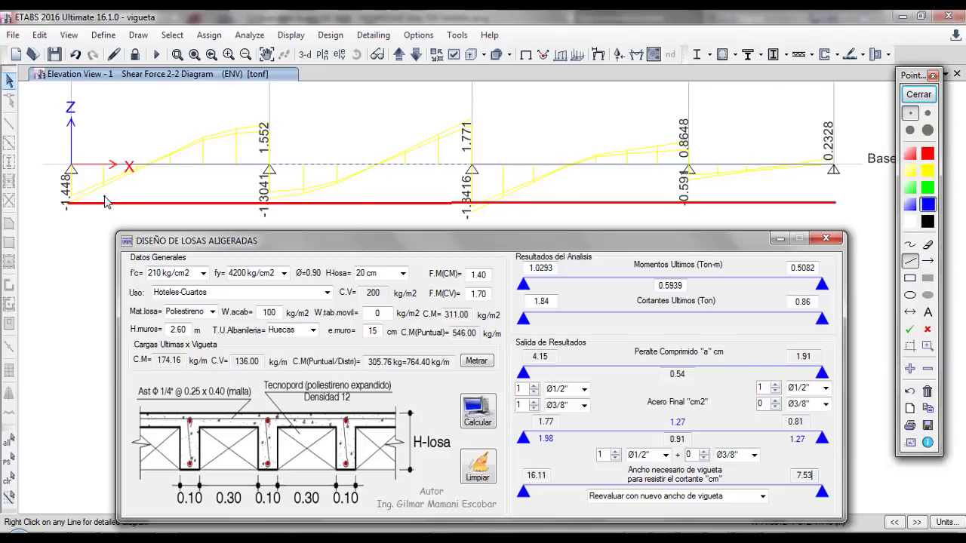
left_click_drag(107, 202, 212, 202)
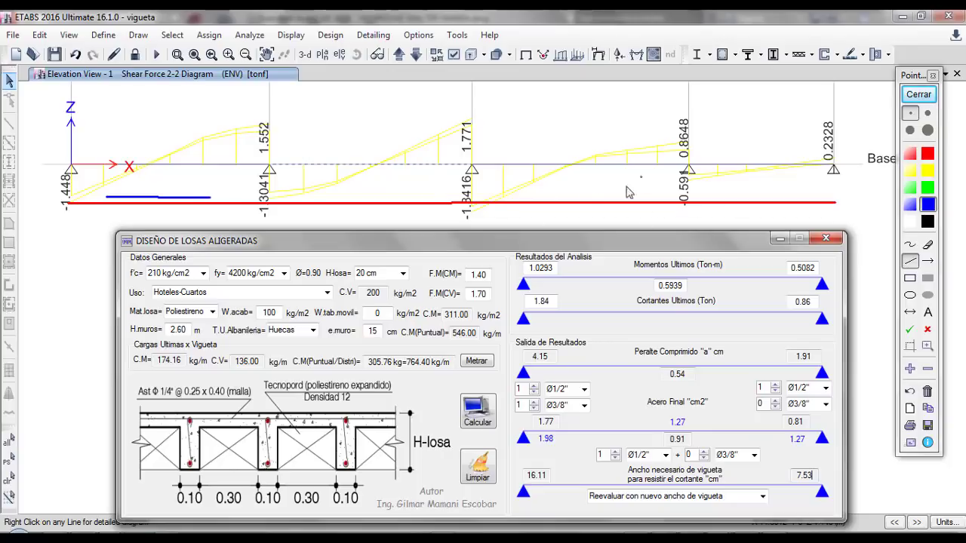
Draw short green lines above the beam at each of the five supports to represent the top bars
left_click(928, 188)
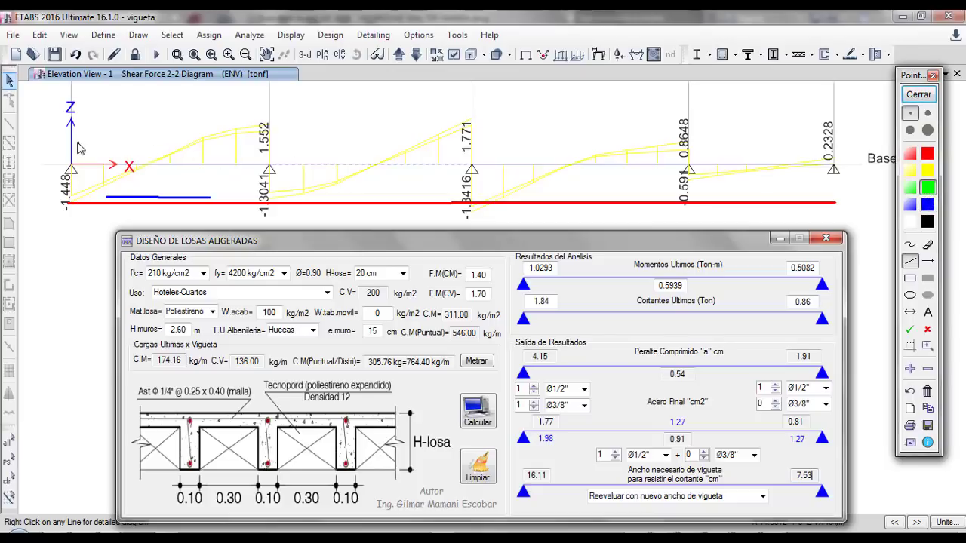
left_click_drag(86, 141, 116, 146)
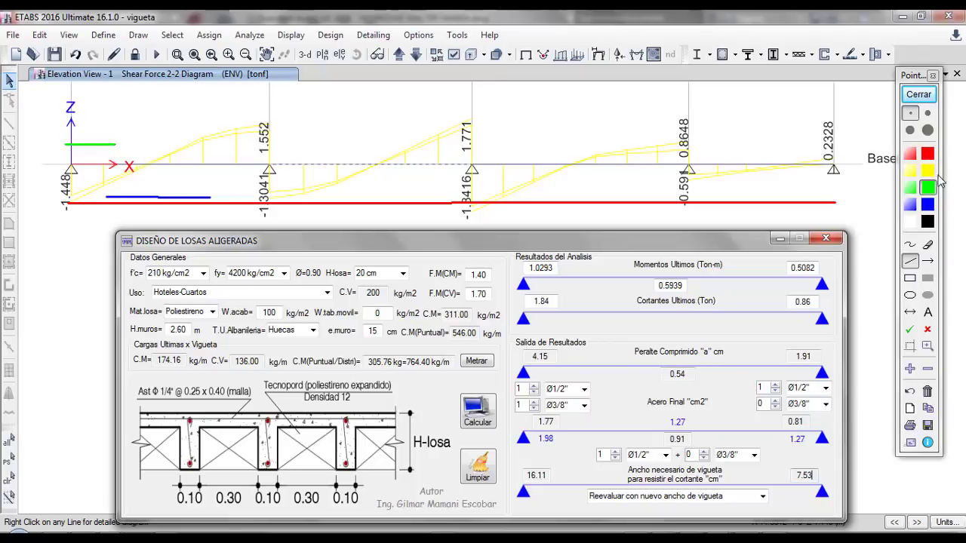
left_click_drag(225, 141, 304, 142)
left_click_drag(434, 139, 507, 142)
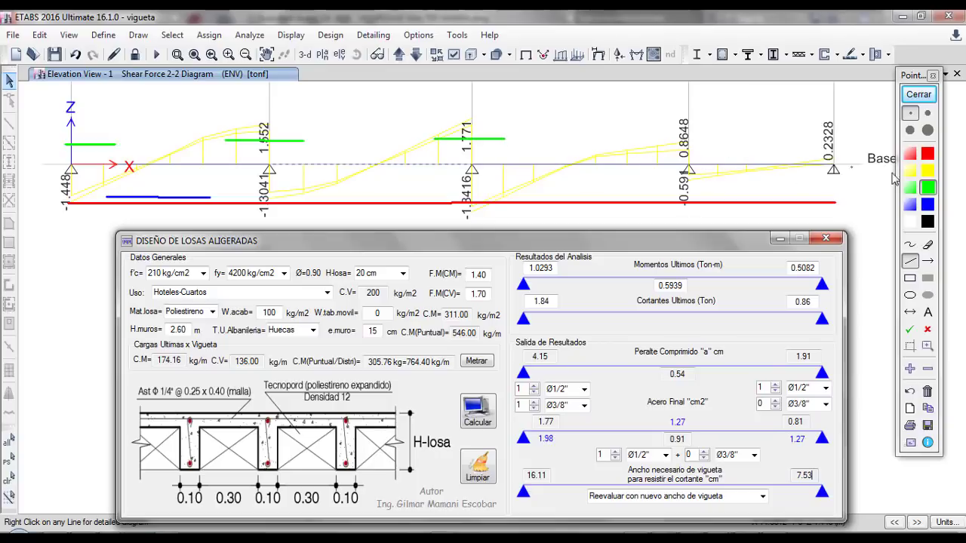
left_click_drag(664, 140, 717, 142)
left_click_drag(831, 140, 783, 141)
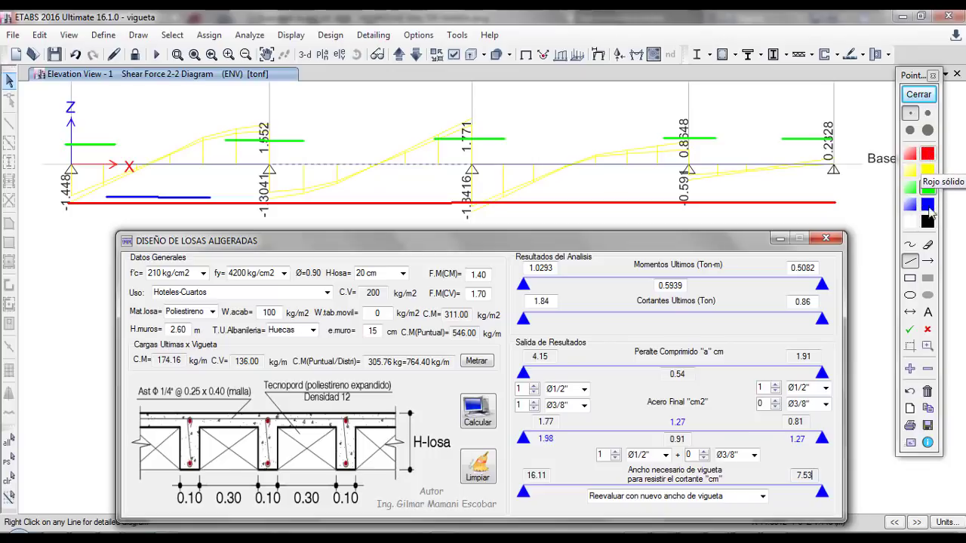
Label the top bar at the first support with the black text "Ø1/2" just above its green line
left_click(911, 244)
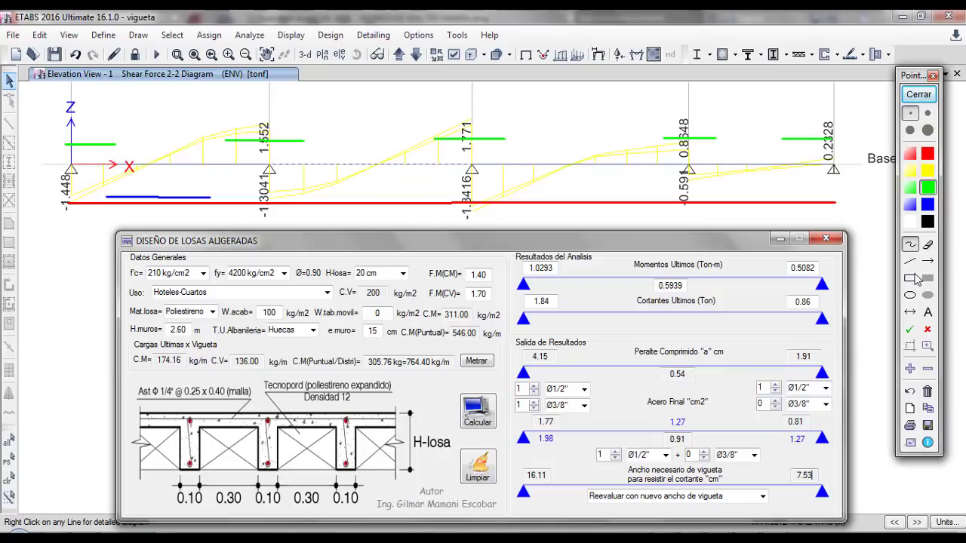
left_click(927, 312)
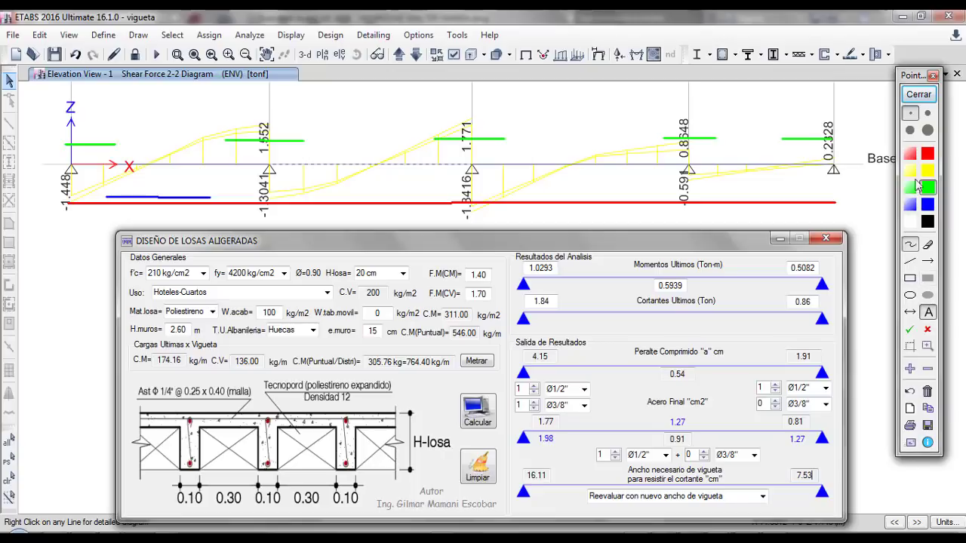
left_click(927, 221)
left_click(83, 136)
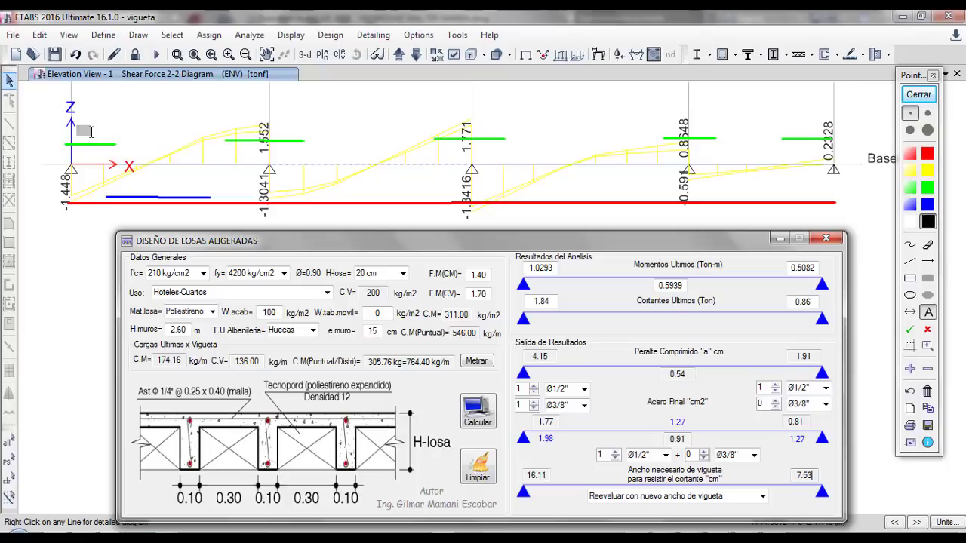
type("ø")
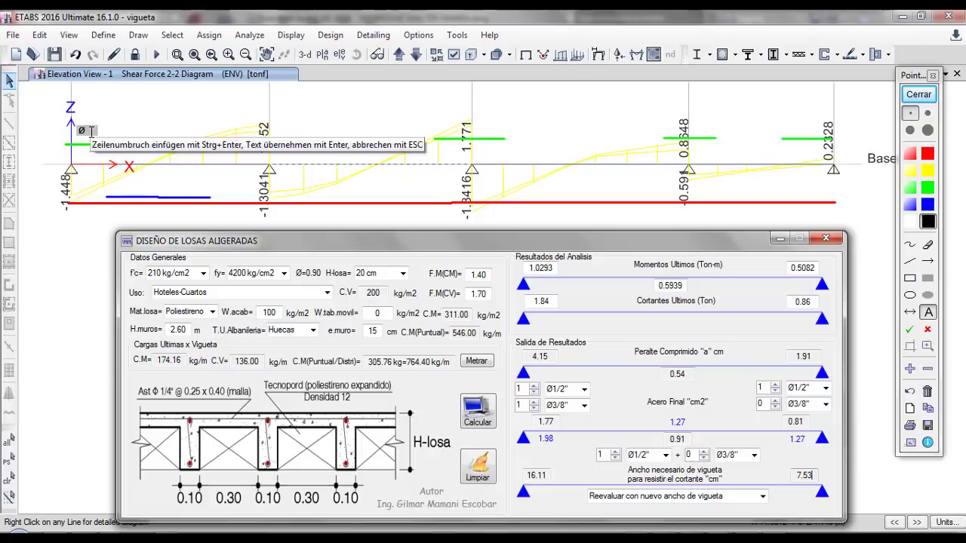
type("1/2")
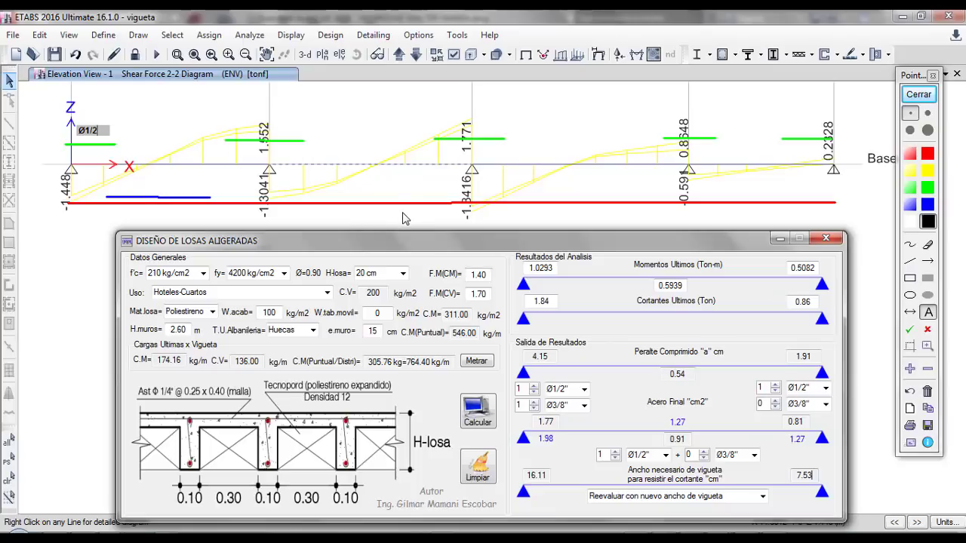
mouse_move(94, 130)
left_mouse_down()
mouse_move(118, 143)
mouse_move(85, 146)
left_mouse_up()
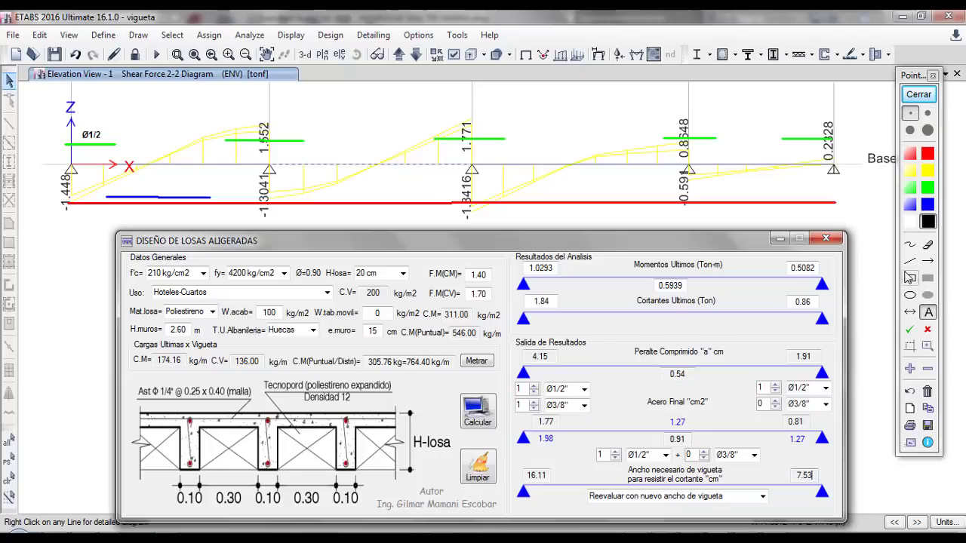
Label the continuous bottom bar with the black text "Ø1/2" below the red line, near the third support
left_click(911, 277)
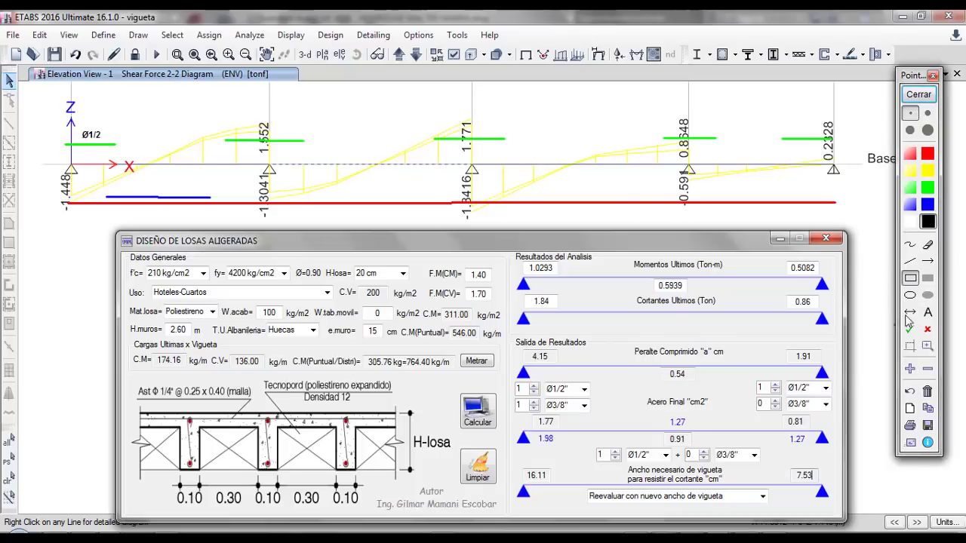
left_click(928, 312)
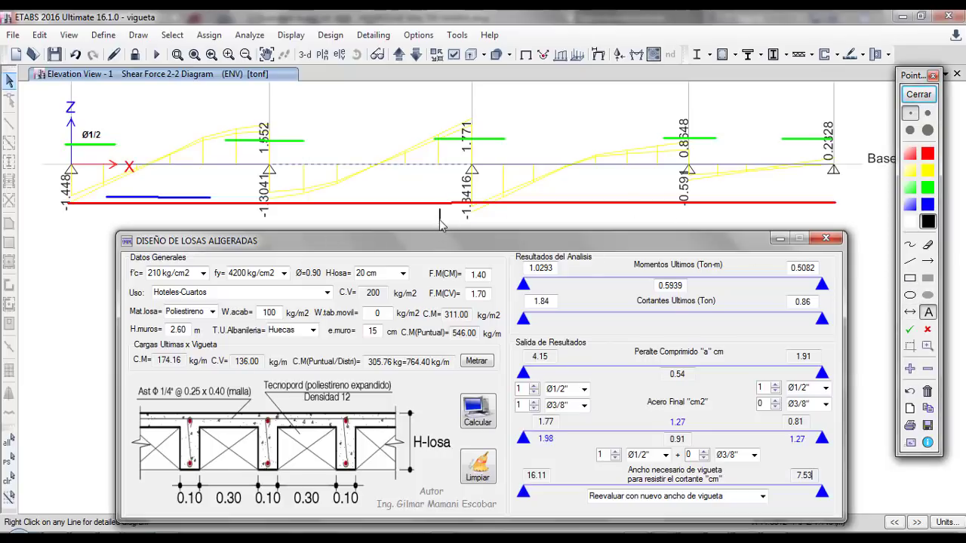
left_click(440, 216)
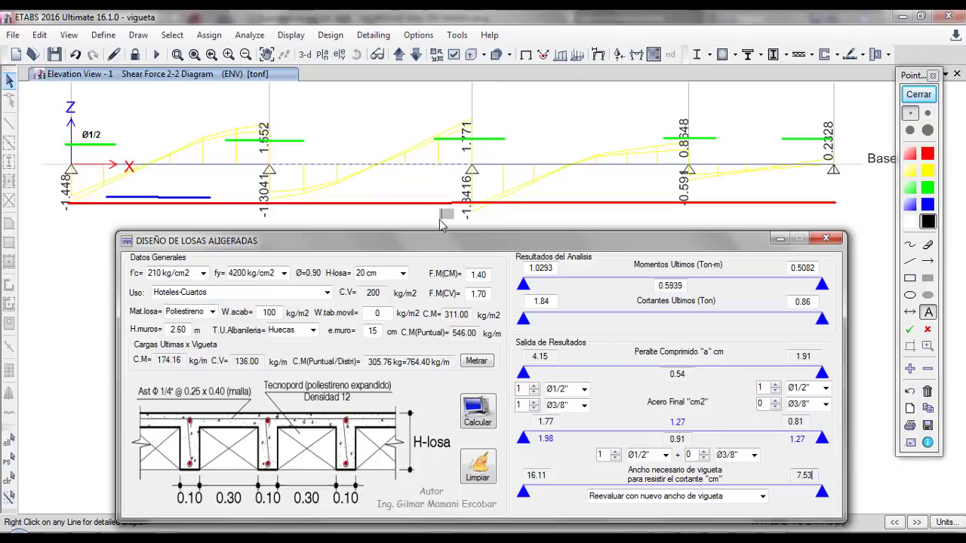
type("Ø1/2")
key("Return")
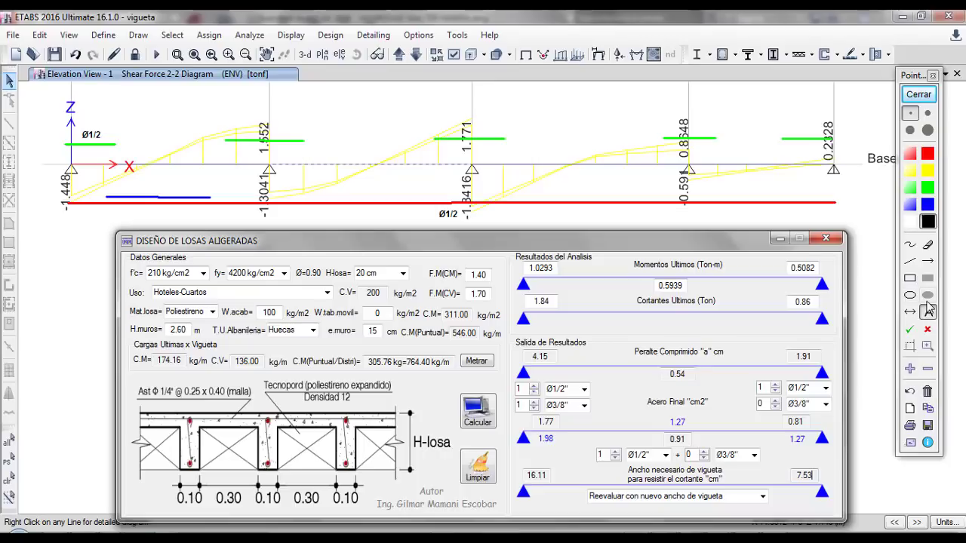
Label the short bottom bar in the first span with the blue text "Ø3/8" above its blue line
left_click(929, 311)
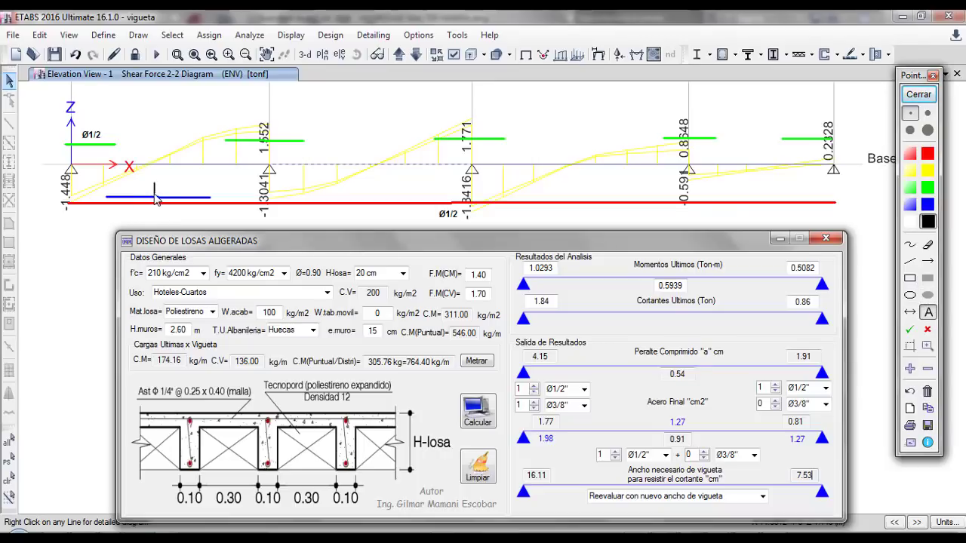
left_click(929, 205)
left_click(145, 190)
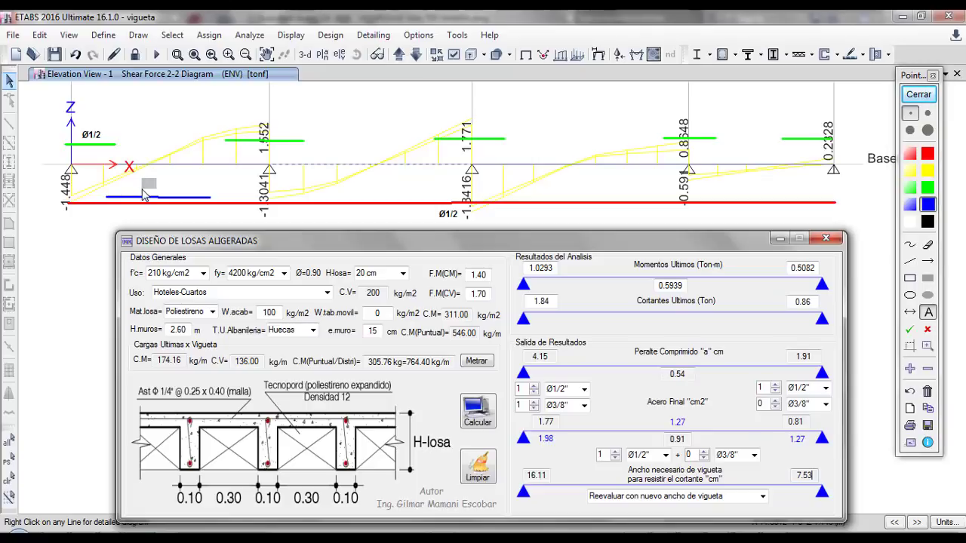
type("ø3/8")
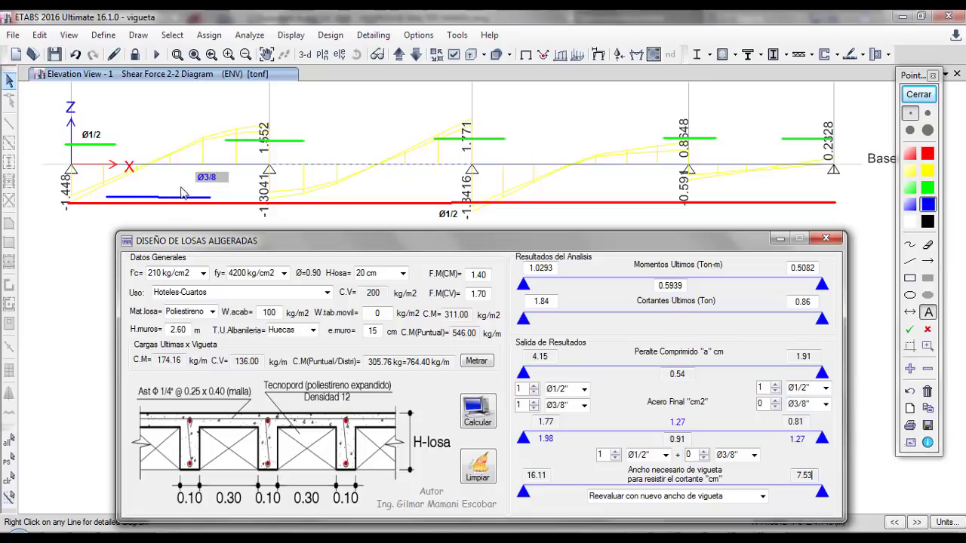
left_click(156, 193)
Label the top bars at the second support with the black text "Ø1/2+Ø3/8" above the green line
left_click(927, 295)
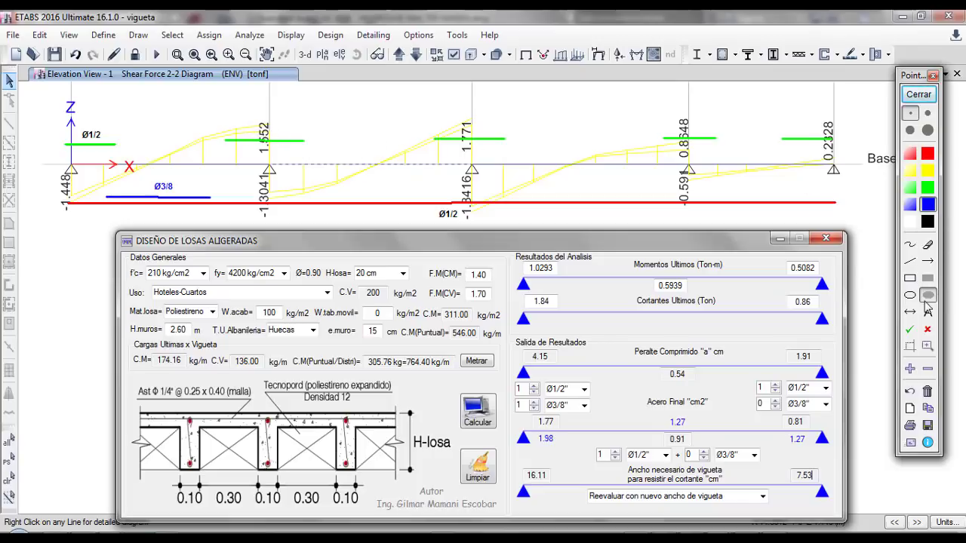
left_click(929, 190)
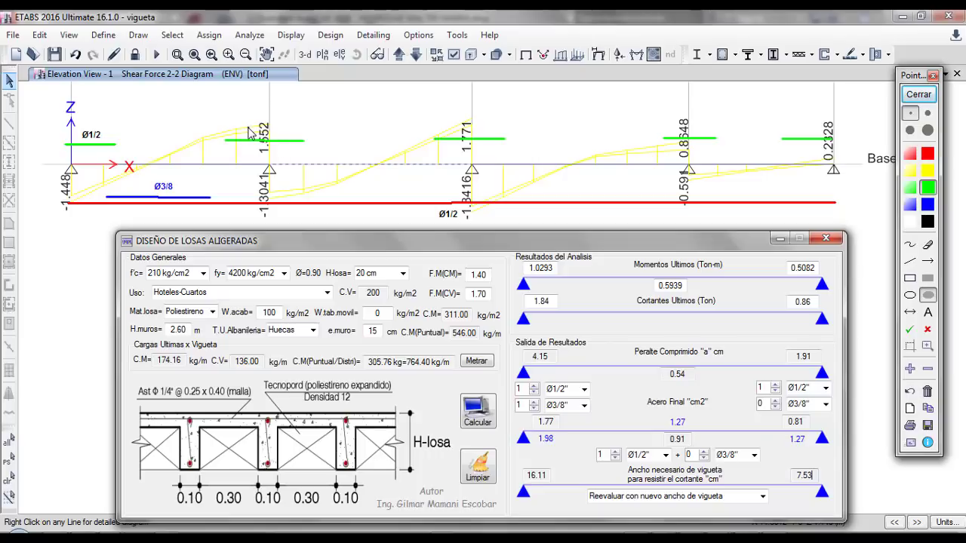
left_click(927, 312)
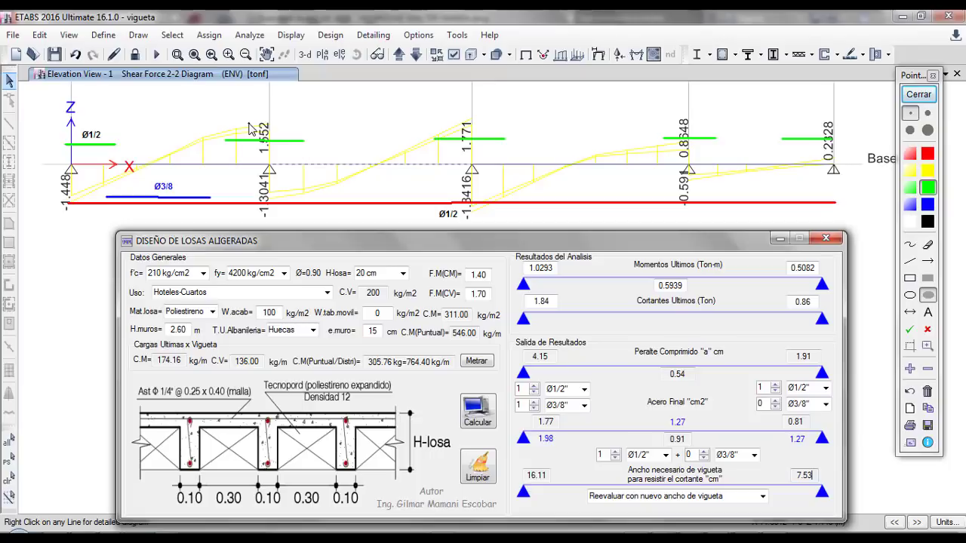
left_click(928, 311)
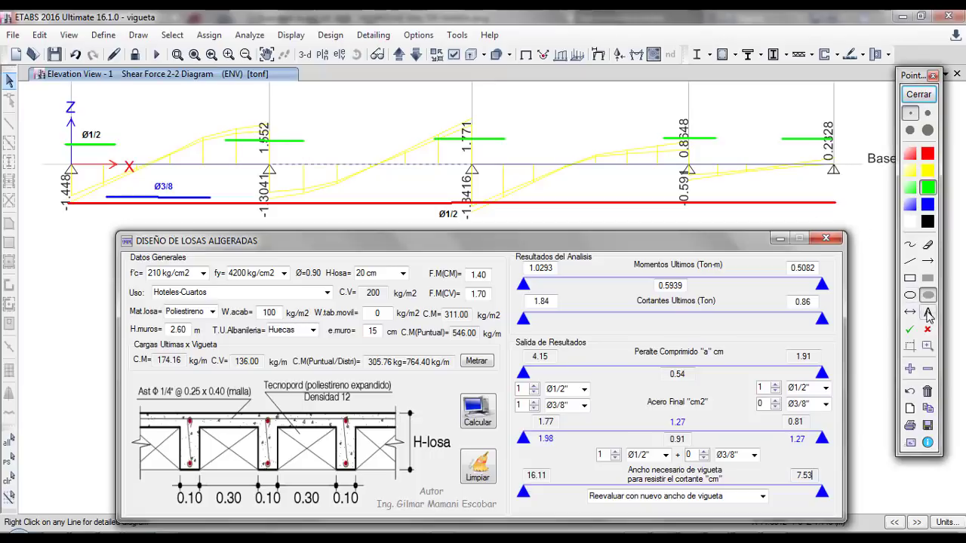
left_click(255, 123)
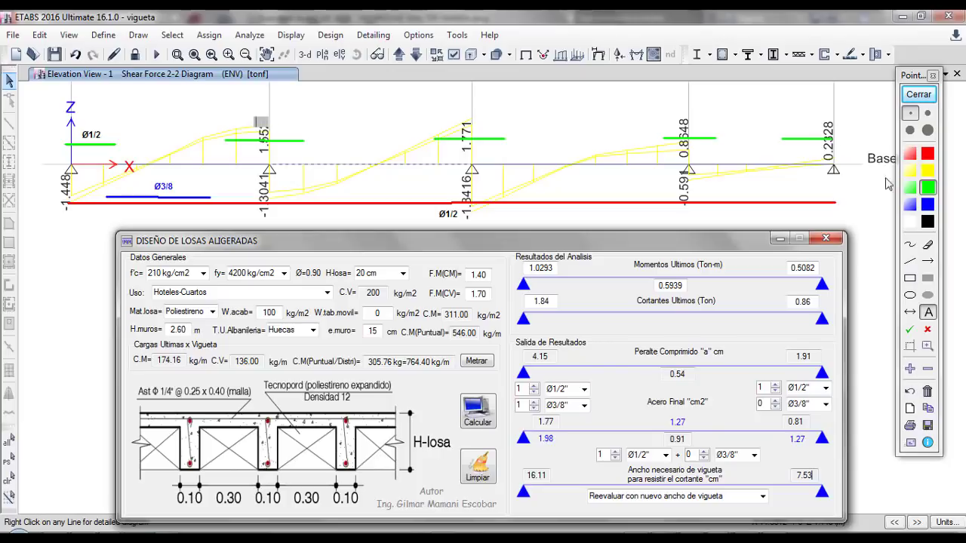
left_click(928, 221)
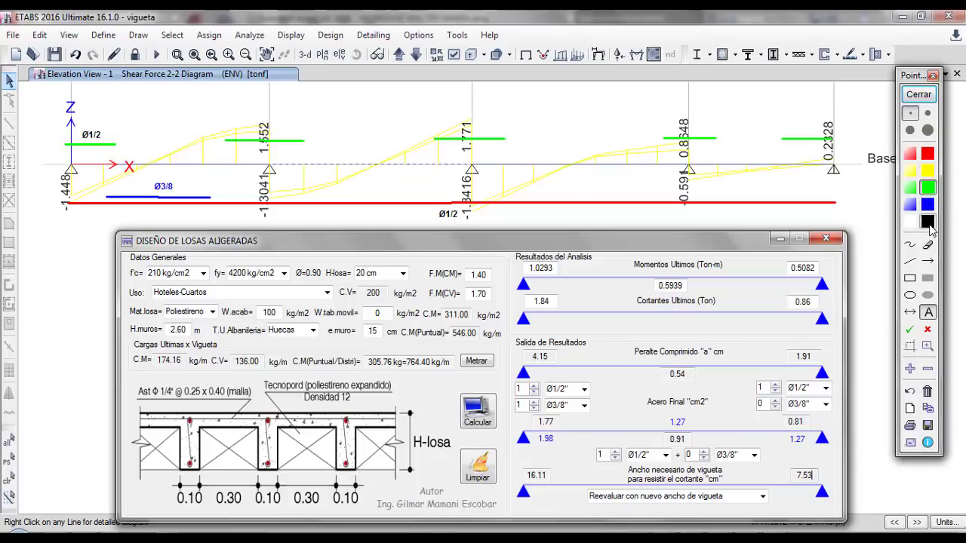
left_click(254, 117)
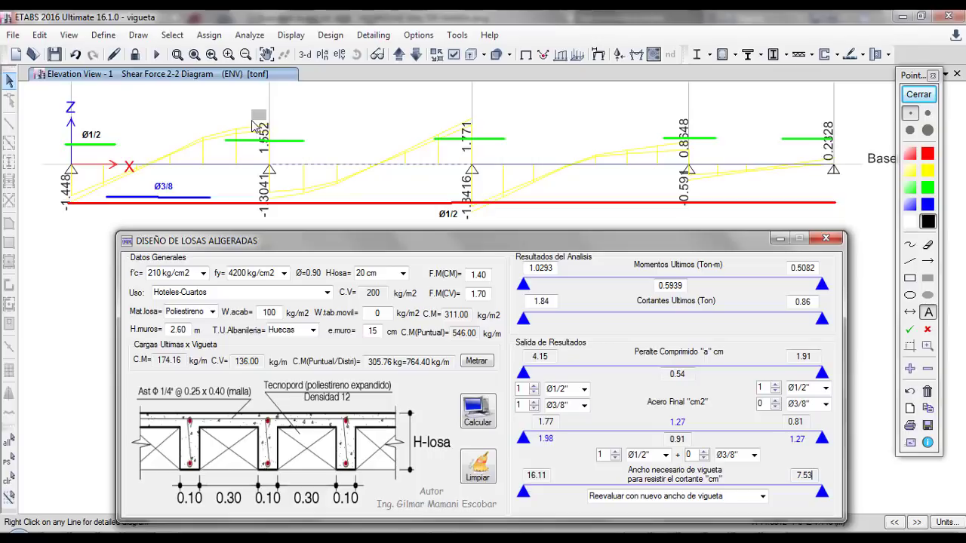
type("Ø")
type("1/2+Ø3/8")
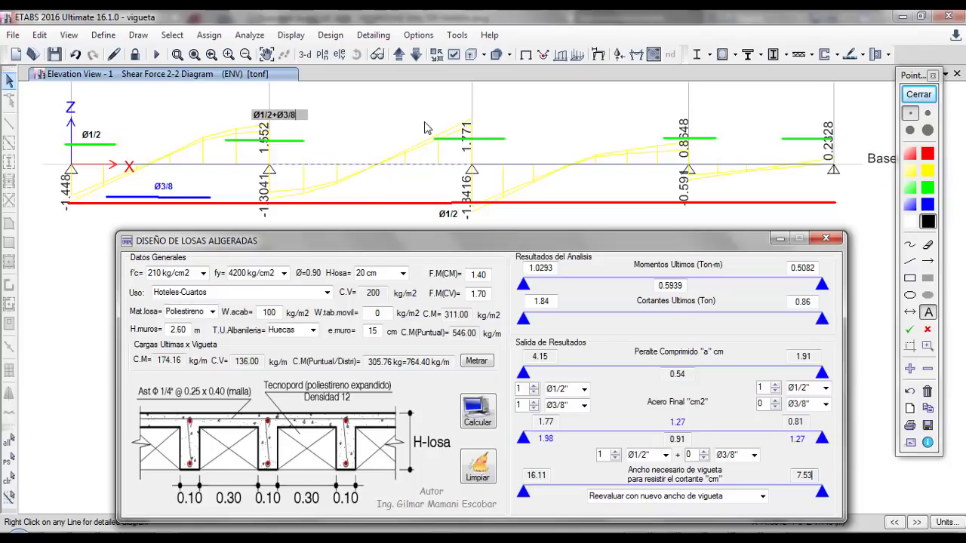
left_click(911, 324)
Add the black label "Ø1/2+Ø3/8" above the green line at the third support
left_click(928, 311)
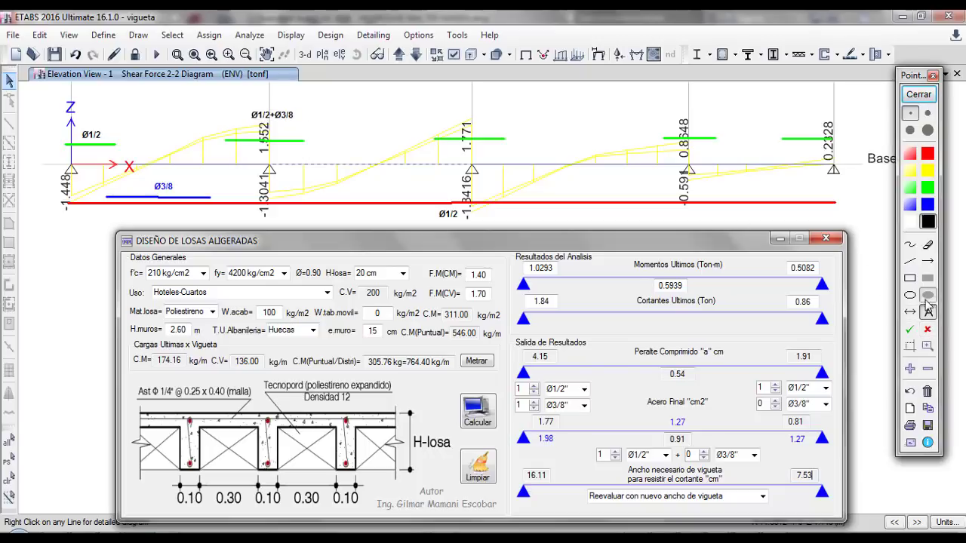
left_click(480, 121)
left_click(455, 115)
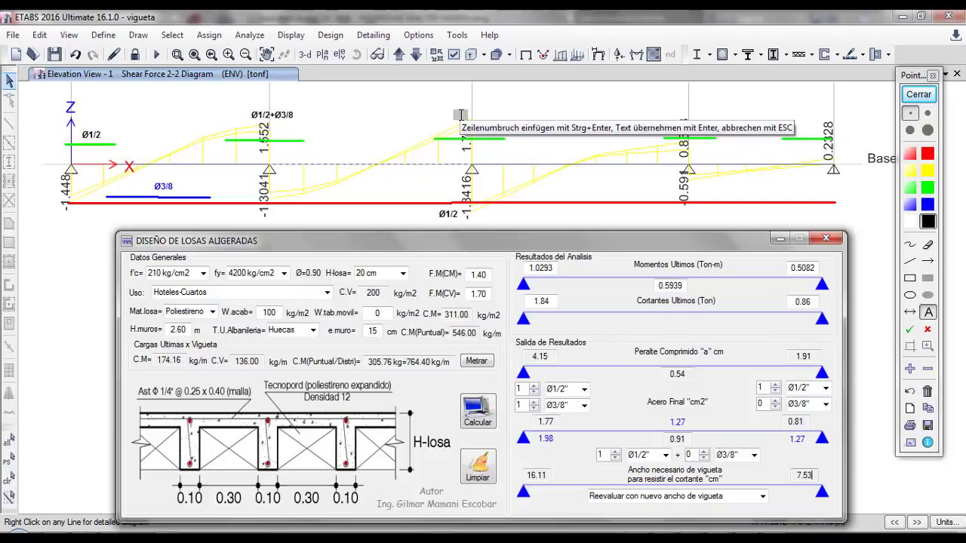
type("Ø1/2+")
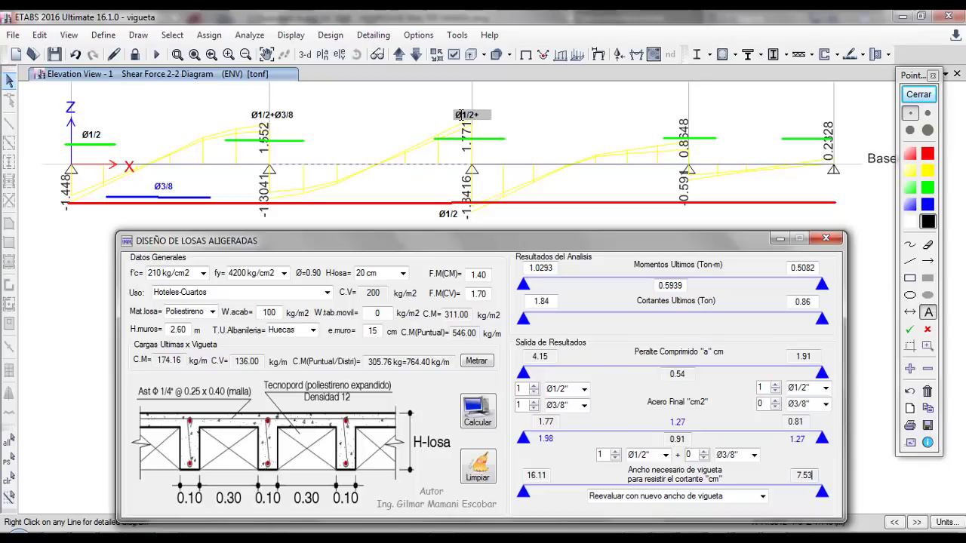
type("Ø3/8")
Add the black label "Ø1/2" above the green line at the fourth support
left_click(928, 295)
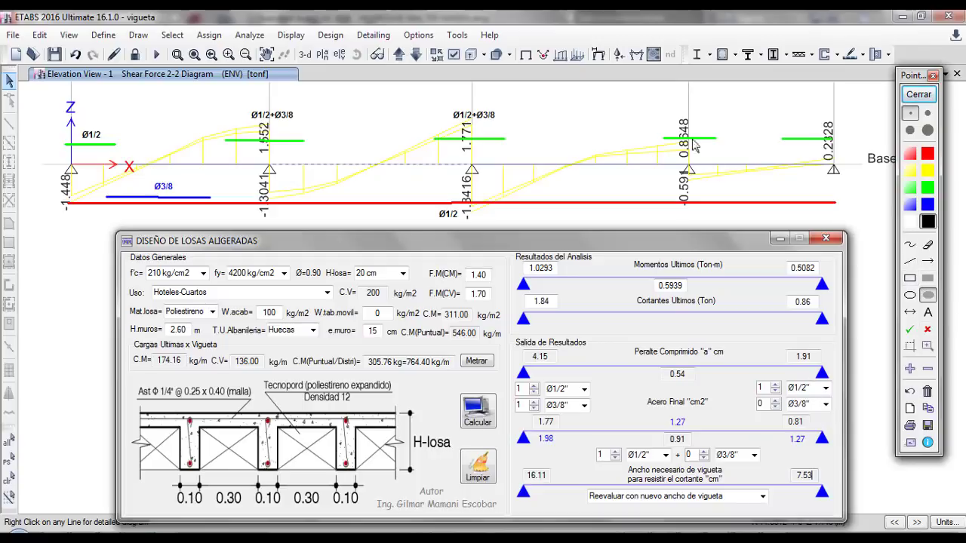
left_click(719, 136)
left_click(928, 312)
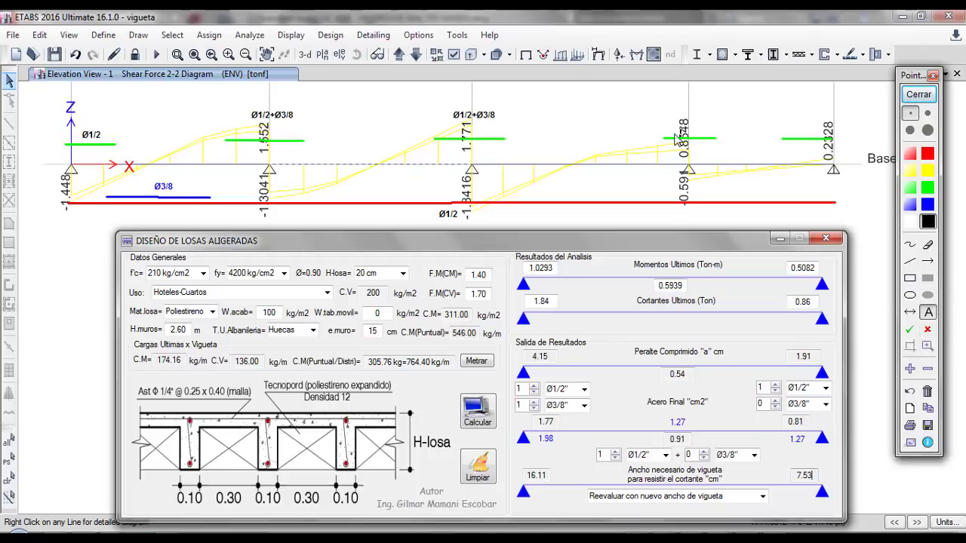
left_click(671, 117)
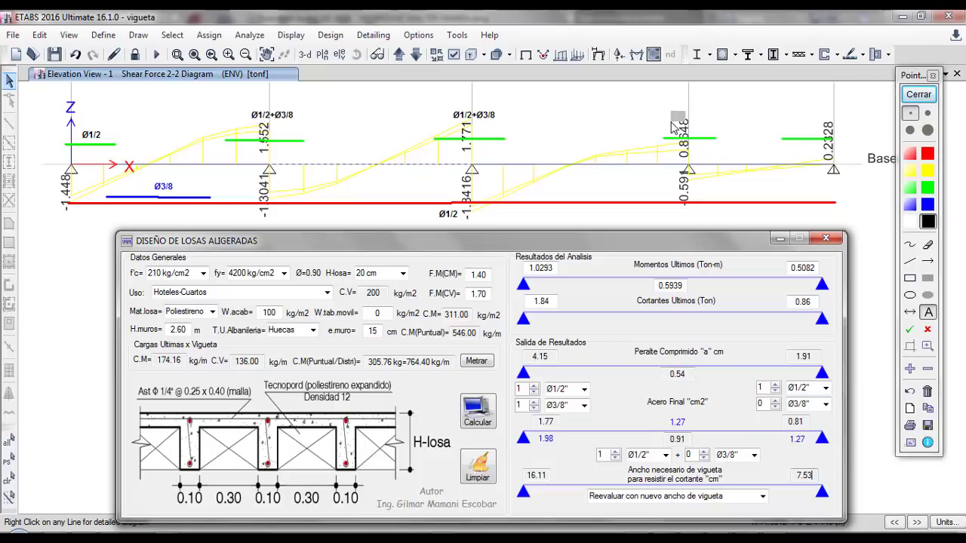
type("Ø1/2")
Add the black label "Ø1/2" above the green line at the last support
left_click(927, 295)
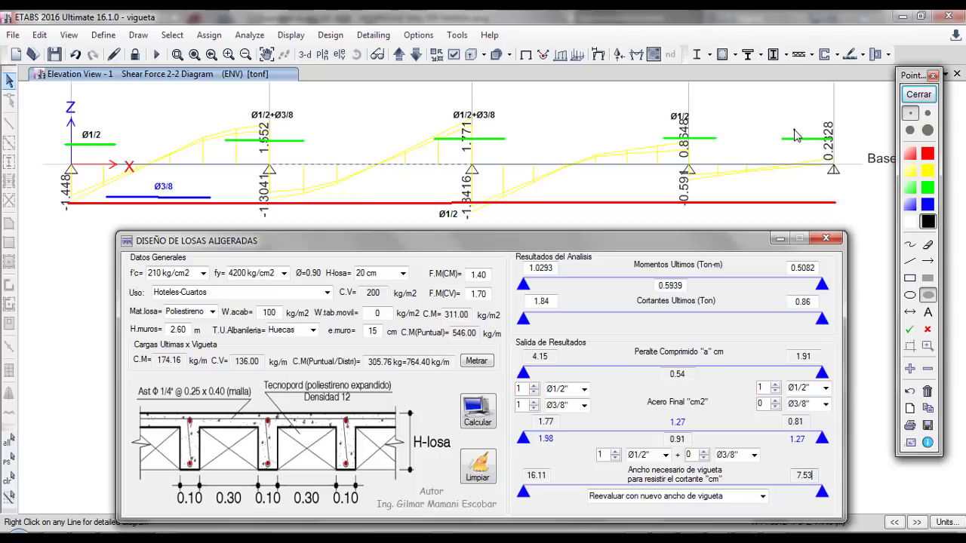
left_click(928, 312)
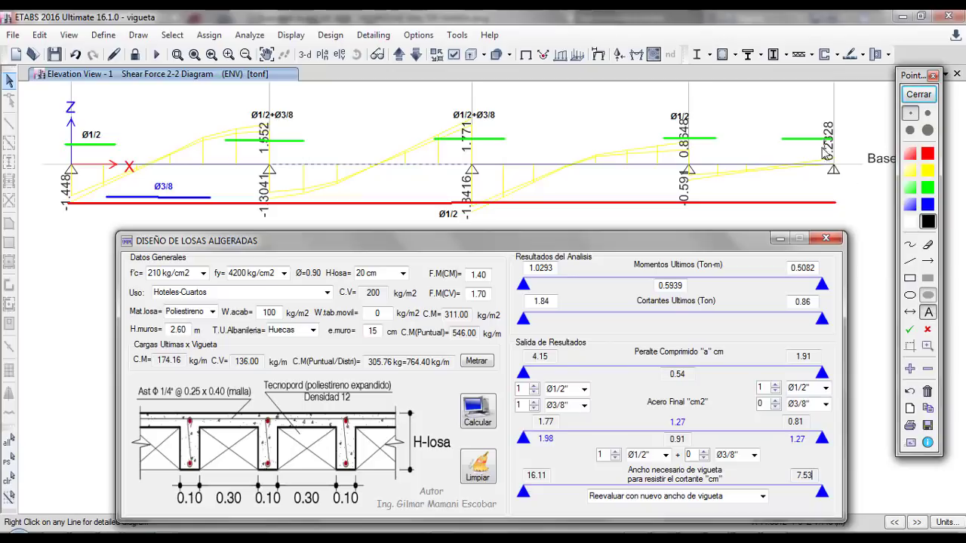
left_click(810, 123)
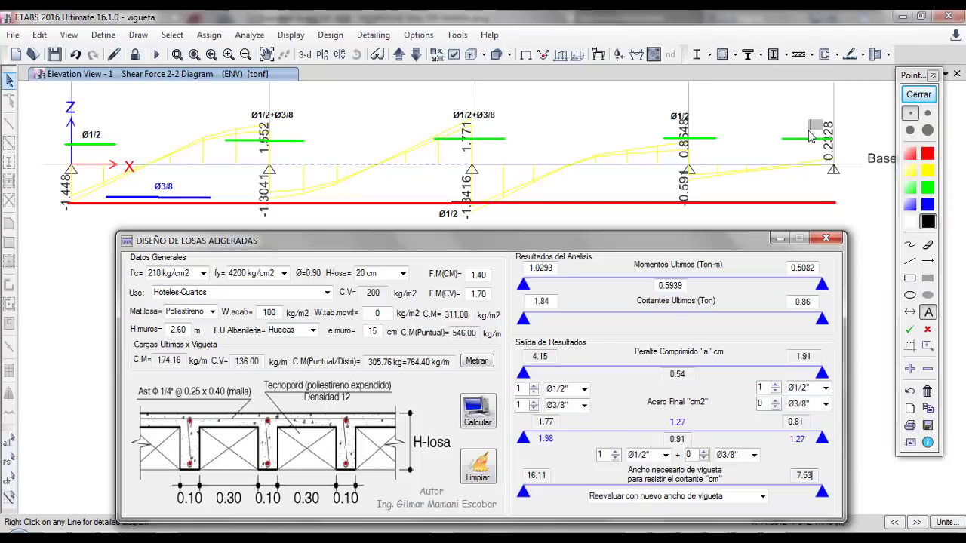
type("6")
key("BackSpace")
type("ø1/2")
Write the top bar lengths below the green lines: 0.5 at the first support and 0.70 just right of the second support
left_click(928, 295)
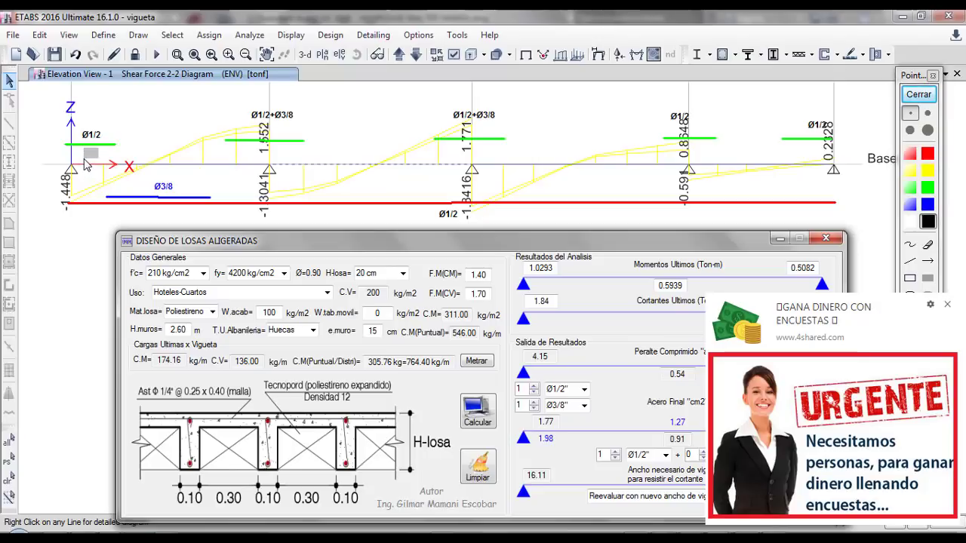
type("0.5")
left_click(198, 158)
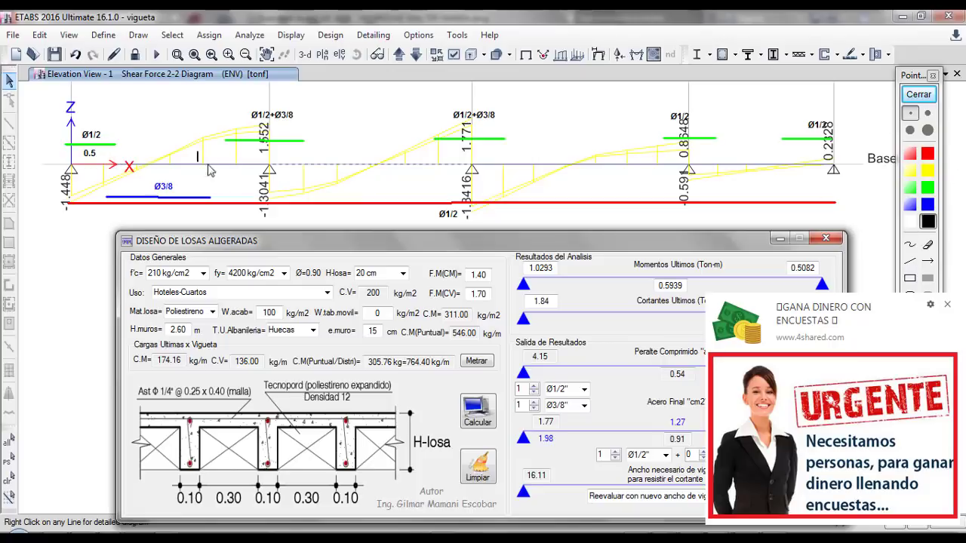
left_click(261, 153)
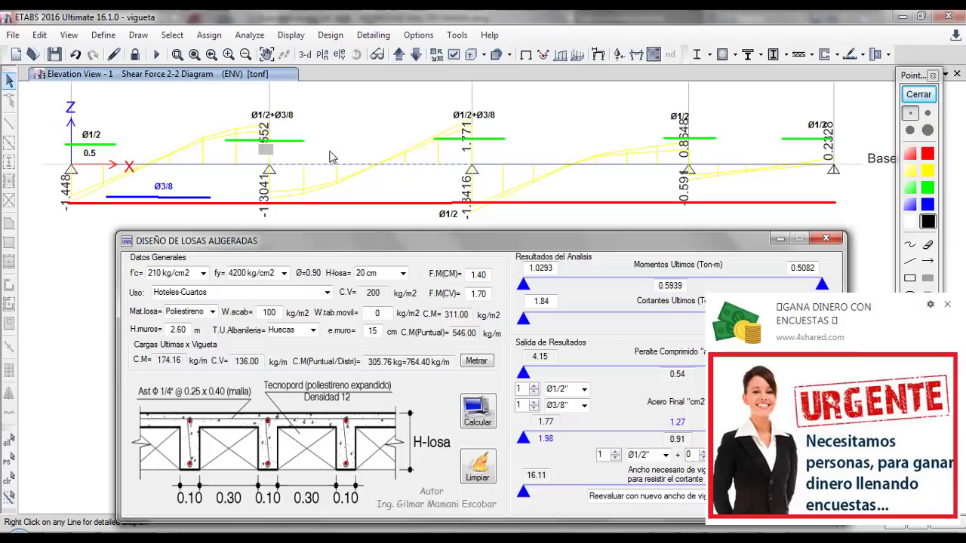
left_click(283, 153)
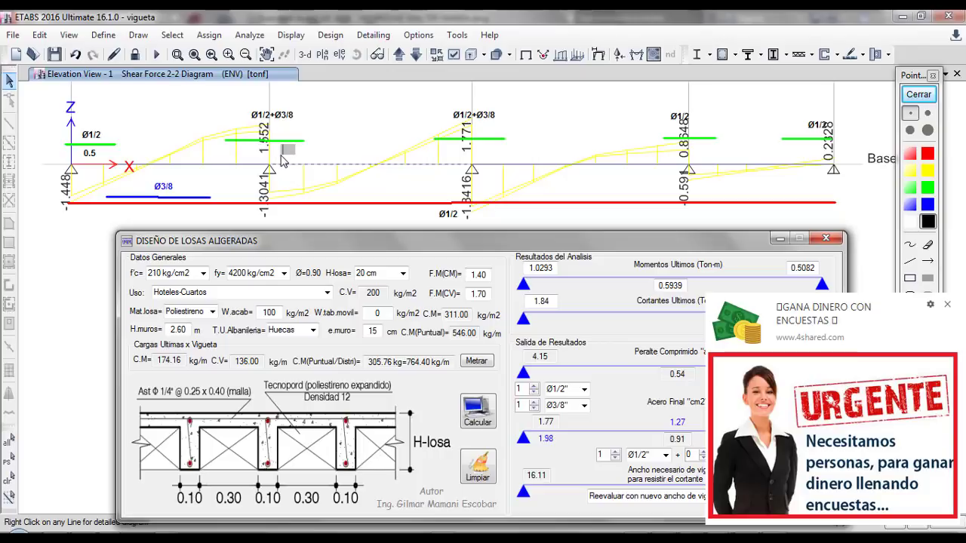
type("0.70")
key("Return")
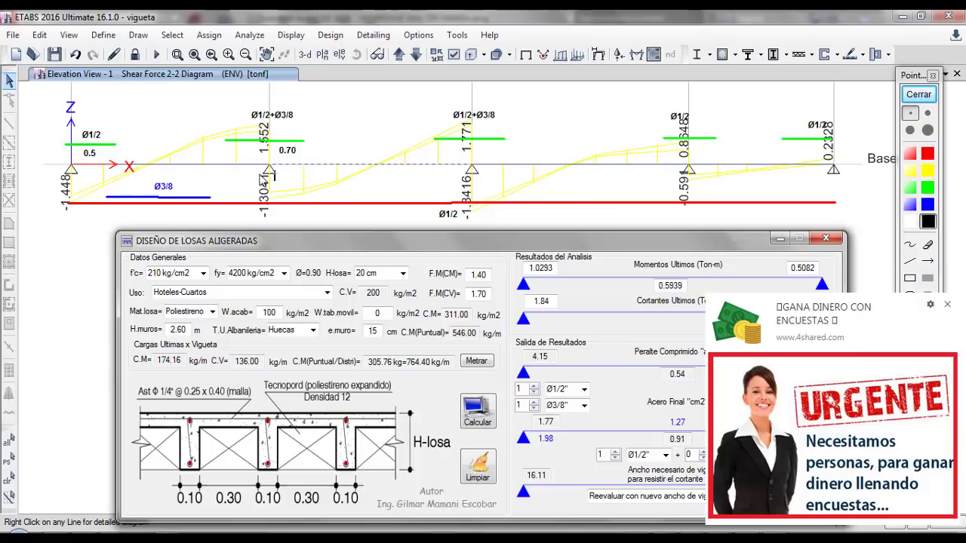
Write the length 0.40 below the green line just left of the second support and 0.70 above the first support's Ø1/2 label
left_click(243, 155)
type("0.40")
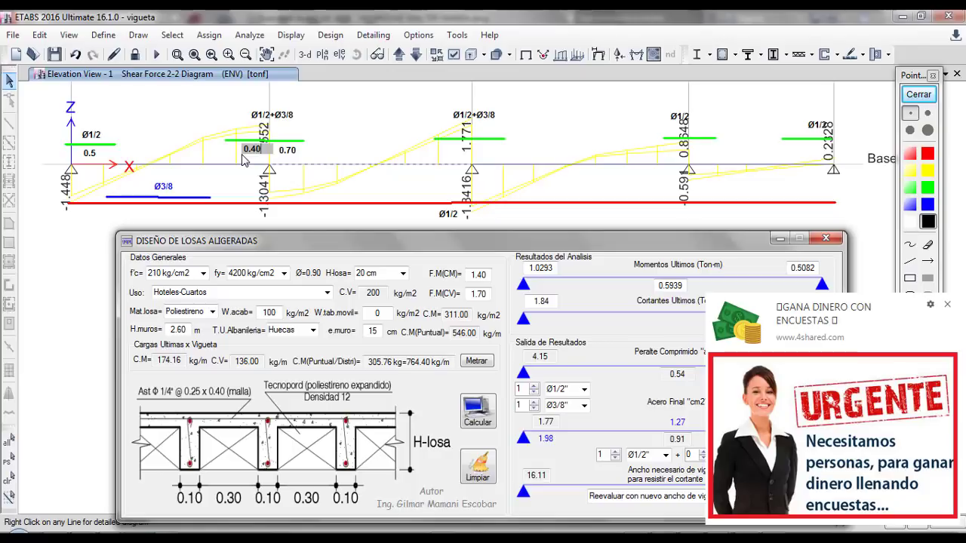
key("Return")
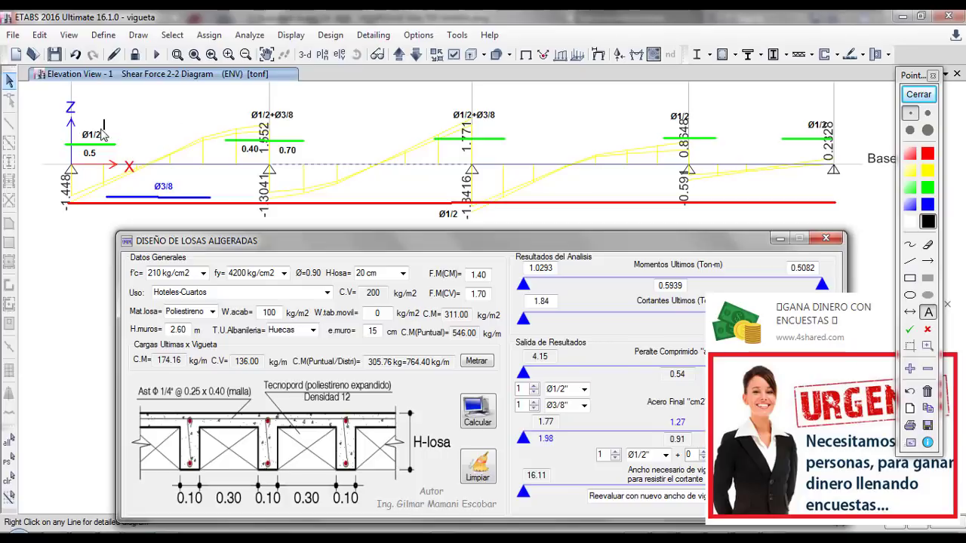
left_click(85, 120)
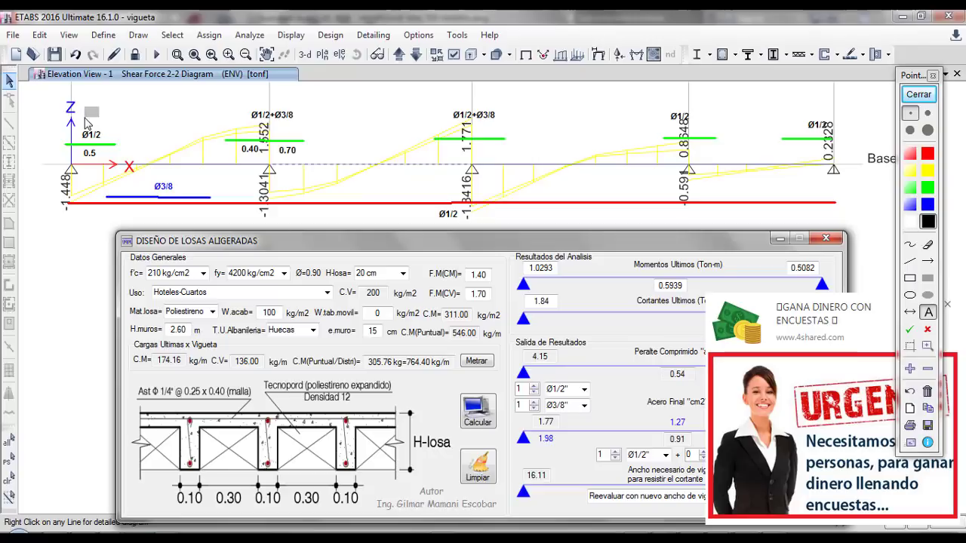
type("0.7")
left_click(911, 193)
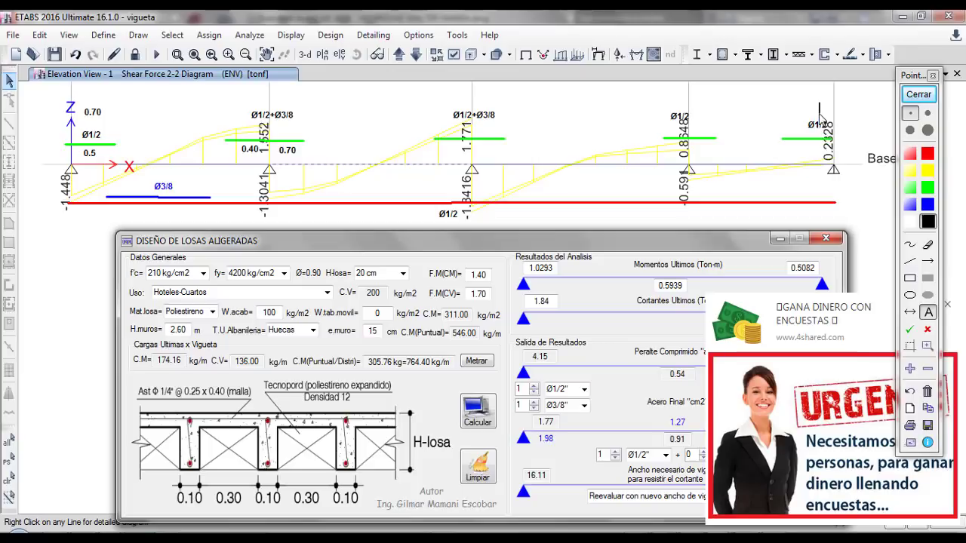
Close the on-screen annotation overlay and dismiss the pop-up advertisement
left_click(910, 97)
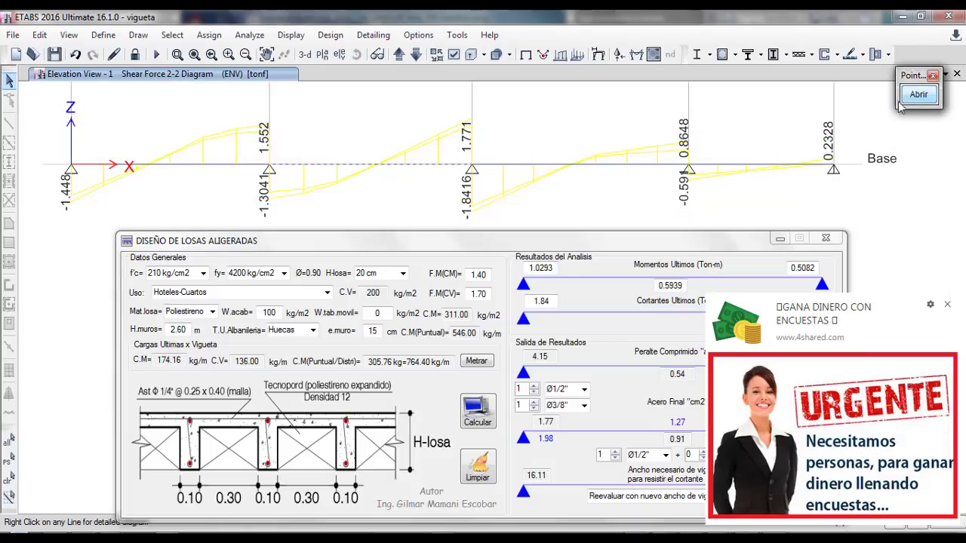
left_click(947, 305)
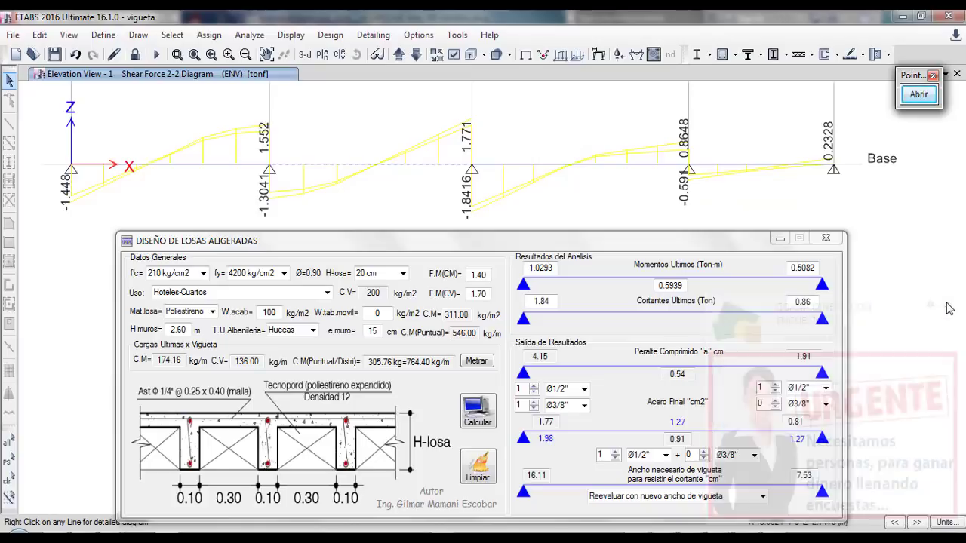
Minimize the ETABS and AutoCAD windows and close the DISEÑO DE LOSAS ALIGERADAS calculator
left_click(902, 17)
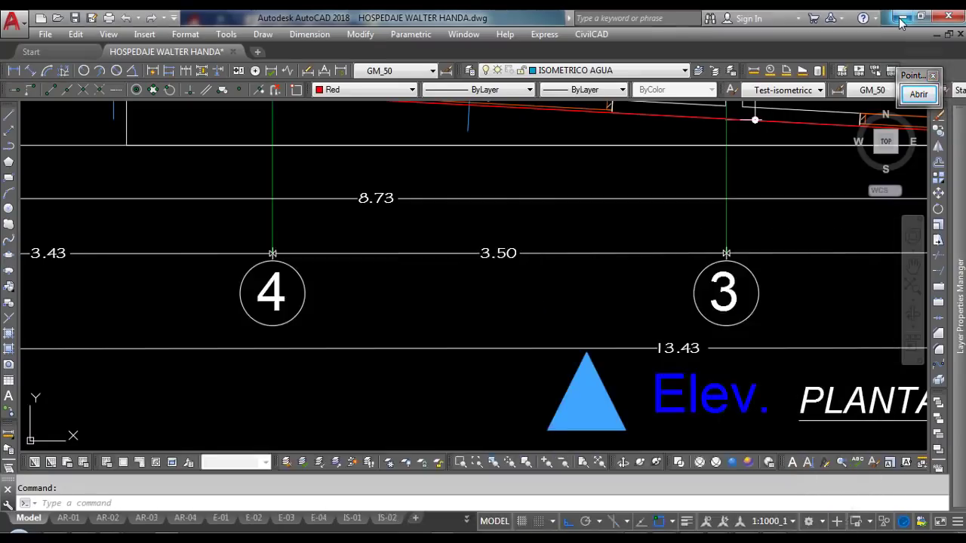
left_click(902, 16)
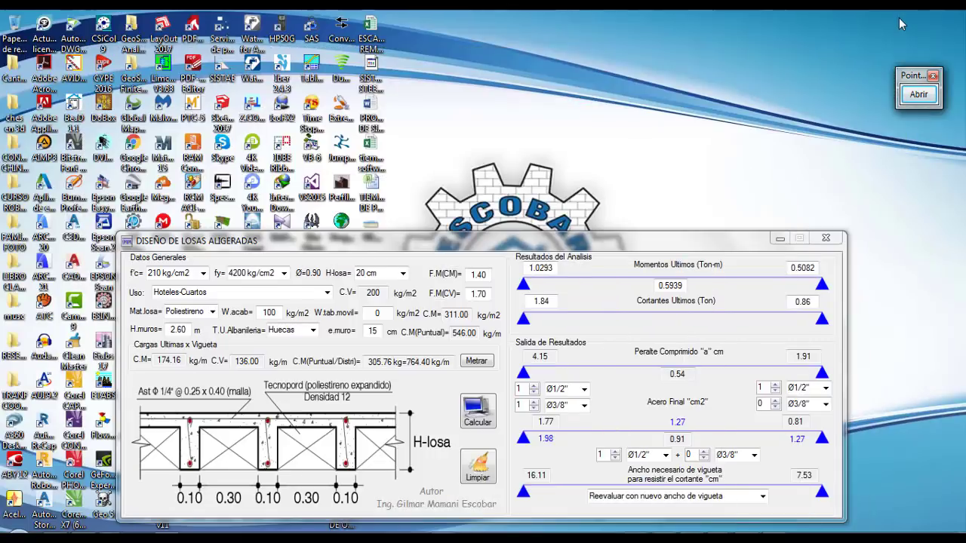
left_click_drag(695, 244, 687, 117)
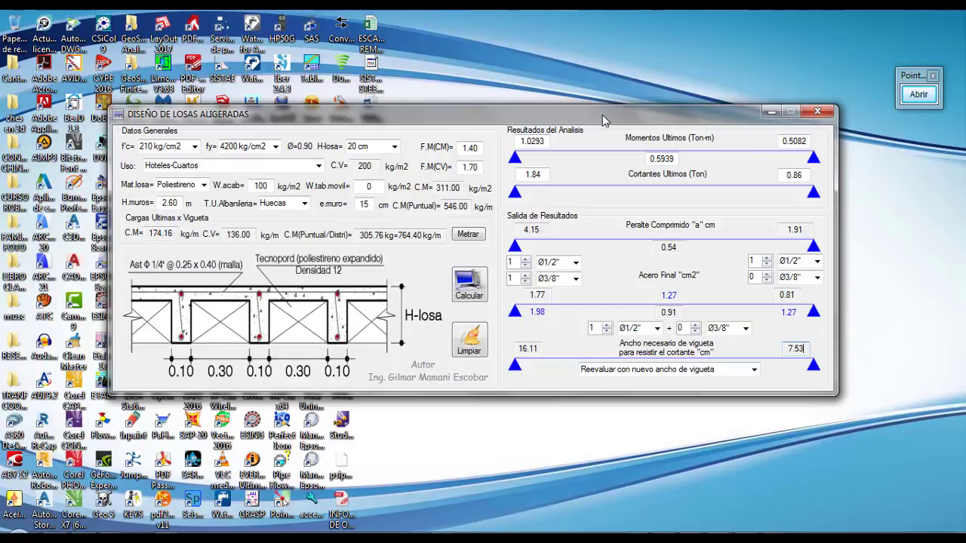
left_click(818, 111)
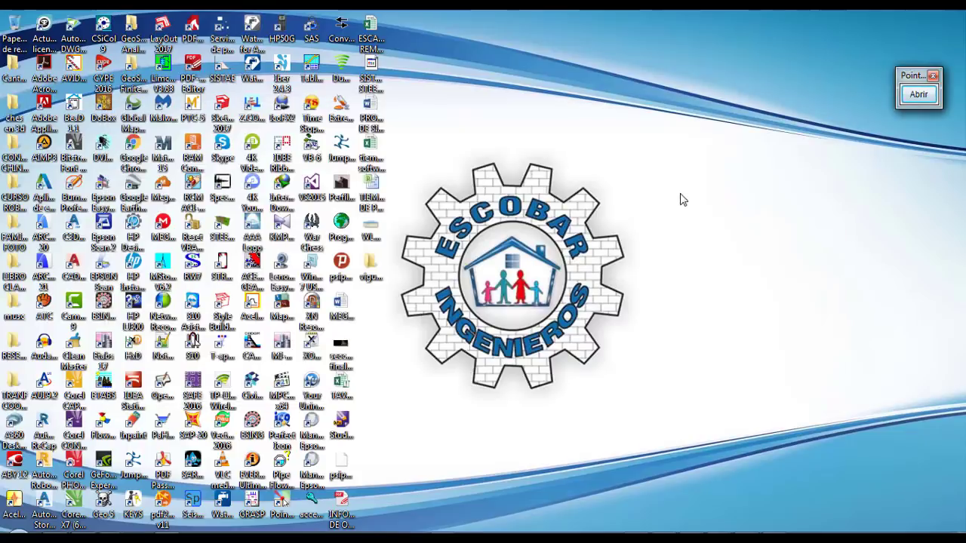